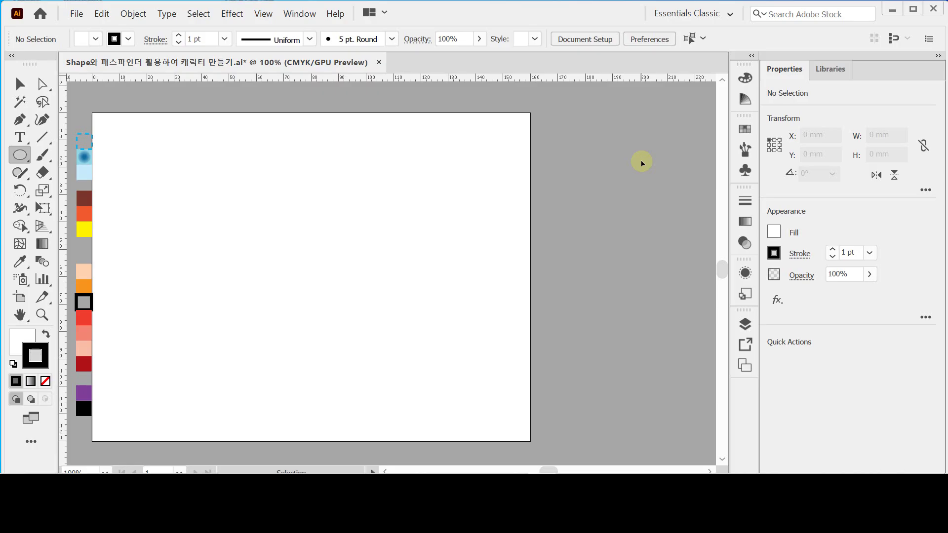
Toggle the document rulers off and back on.
key("ctrl+r")
key("ctrl+r")
key("ctrl+r")
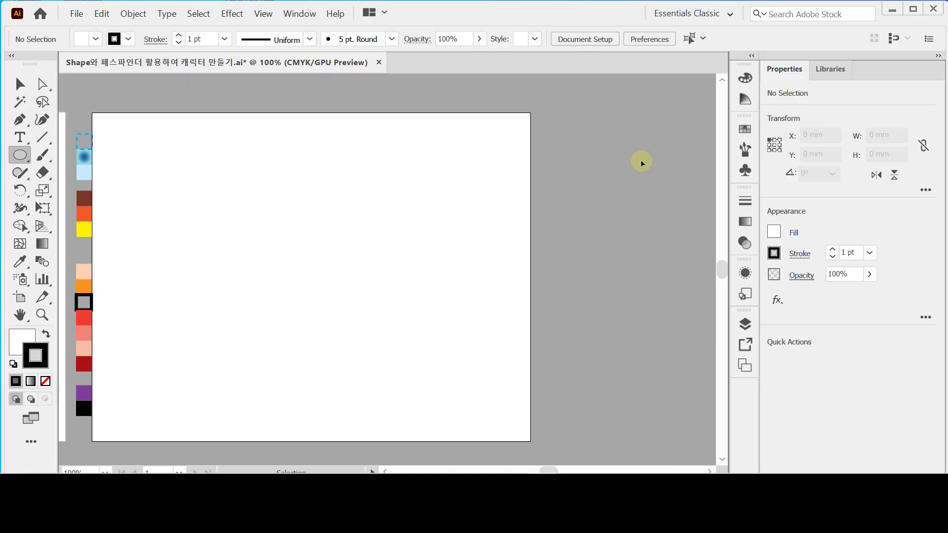
key("ctrl+r")
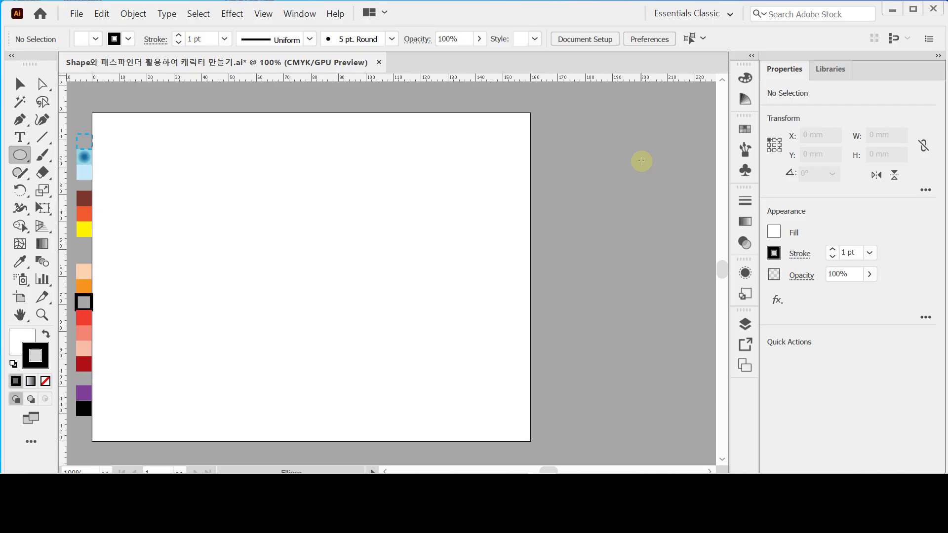
Show the guides and create a 105 mm wide and 105 mm high circle centred on their intersection.
key("ctrl")
key("ctrl+semicolon")
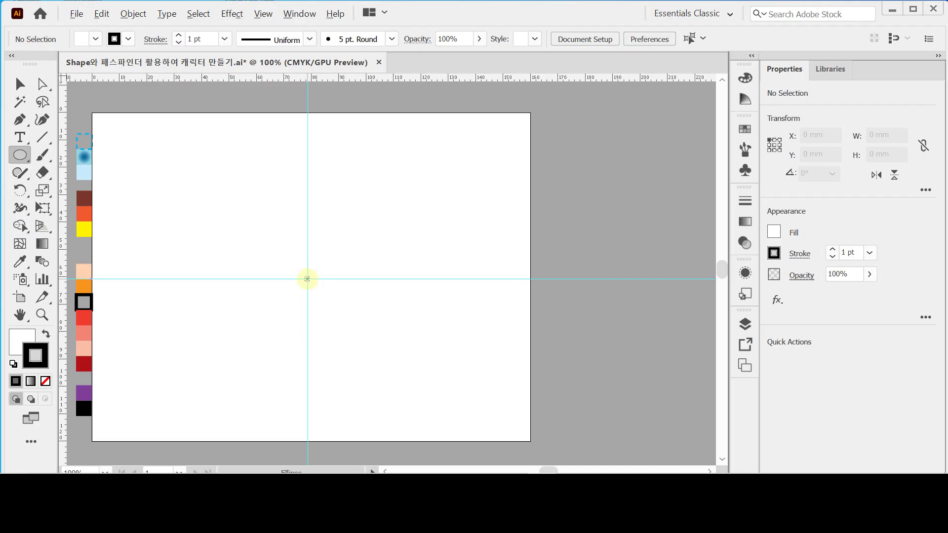
left_click(307, 279)
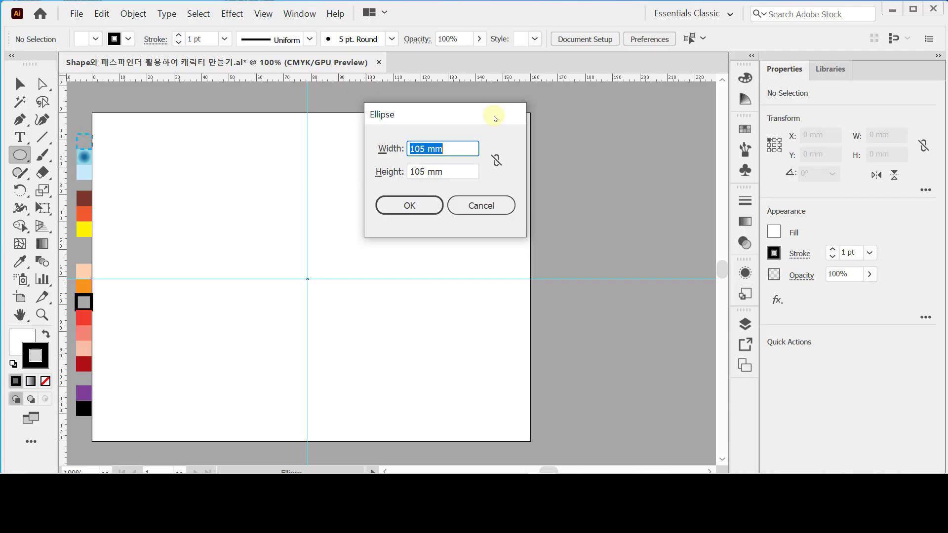
key("Tab")
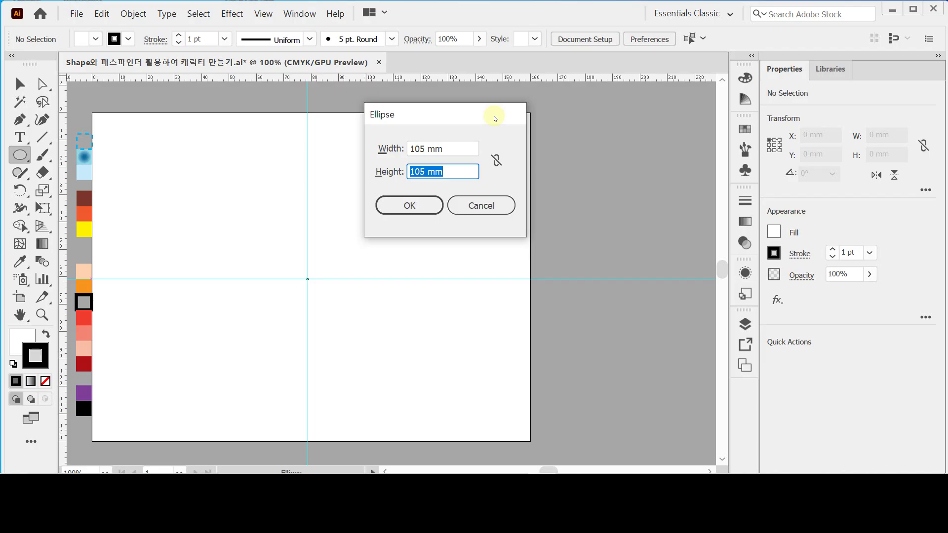
key("Escape")
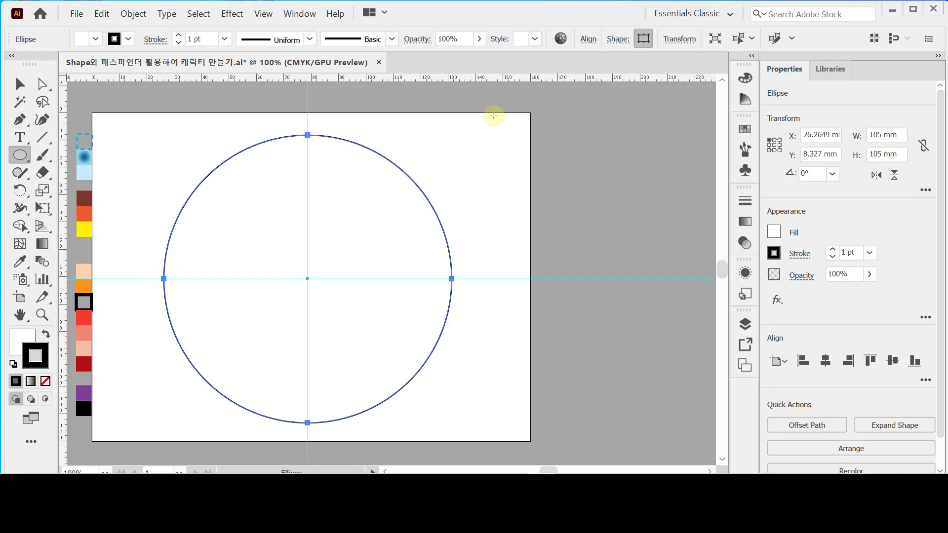
Sample the dashed blue square beside the artboard with the Eyedropper to apply its outline style to the circle.
key("ctrl")
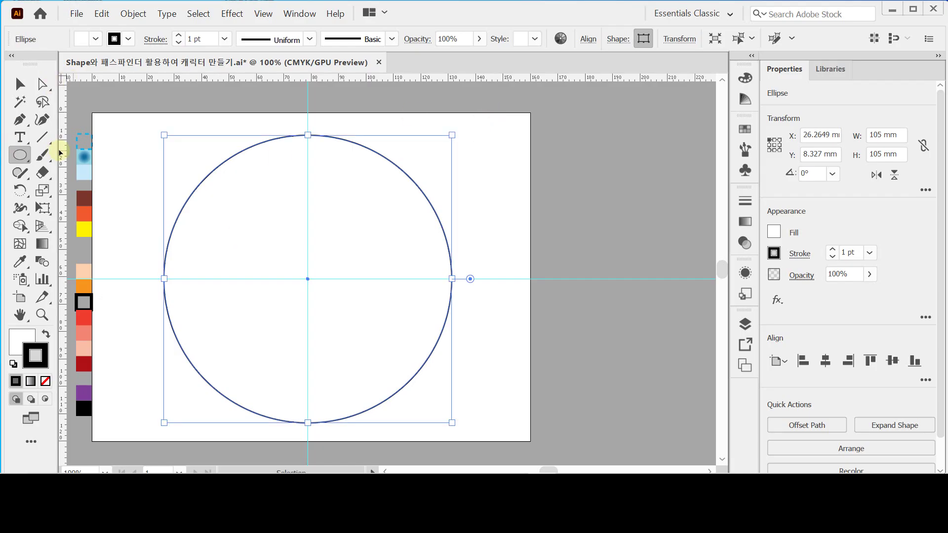
key("i")
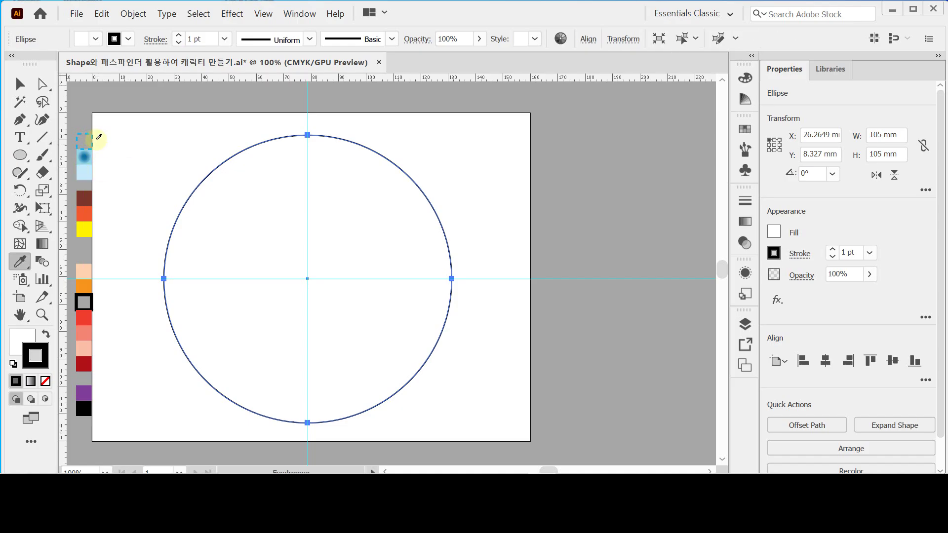
left_click(85, 135)
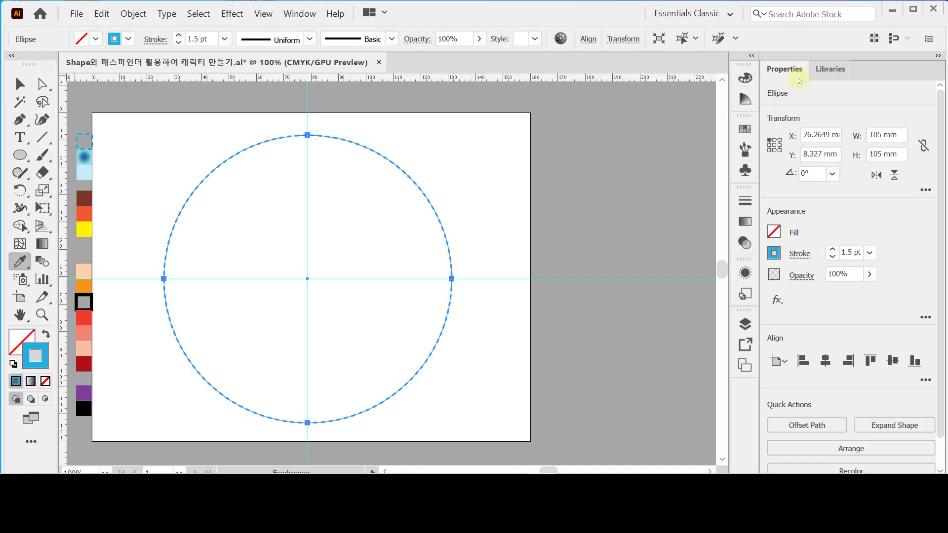
Examine the circle's stroke options, including its weight and dashed line settings.
left_click(800, 254)
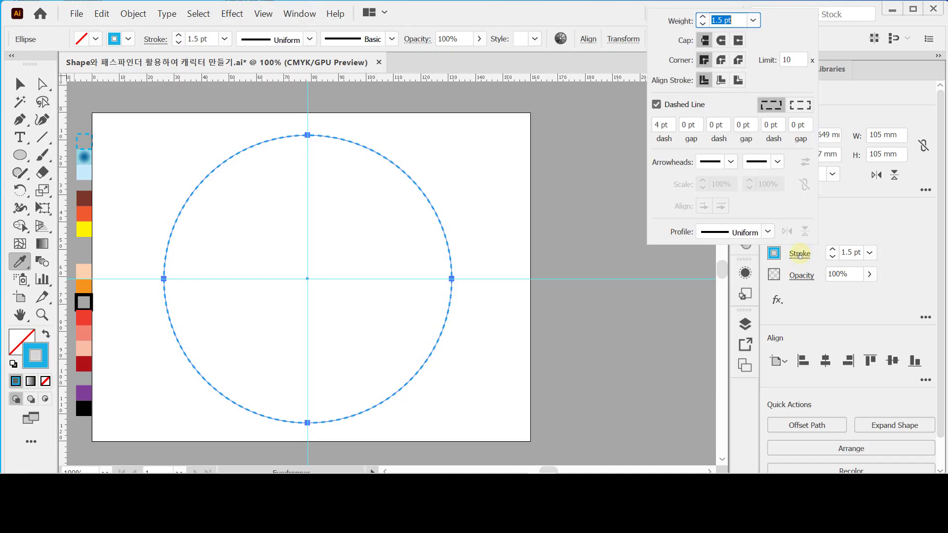
left_click(774, 256)
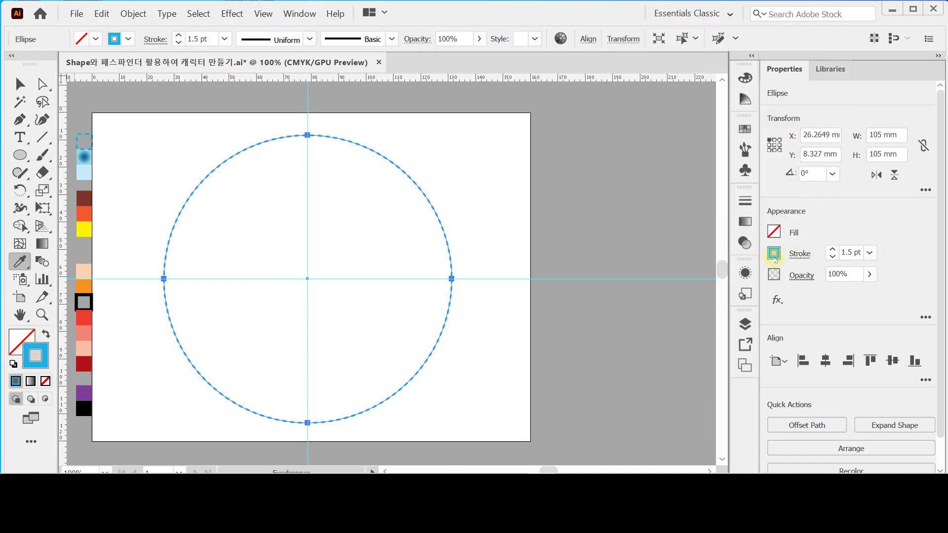
left_click(807, 257)
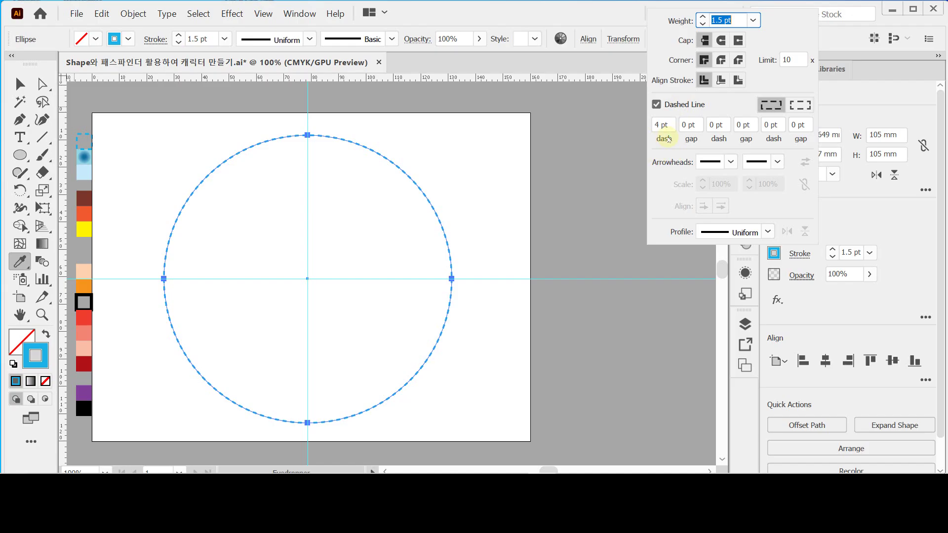
left_click(861, 205)
Detach the Color panel from the dock and float it expanded beside the artboard.
left_click_drag(745, 78, 575, 98)
left_click(578, 93)
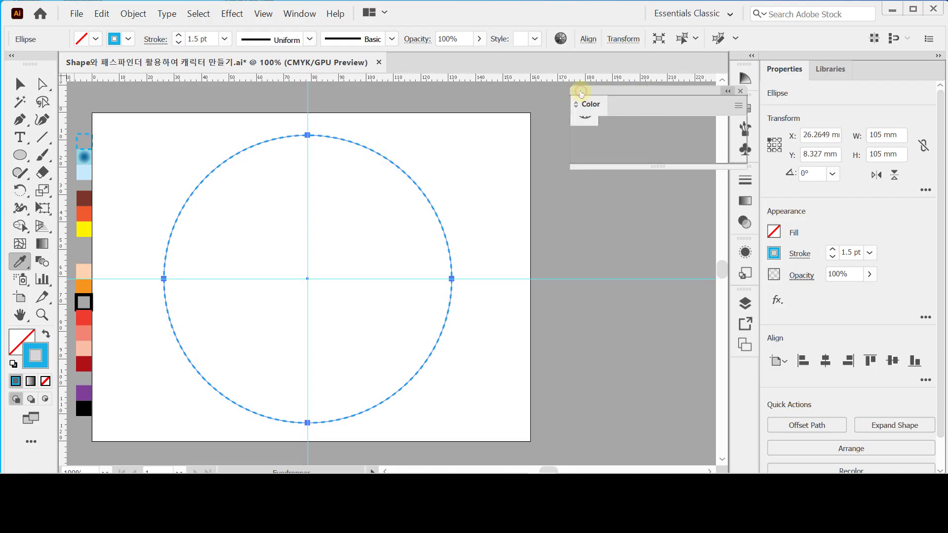
left_click(593, 102)
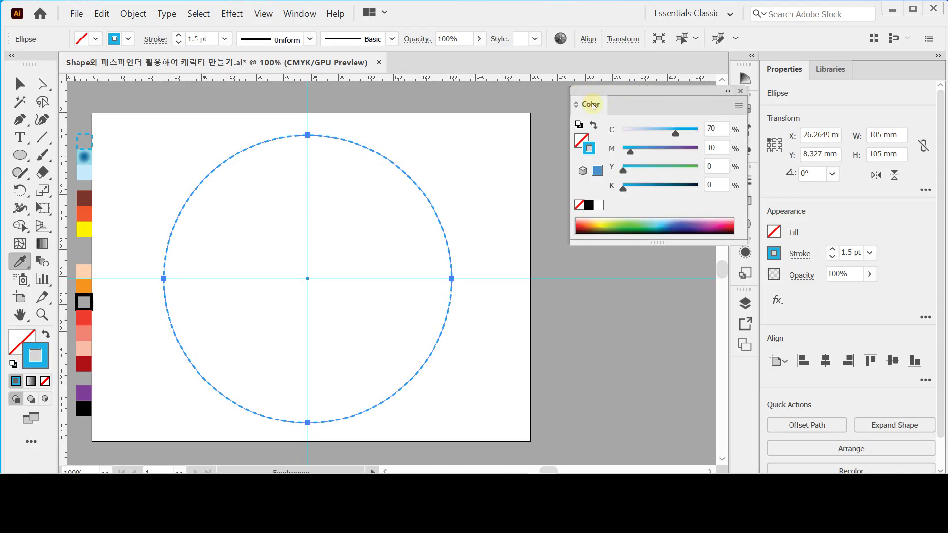
left_click_drag(594, 96, 571, 96)
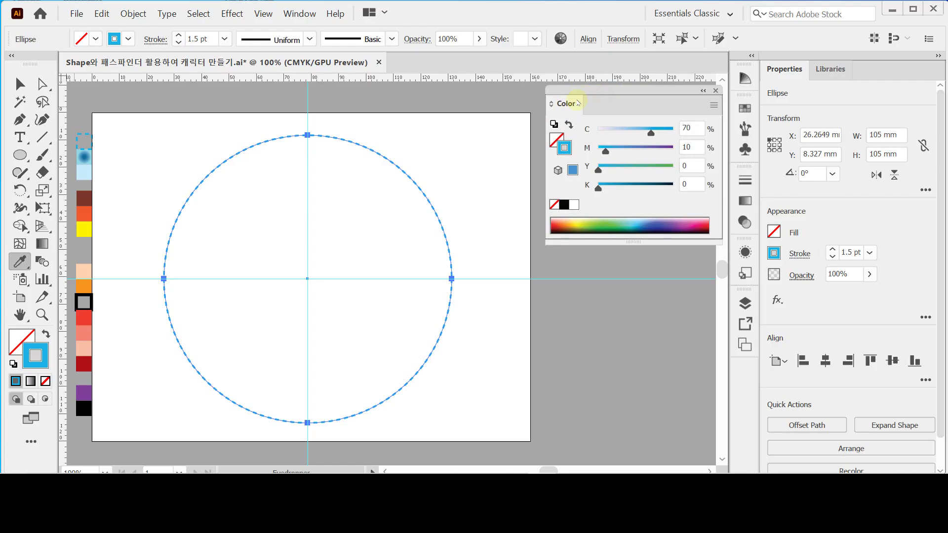
Cycle the floating Color panel through its display sizes and examine the CMYK values of the circle's stroke.
left_click(566, 104)
left_click(566, 104)
left_click(566, 103)
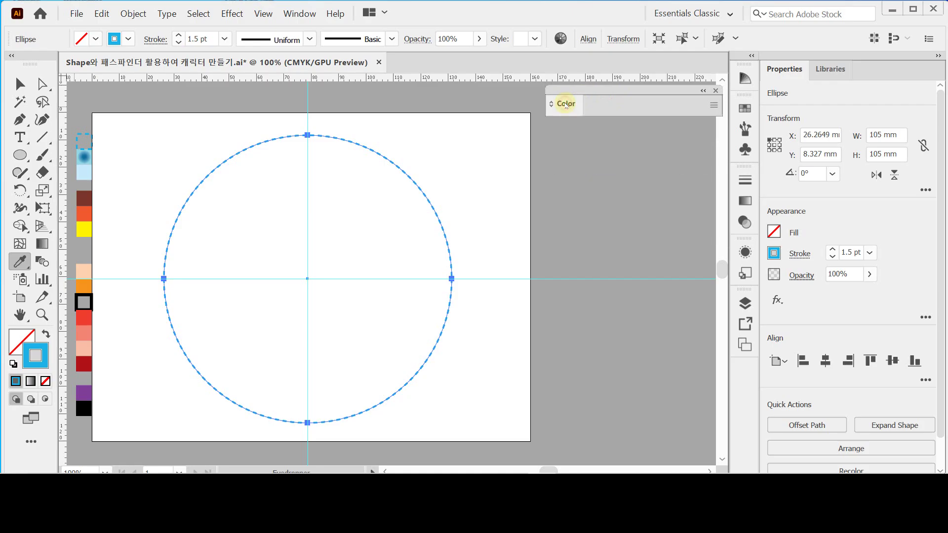
left_click(566, 103)
left_click(566, 104)
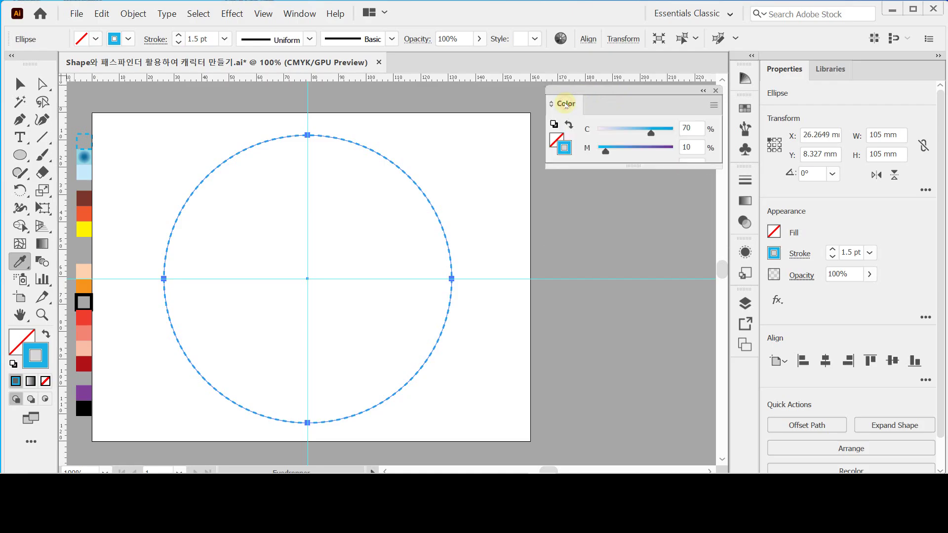
left_click(566, 104)
left_click(566, 104)
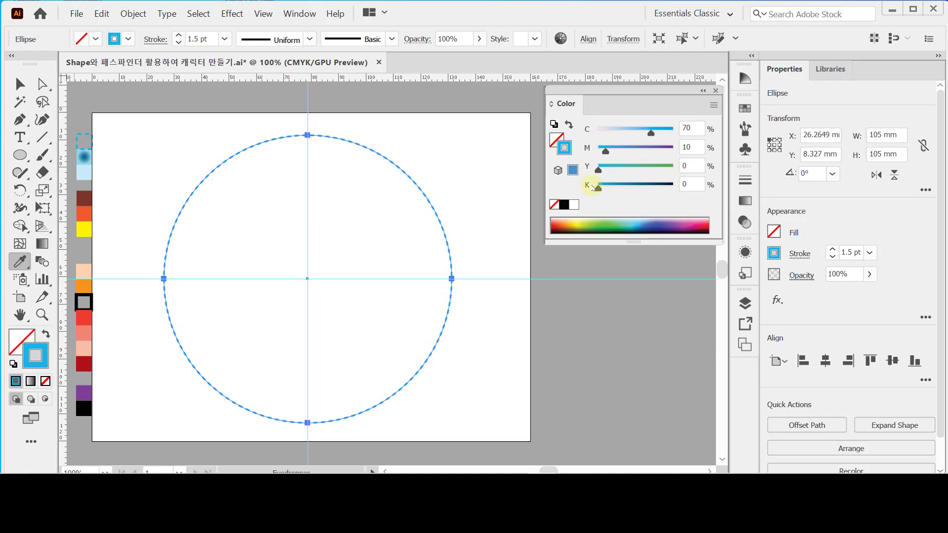
left_click(691, 128)
left_click(696, 148)
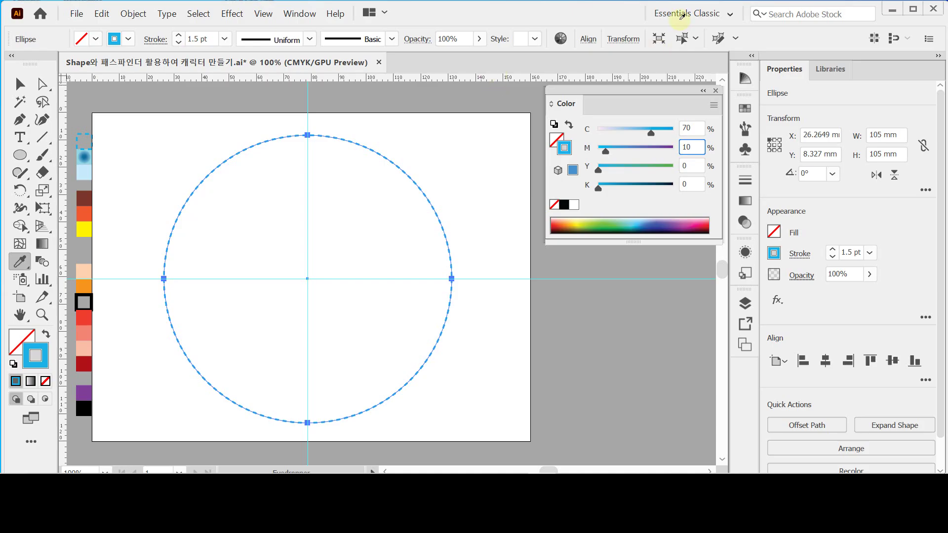
Close the floating Color panel and reset the Essentials Classic workspace.
left_click(679, 15)
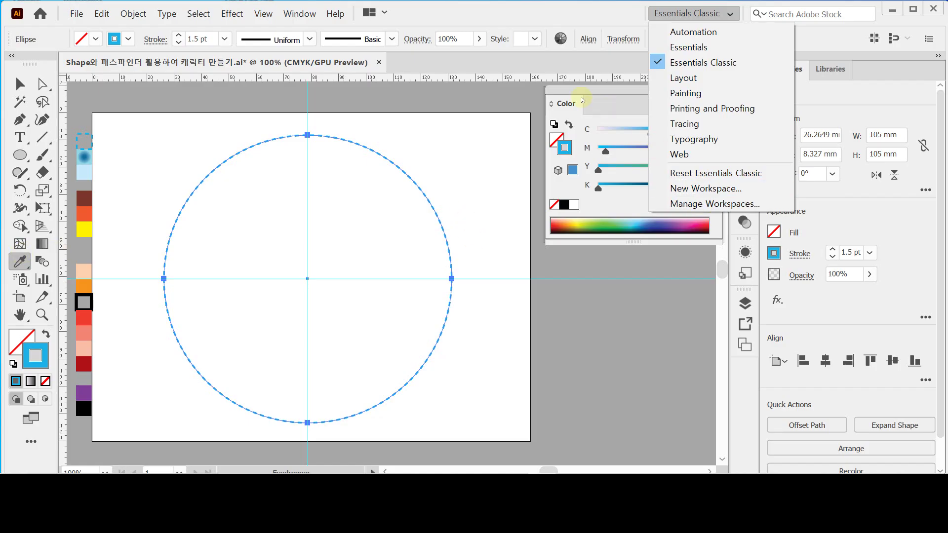
left_click(572, 94)
left_click_drag(572, 94, 517, 111)
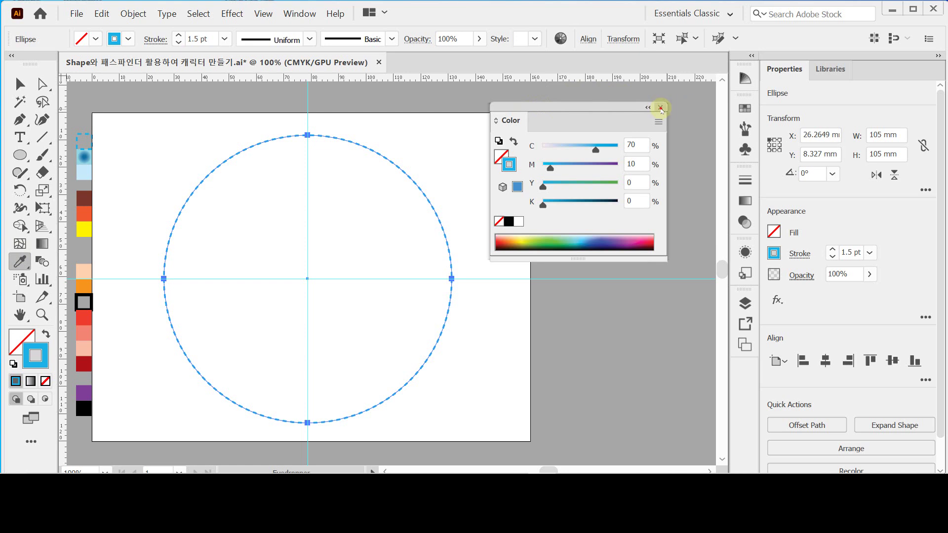
left_click(660, 107)
left_click(728, 14)
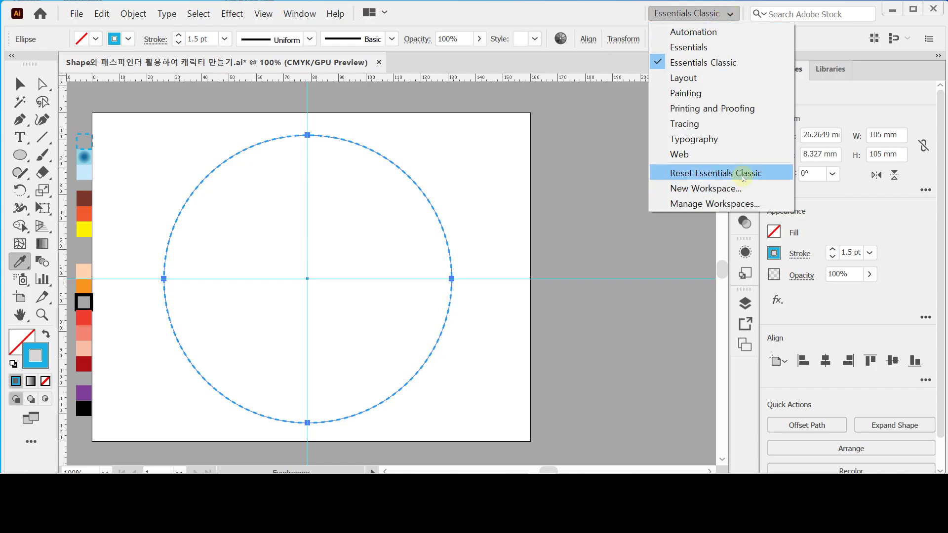
left_click(741, 174)
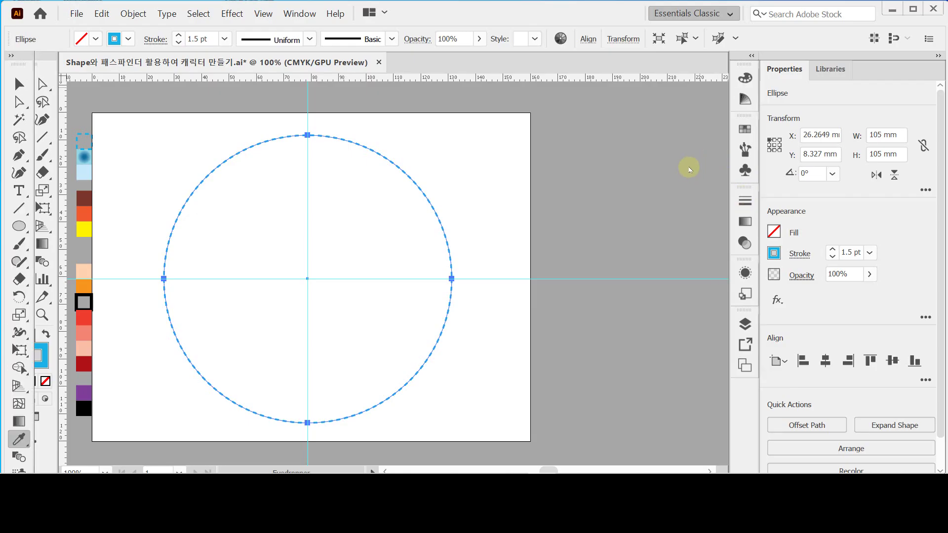
Make a copy of the dashed circle scaled uniformly to 95% and give the copy the default white fill and black stroke.
key("ctrl")
left_click_drag(162, 68, 514, 143)
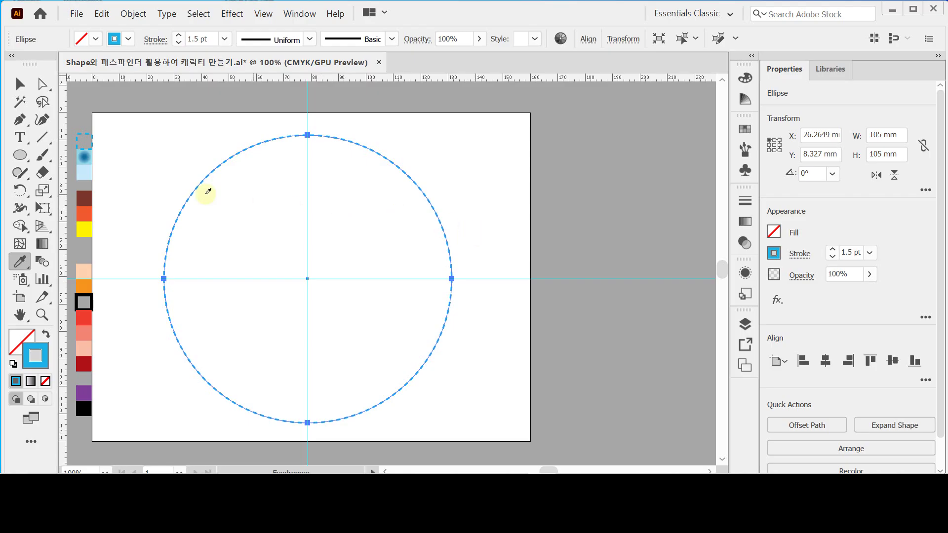
key("ctrl")
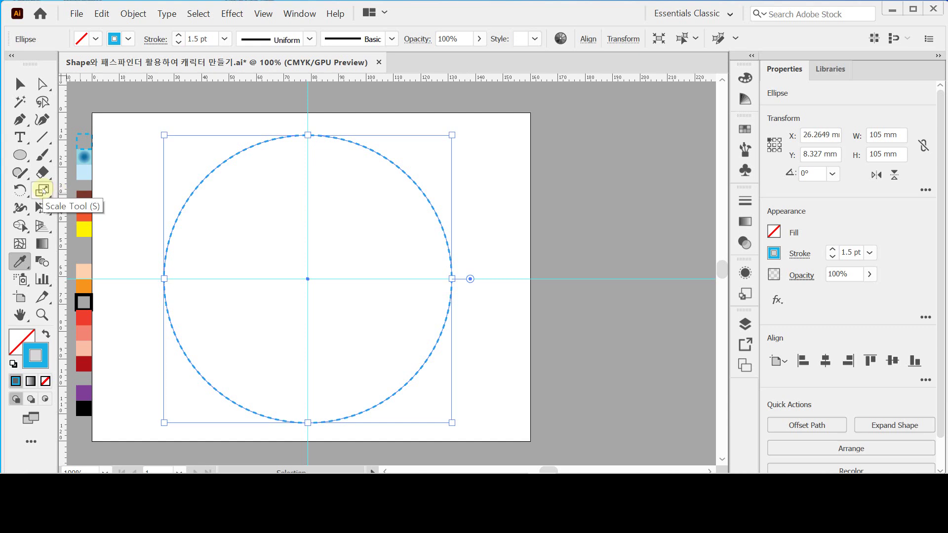
double_click(43, 189)
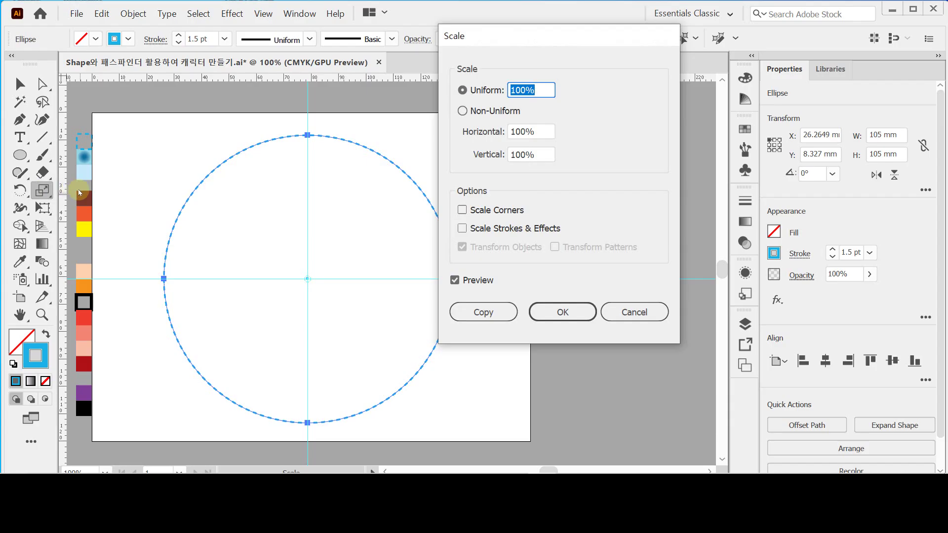
type("9")
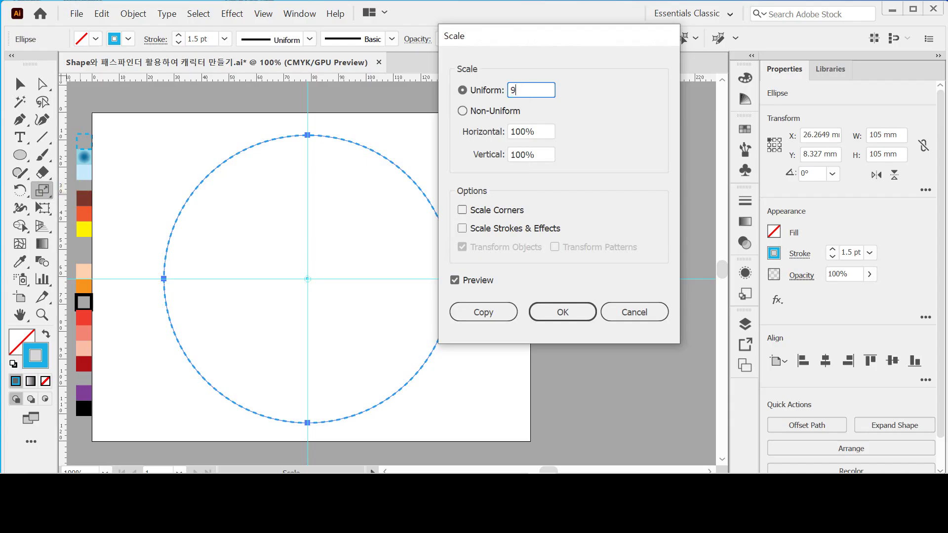
type("5")
left_click_drag(474, 39, 454, 44)
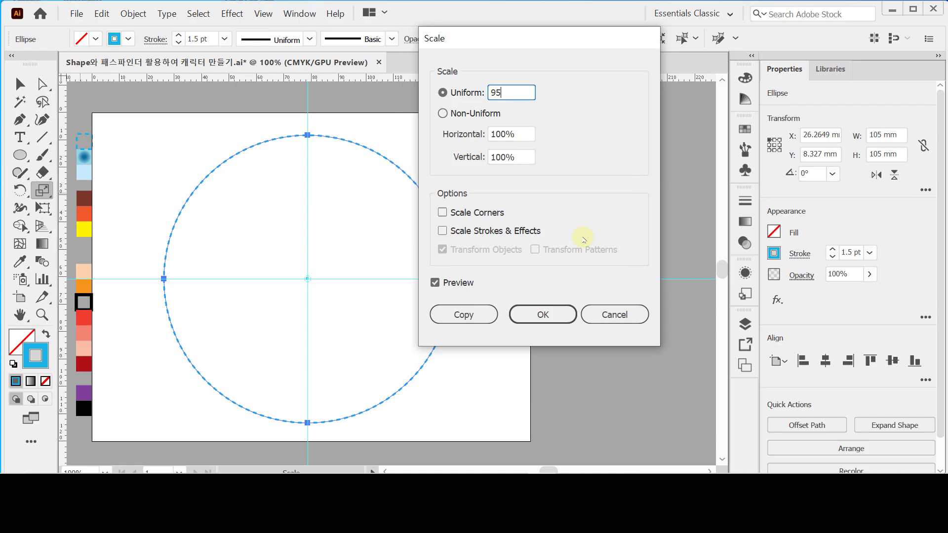
left_click(473, 314)
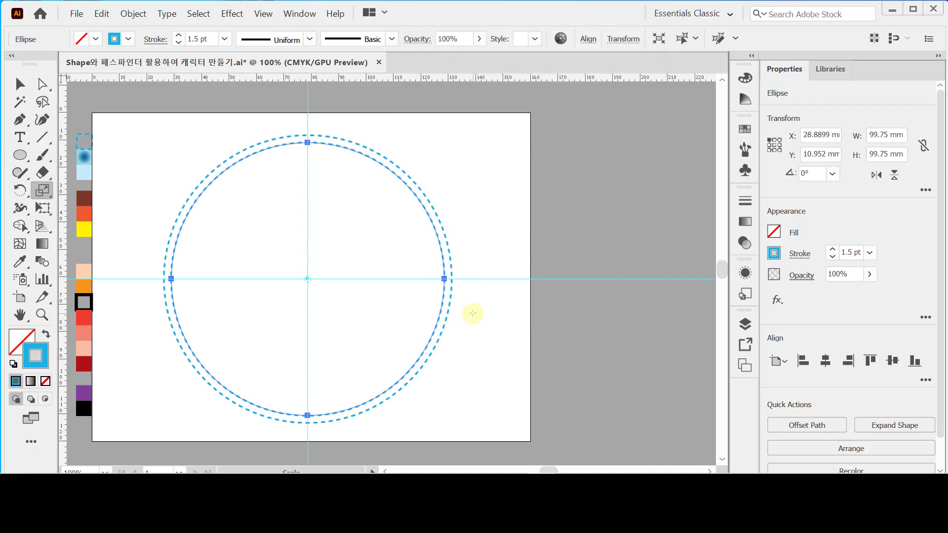
key("v")
left_click(13, 364)
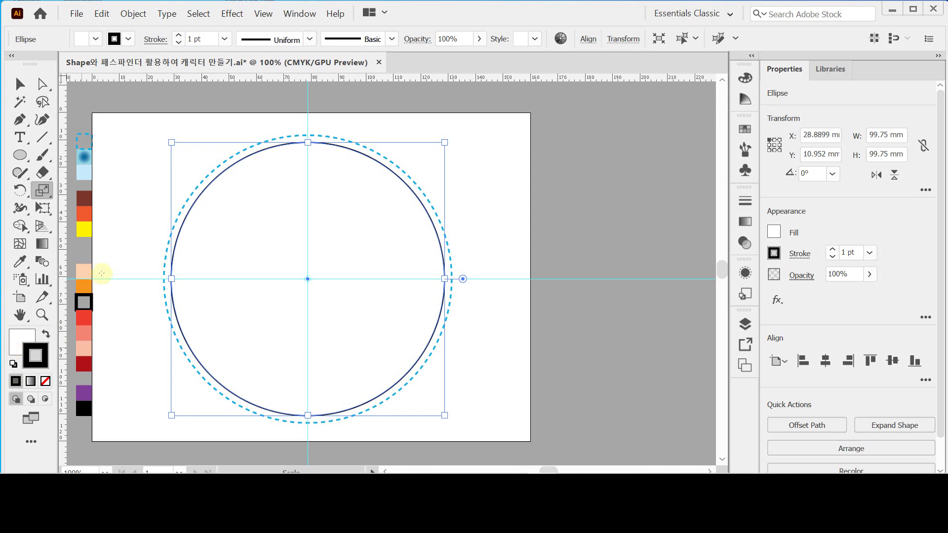
Examine the finished clown illustration on the neighbouring artboard, and return to the working artboard.
key("space")
left_click_drag(121, 254, 467, 255)
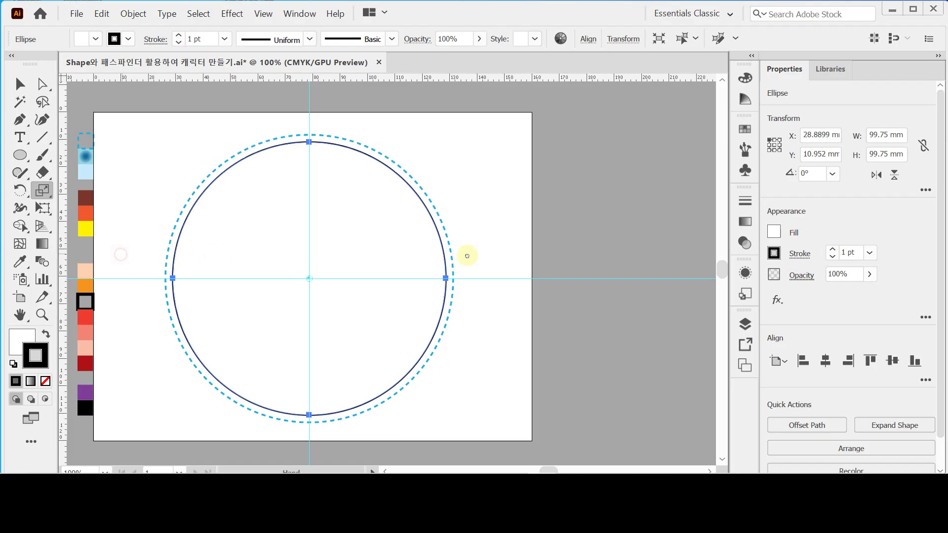
left_click_drag(336, 302, 436, 283)
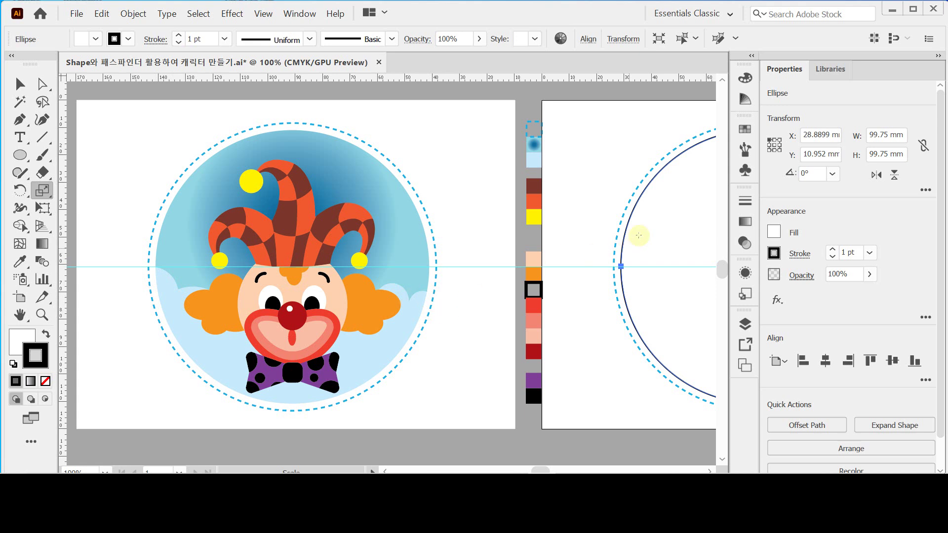
key("space")
left_click_drag(673, 256, 374, 269)
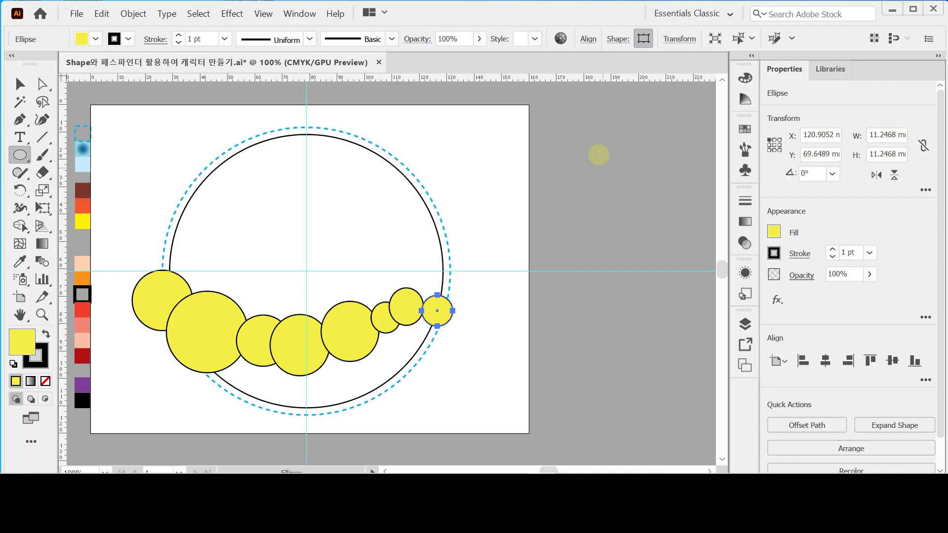
Open the Pathfinder panel.
left_click(306, 17)
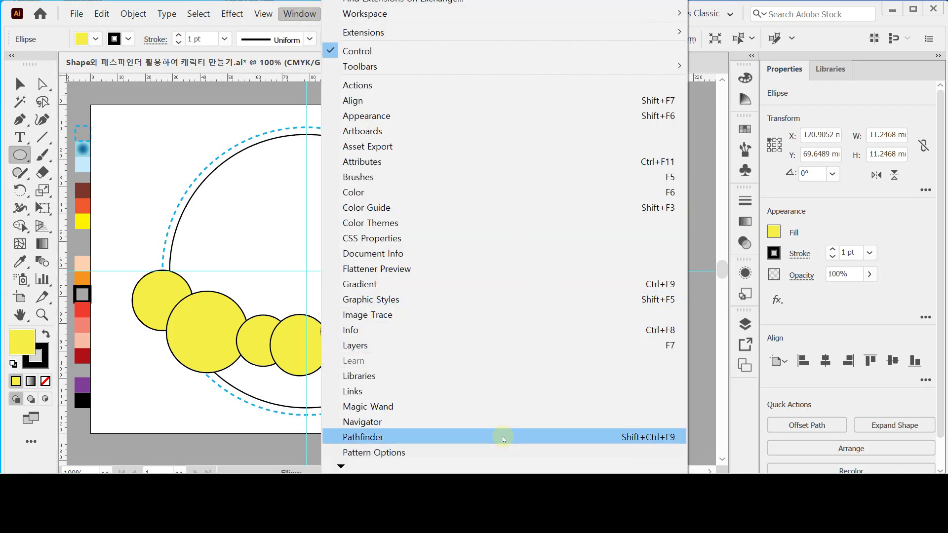
left_click(502, 438)
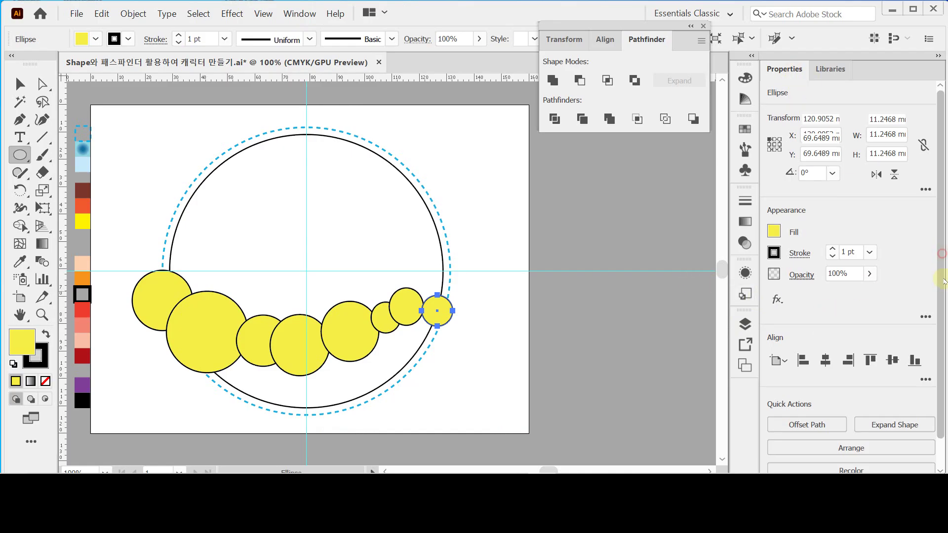
Select the row of yellow circles and the inner black-outlined circle without the dashed circle, and split them with Pathfinder Divide.
scroll(943, 305, "down", 2)
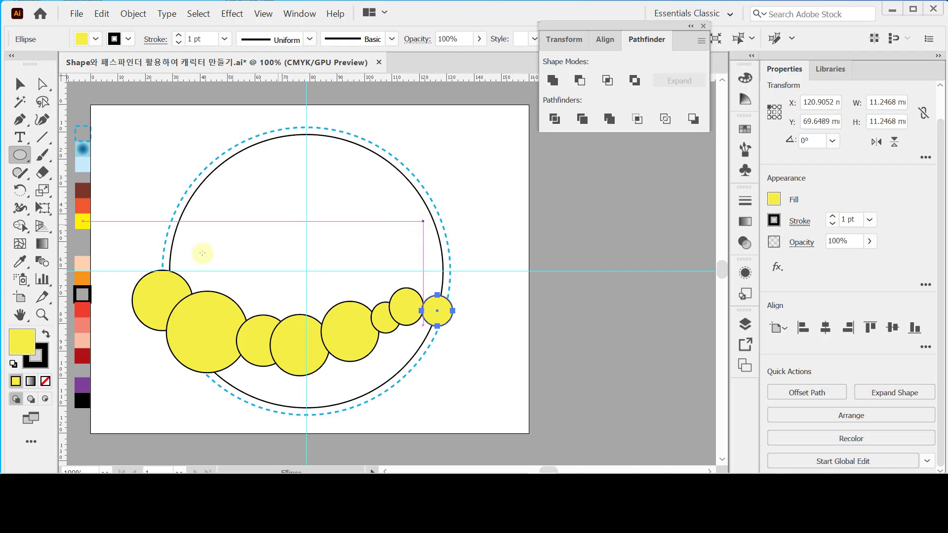
left_click(19, 84)
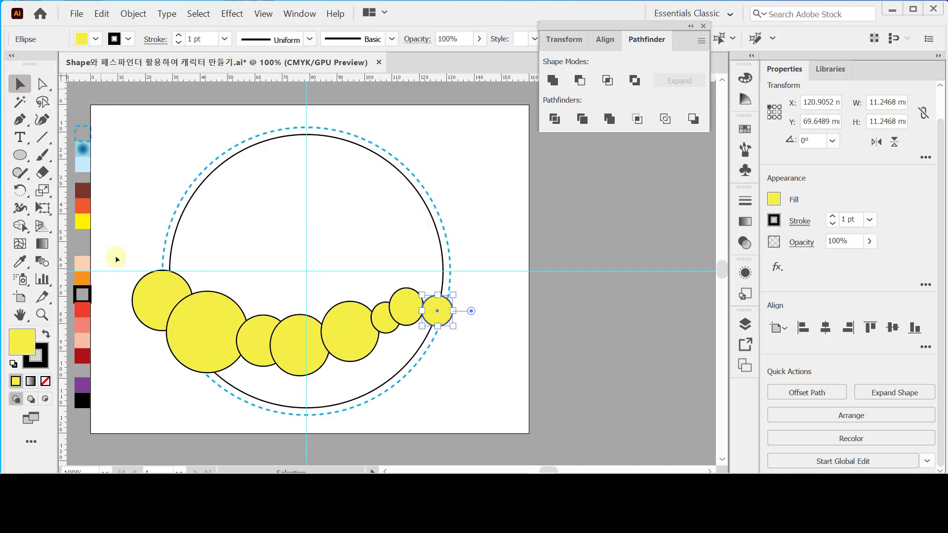
left_click_drag(129, 249, 481, 342)
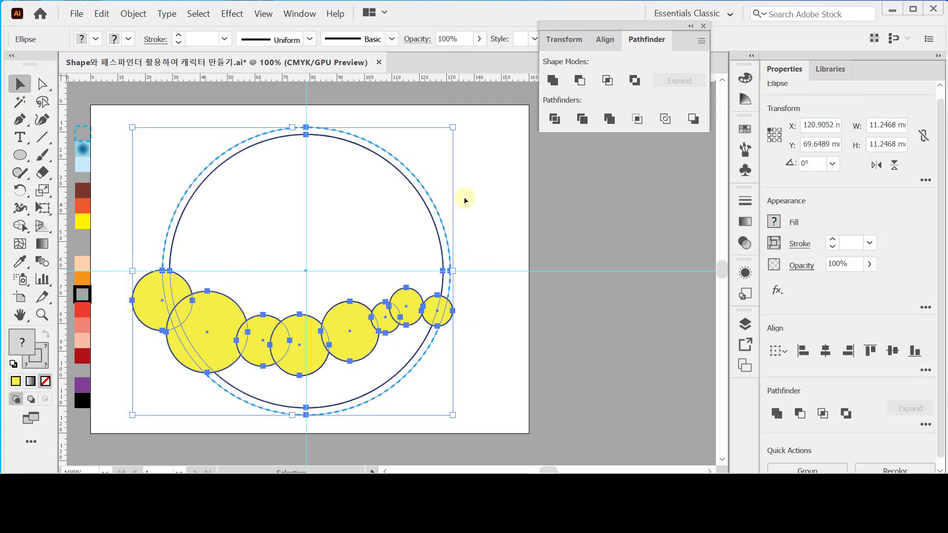
left_click_drag(451, 209, 438, 224)
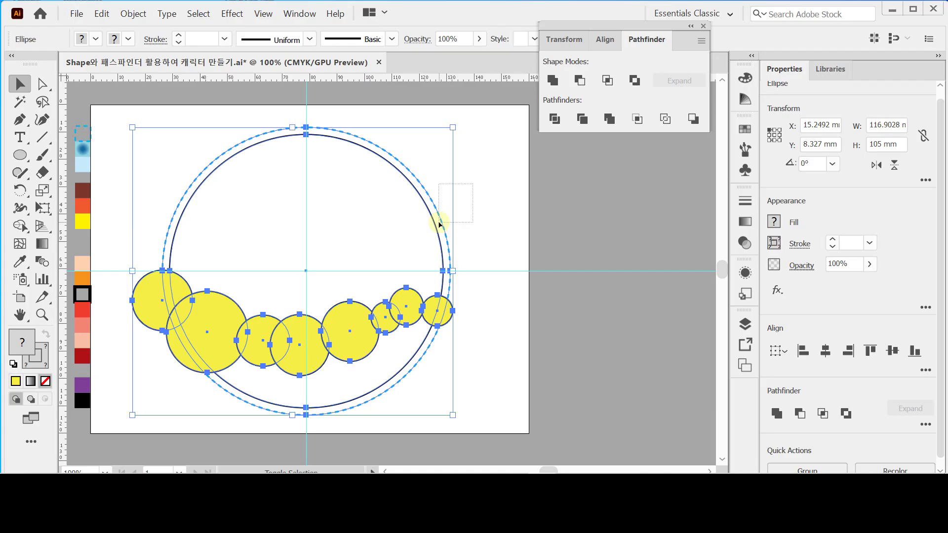
left_click_drag(439, 224, 442, 218)
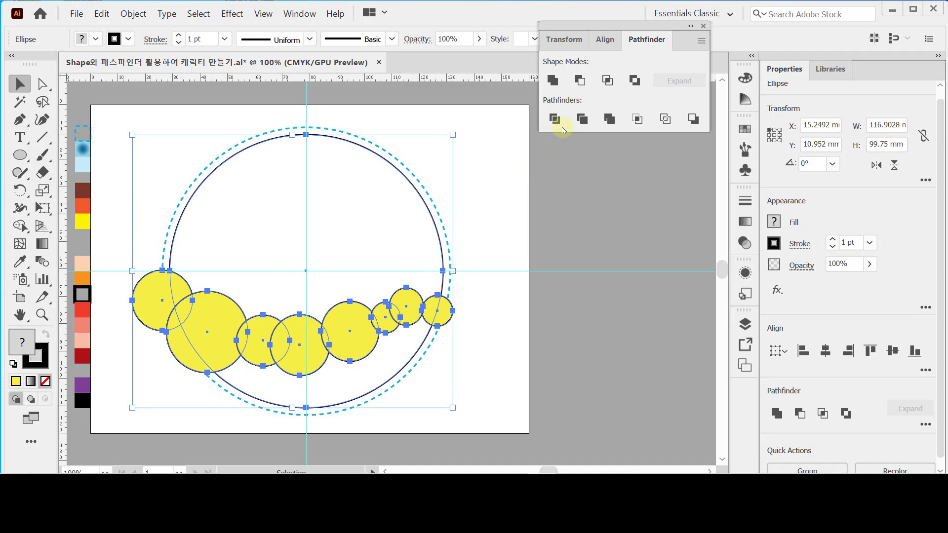
left_click(557, 121)
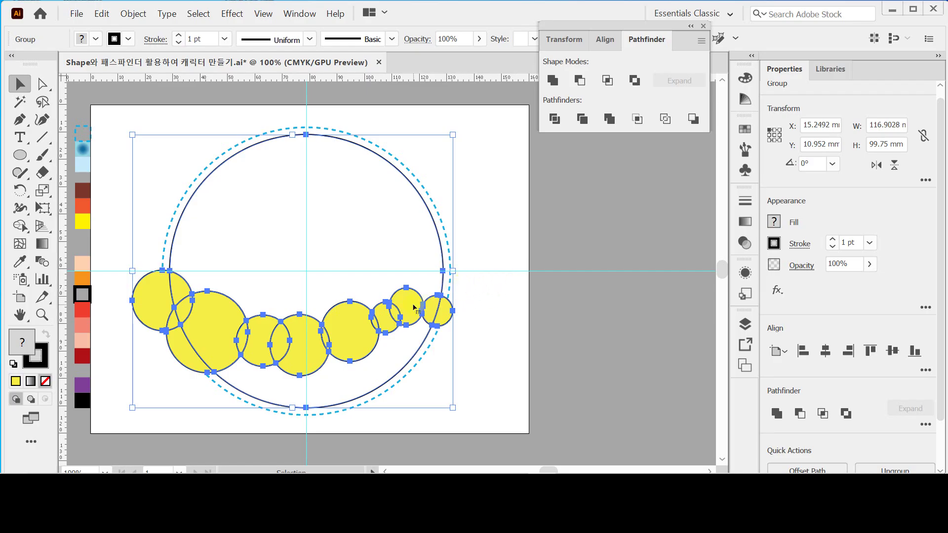
Isolate the divided group and delete the yellow circle pieces that stick out beyond both sides of the inner circle.
double_click(414, 308)
left_click(342, 200)
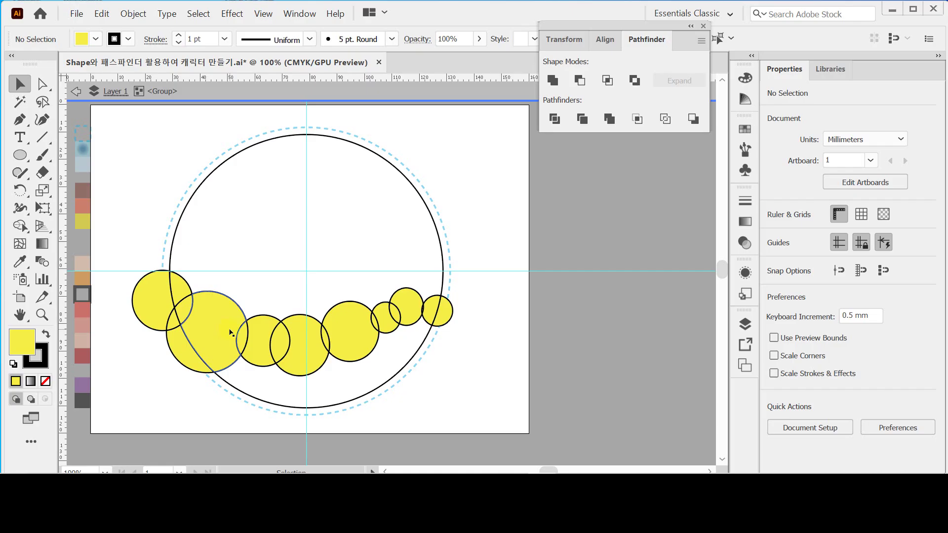
left_click(138, 296)
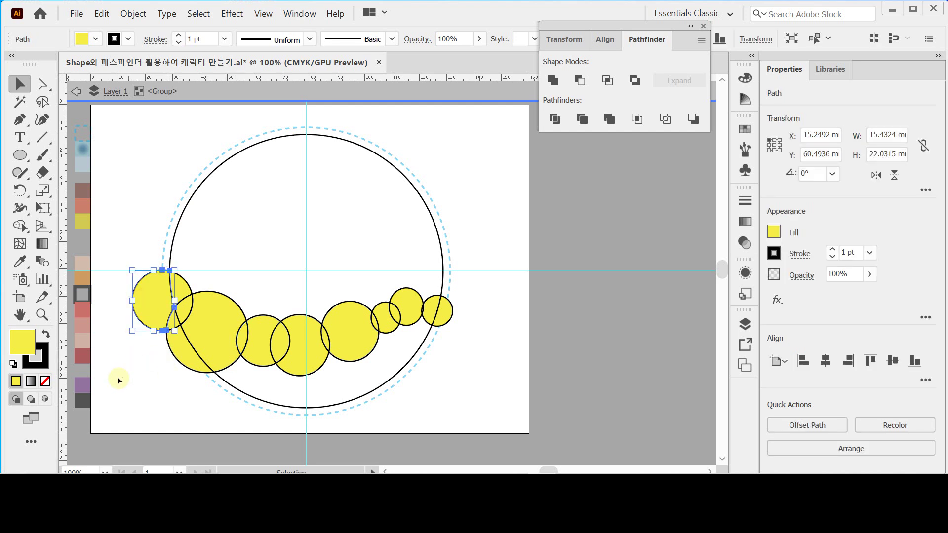
key("Delete")
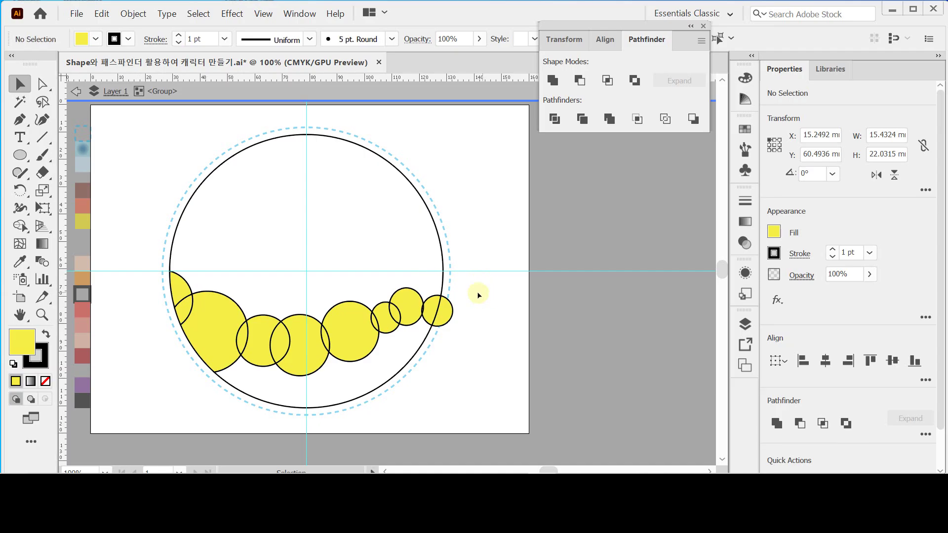
left_click(441, 324)
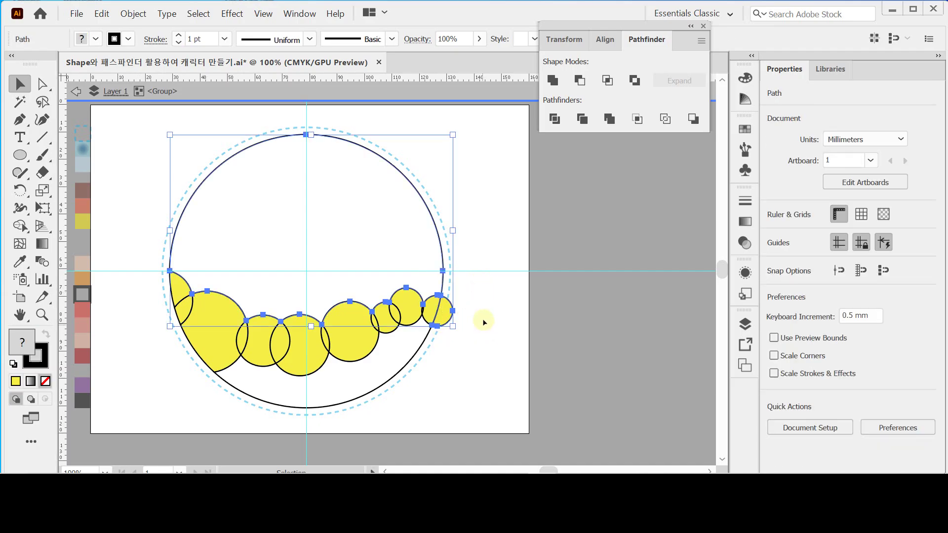
key("Delete")
key("ctrl+z")
left_click_drag(477, 317, 450, 319)
key("Delete")
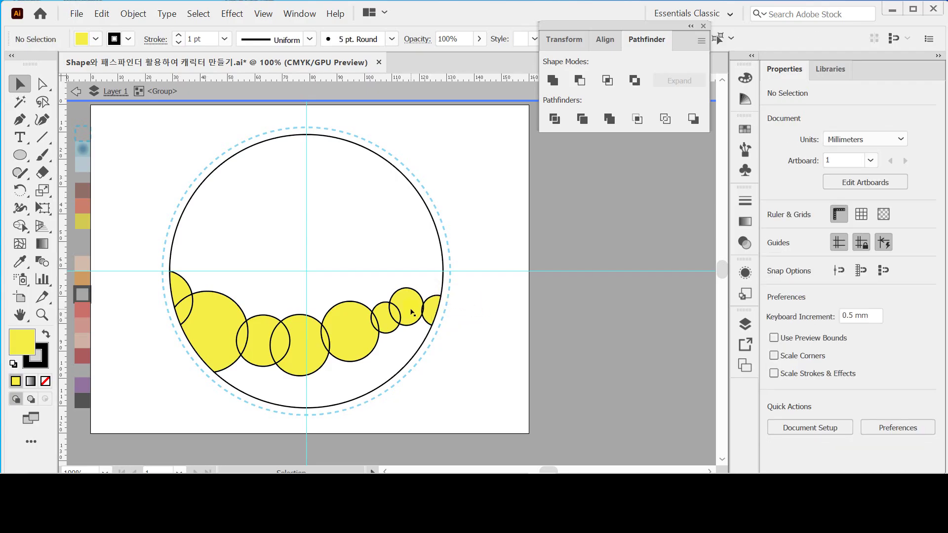
left_click(138, 223)
left_click_drag(140, 338, 452, 414)
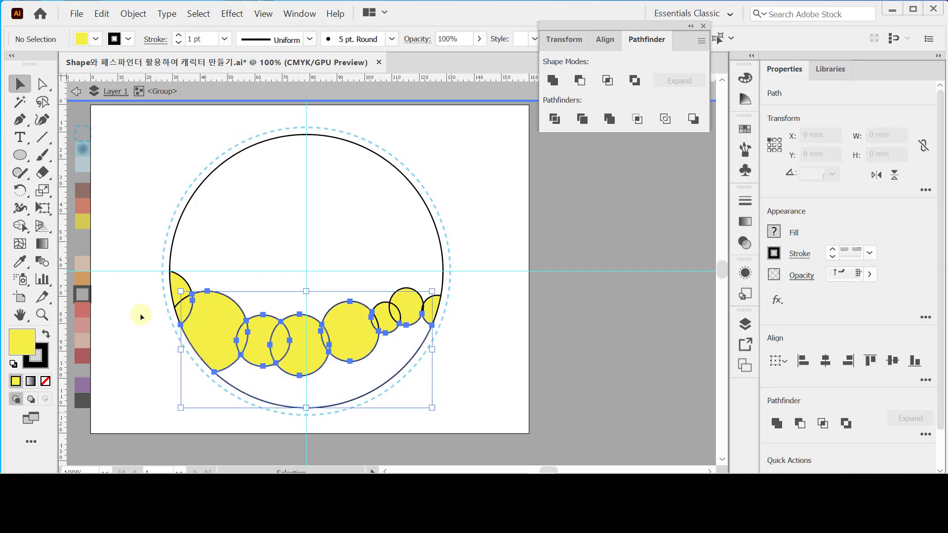
left_click(130, 294)
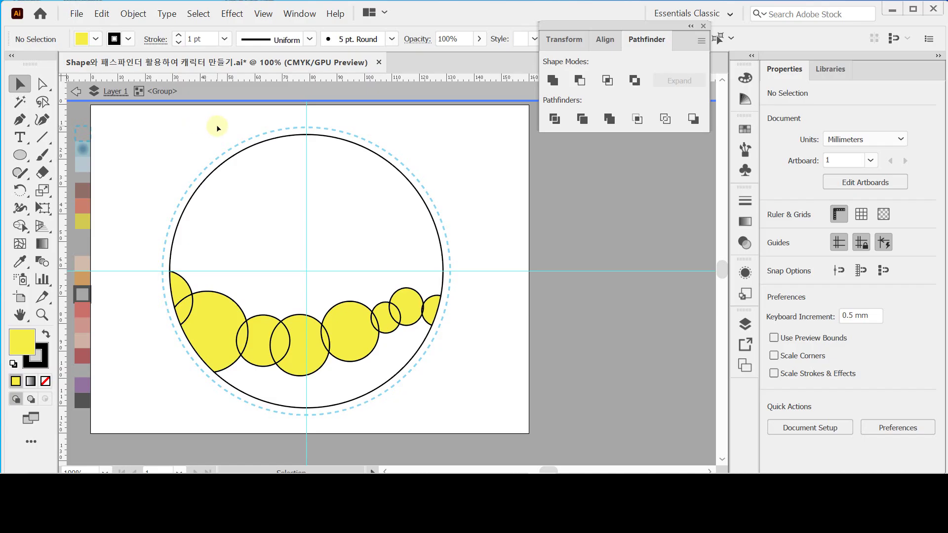
Select every piece except the large upper area by inverting its selection, and unite them into one cloud shape.
left_click(271, 184)
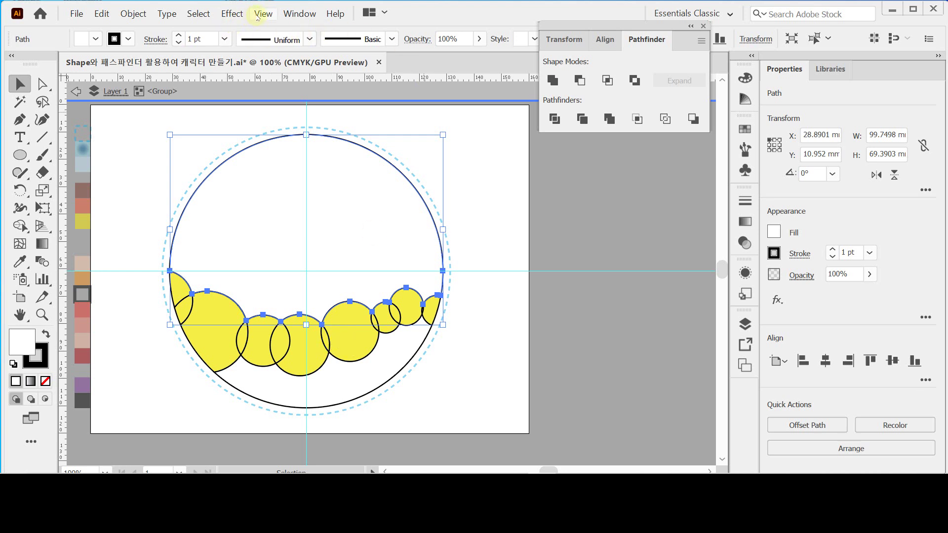
left_click(197, 15)
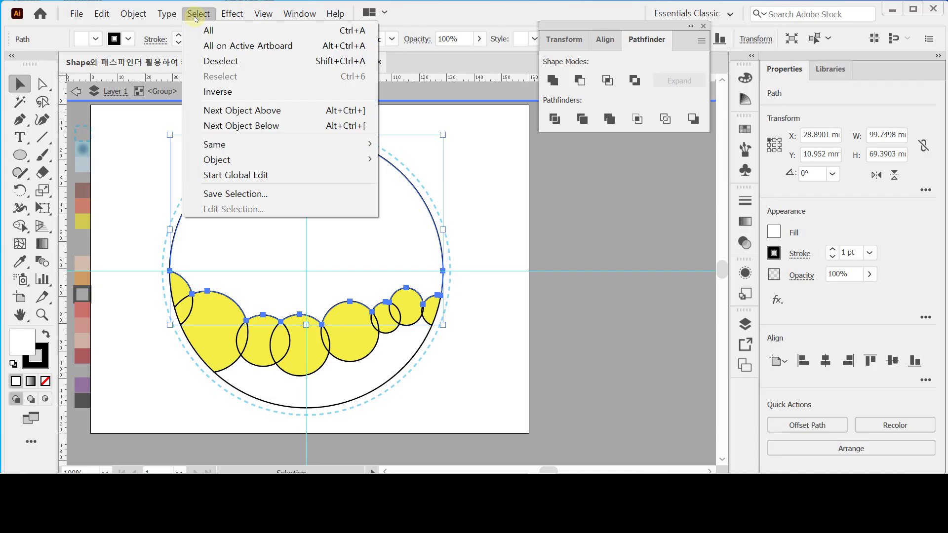
left_click(243, 91)
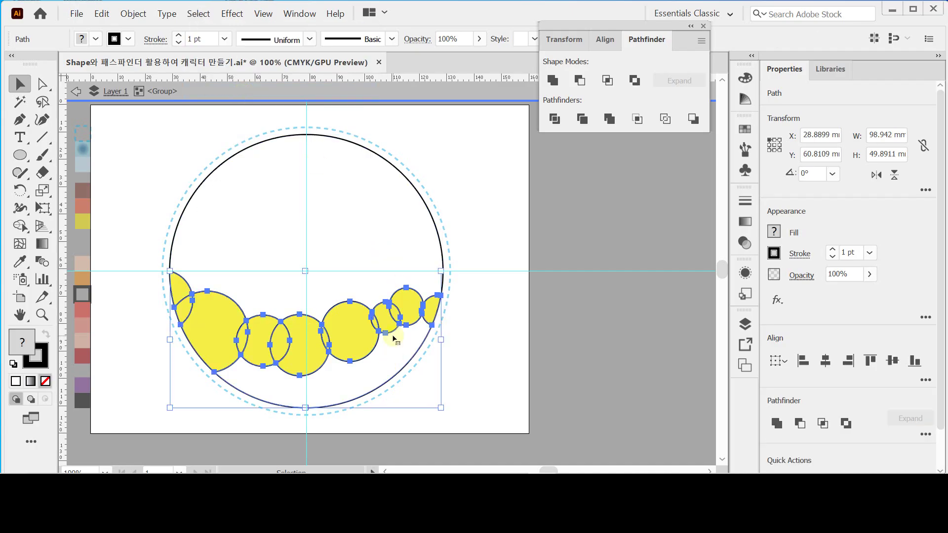
left_click(553, 80)
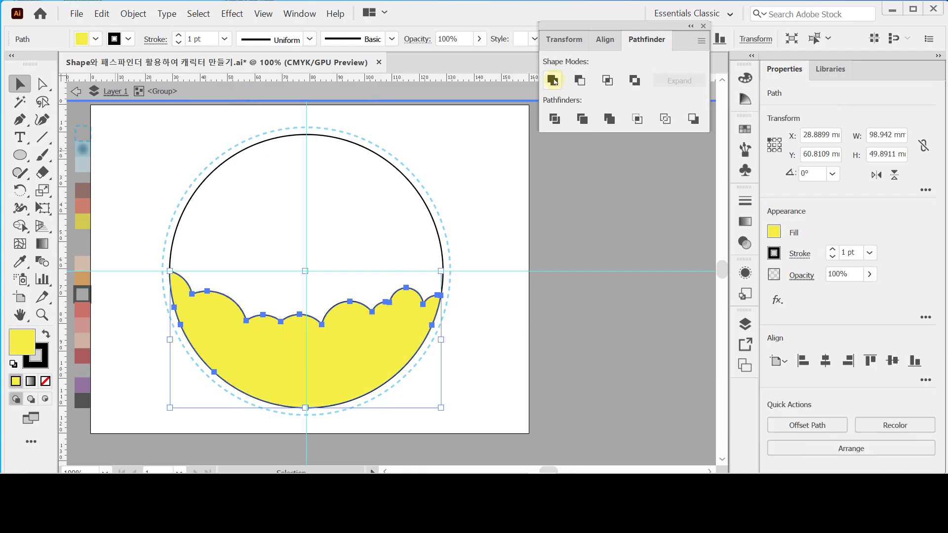
Float the Color panel below the Pathfinder panel and expand it to show its CMYK sliders.
left_click_drag(745, 77, 555, 180)
left_click(555, 177)
left_click(550, 158)
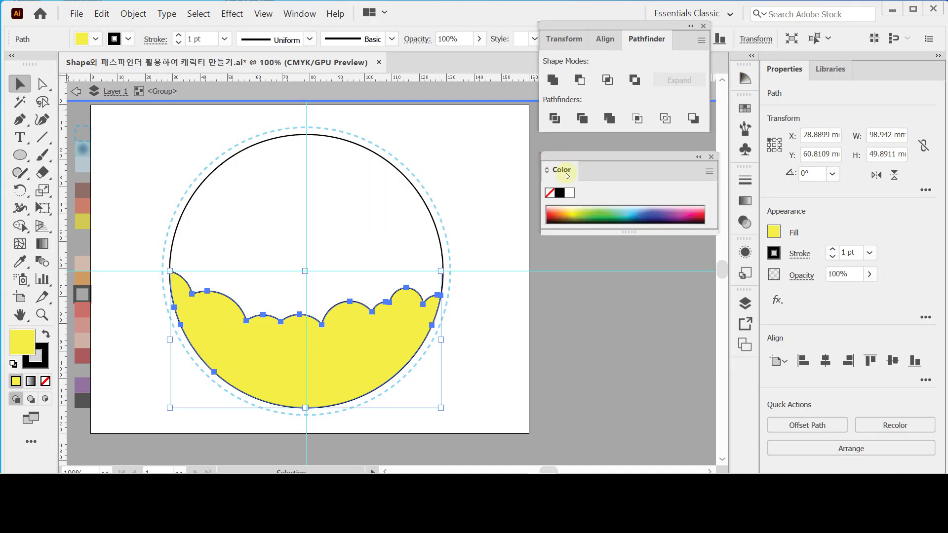
left_click(565, 174)
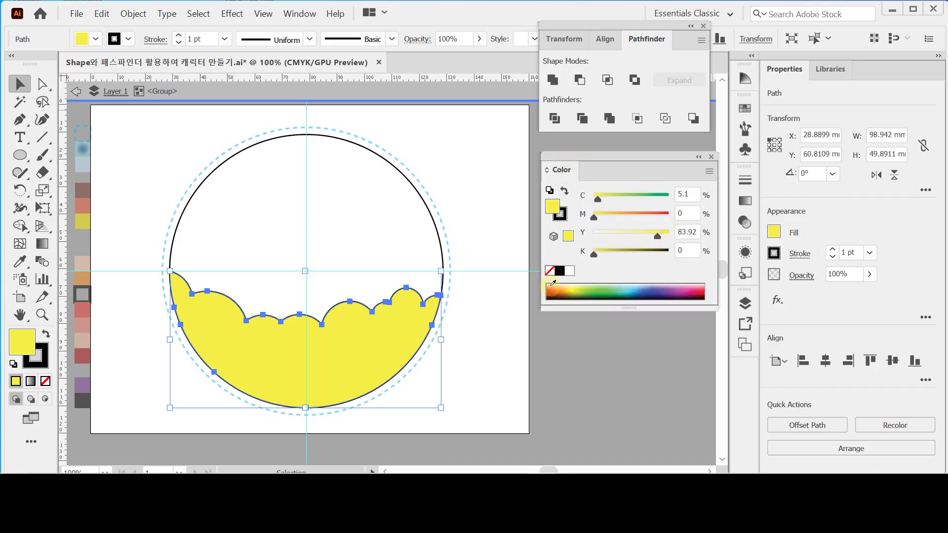
Fill the united cloud shape with light blue at C 20% and remove its stroke.
left_click(570, 271)
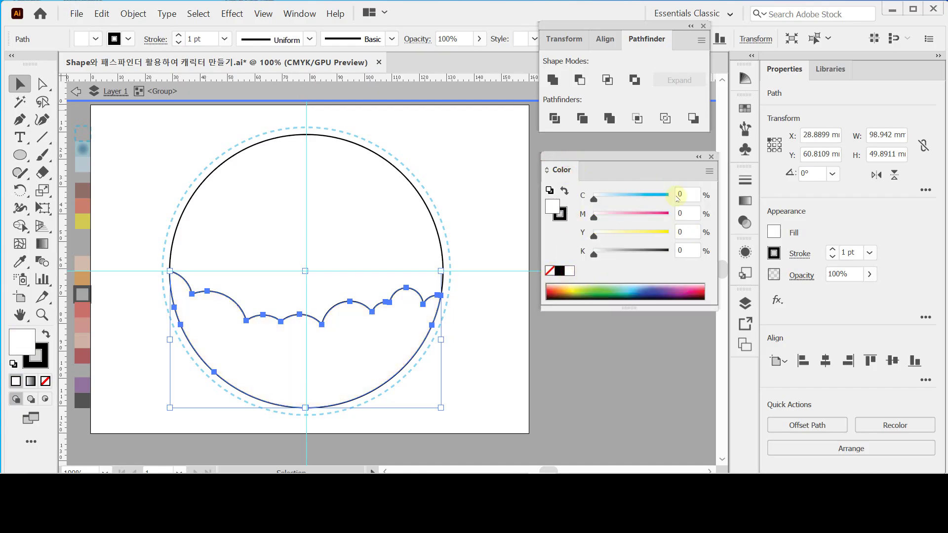
left_click(694, 196)
key("BackSpace")
type("20")
key("Return")
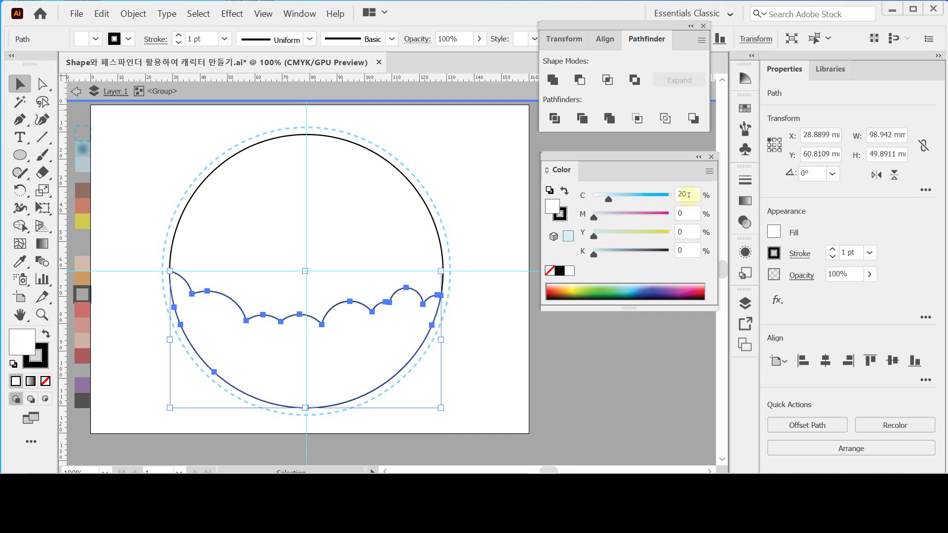
left_click(560, 215)
left_click(550, 270)
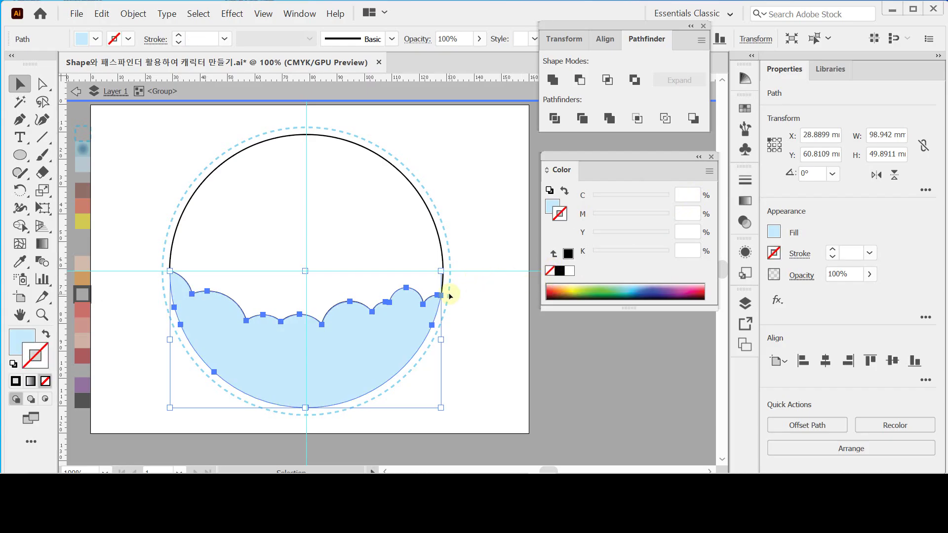
Float and expand the Gradient panel, and apply a radial gradient fill to the upper area of the circle.
left_click(361, 198)
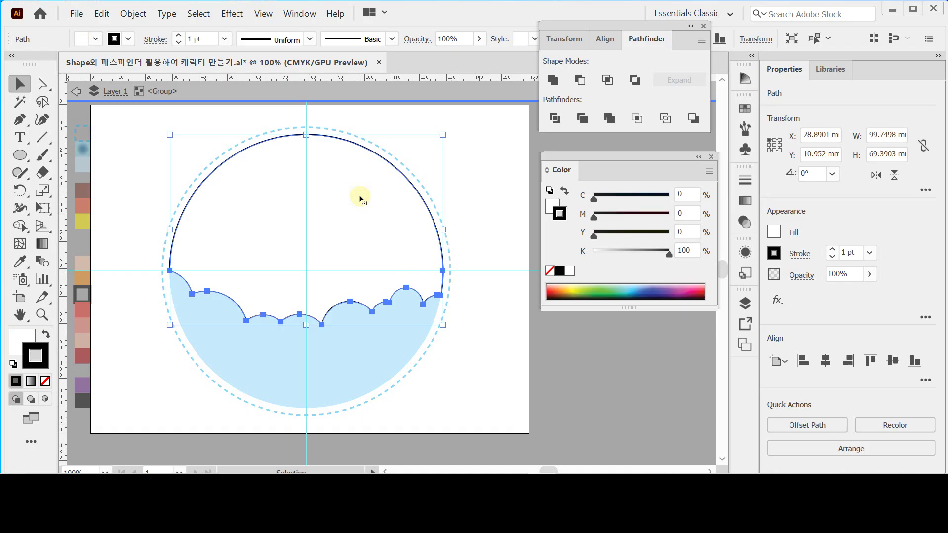
left_click_drag(603, 159, 589, 148)
left_click_drag(745, 201, 539, 320)
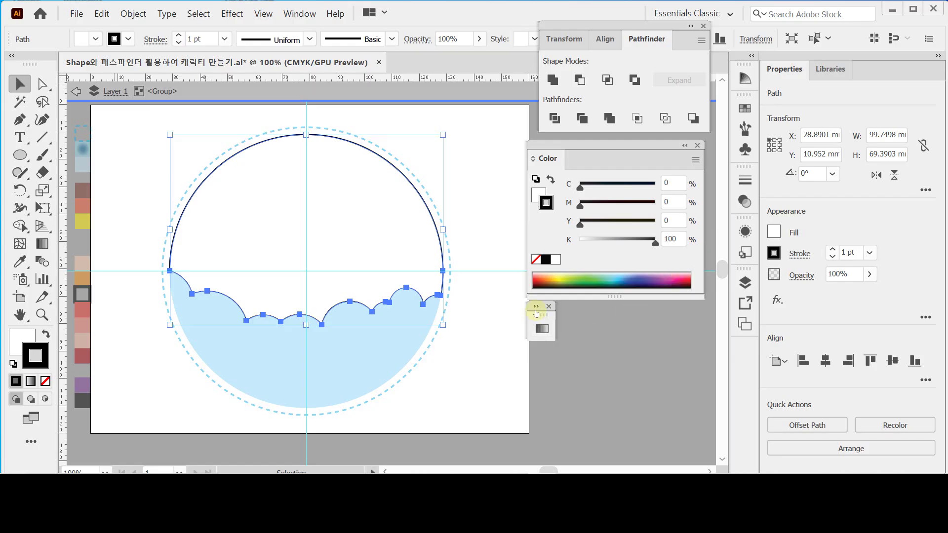
left_click(536, 309)
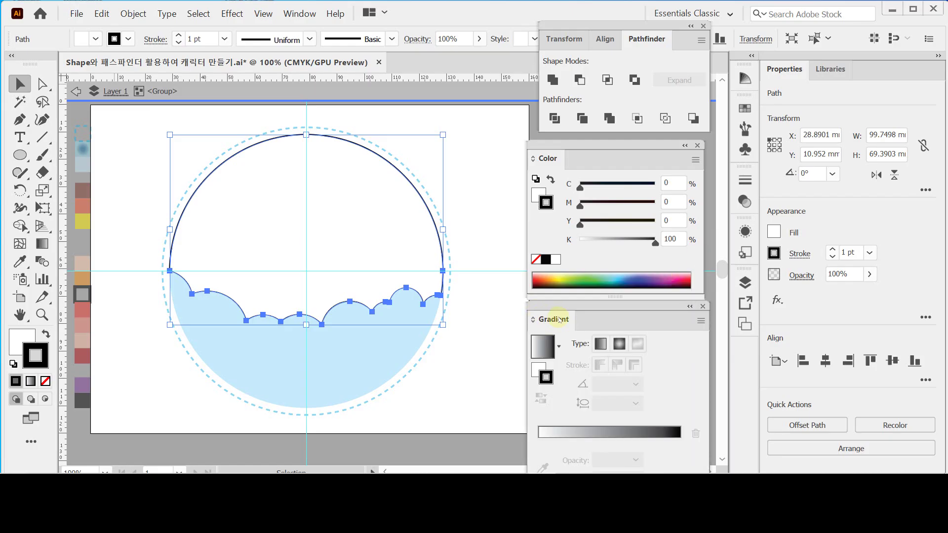
left_click(537, 368)
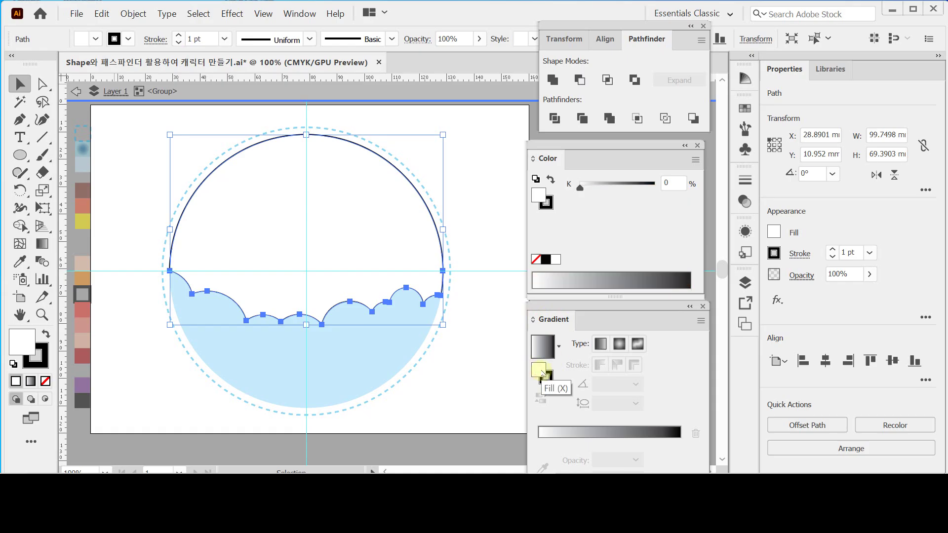
left_click(543, 345)
left_click(619, 344)
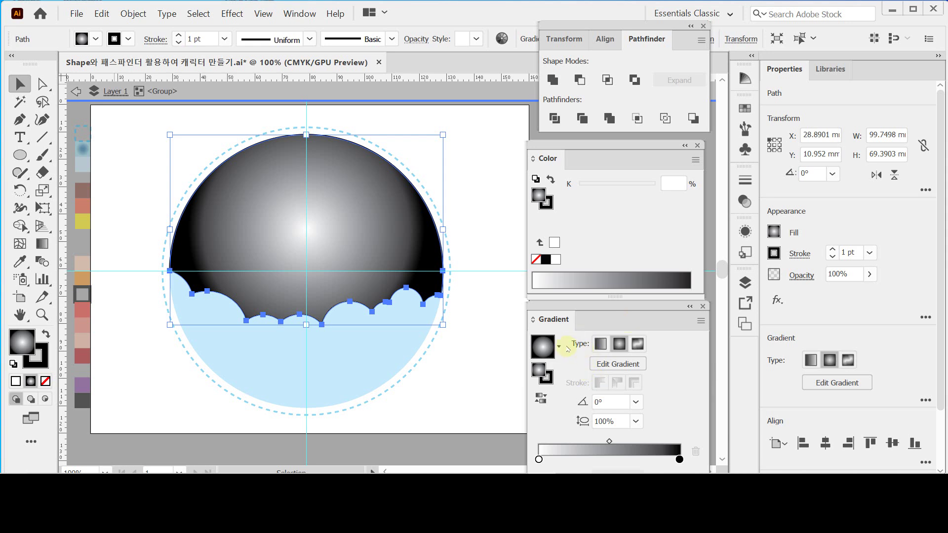
Move the Gradient panel into clear view and switch the radial gradient's starting color stop to CMYK mode.
left_click_drag(568, 310, 483, 204)
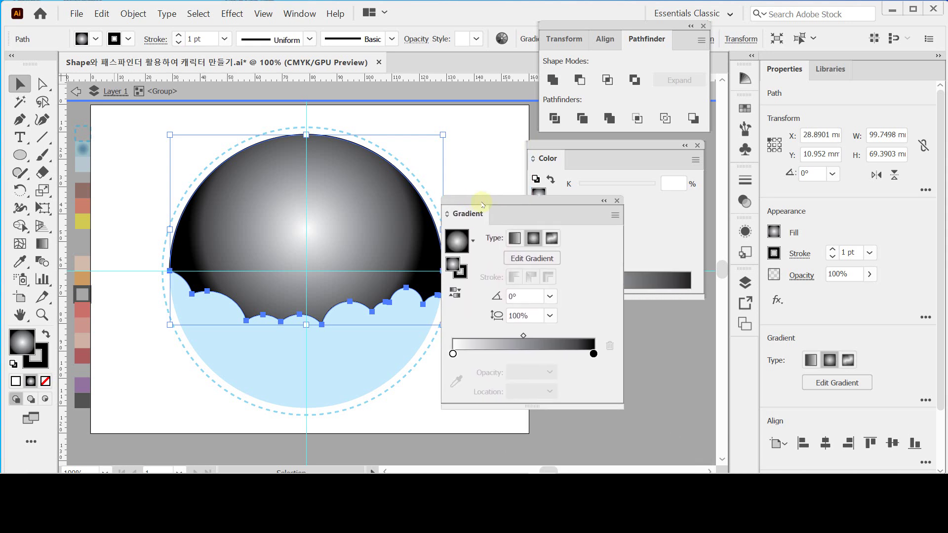
left_click(453, 354)
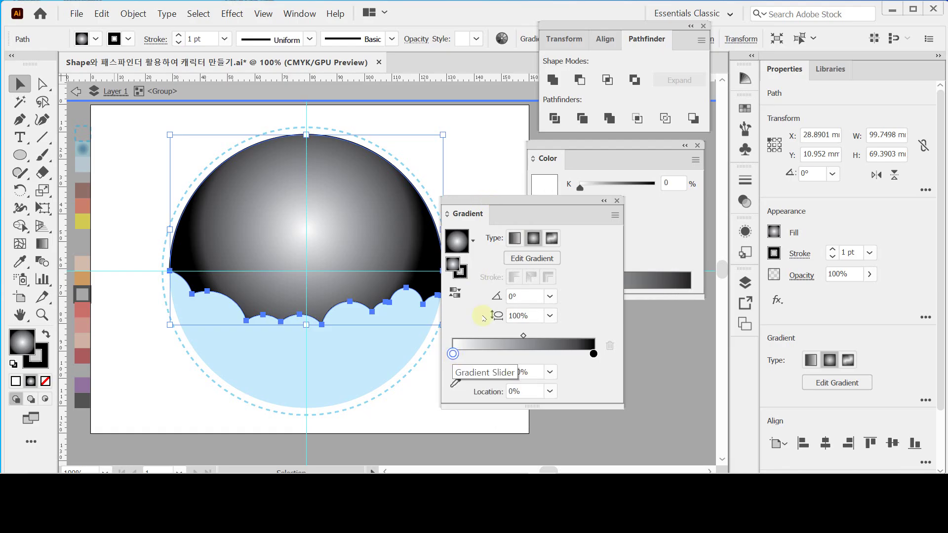
mouse_move(533, 202)
left_mouse_down()
mouse_move(542, 249)
mouse_move(537, 209)
left_mouse_up()
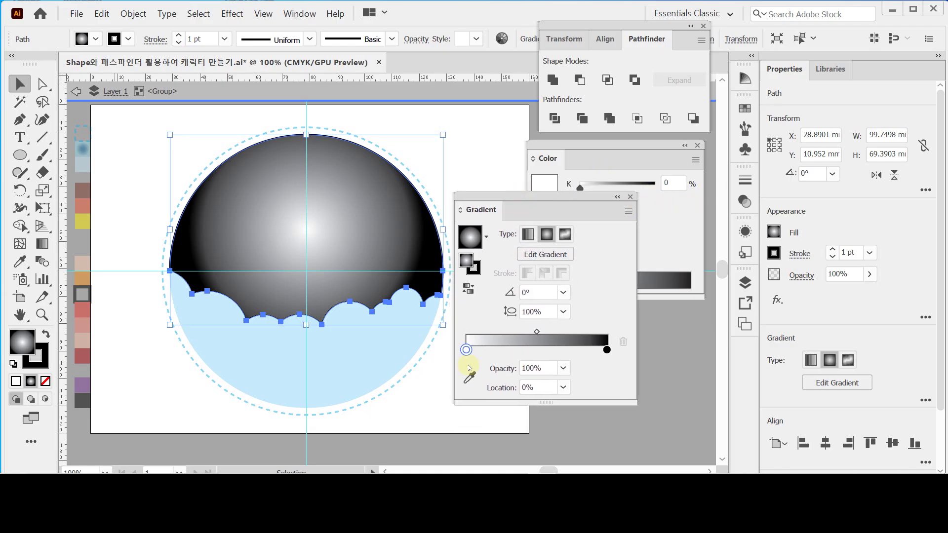
double_click(466, 350)
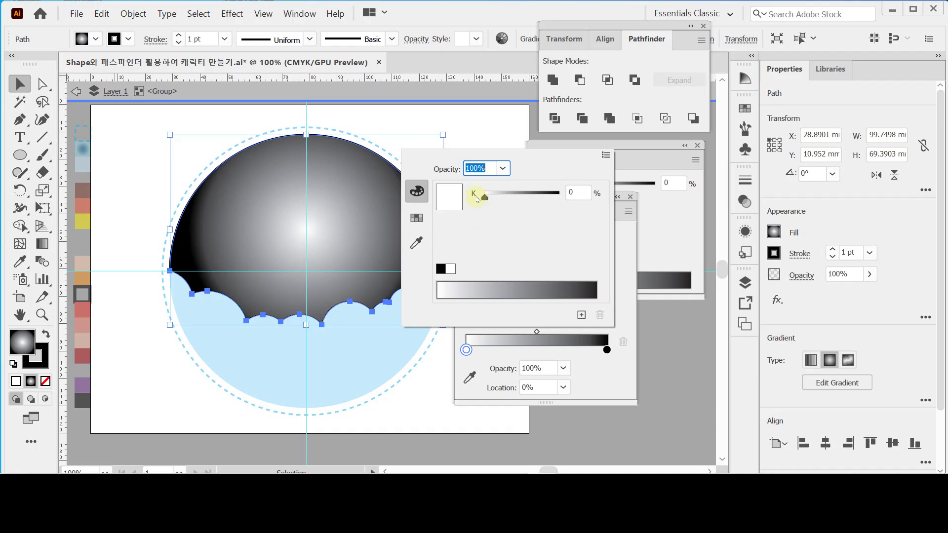
left_click(606, 155)
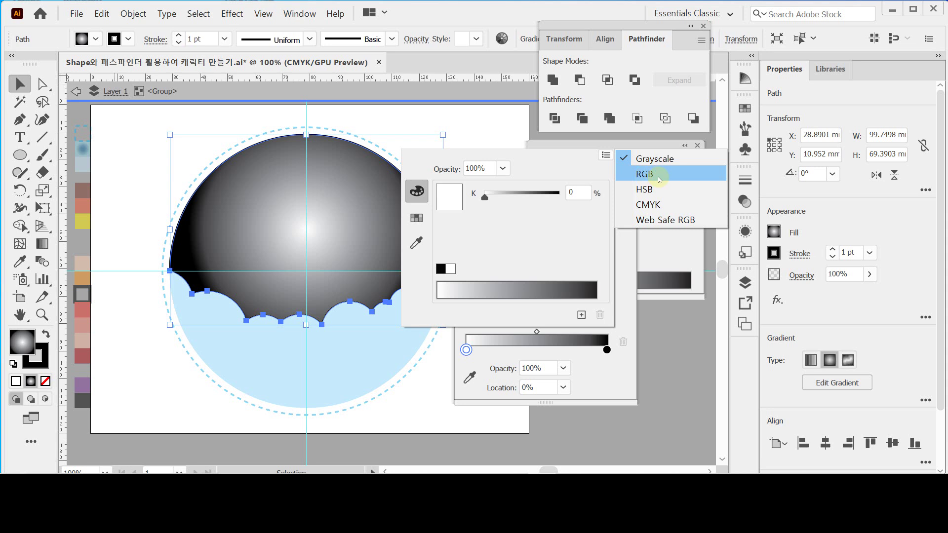
left_click(667, 205)
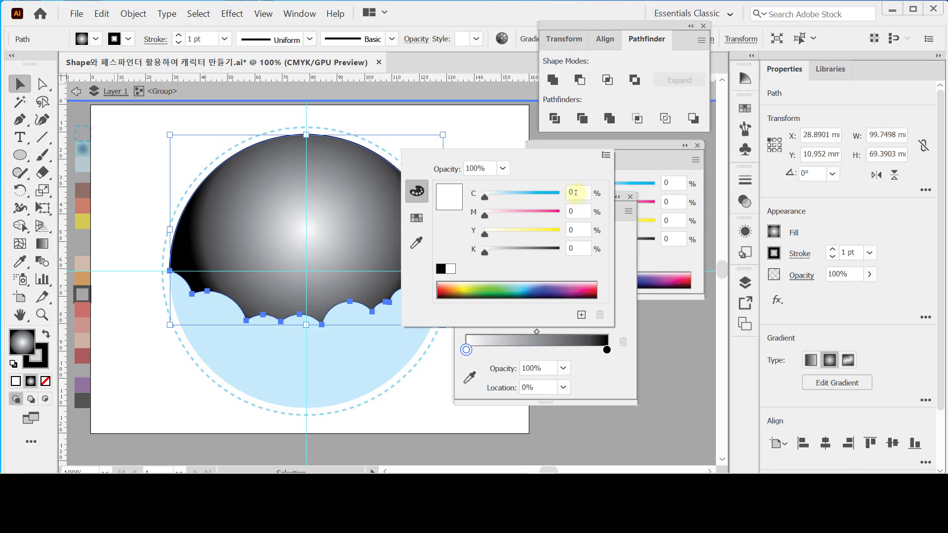
Set the gradient's starting stop to C 80%, M 30%, Y 0%, K 30%.
left_click(576, 192)
type("80")
key("Tab")
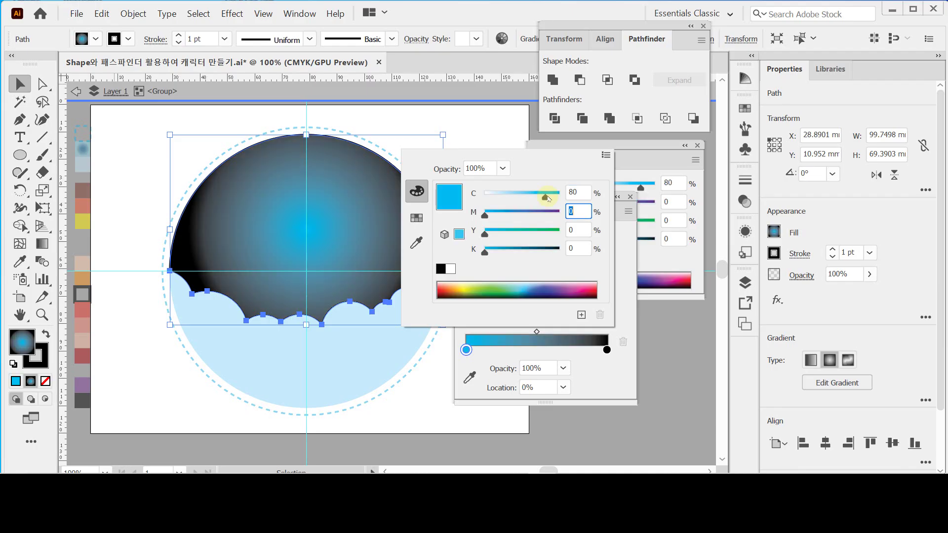
type("30")
key("Tab")
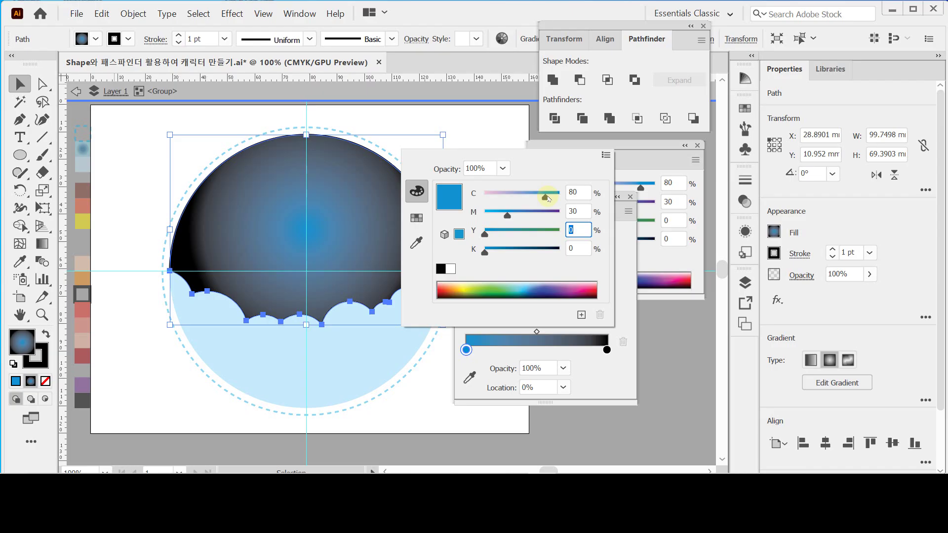
key("Tab")
type("30")
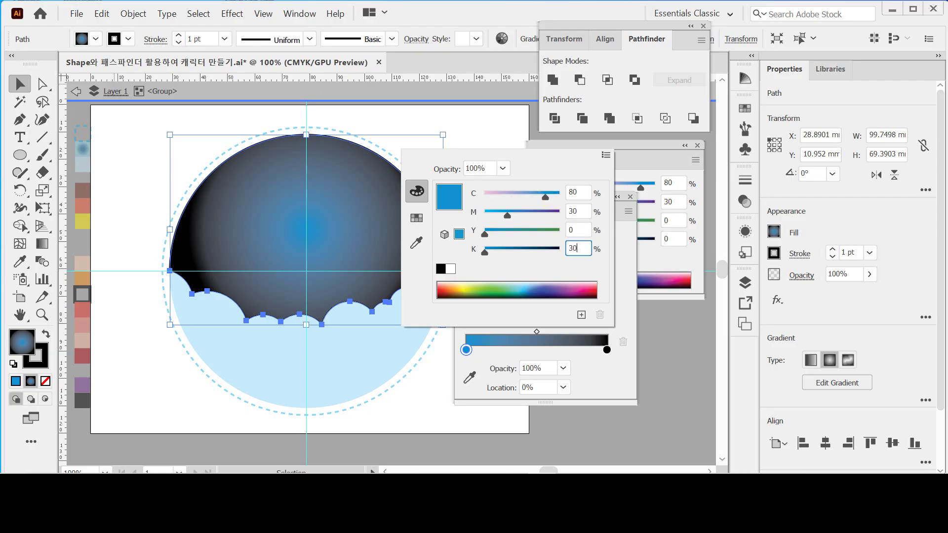
key("Tab")
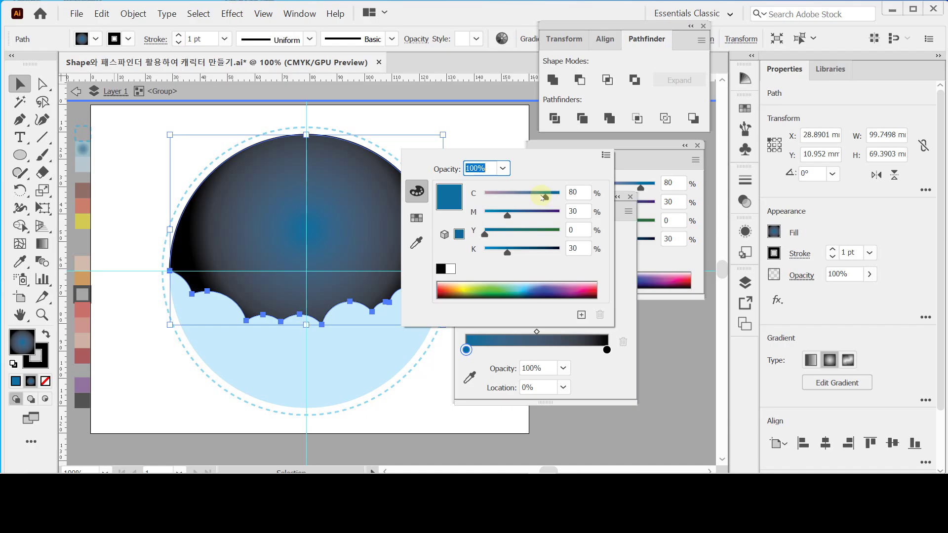
Switch the gradient's ending color stop to CMYK and set it to C 40%, M 0%, Y 10%, K 0%.
left_click(607, 350)
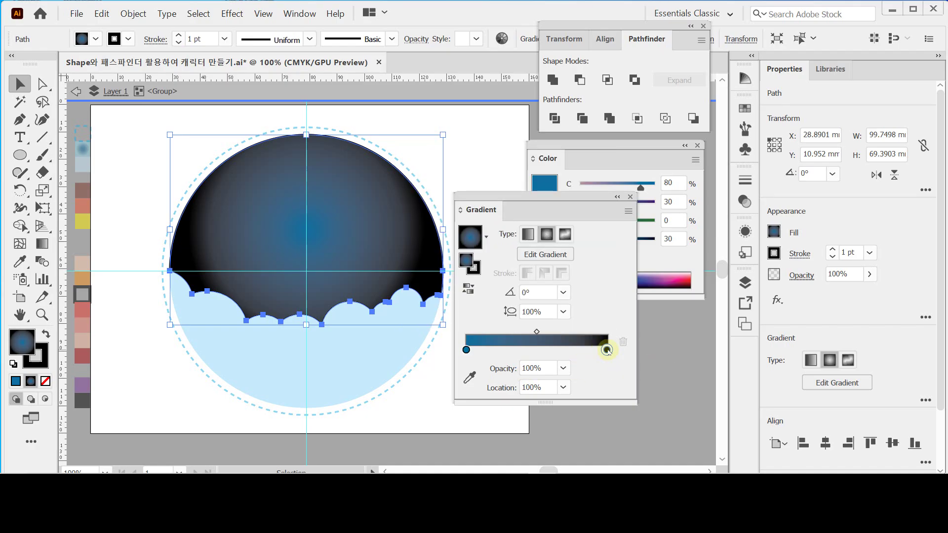
double_click(607, 350)
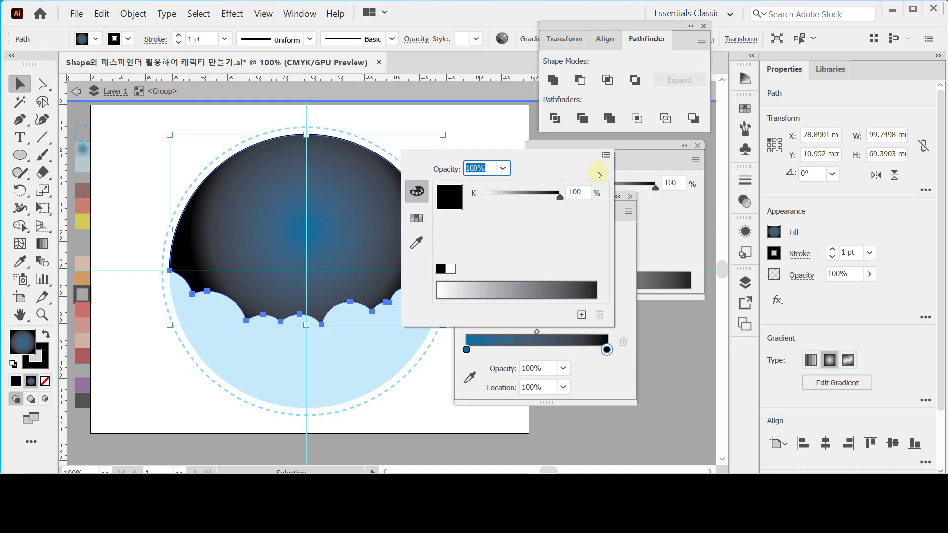
left_click(606, 155)
left_click(648, 205)
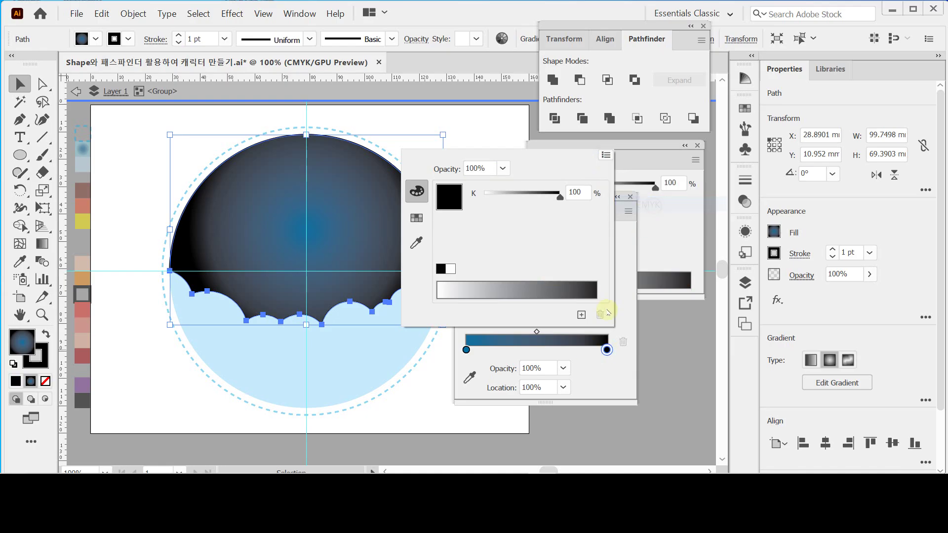
left_click(576, 193)
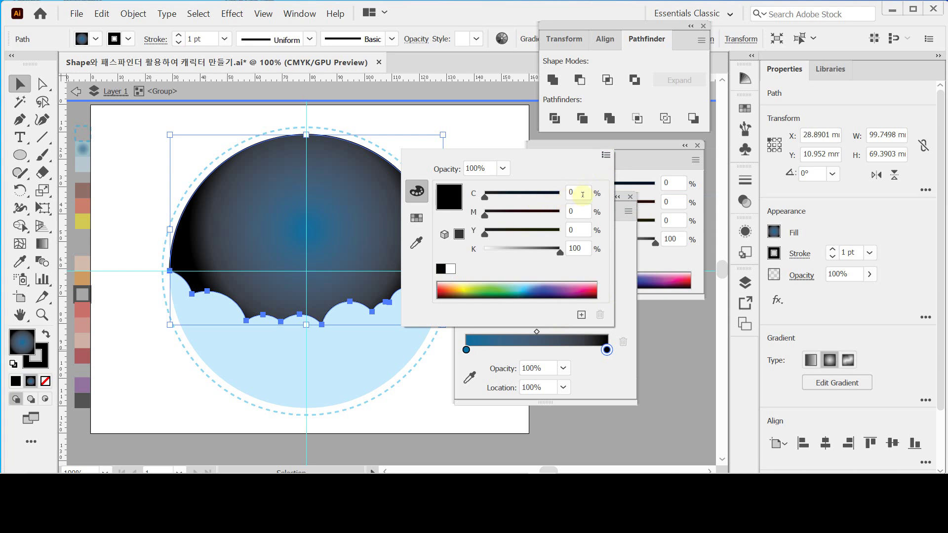
type("40")
key("Tab")
key("Tab")
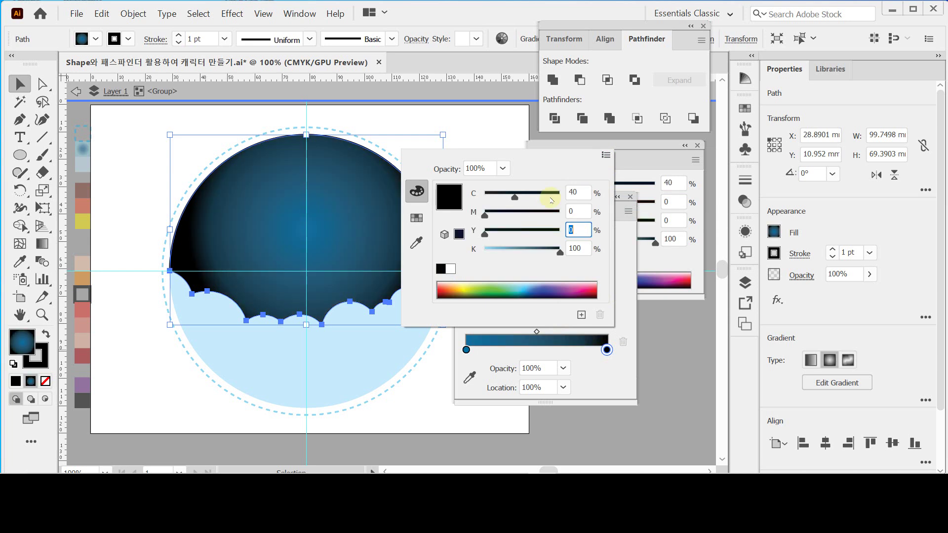
key("Tab")
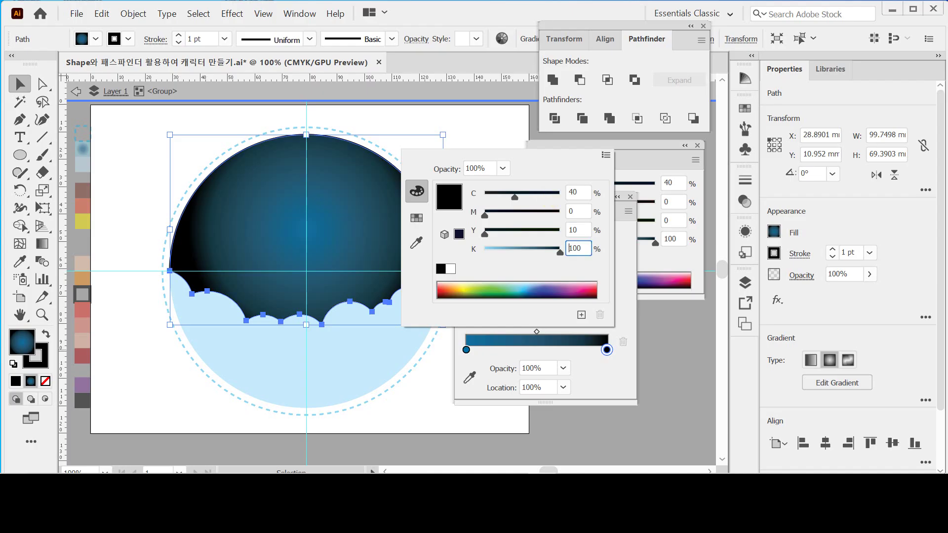
key("Tab")
key("Return")
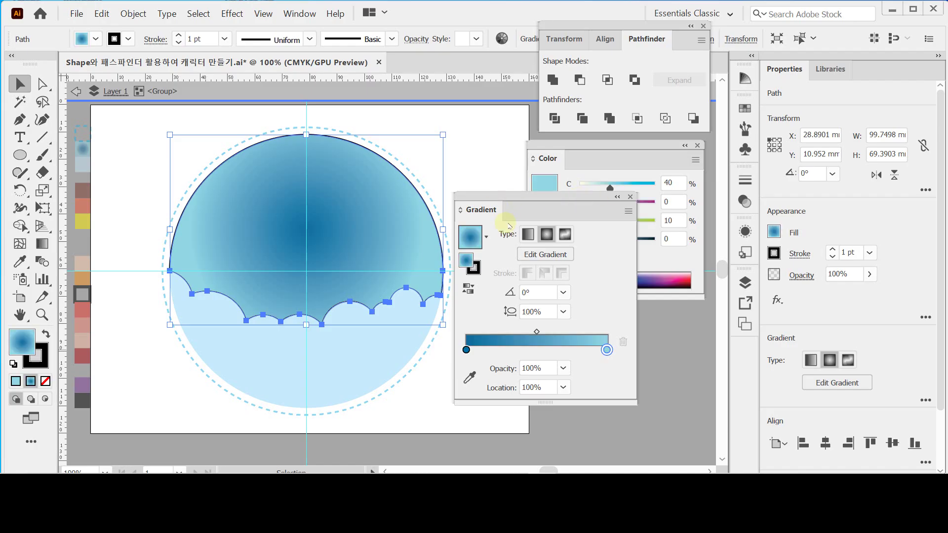
Remove the stroke from the gradient-filled sky shape.
left_click(474, 267)
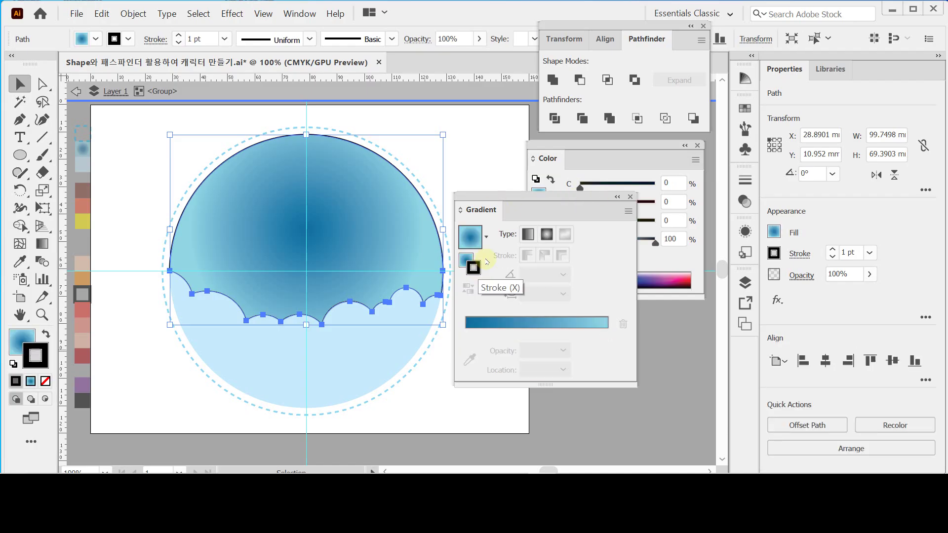
left_click(551, 171)
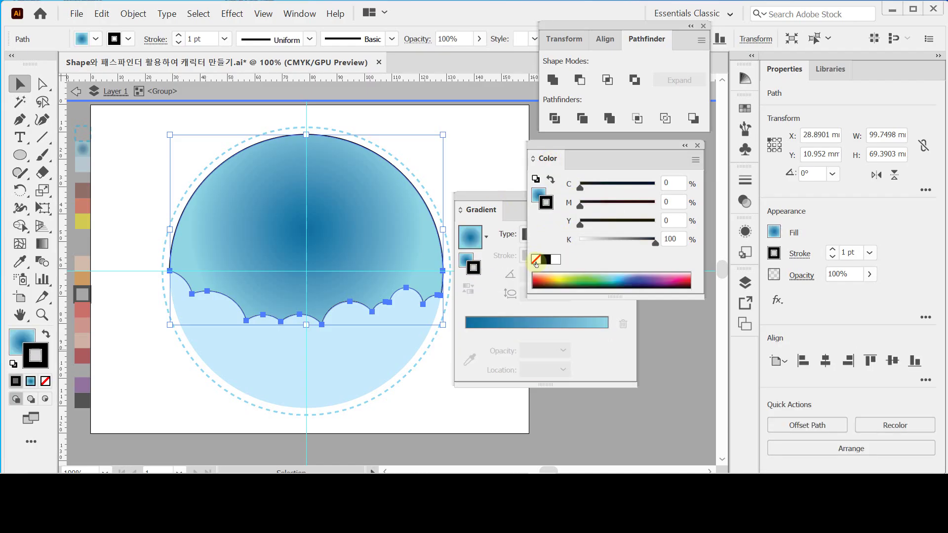
left_click(536, 260)
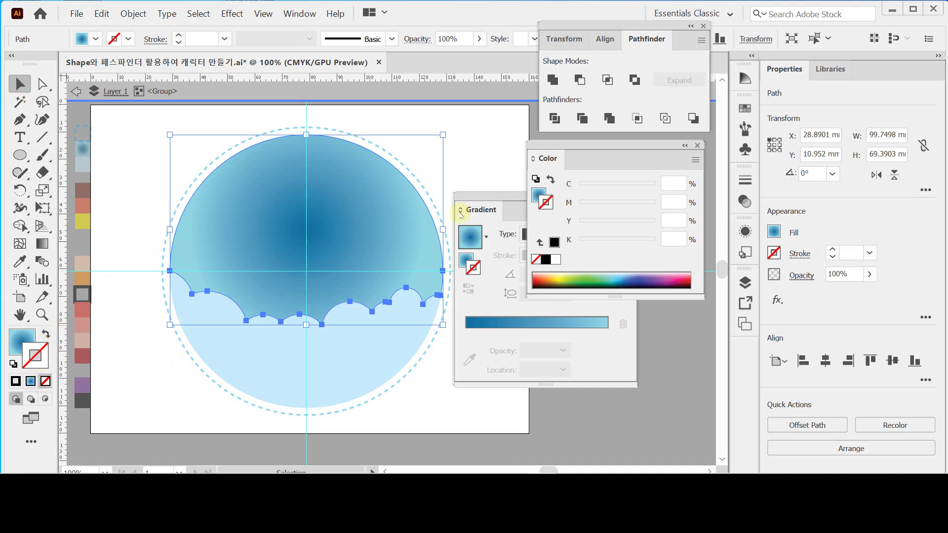
Park the Gradient panel below the Color panel and leave the group's isolation mode with nothing selected.
left_click_drag(489, 198, 565, 325)
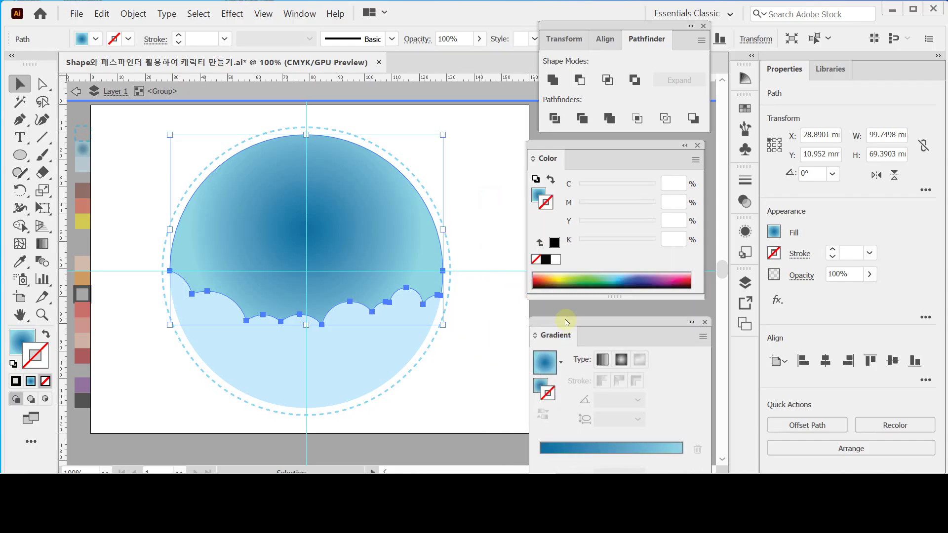
left_click(476, 179)
double_click(476, 178)
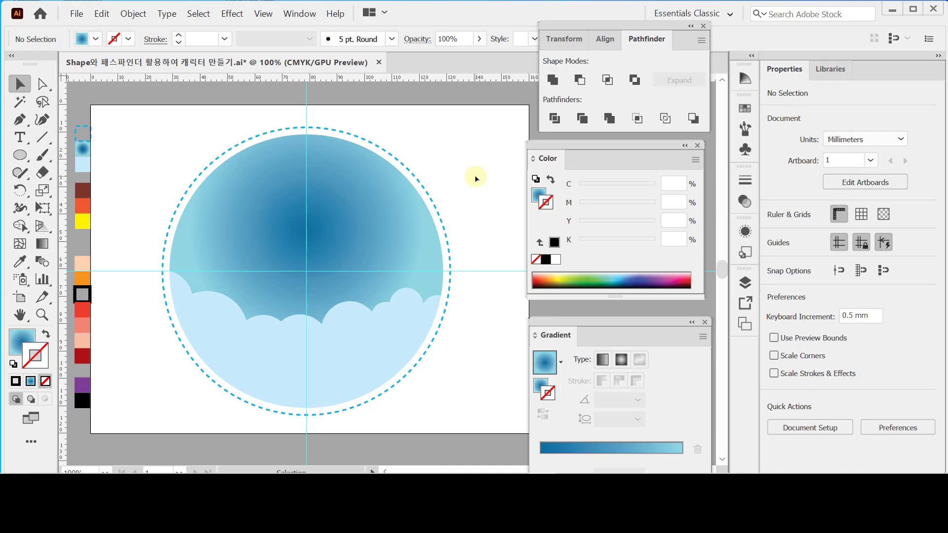
Create a 40 × 40 mm peach circle without stroke for the face, centered on the vertical guide below the horizontal guide.
key("a")
key("l")
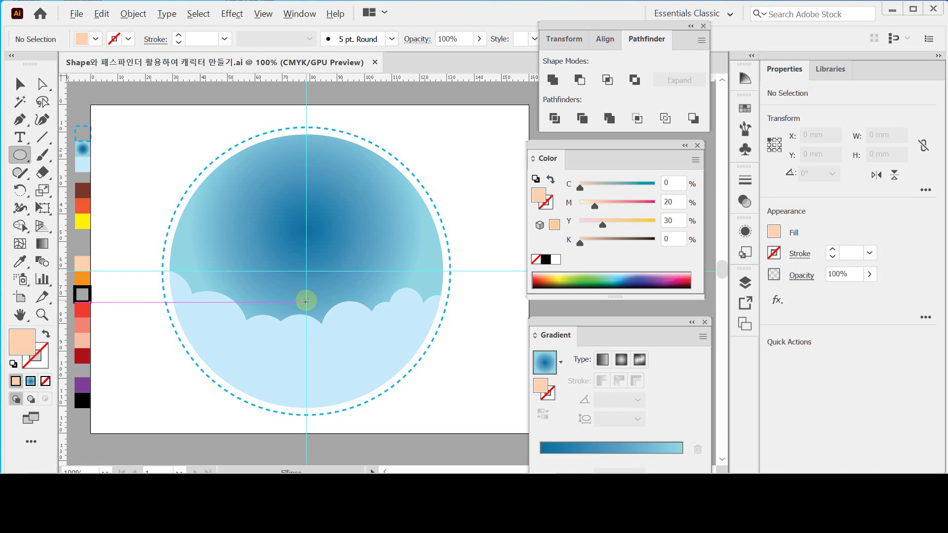
left_click(306, 300)
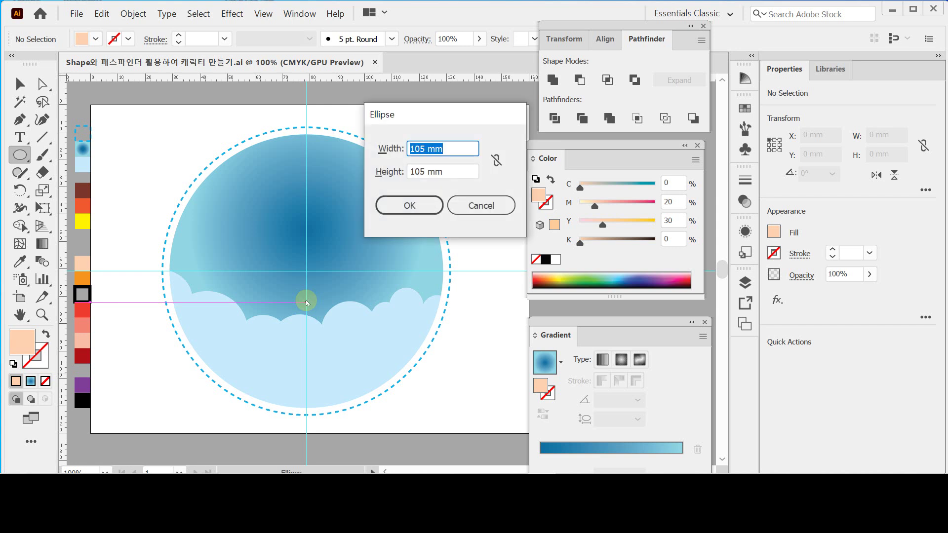
type("40")
key("Tab")
type("40")
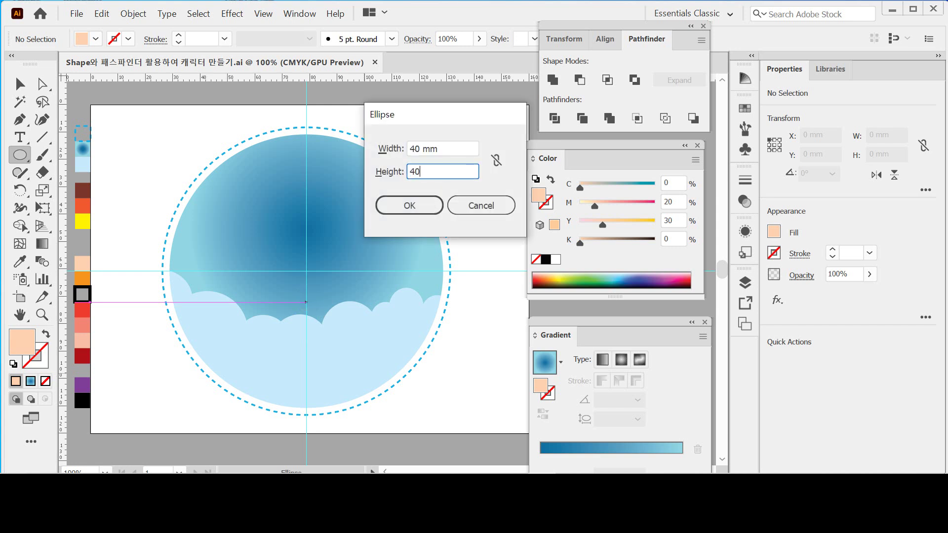
key("Return")
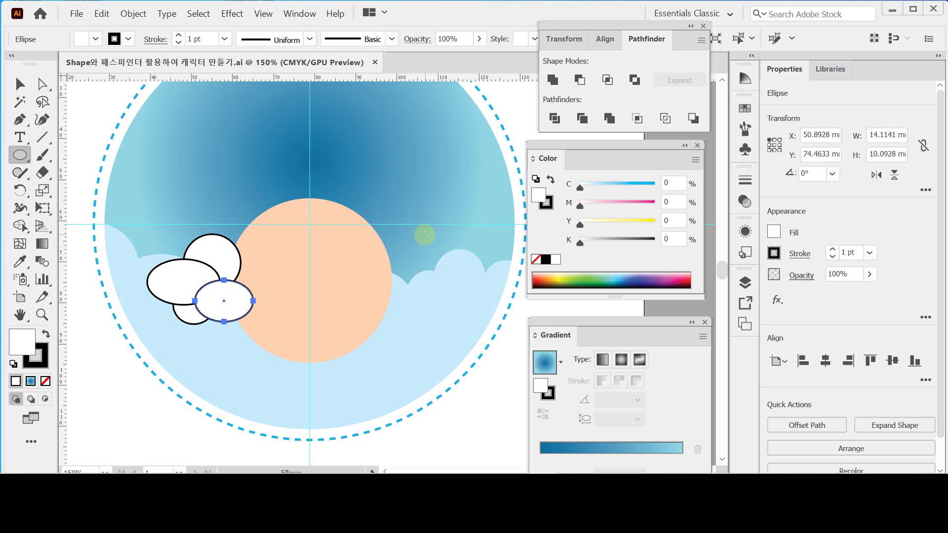
left_click(240, 318, "ctrl")
left_click_drag(363, 259, 247, 279)
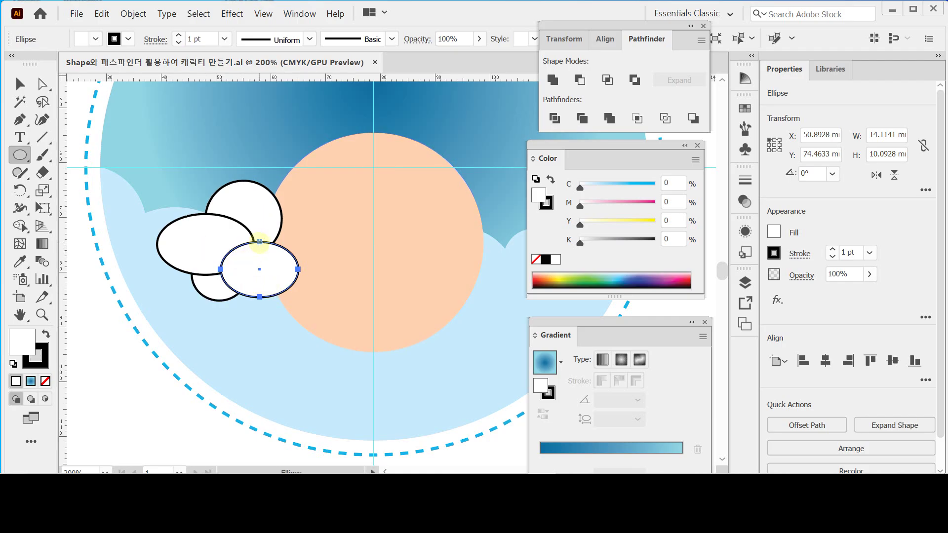
key("ctrl")
left_click(41, 84)
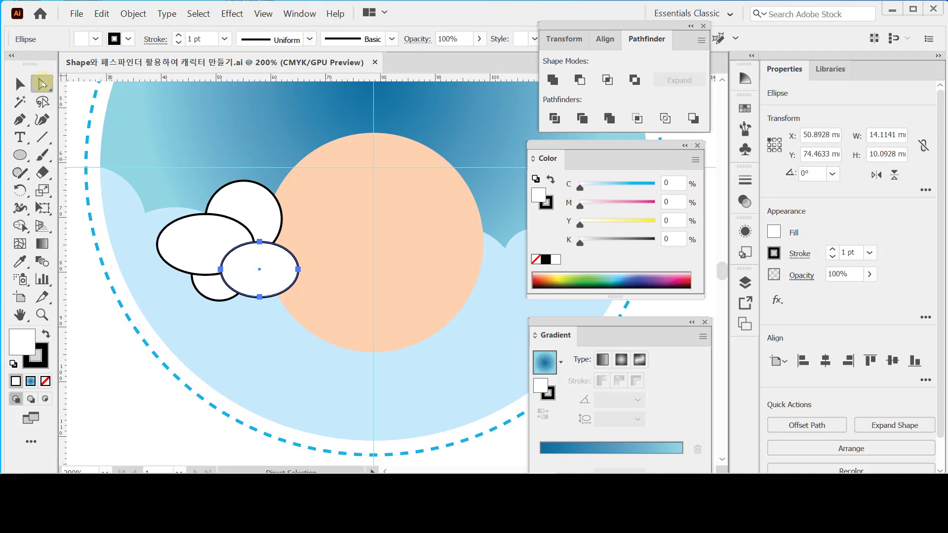
left_click(20, 155)
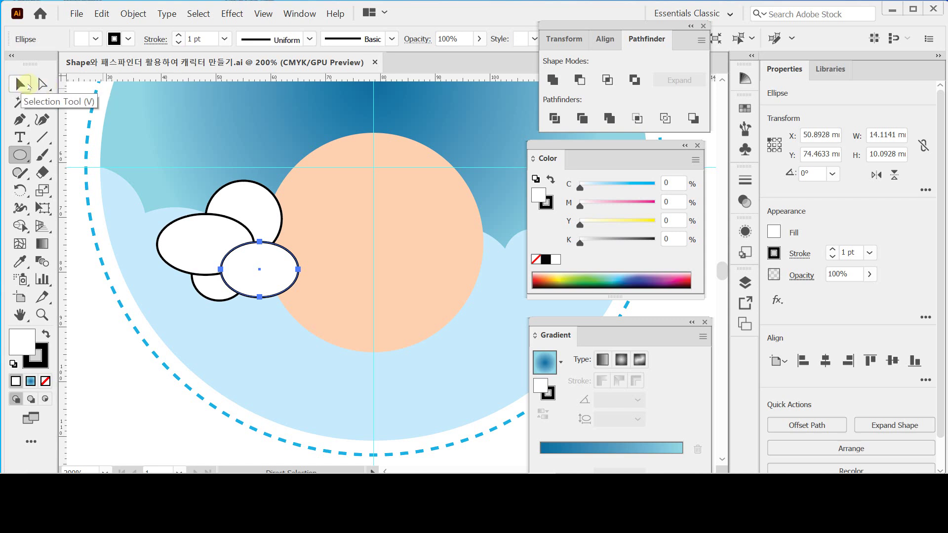
left_click(19, 85)
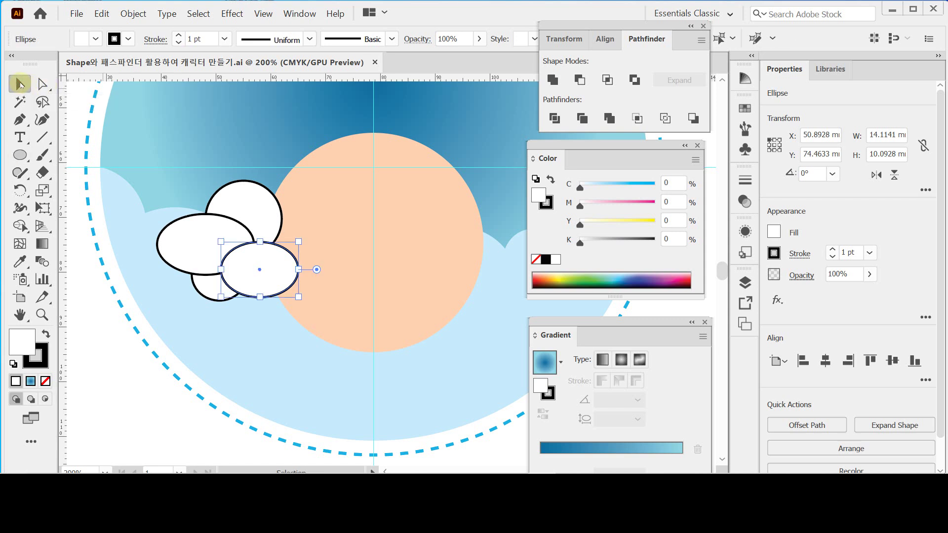
left_click(19, 155)
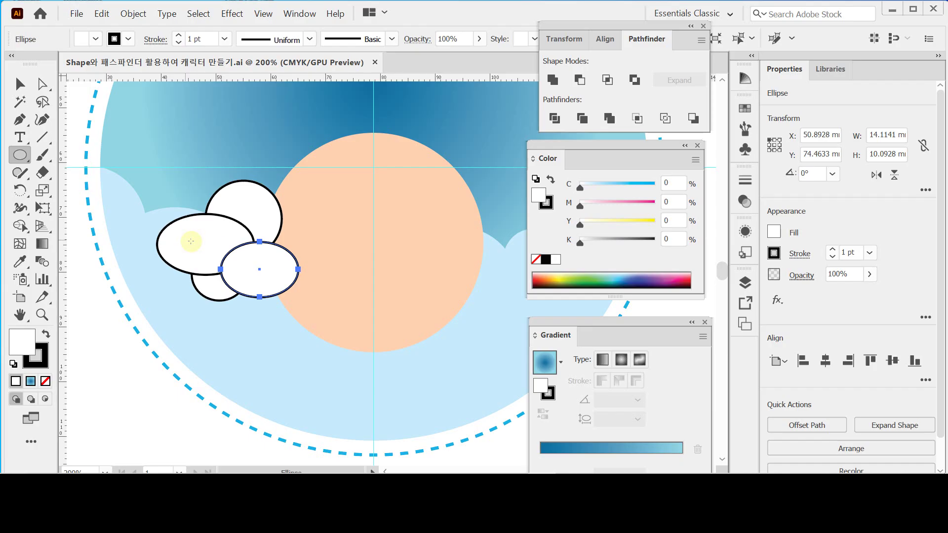
Enlarge the white hair ellipse overlapping the face's edge to about 15.7 × 11 mm, keeping its lower-left corner in place.
key("ctrl")
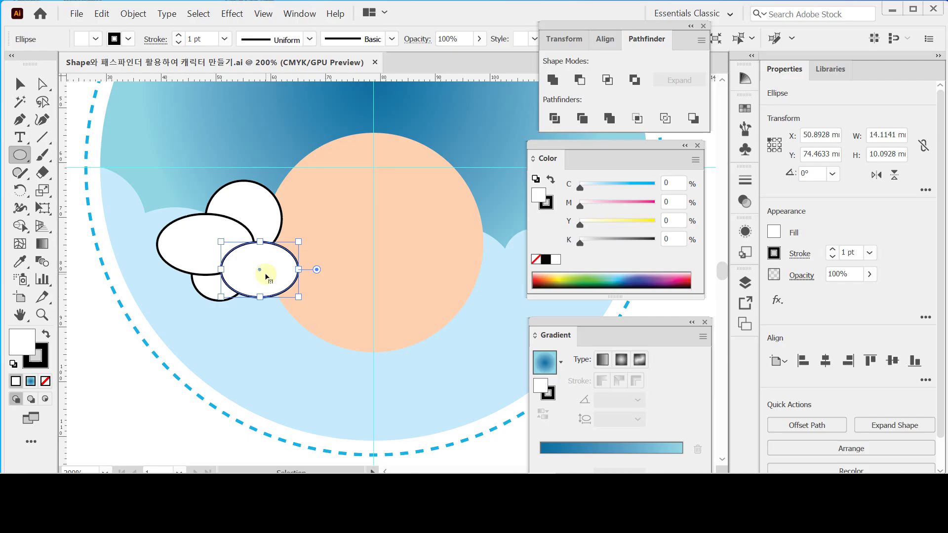
left_click_drag(266, 275, 262, 270)
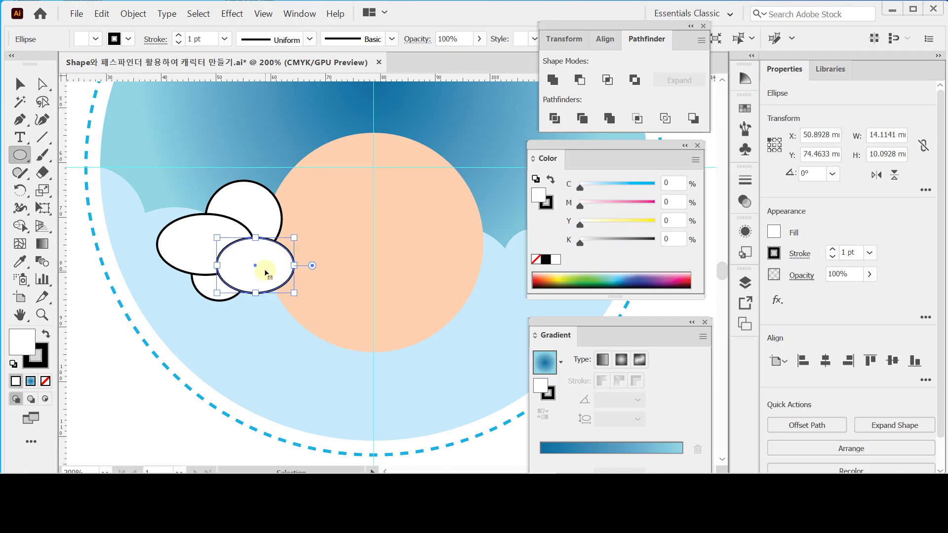
key("ctrl+z")
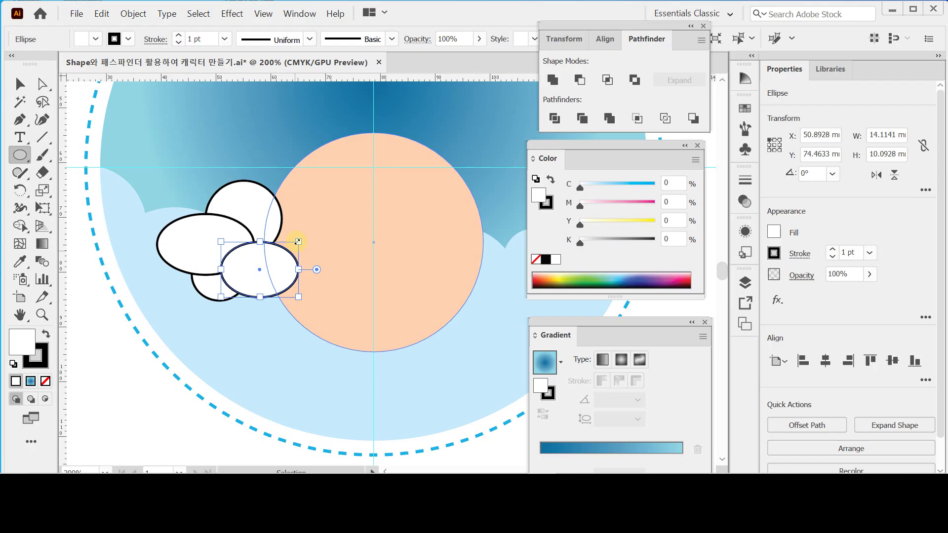
left_click_drag(297, 242, 309, 238)
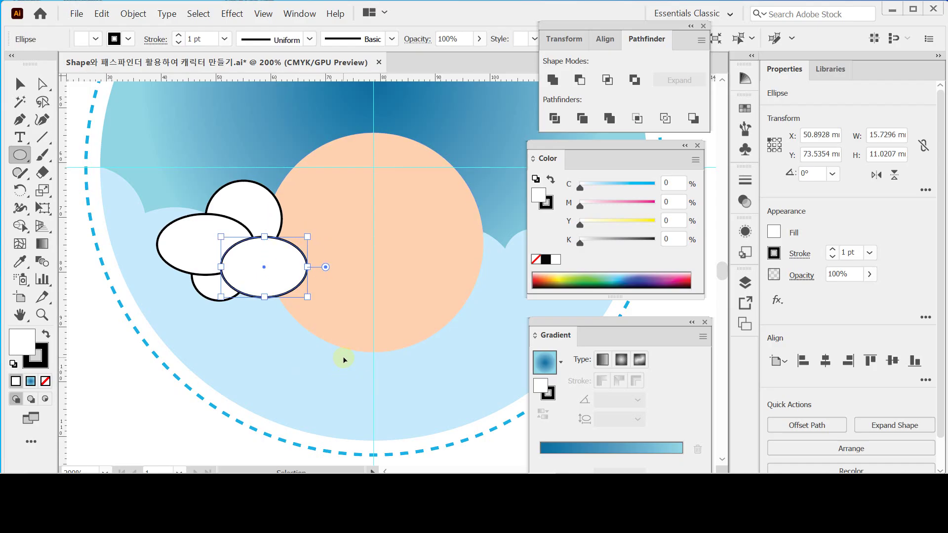
Undo the last enlargement of the white hair ellipse overlapping the face's edge.
key("ctrl+z")
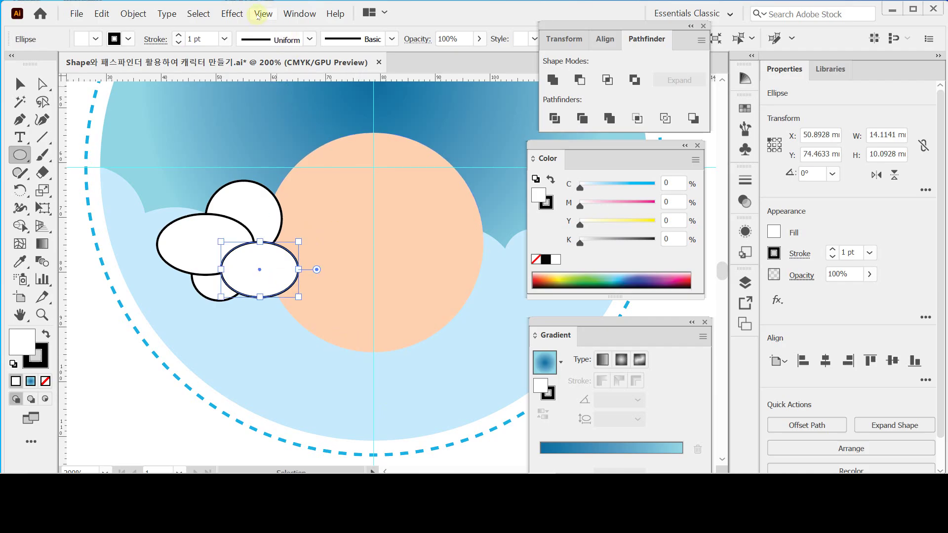
Hide the bounding box of selected objects and show it again.
left_click(257, 14)
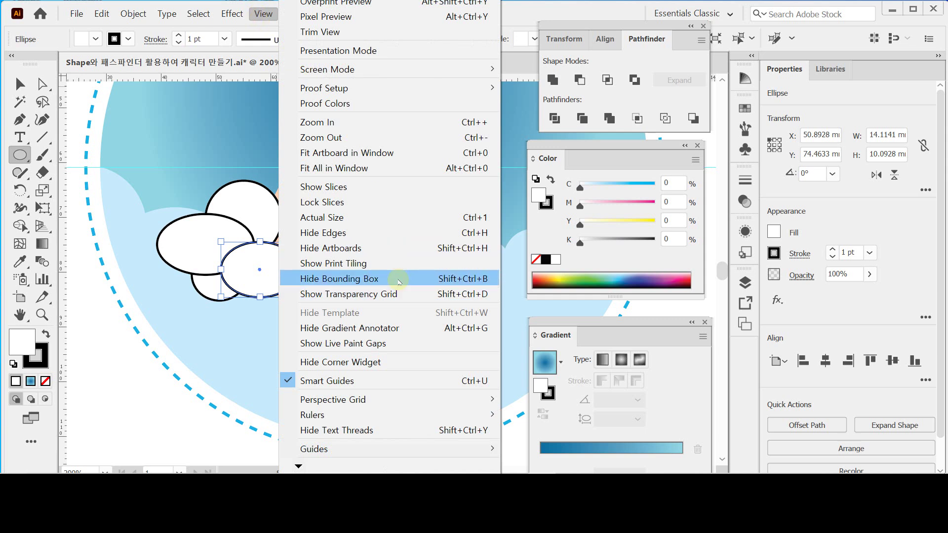
left_click(399, 282)
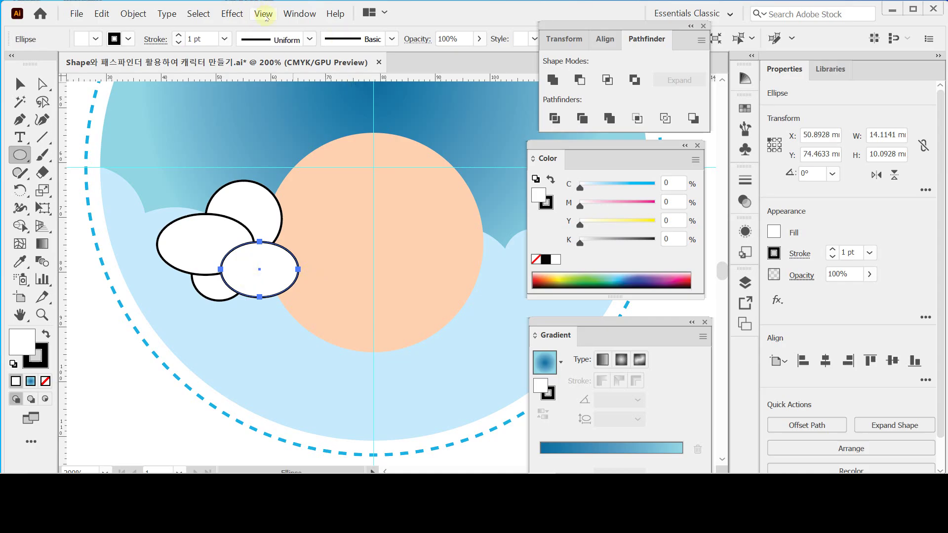
left_click(264, 14)
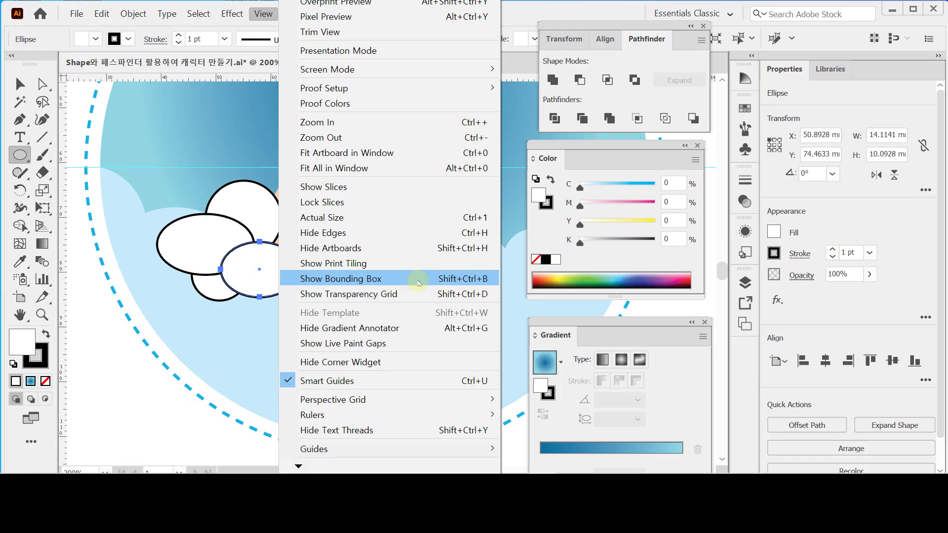
left_click(424, 280)
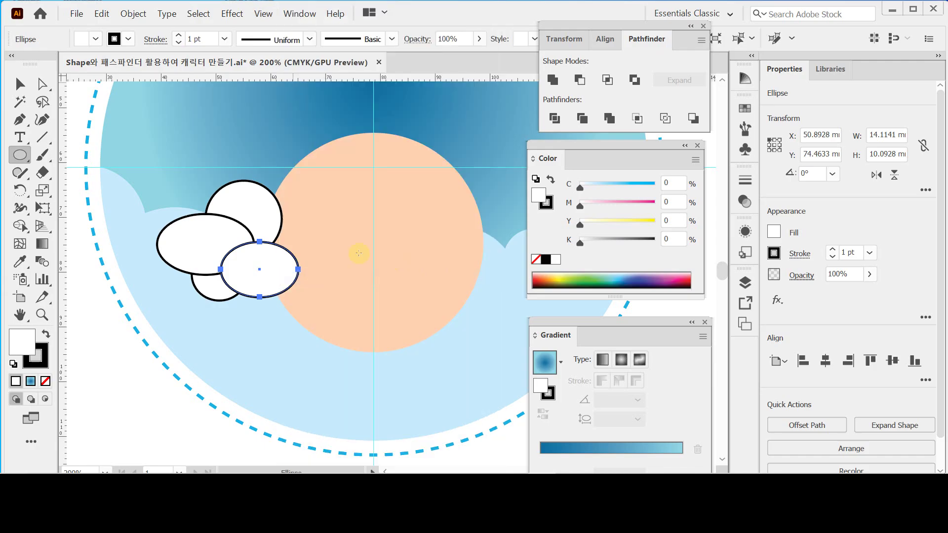
key("ctrl+shift+b")
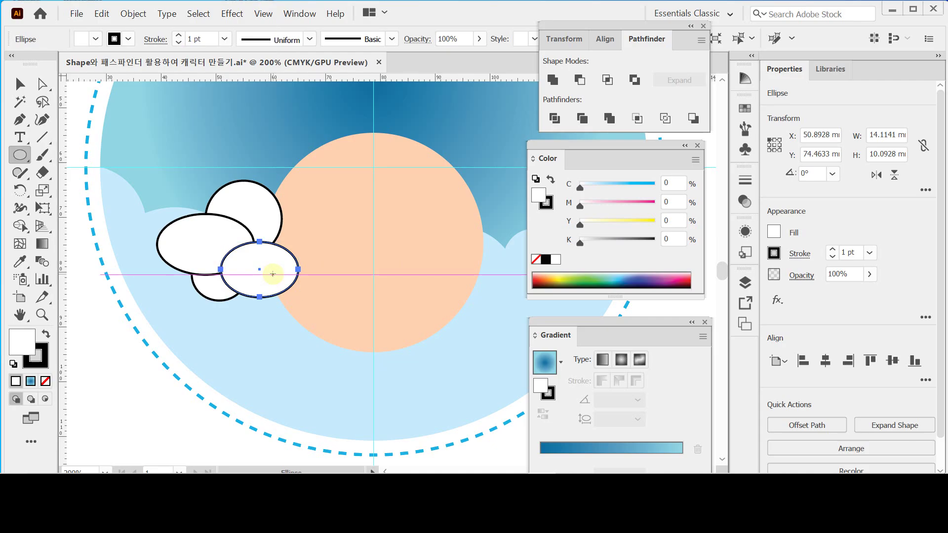
Select all four overlapping white hair ellipses and unite them into a single shape.
left_click(201, 250, "ctrl+shift")
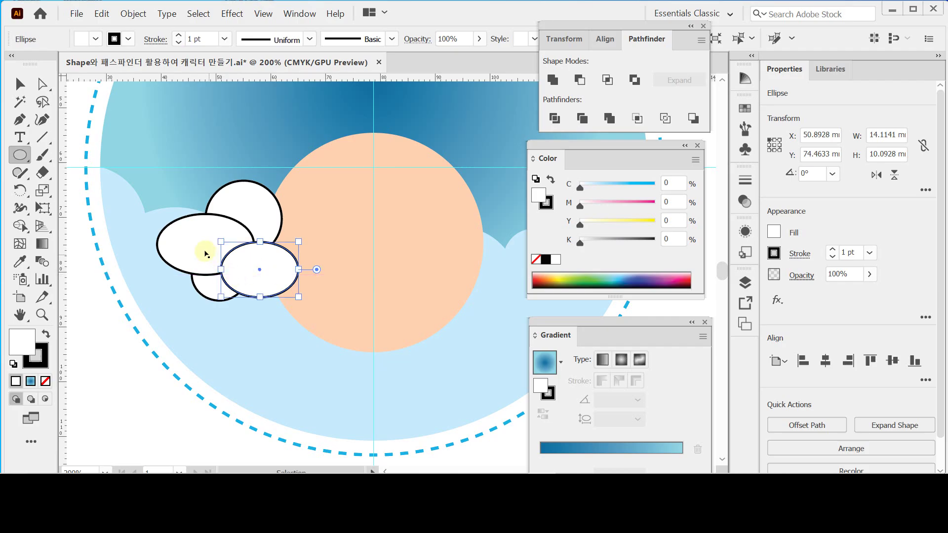
left_click(239, 205, "ctrl+shift")
left_click(212, 292, "ctrl+shift")
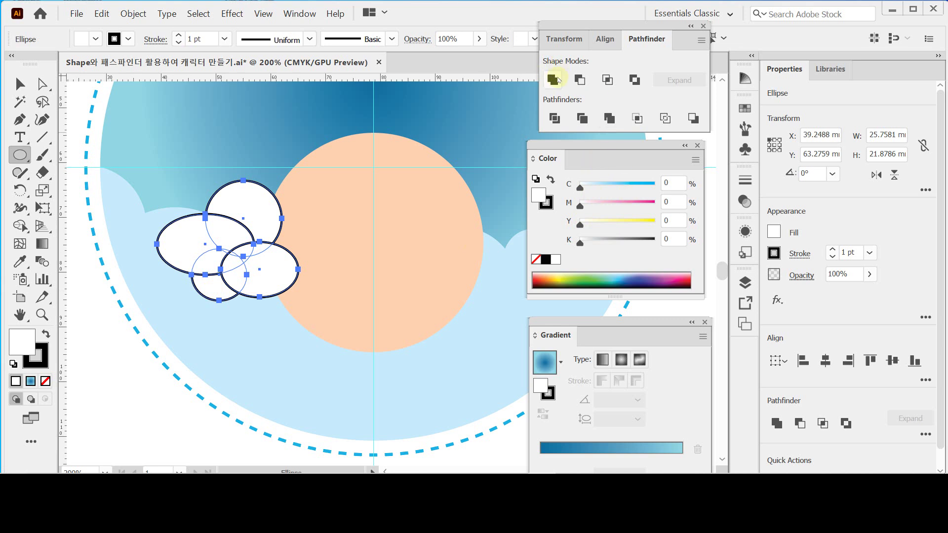
left_click(553, 79)
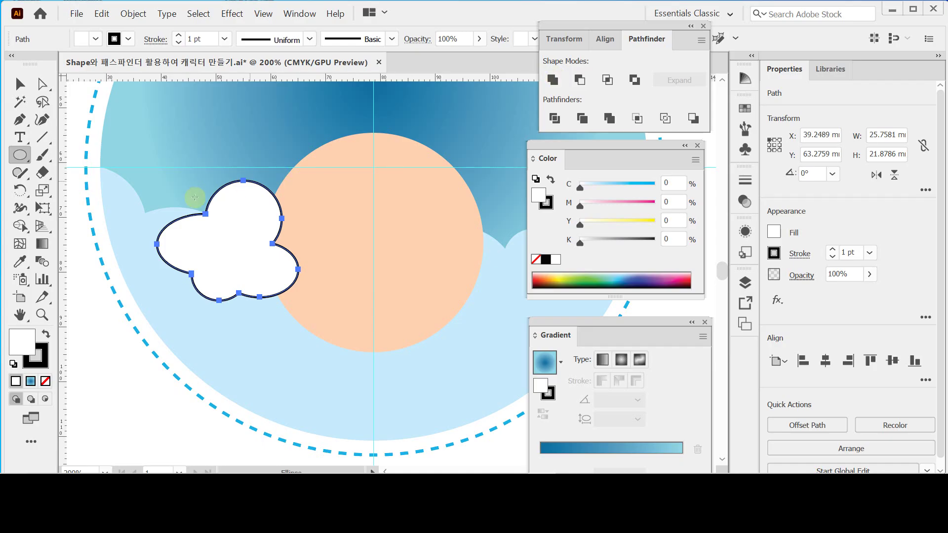
Apply the red-orange (M 80, Y 90) from the color samples beside the artboard to the united hair shape with the Eyedropper.
left_click(263, 205, "ctrl+alt")
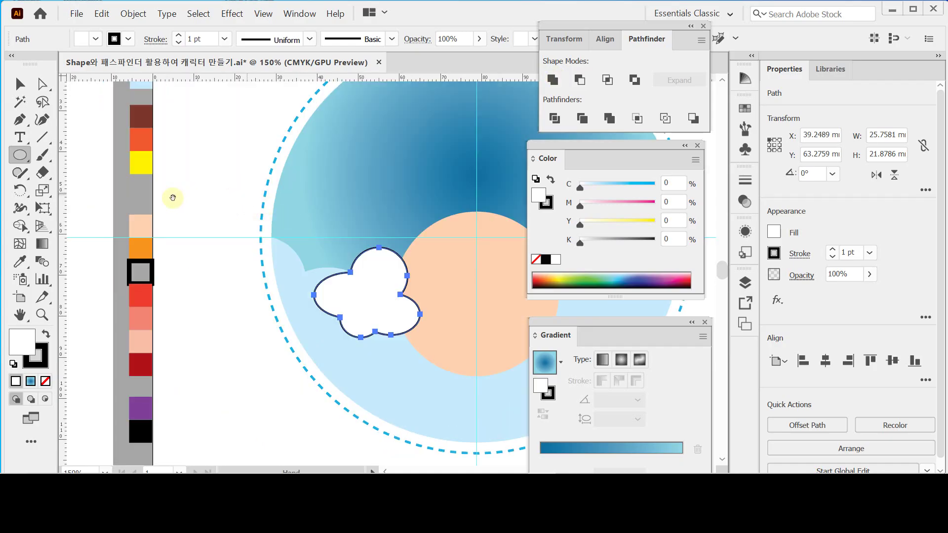
key("i")
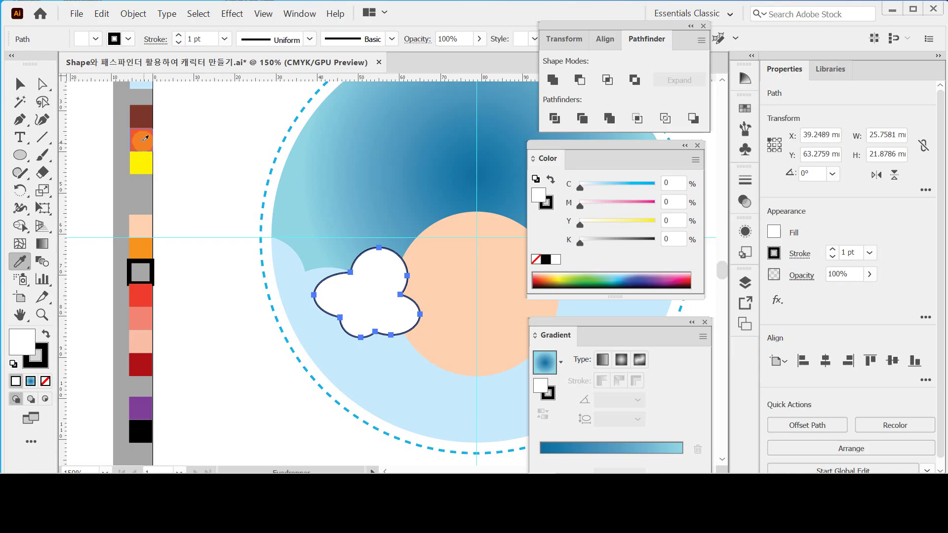
left_click(144, 142)
left_click_drag(391, 297, 268, 272)
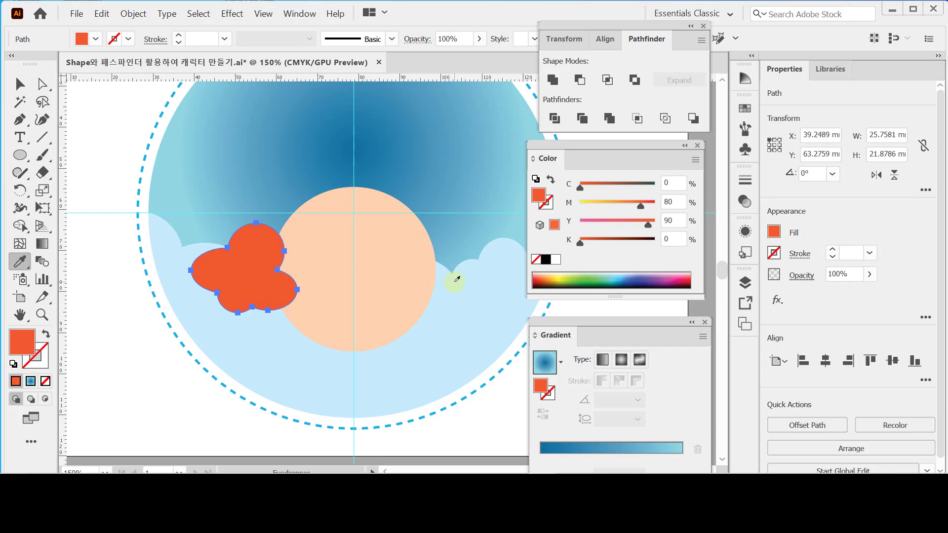
Recolor the hair shape with the orange sample (M 50, Y 100) beside the artboard, leaving it without a stroke.
left_click_drag(195, 211, 354, 252)
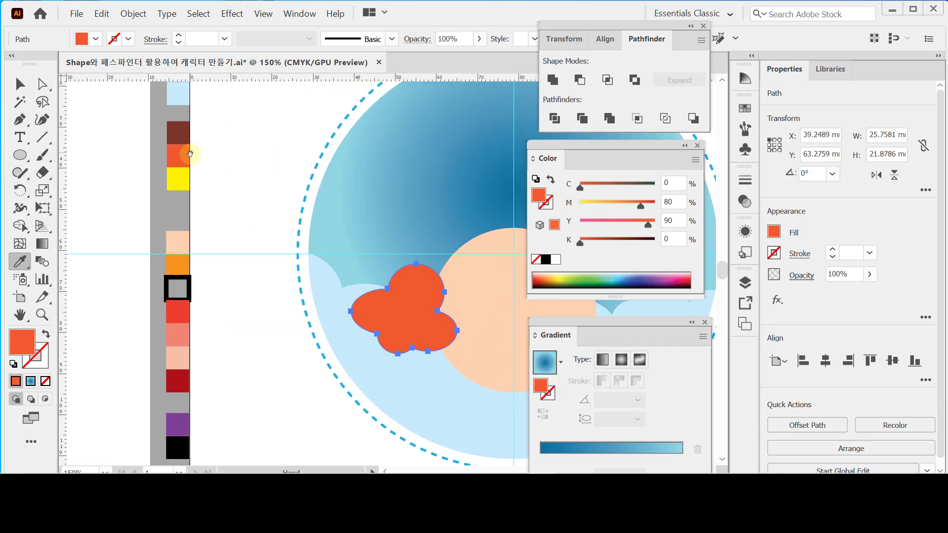
left_click(184, 268)
left_click_drag(429, 274, 247, 203)
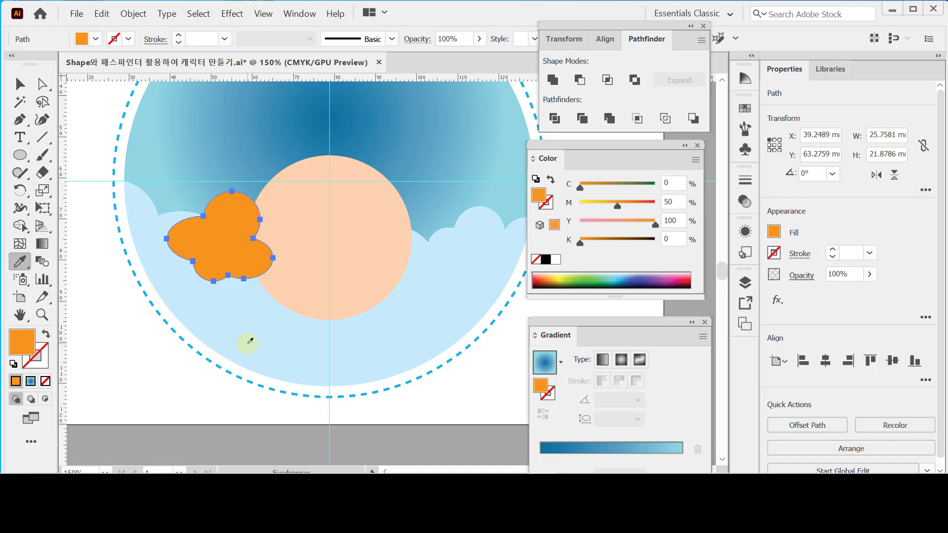
Send the orange hair shape backward behind the face circle and save the document.
right_click(220, 238)
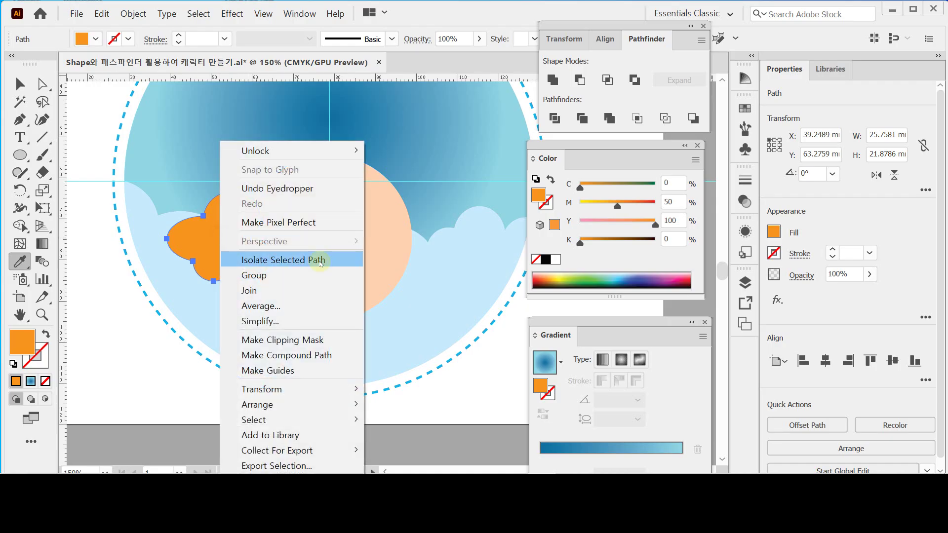
mouse_move(323, 400)
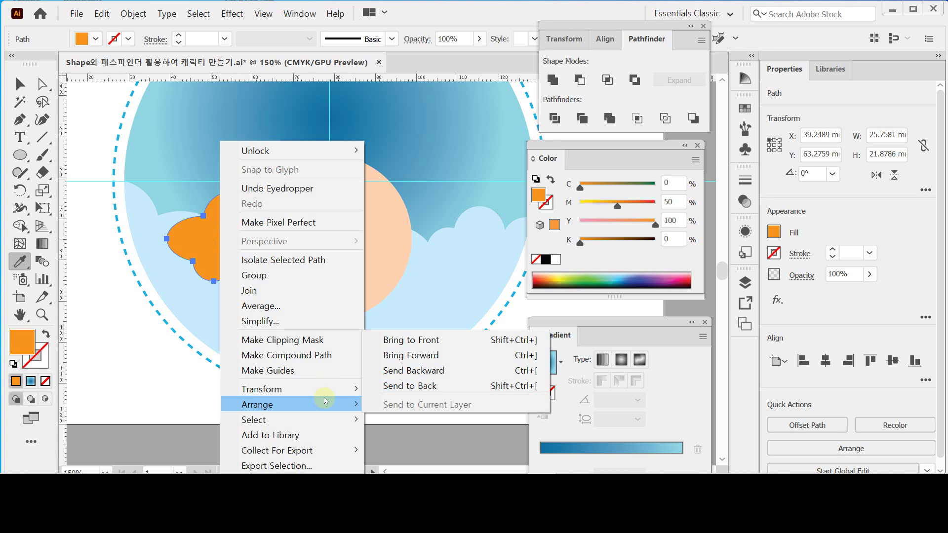
left_click(453, 373)
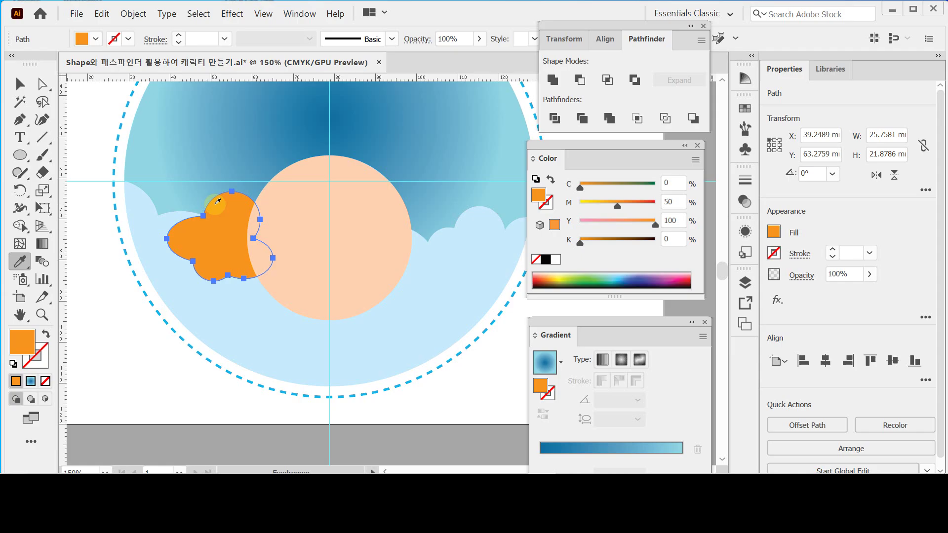
key("ctrl")
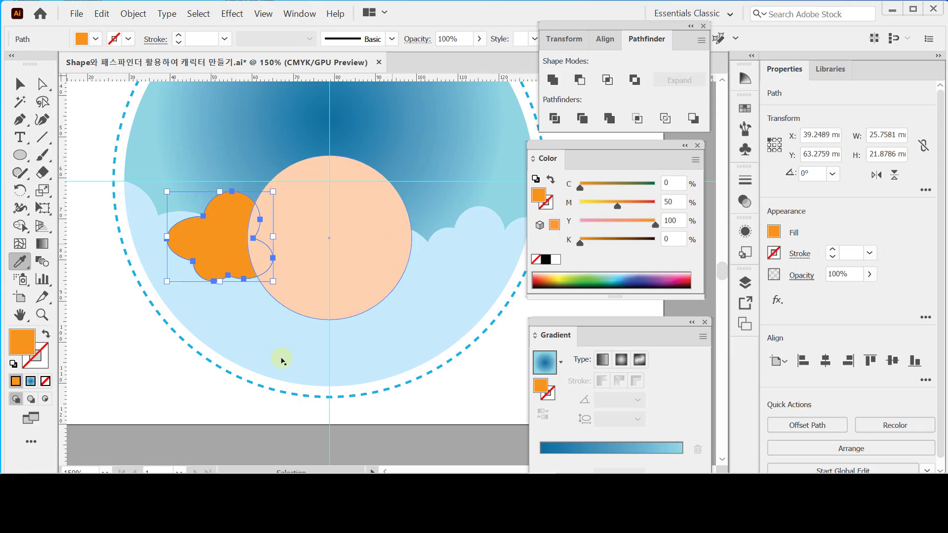
key("ctrl+s")
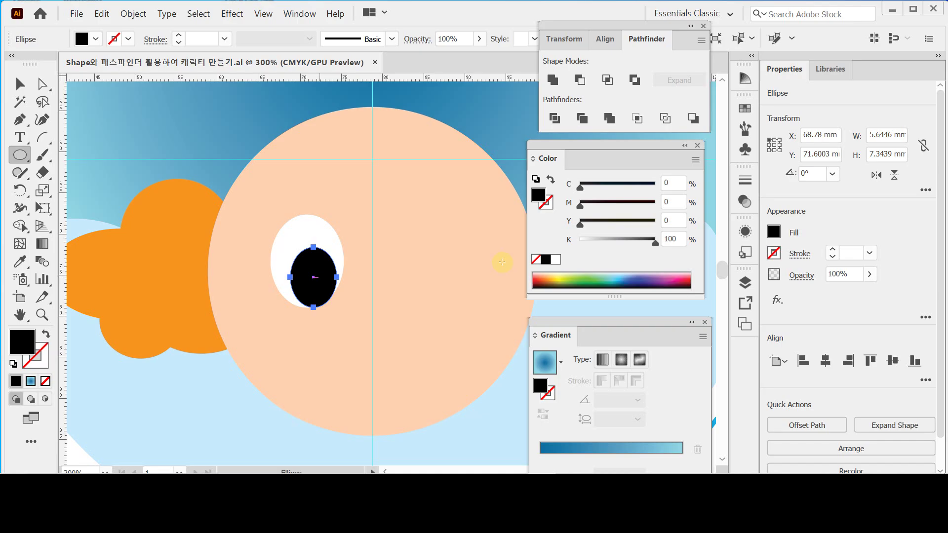
Reset the pupil ellipse to the default fill and stroke, swap them for a black fill, and remove the stroke.
left_click(535, 178)
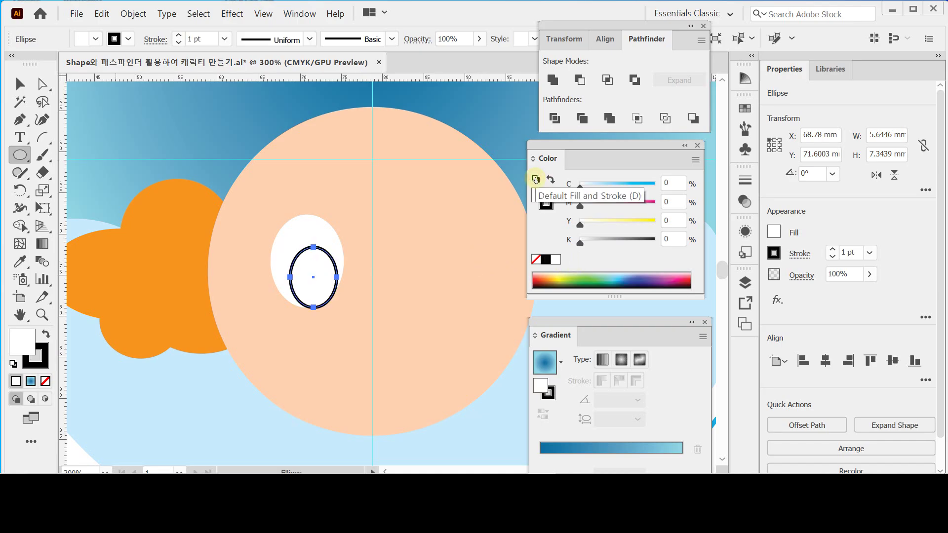
left_click(550, 179)
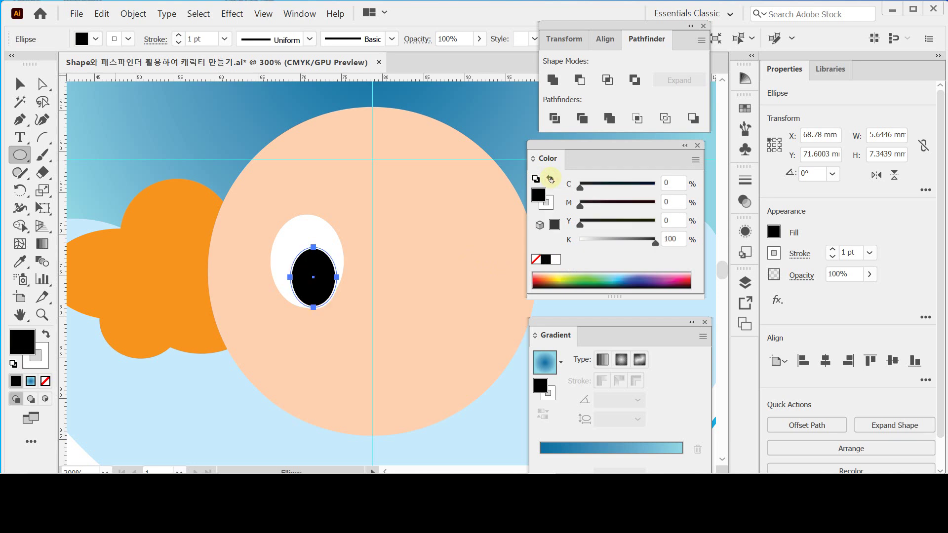
left_click(549, 209)
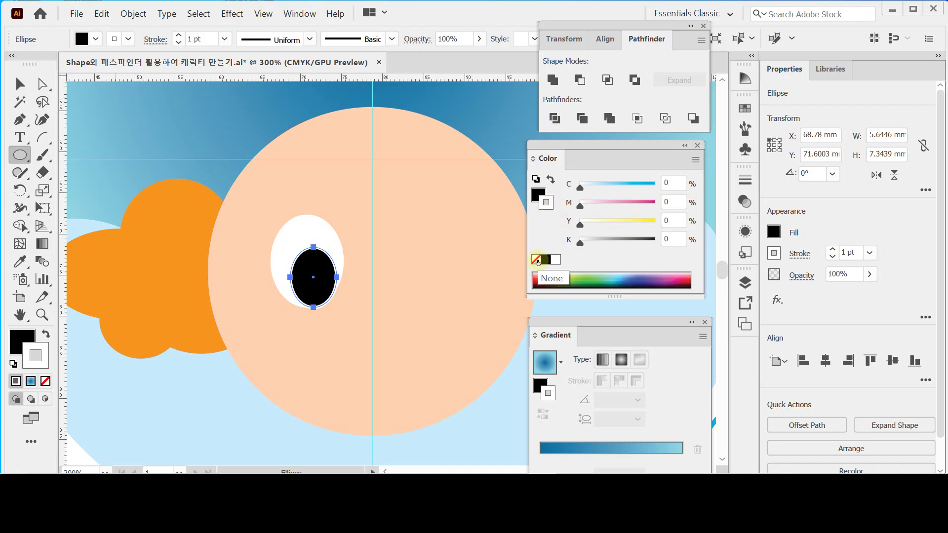
left_click(536, 260)
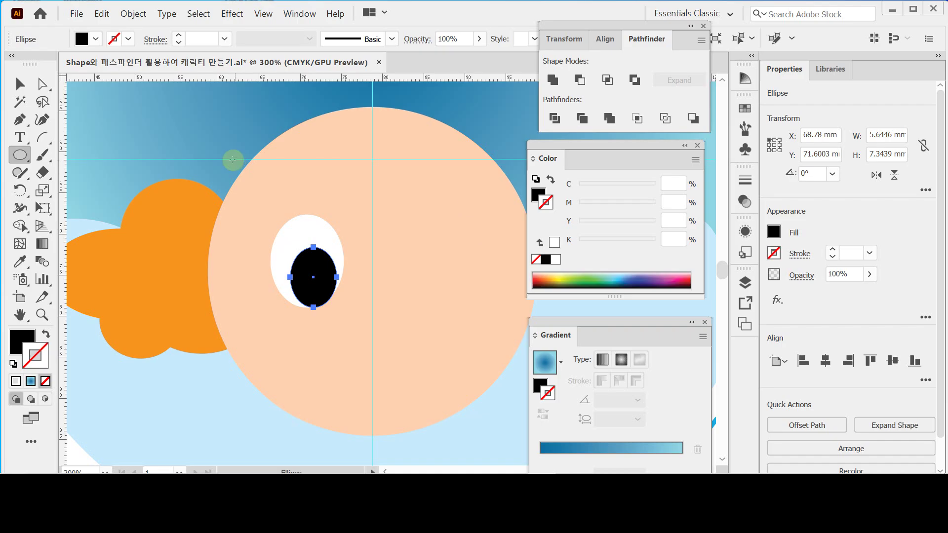
Draw an eyebrow above the eye with the Arc tool, about 3.6 × 3.8 mm, with no fill and a black stroke.
left_click(44, 138)
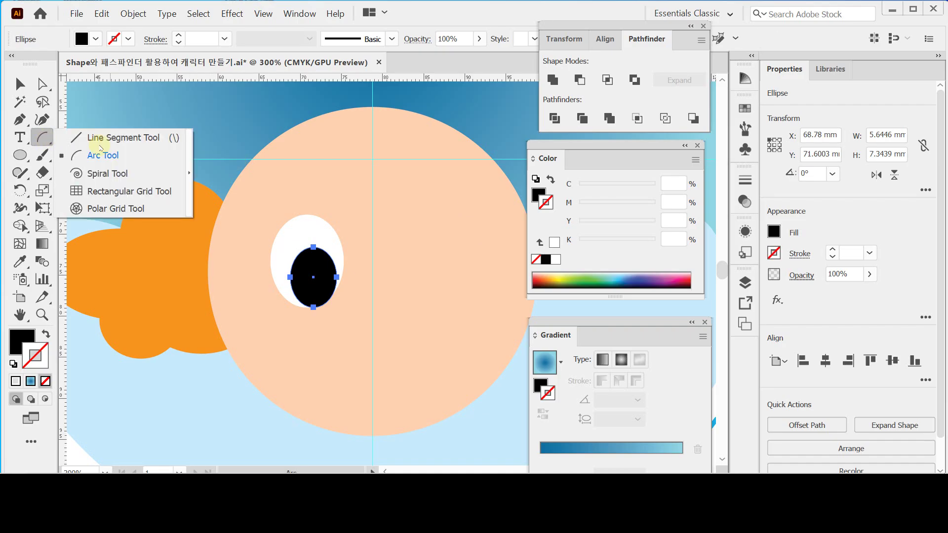
left_click(95, 156)
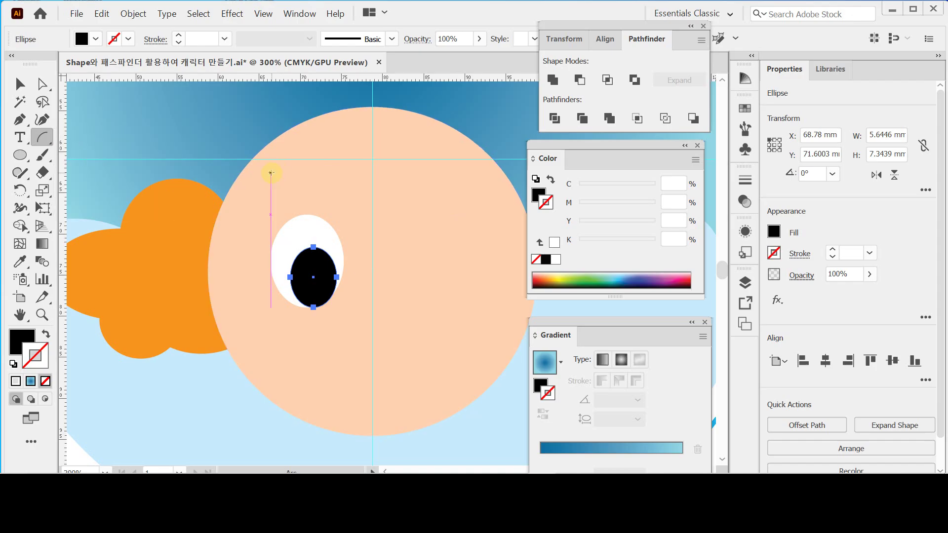
left_click_drag(266, 194, 295, 163)
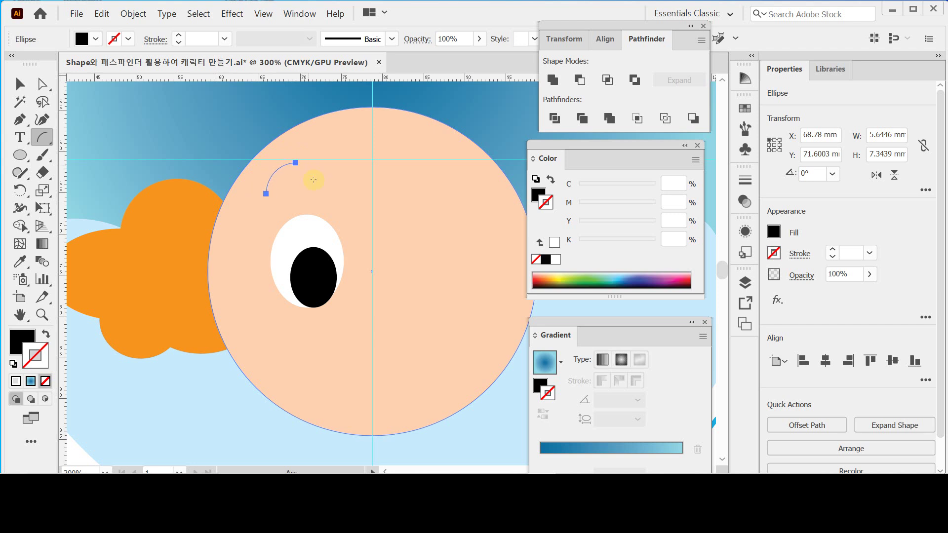
key("slash")
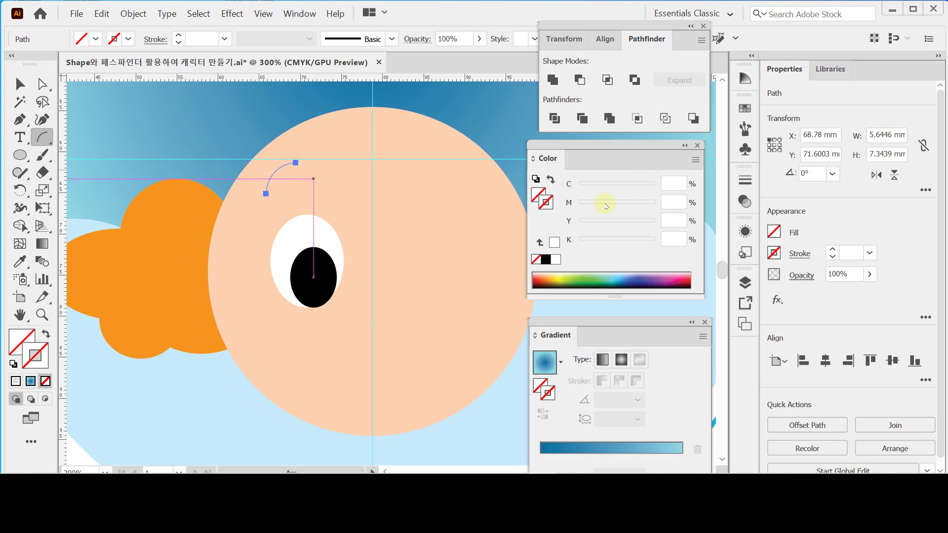
left_click(546, 261)
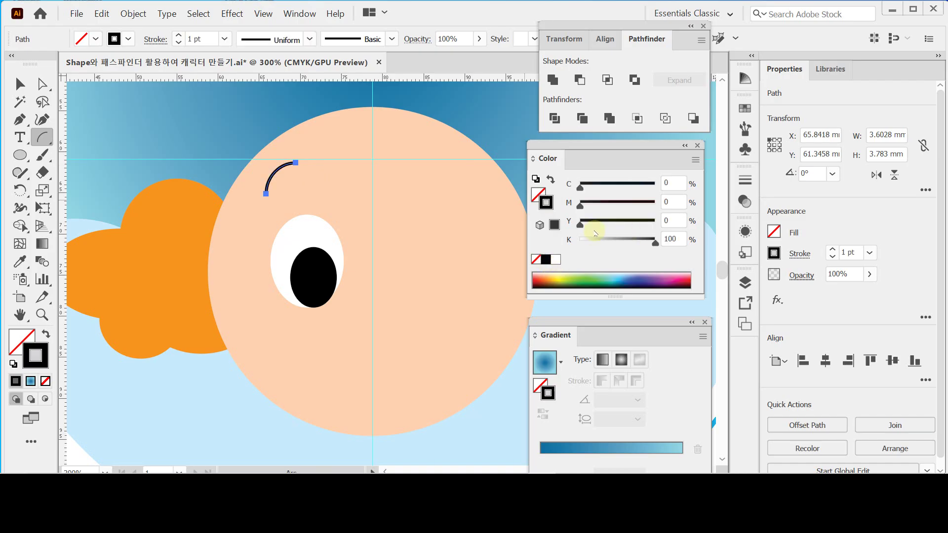
Set the eyebrow arc's stroke weight to 3 pt.
left_click(804, 258)
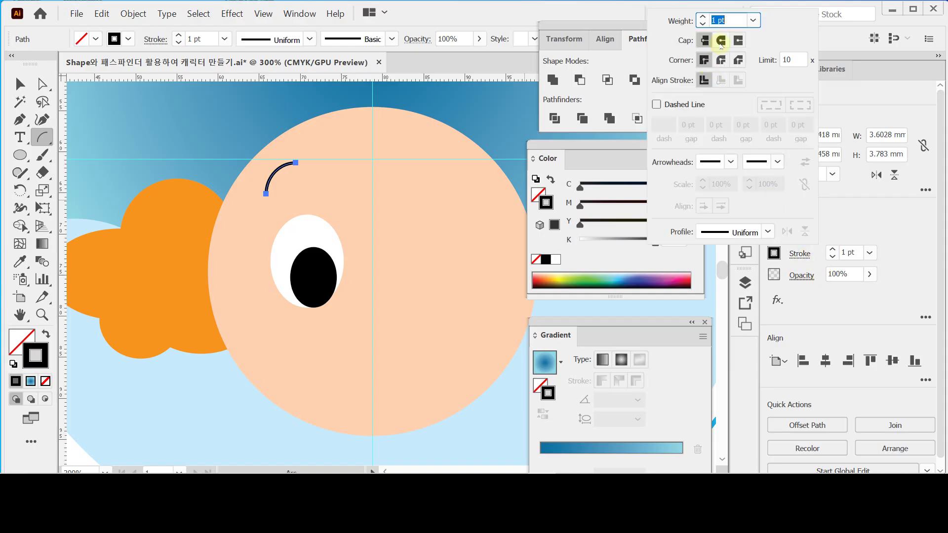
left_click(702, 17)
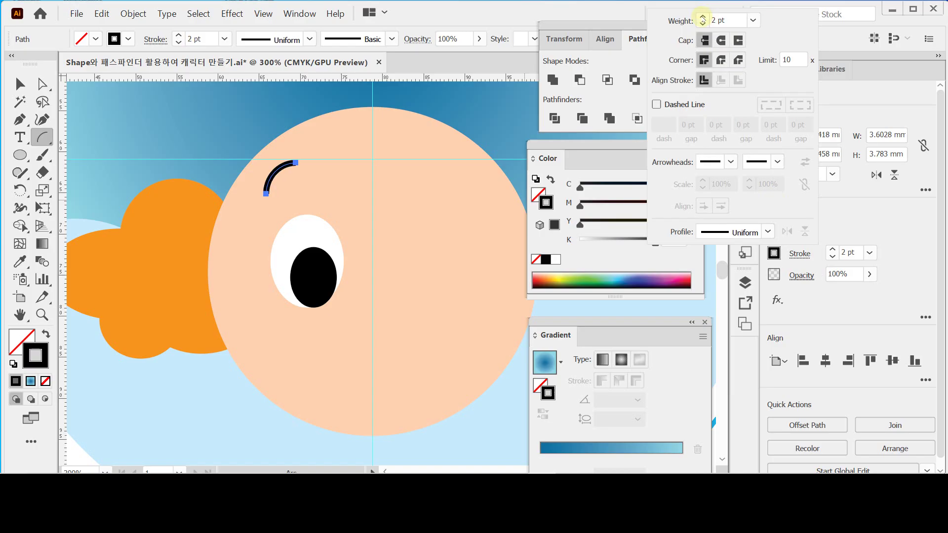
left_click(702, 17)
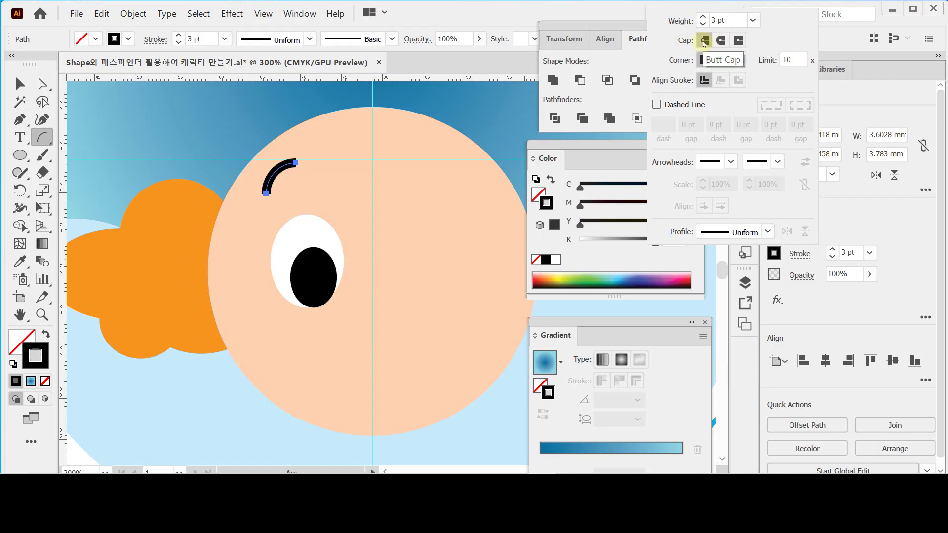
Give the eyebrow arc's stroke round caps.
left_click(311, 177, "ctrl")
left_click(311, 177, "ctrl")
left_click_drag(464, 372, 307, 146)
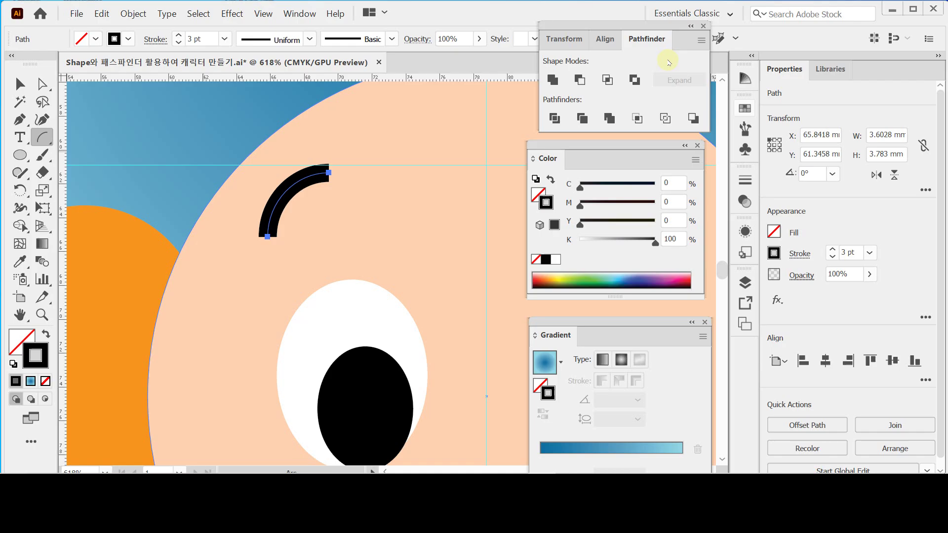
left_click(799, 254)
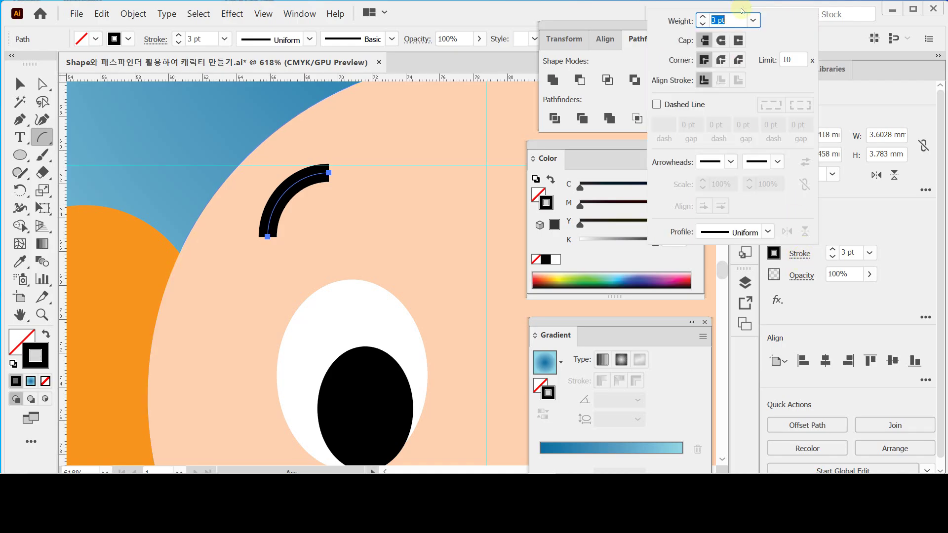
left_click(721, 41)
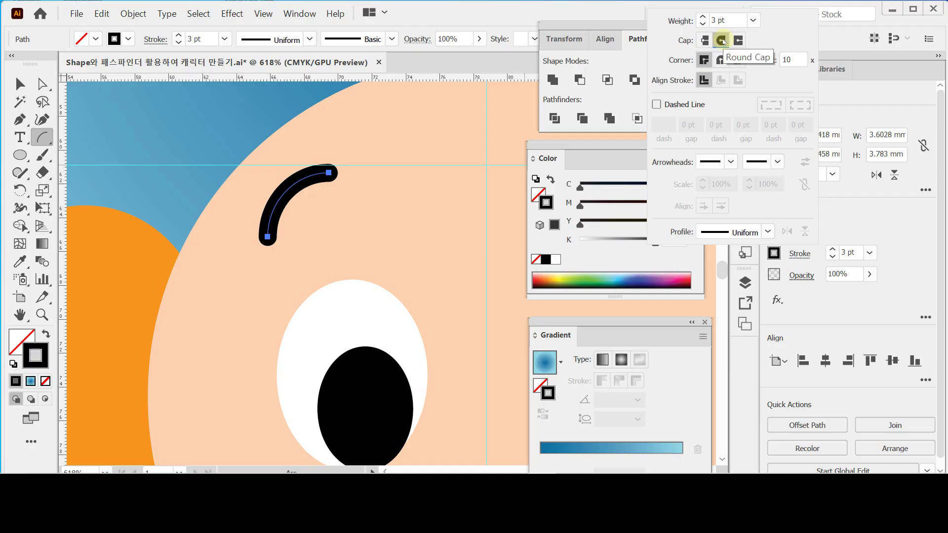
left_click(856, 98)
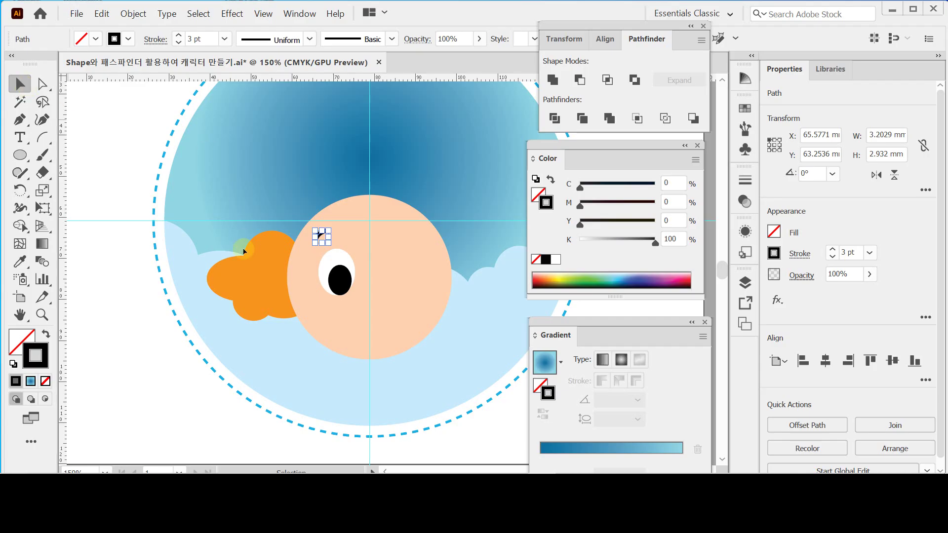
Mirror a copy of the hair, eyebrow, eye white and pupil across the vertical centre guide with the Reflect tool.
left_click(264, 276)
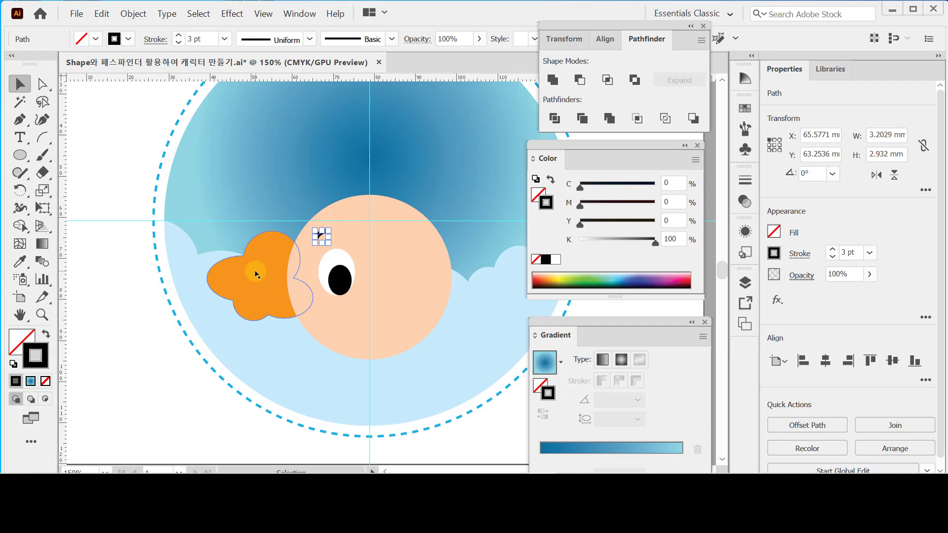
left_click(256, 273, "shift")
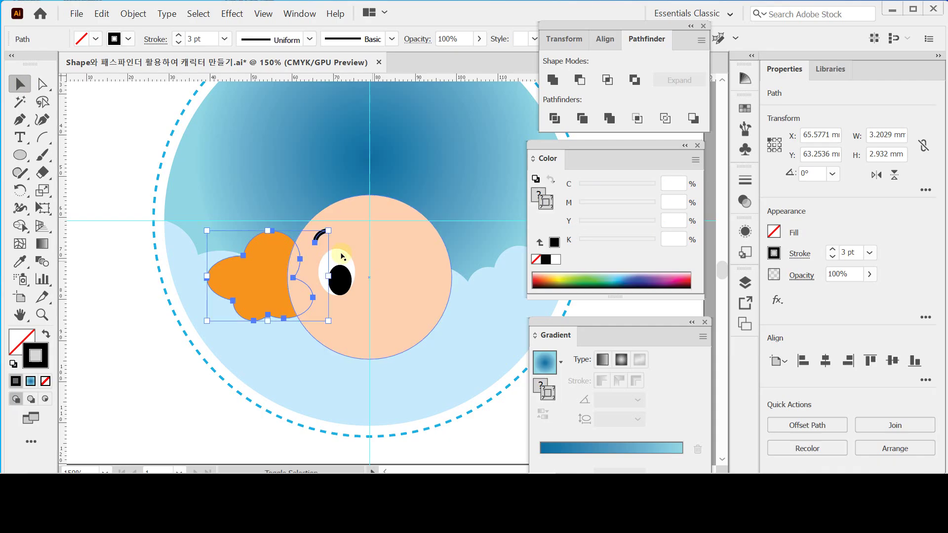
left_click(340, 257, "shift")
left_click(344, 279, "shift")
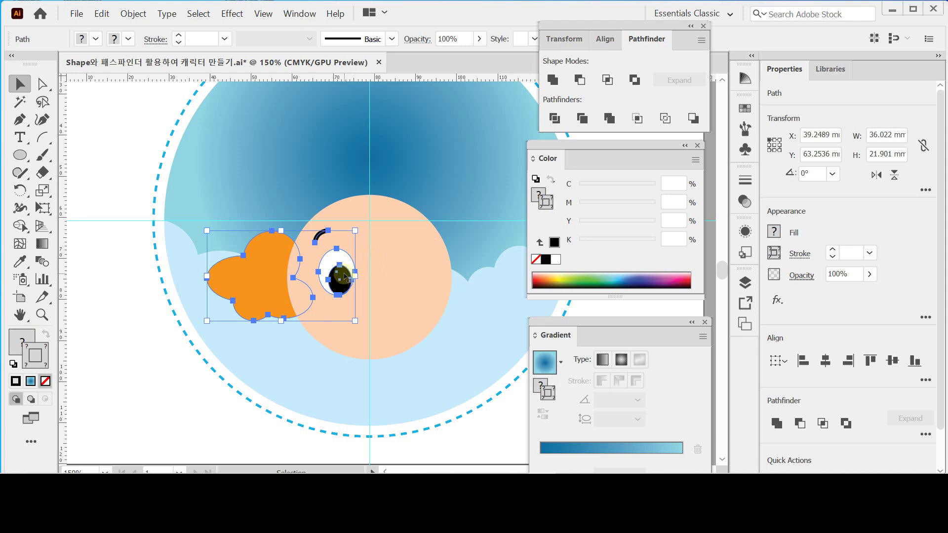
left_click_drag(386, 265, 358, 256)
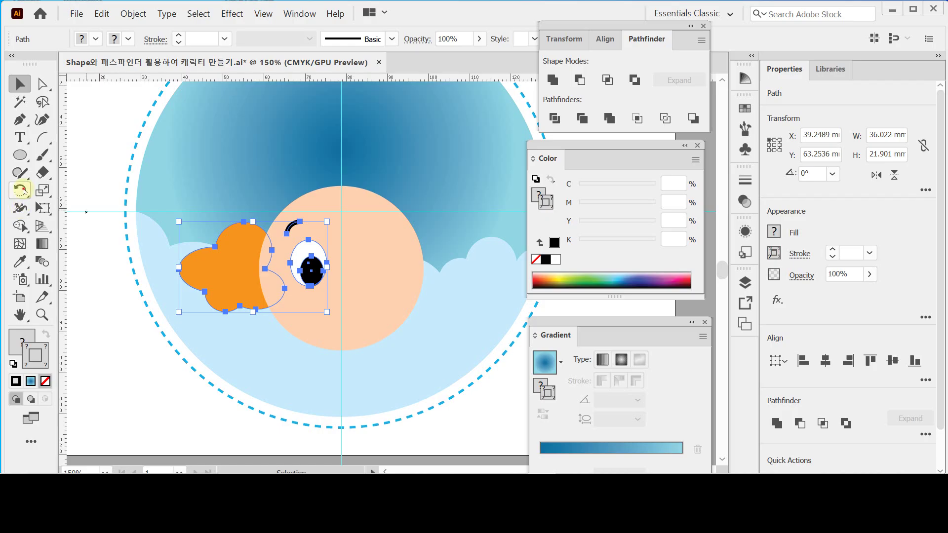
left_click(24, 191)
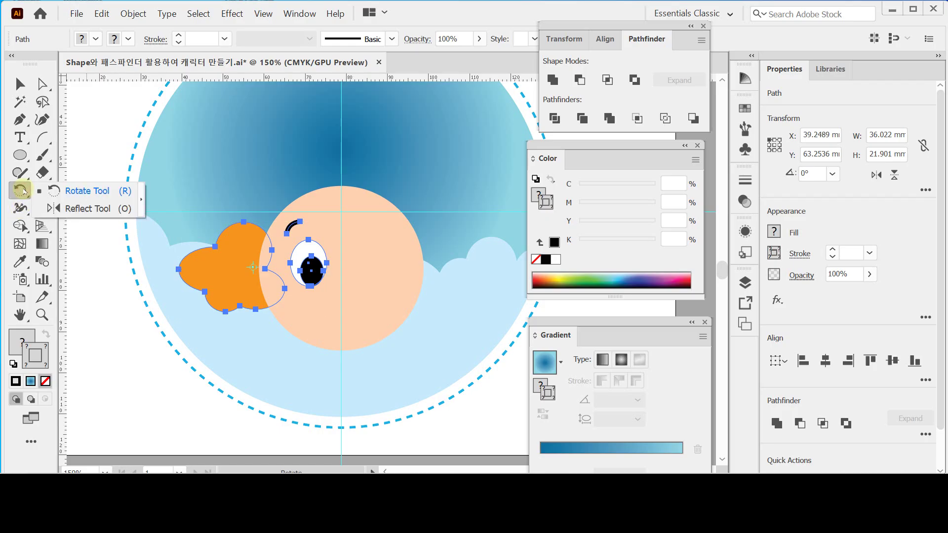
left_click(84, 211)
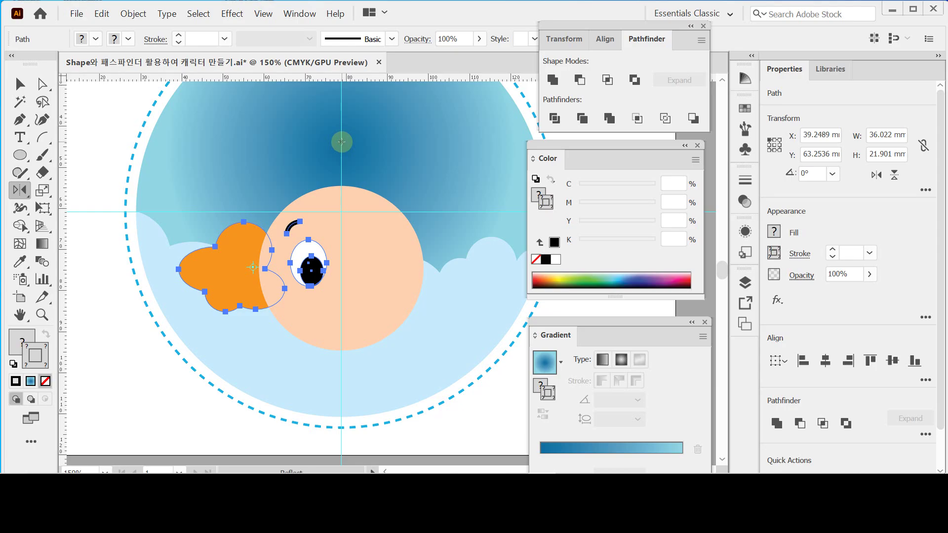
key("alt")
left_click(342, 142, "alt")
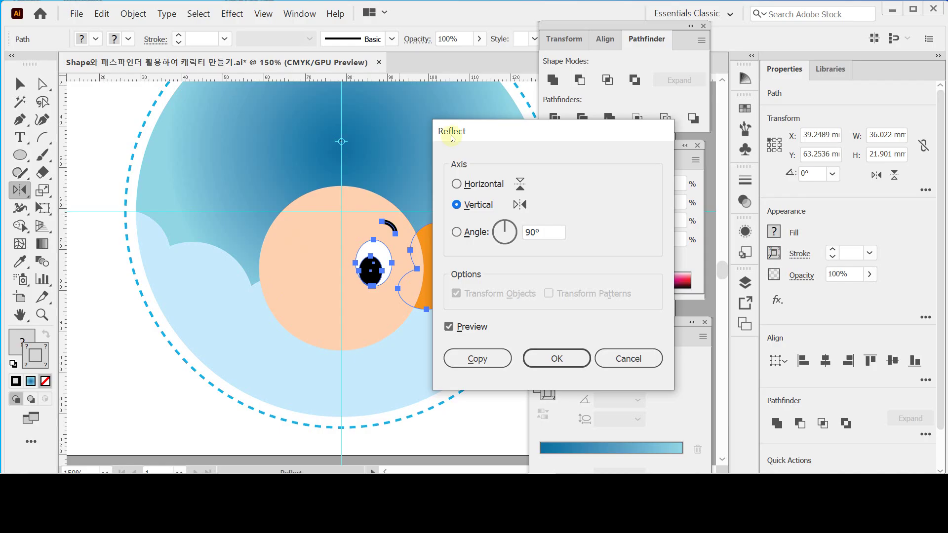
mouse_move(479, 131)
left_mouse_down()
mouse_move(492, 123)
mouse_move(484, 120)
left_mouse_up()
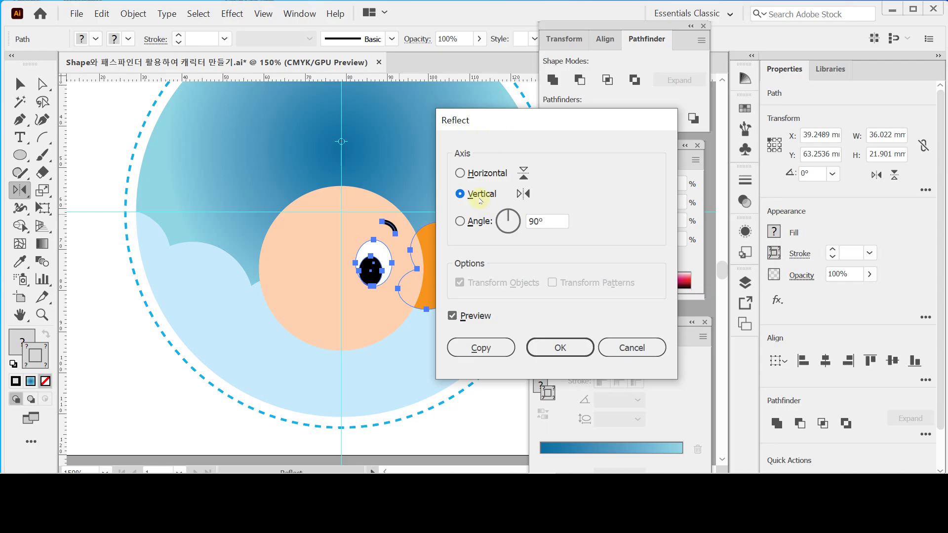
left_click(454, 317)
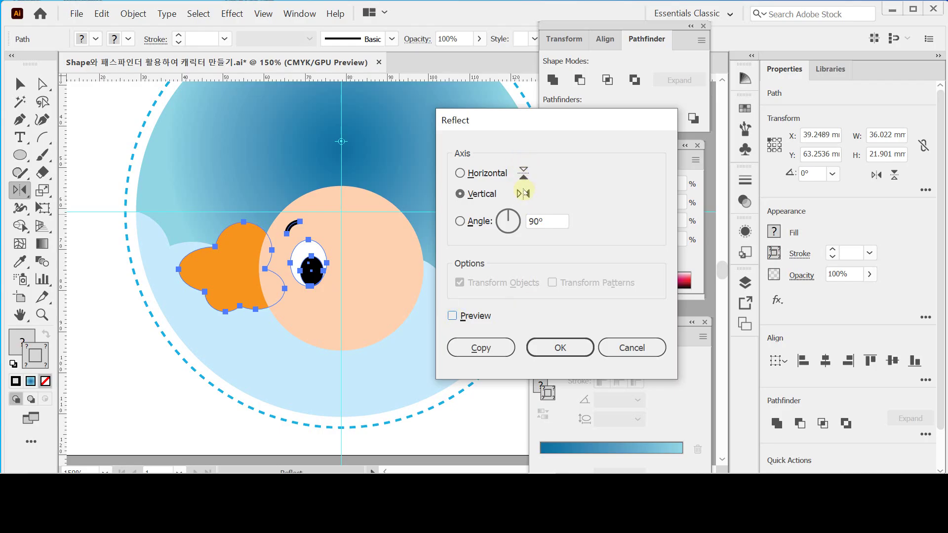
left_click(452, 316)
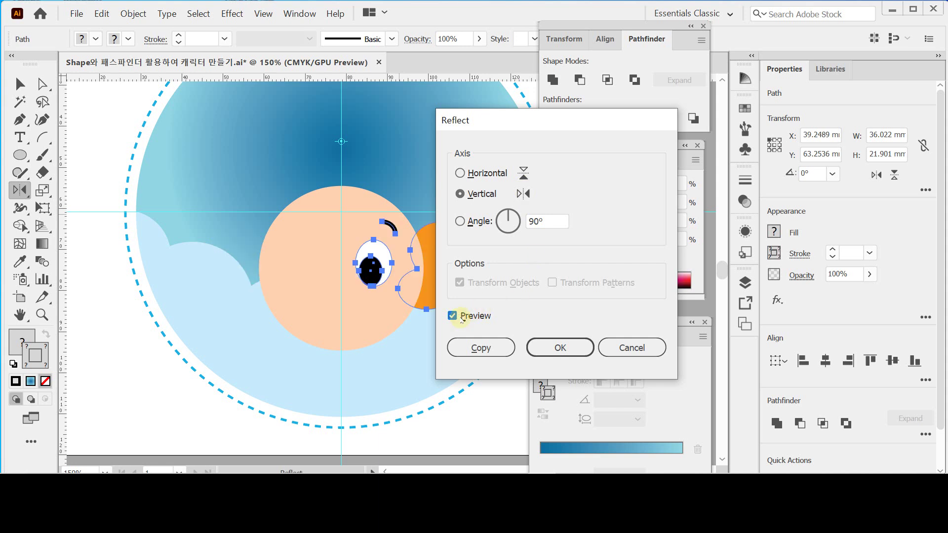
left_click_drag(506, 120, 551, 118)
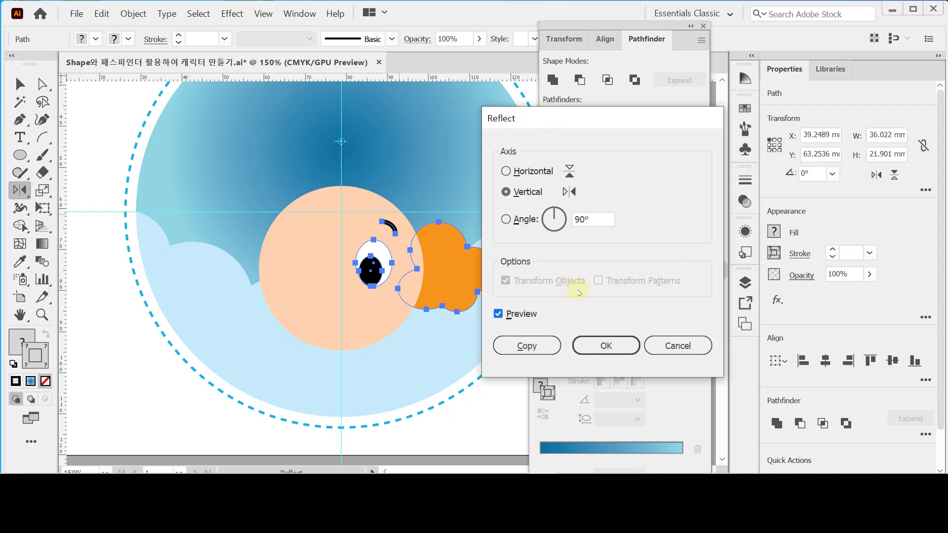
left_click(538, 350)
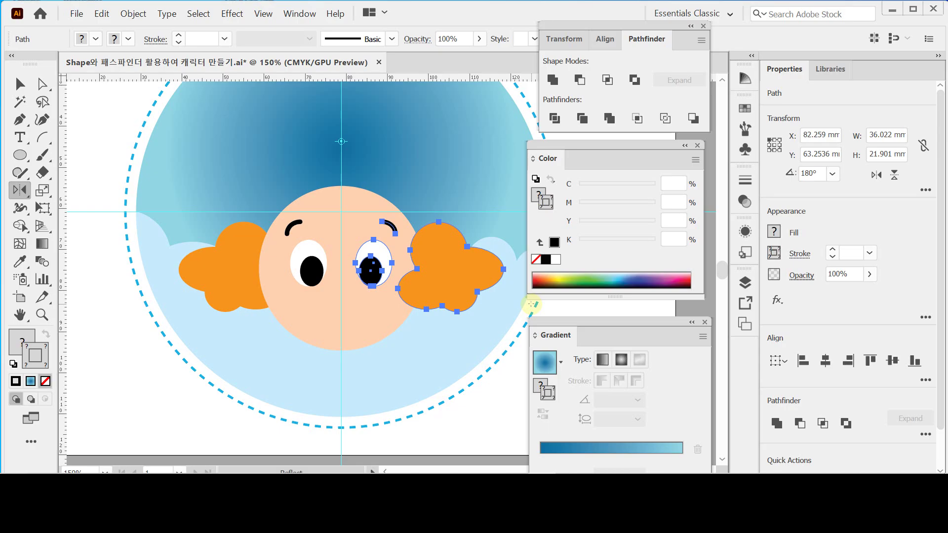
Send the mirrored hair shape backward behind the face circle and save the document.
key("space")
left_click_drag(419, 232, 372, 218)
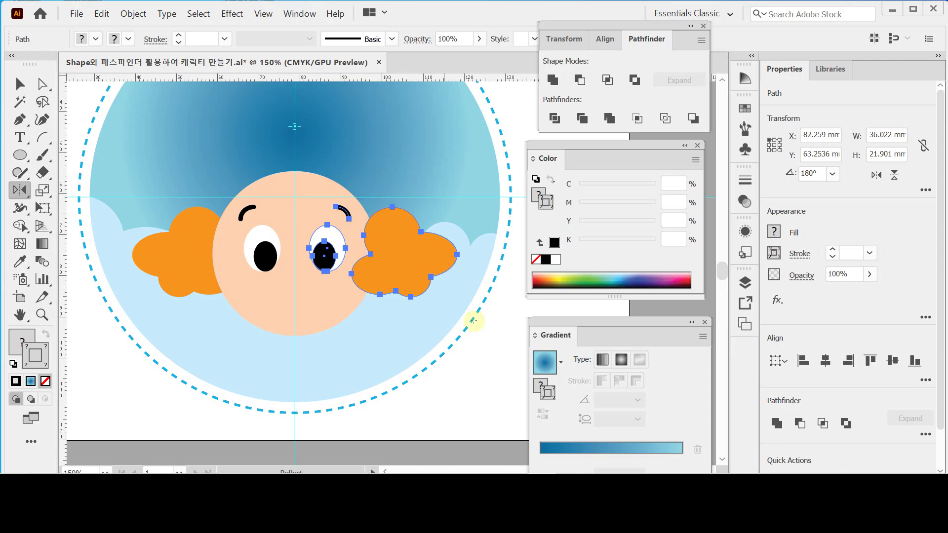
left_click(486, 352, "ctrl")
left_click(384, 256, "ctrl")
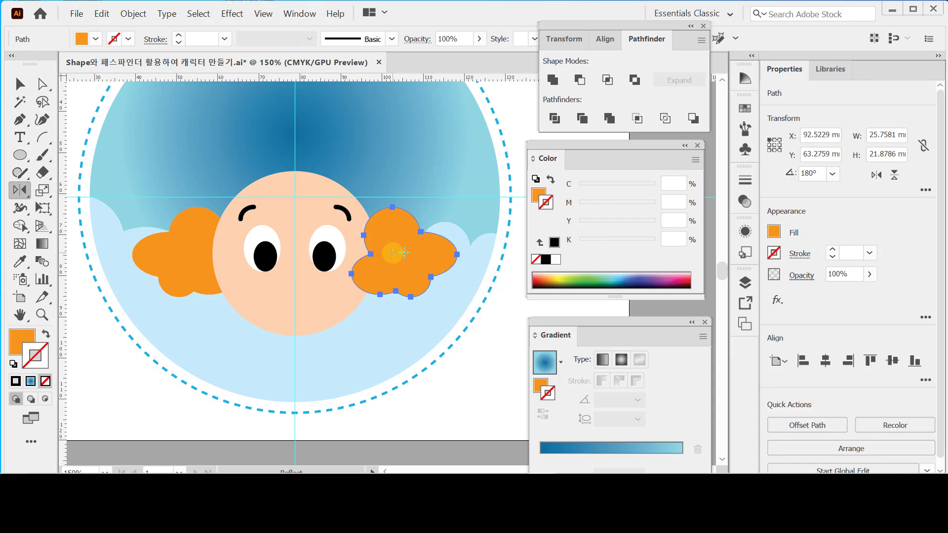
key("ctrl")
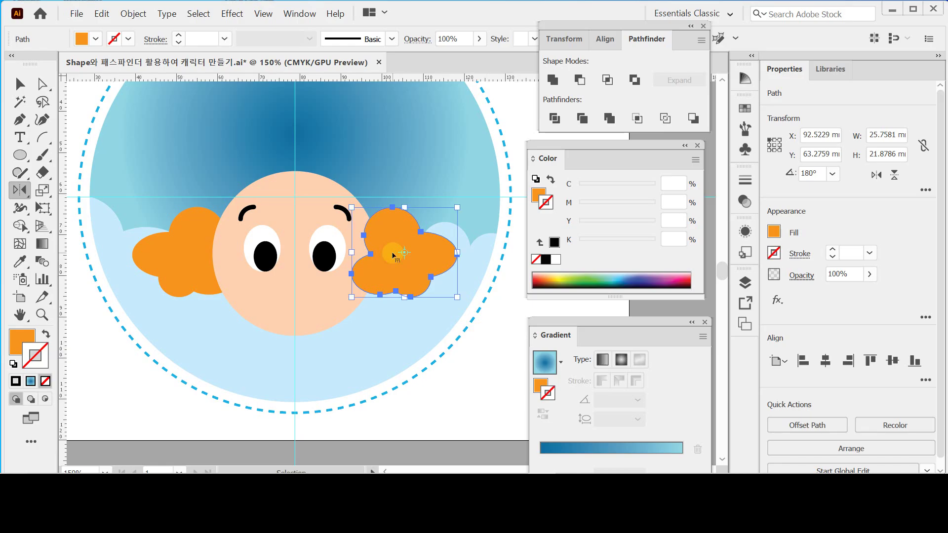
key("ctrl+bracketleft")
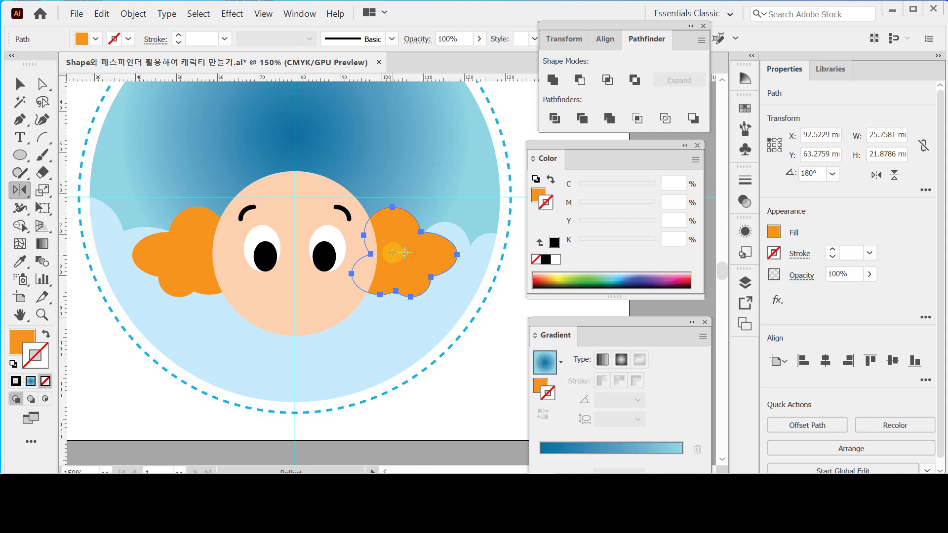
key("ctrl")
key("ctrl+s")
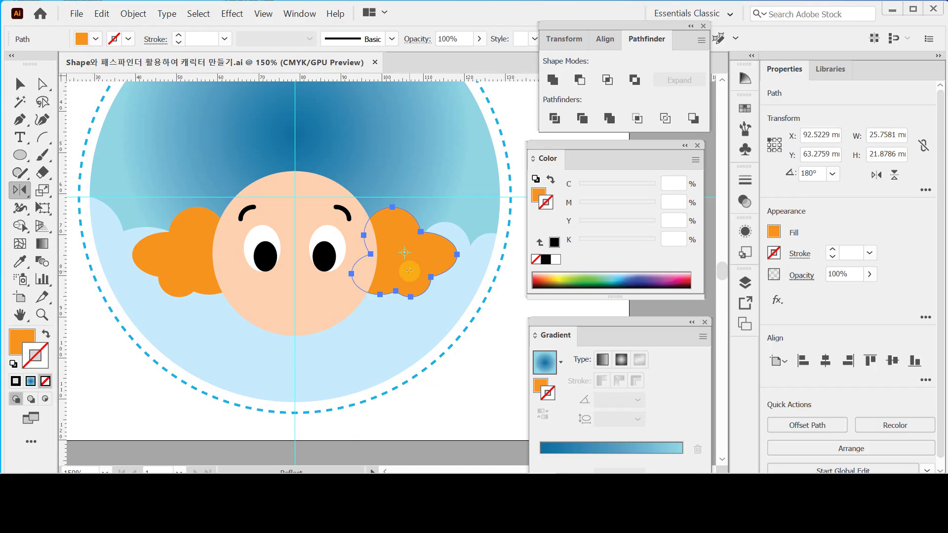
Duplicate the mirrored hair shape onto the top of the head, at about X 64.9 mm, Y 45.2 mm.
key("ctrl")
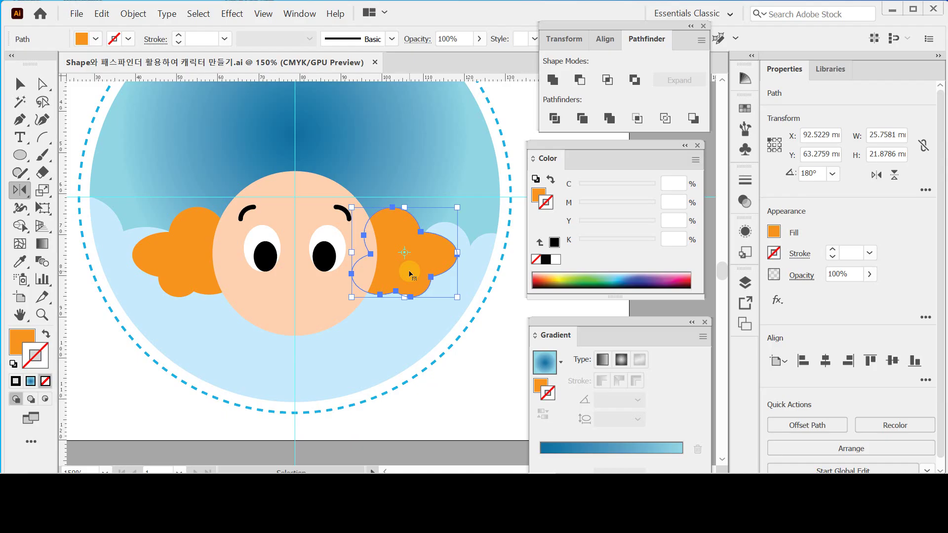
left_click_drag(409, 273, 284, 196)
key("ctrl+=")
left_click_drag(415, 253, 345, 206)
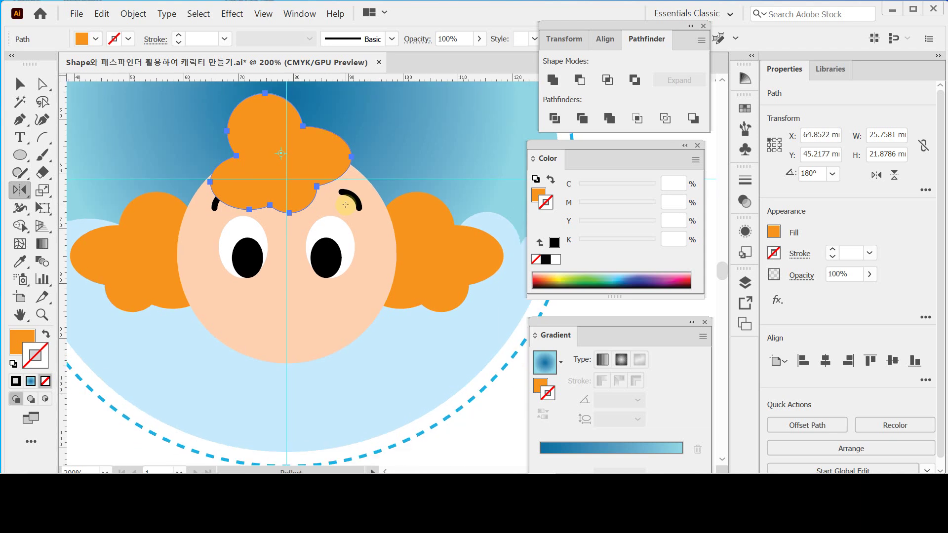
Scale the duplicated hair shape on top of the head uniformly to 50%.
left_click(38, 192)
double_click(38, 192)
type("50")
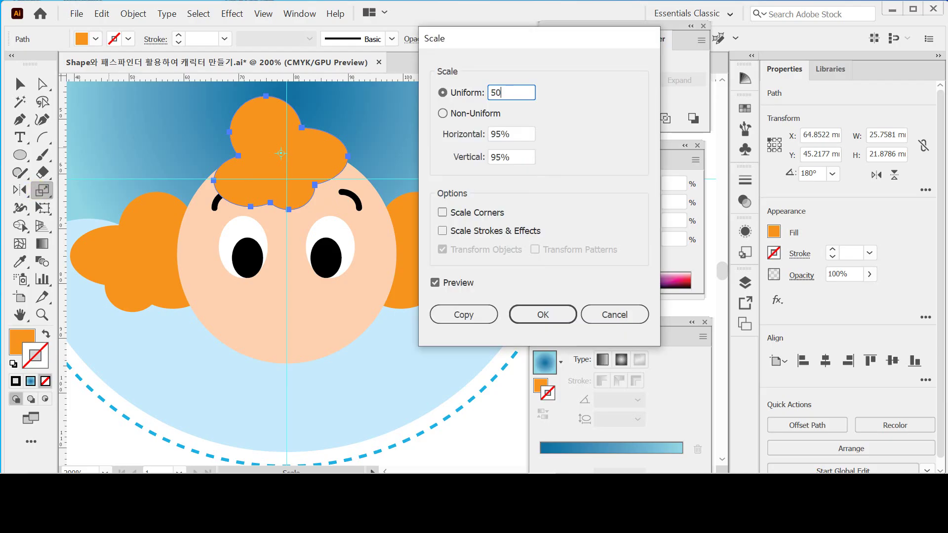
key("Return")
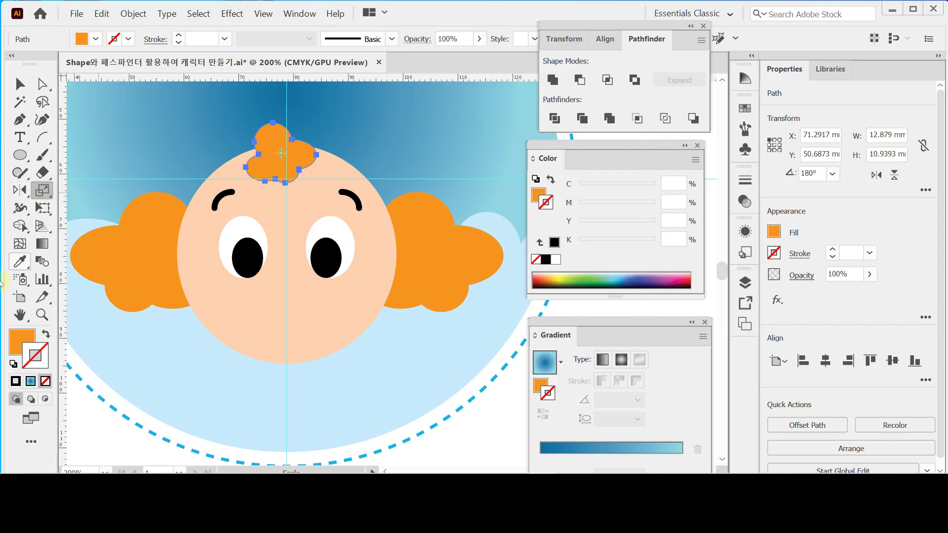
Tear off the Rotate and Reflect tool group and rotate the small hair tuft by -90°.
left_click(26, 190)
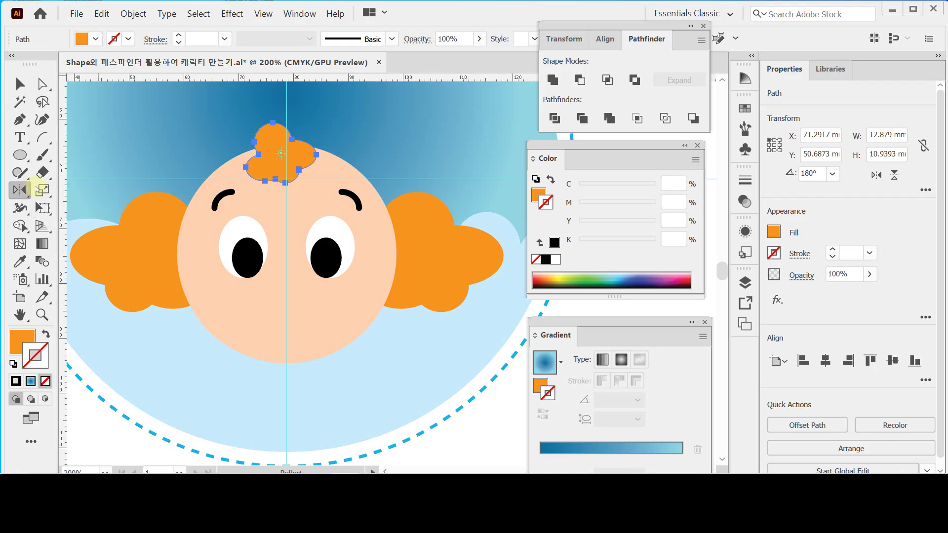
left_click_drag(45, 202, 97, 126)
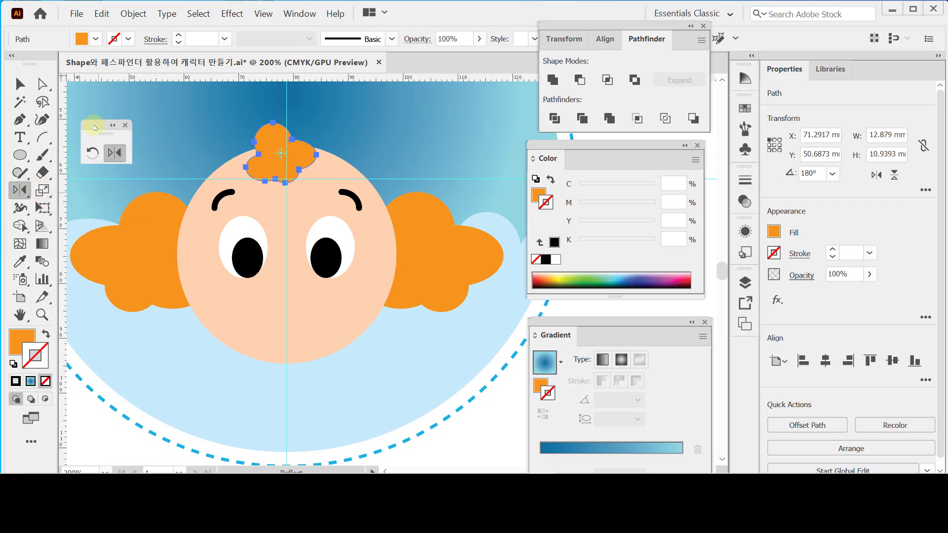
double_click(92, 154)
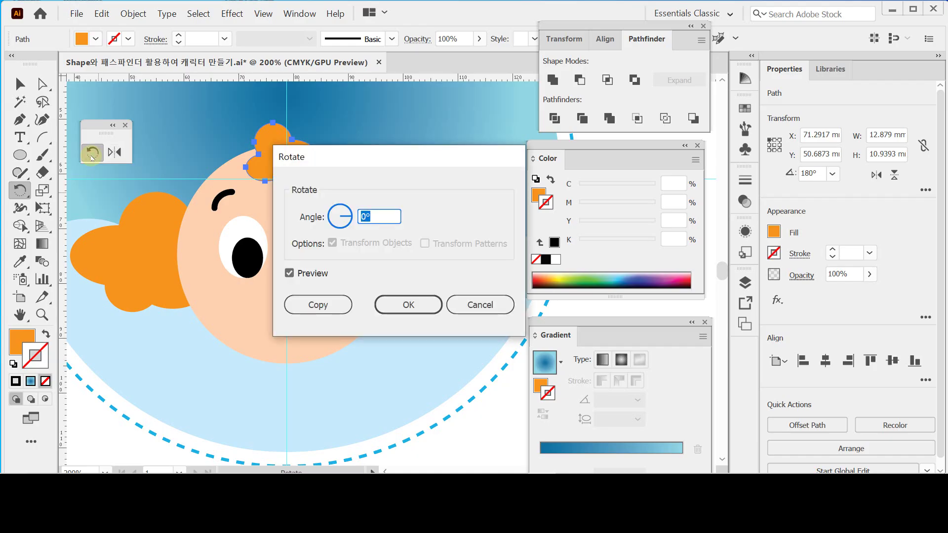
type("-90")
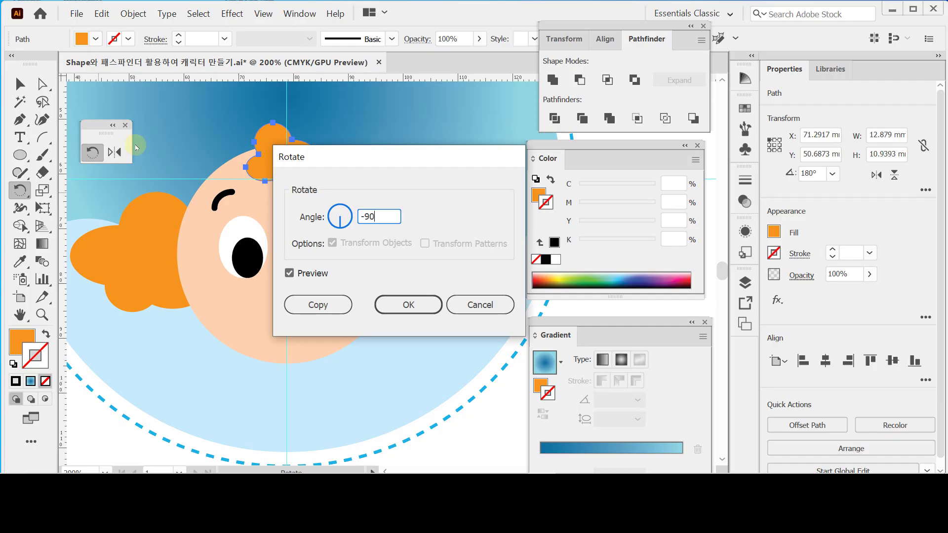
left_click_drag(332, 154, 451, 149)
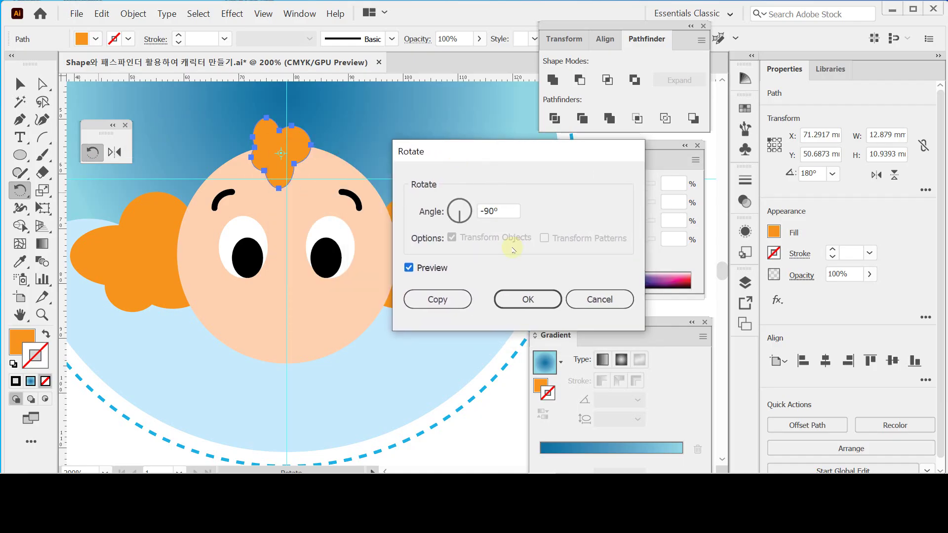
left_click(515, 303)
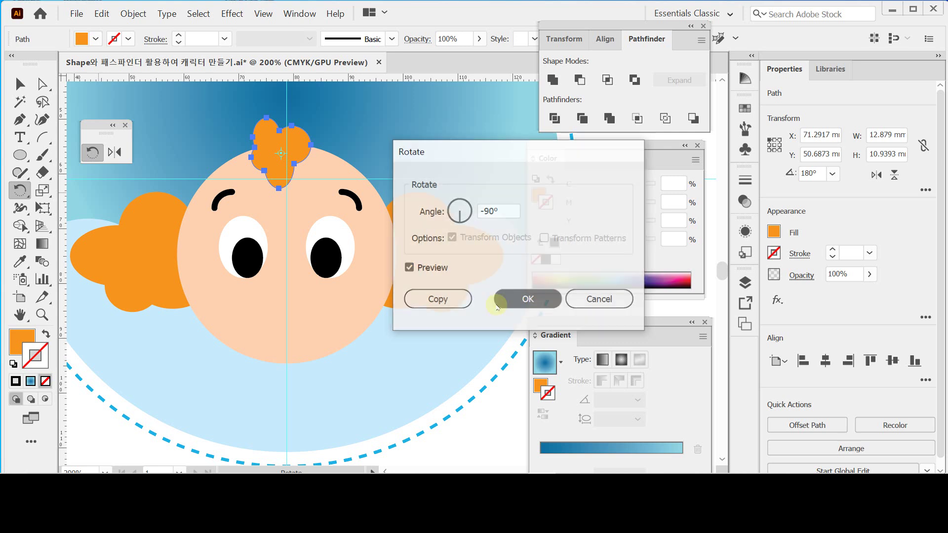
Move the hair tuft down onto the forehead, nudge it to about X 73.9 mm, Y 54.4 mm, and save the document.
left_click_drag(297, 149, 307, 181)
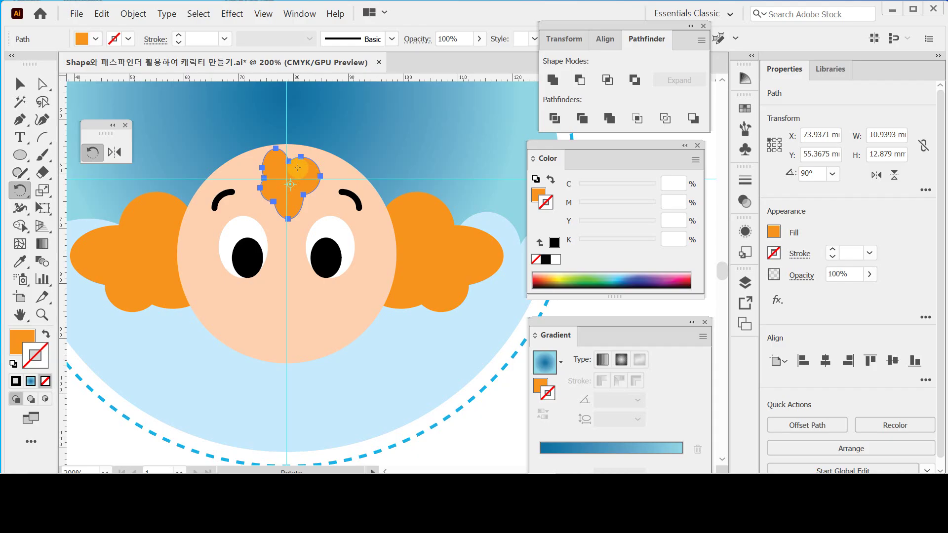
key("Up")
key("Down")
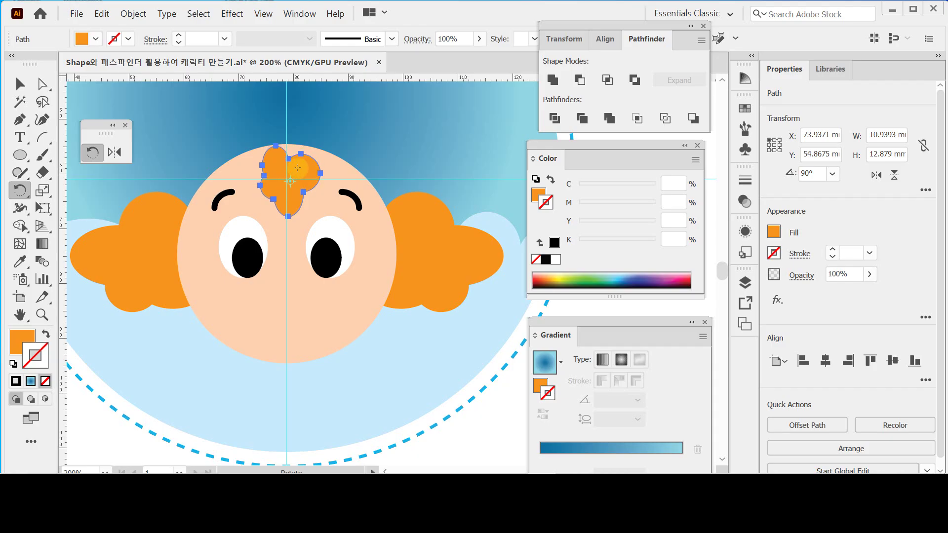
key("Left")
key("Up")
key("Right")
key("Right")
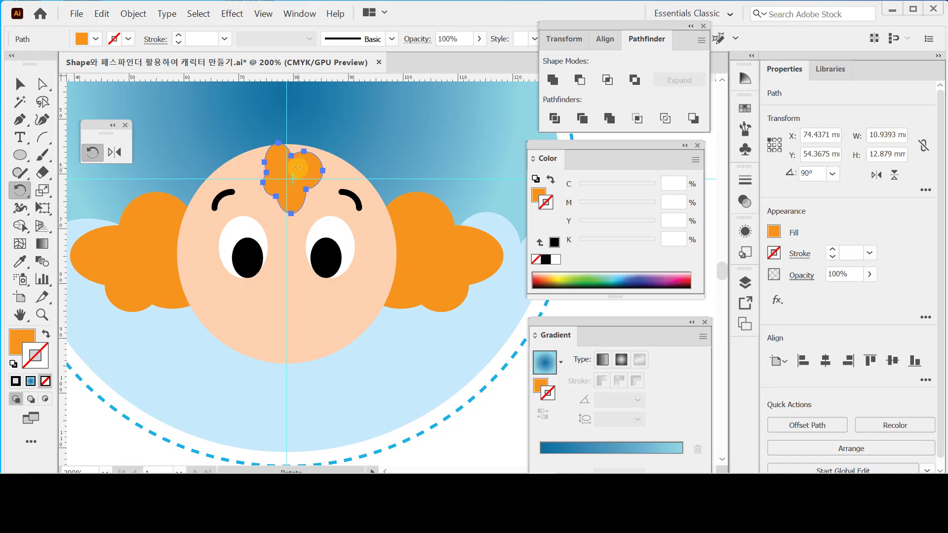
key("Left")
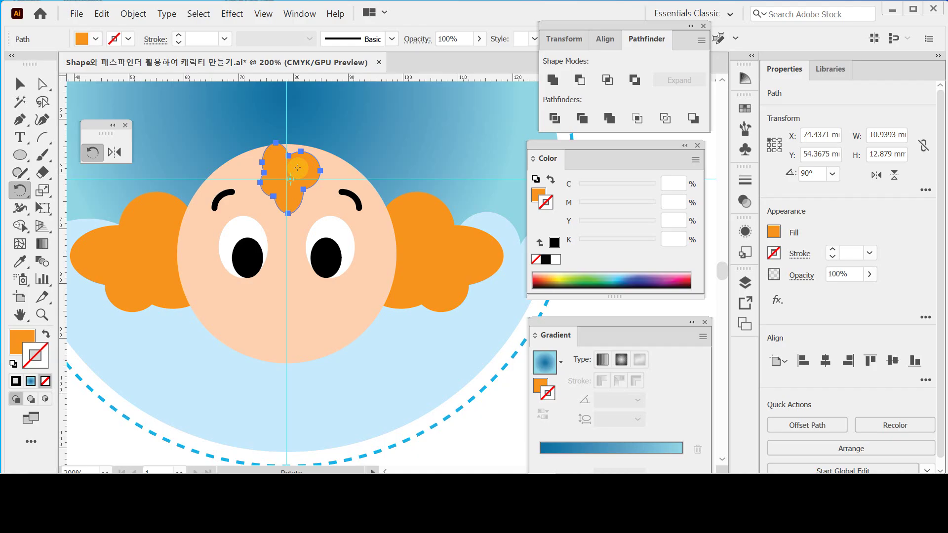
key("ctrl")
key("ctrl+s")
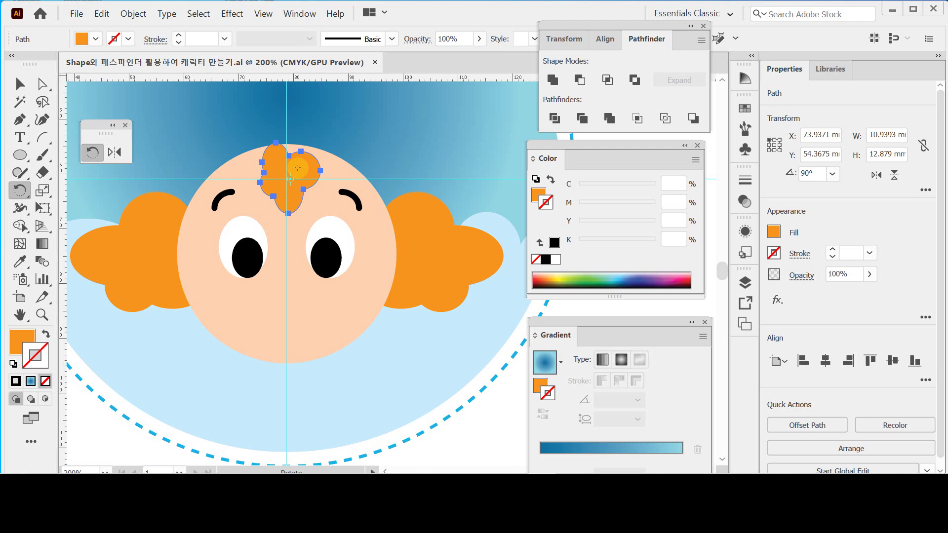
Create a 35 × 17 mm ellipse centred on the vertical guide over the lower part of the face.
key("l")
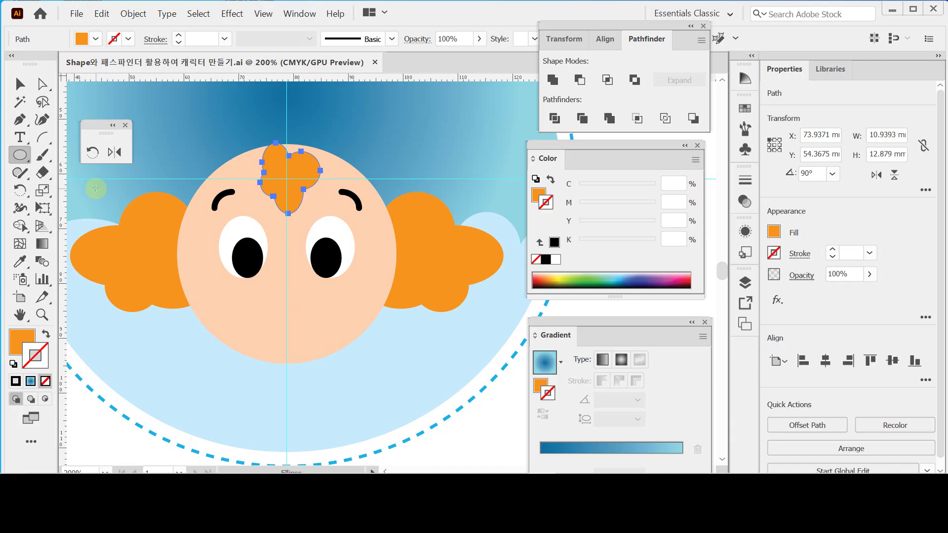
left_click(286, 312, "alt")
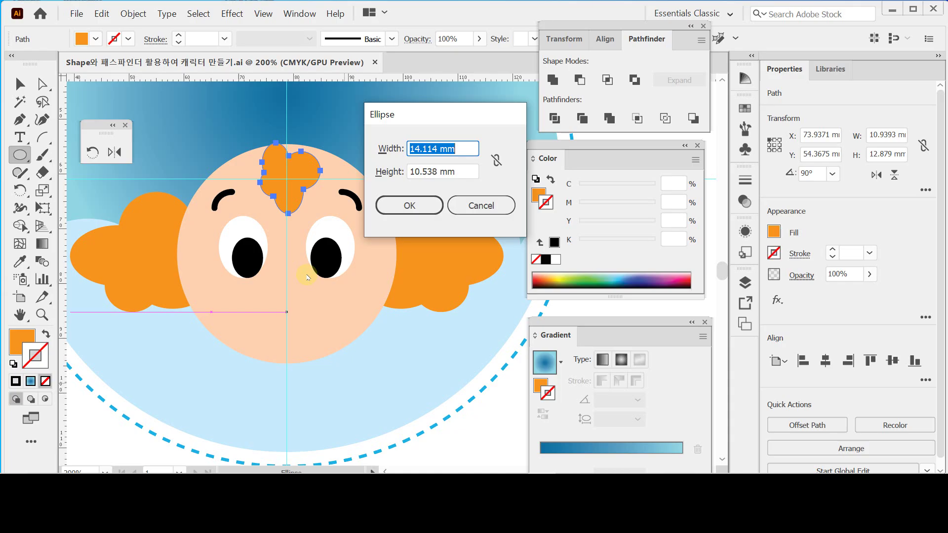
type("35")
key("Tab")
type("17")
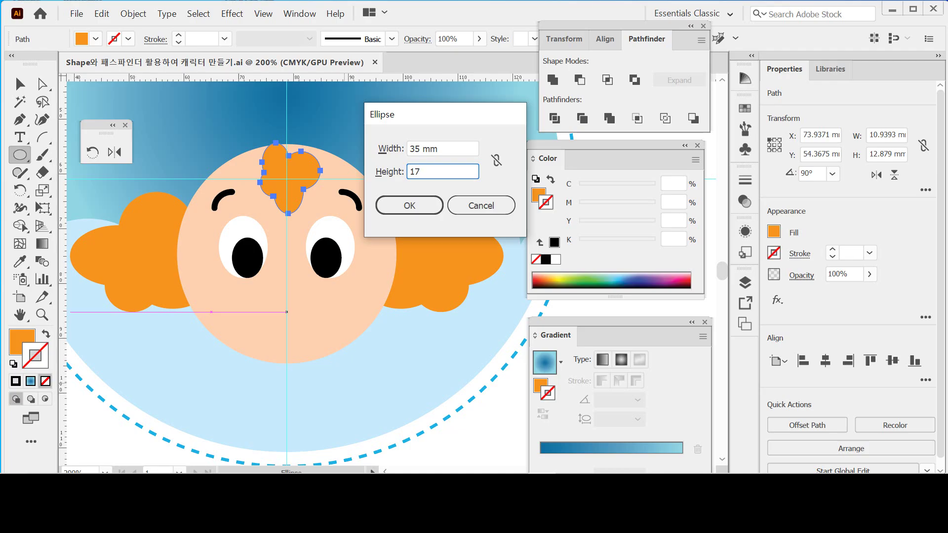
key("Return")
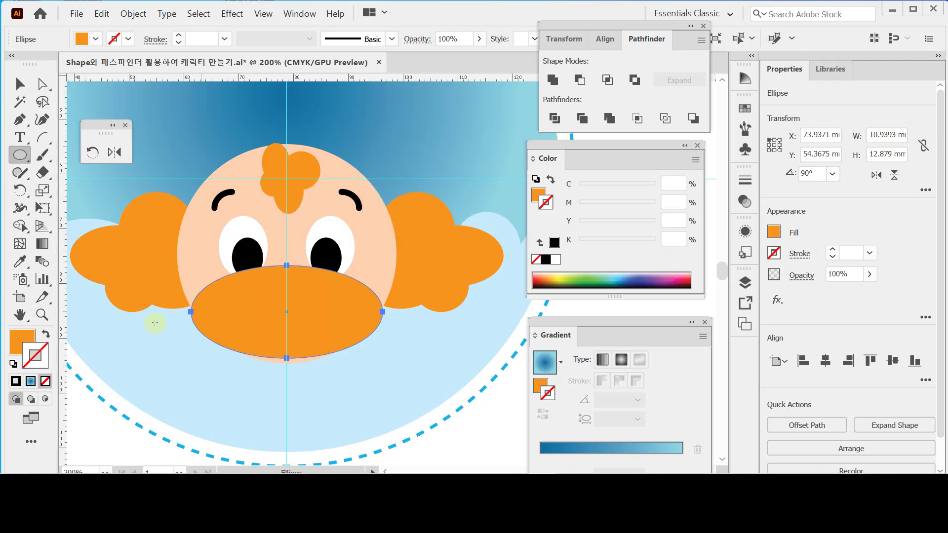
Give the mouth ellipse the default white fill and 1 pt black stroke, and nudge it up 2 mm to about Y 74.65 mm.
left_click(13, 364)
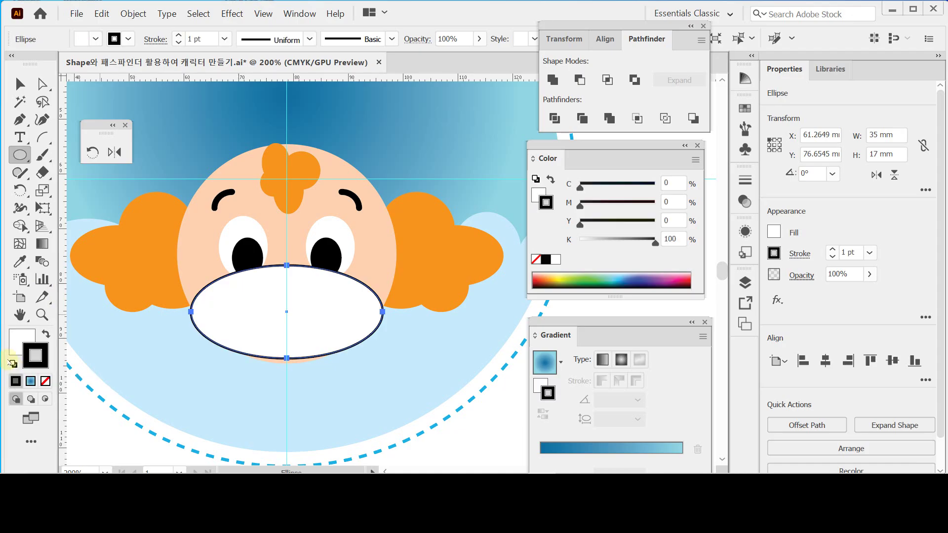
key("Up")
key("Up")
key("Up")
key("Up")
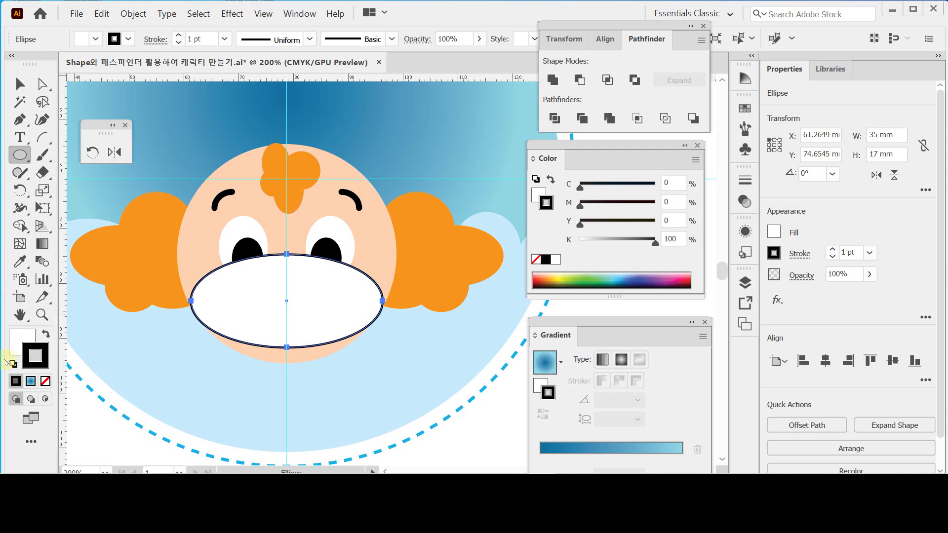
Move only the bottom anchor point of the mouth ellipse 6 mm down, with 0 mm horizontal offset.
left_click(40, 86)
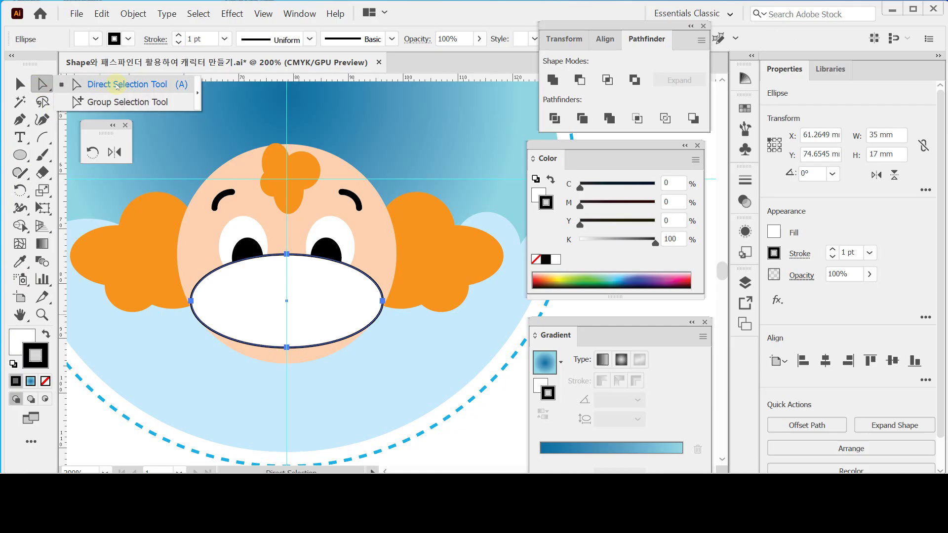
left_click(117, 86)
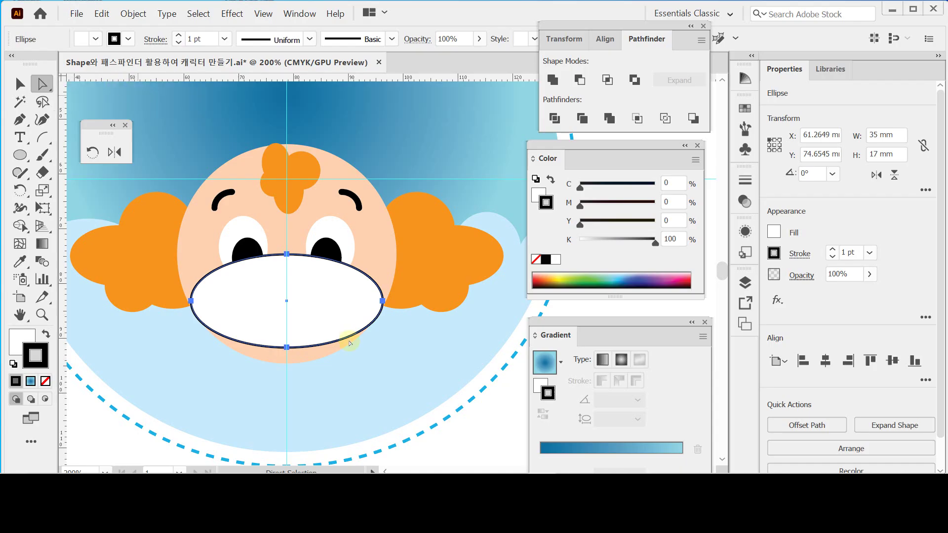
left_click(286, 348)
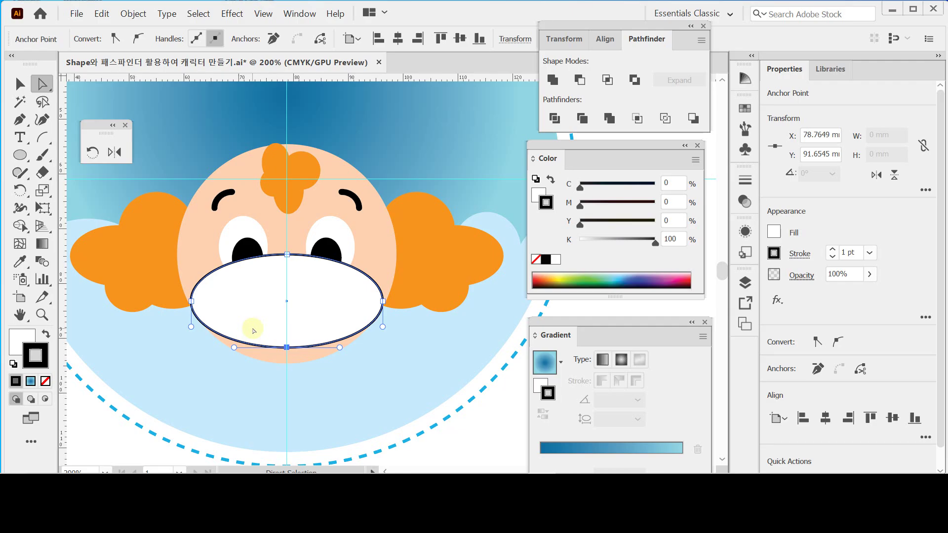
double_click(43, 85)
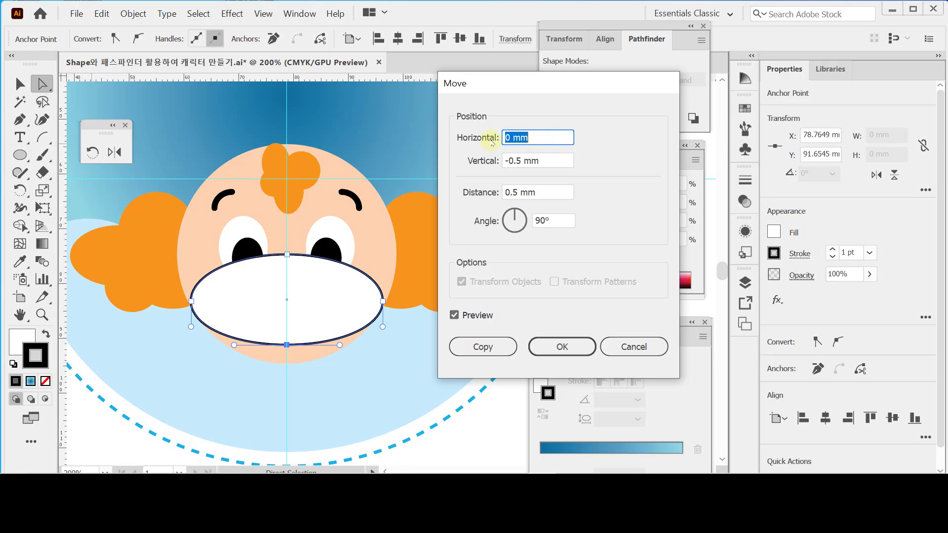
key("Tab")
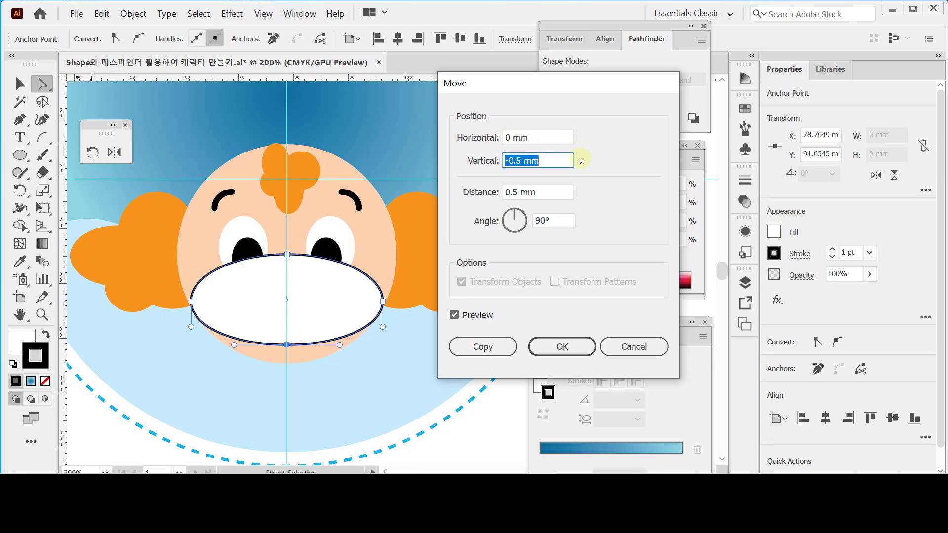
type("6")
key("Tab")
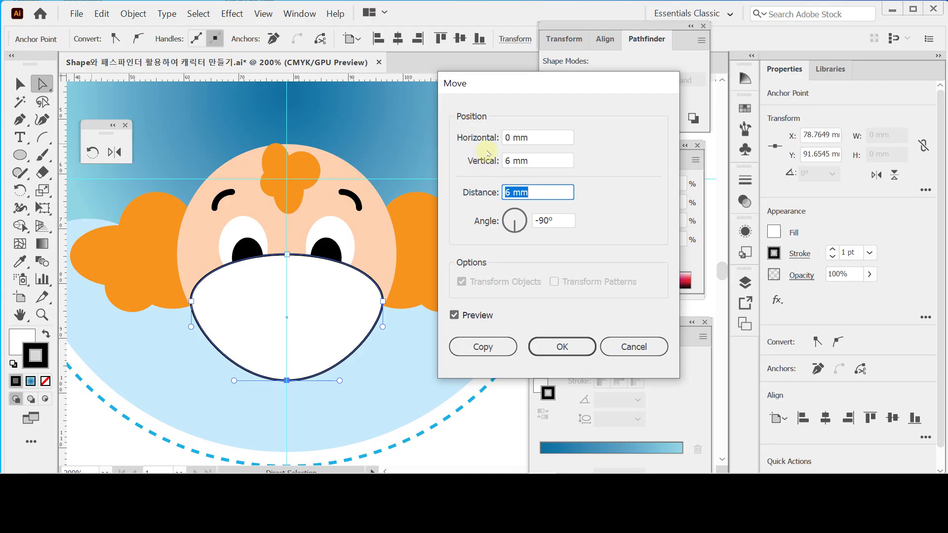
key("Return")
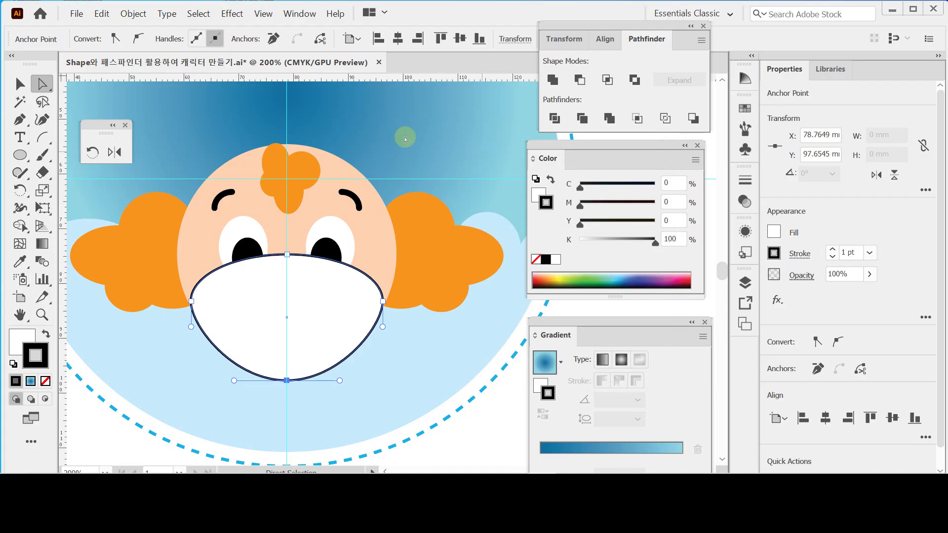
Move only the top anchor point of the mouth shape 4 mm down, with 0 mm horizontal offset.
left_click(287, 254)
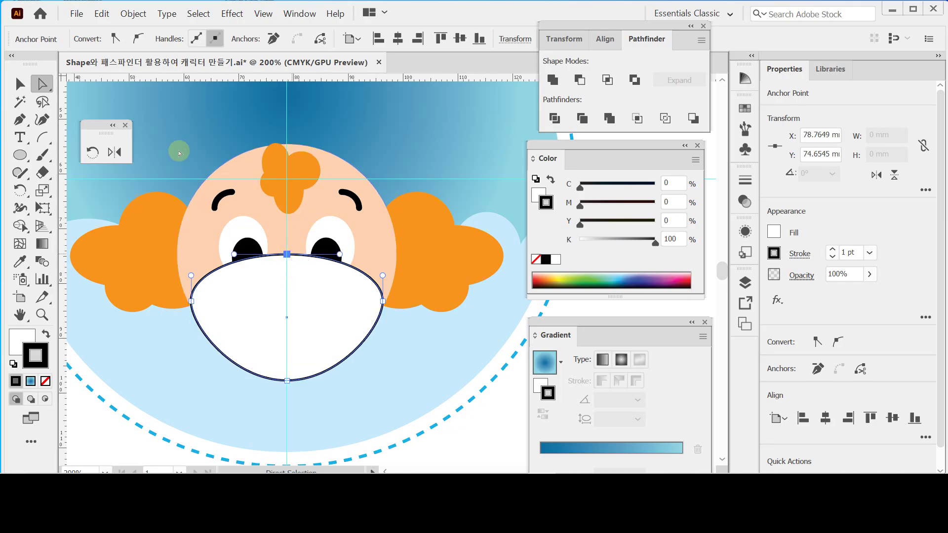
left_click(49, 89)
double_click(49, 89)
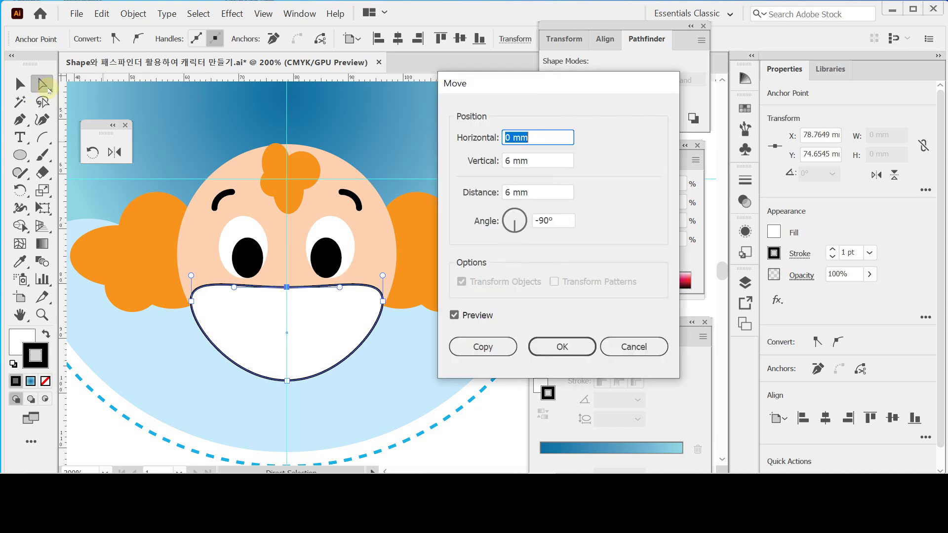
left_click(539, 165)
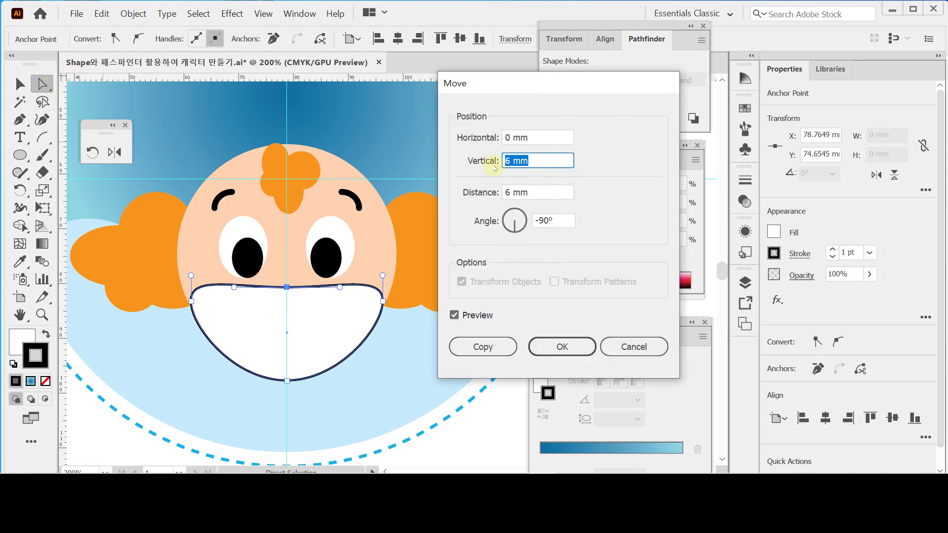
type("4")
key("Tab")
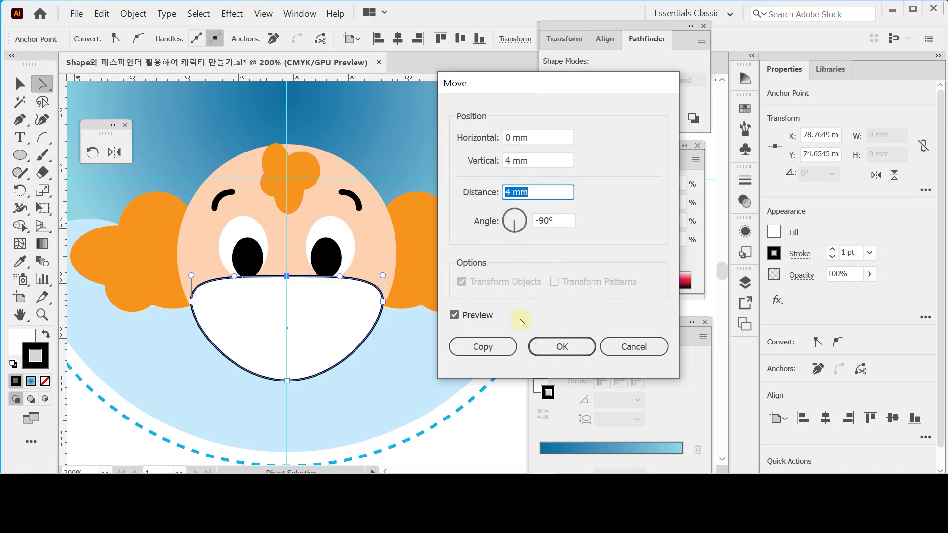
left_click(551, 349)
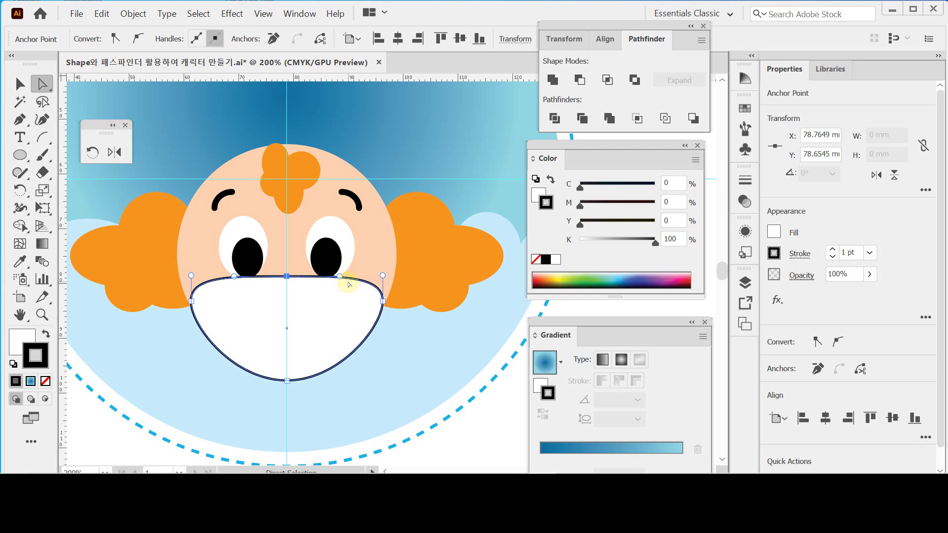
Angle both direction handles of the top centre anchor upward and outward independently, forming a symmetrical dip in the mouth's upper edge.
left_click(300, 287, "ctrl")
left_click(364, 286, "ctrl")
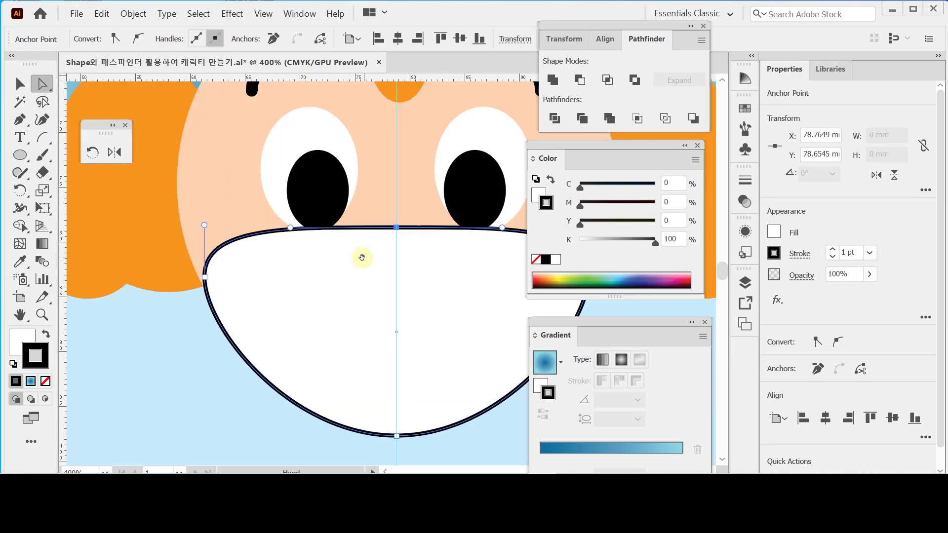
left_click_drag(374, 243, 299, 248)
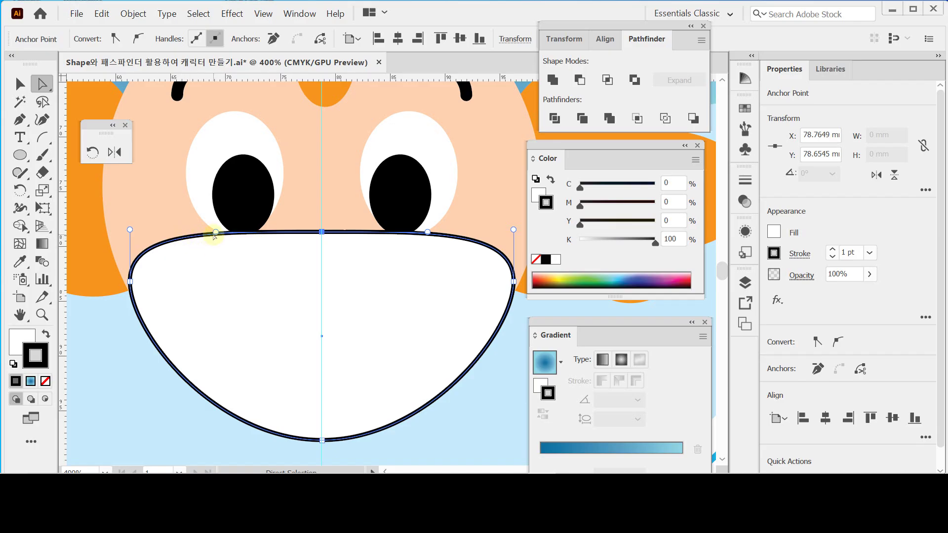
key("alt")
left_click_drag(216, 232, 192, 192)
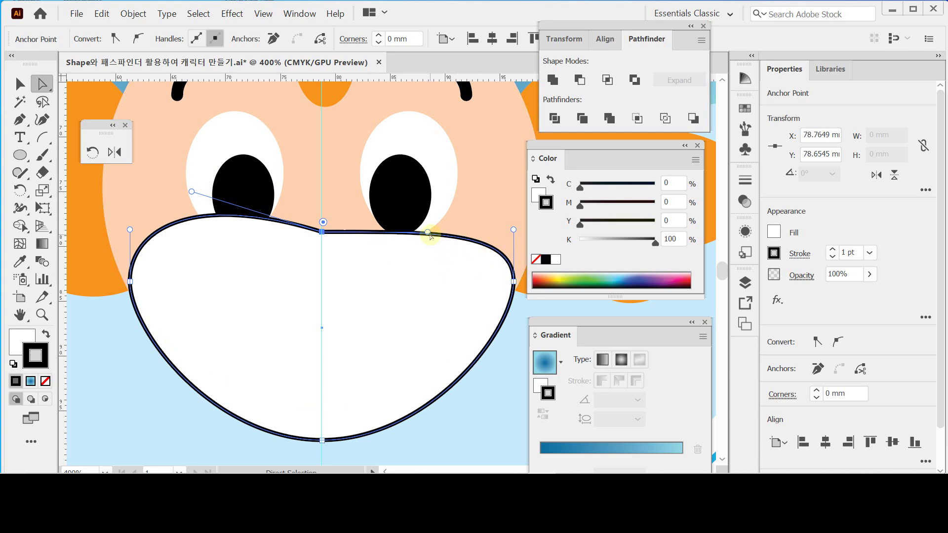
key("alt")
left_click_drag(428, 233, 458, 188)
left_click_drag(458, 188, 460, 189)
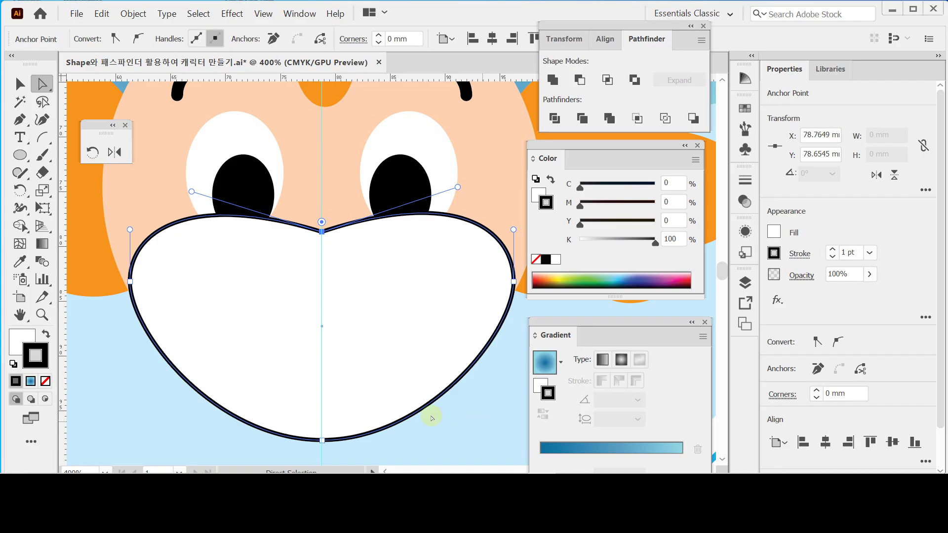
Create an inner copy of the mouth outline with Offset Path at -2.5 mm, Miter joins and a miter limit of 4.
left_click(413, 335, "ctrl+alt")
left_click_drag(388, 295, 349, 332)
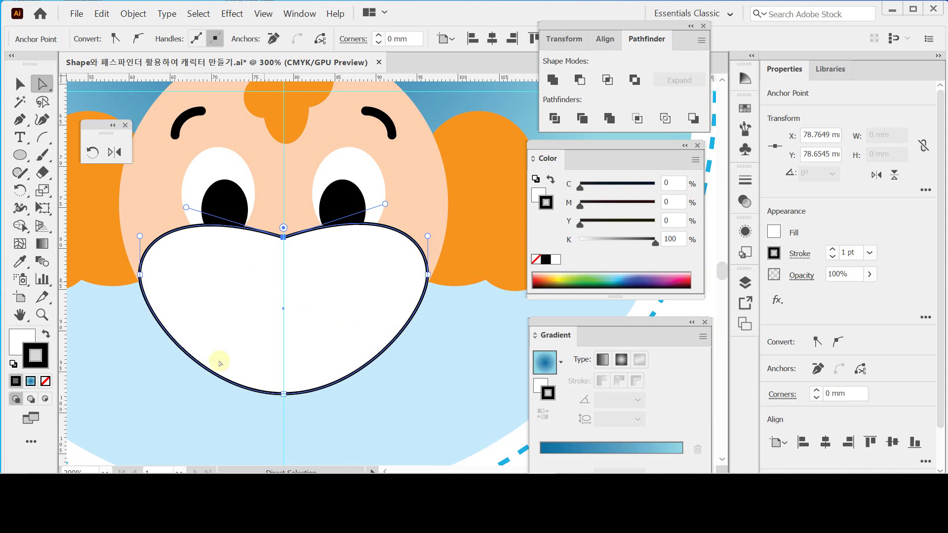
left_click(133, 14)
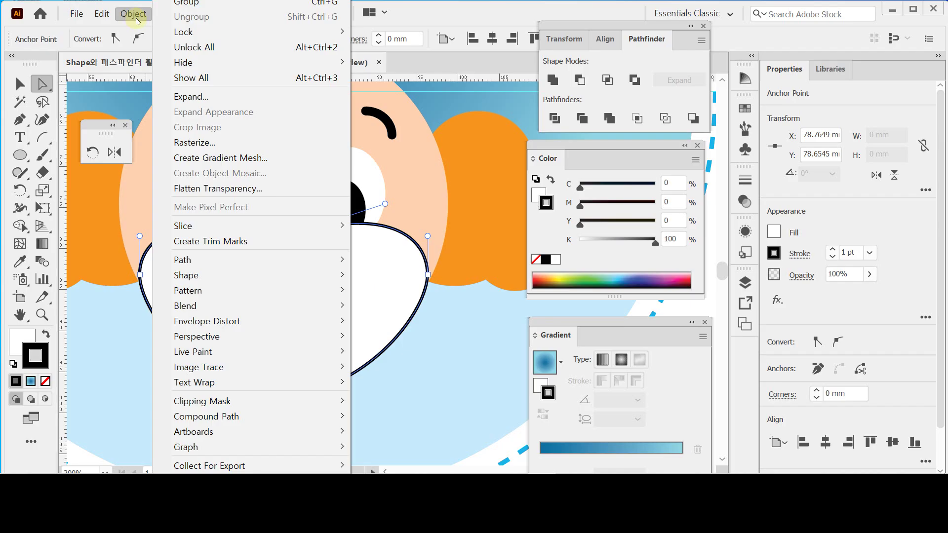
mouse_move(316, 261)
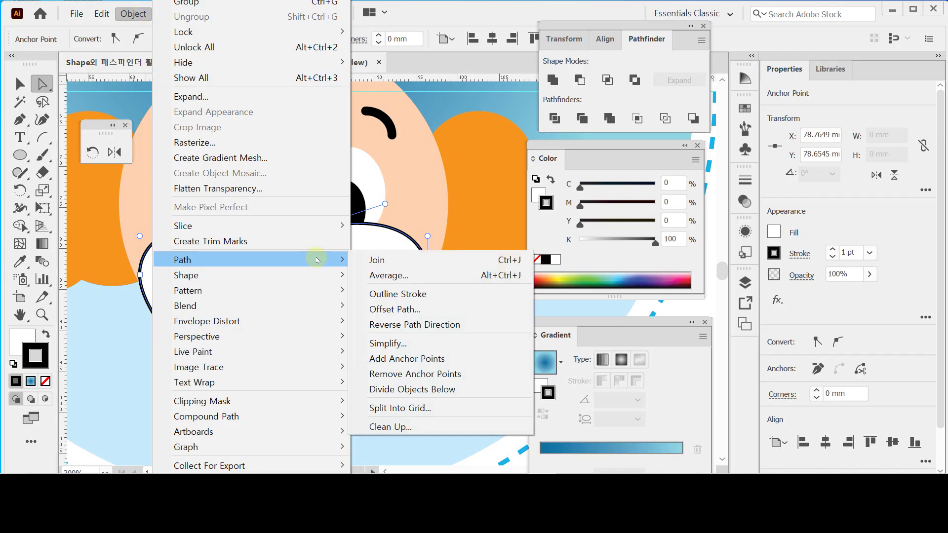
left_click(429, 308)
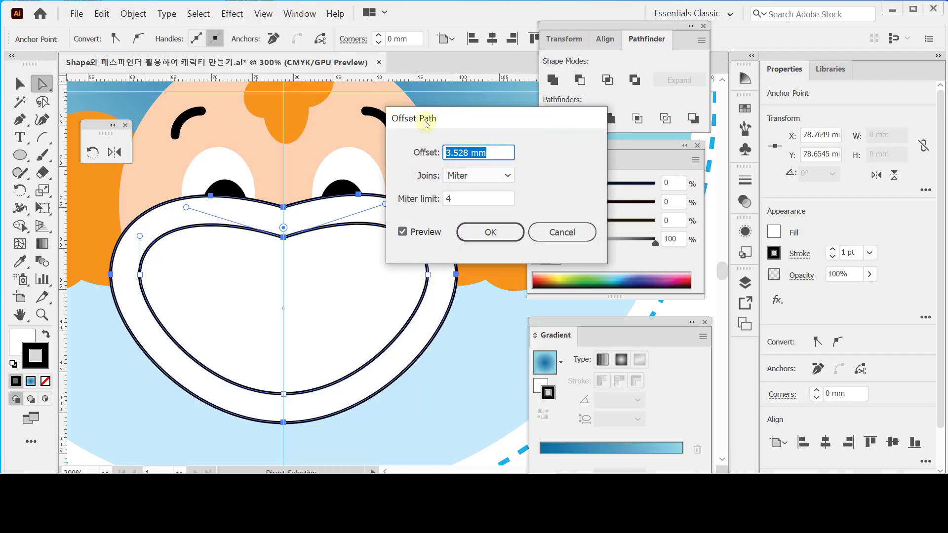
left_click_drag(447, 119, 502, 195)
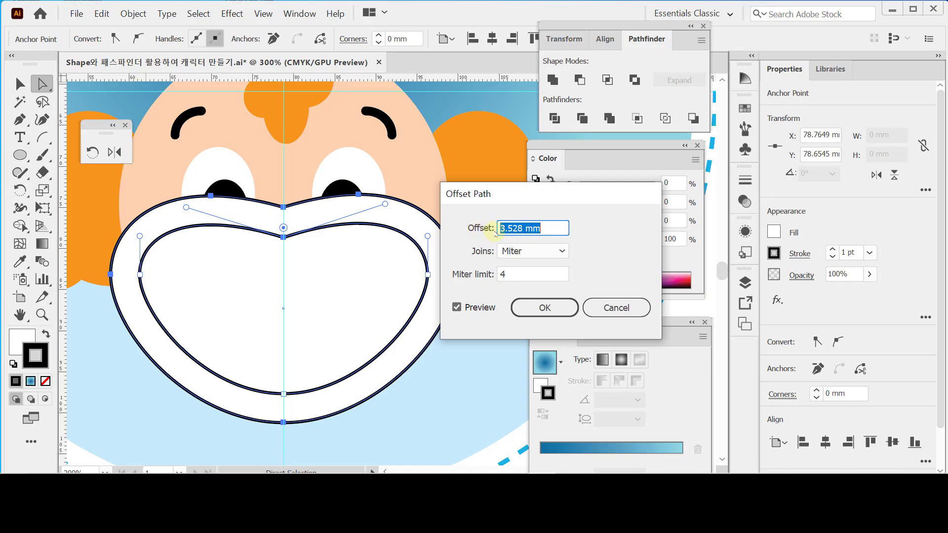
type("-")
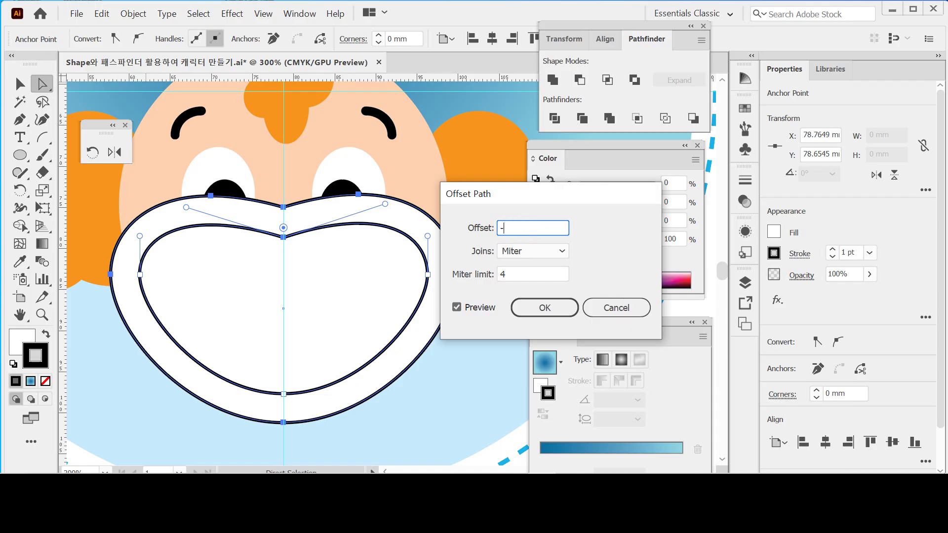
type("2.5")
key("Tab")
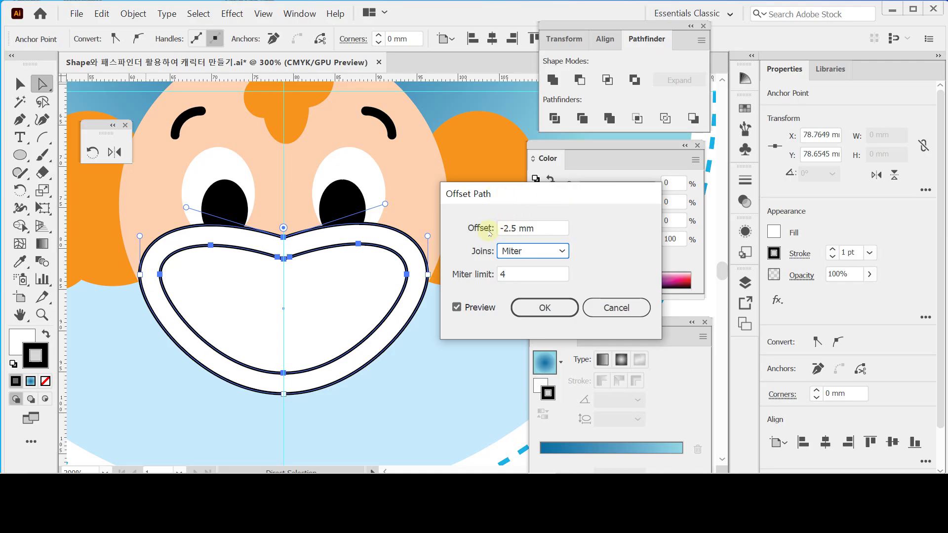
left_click(517, 228)
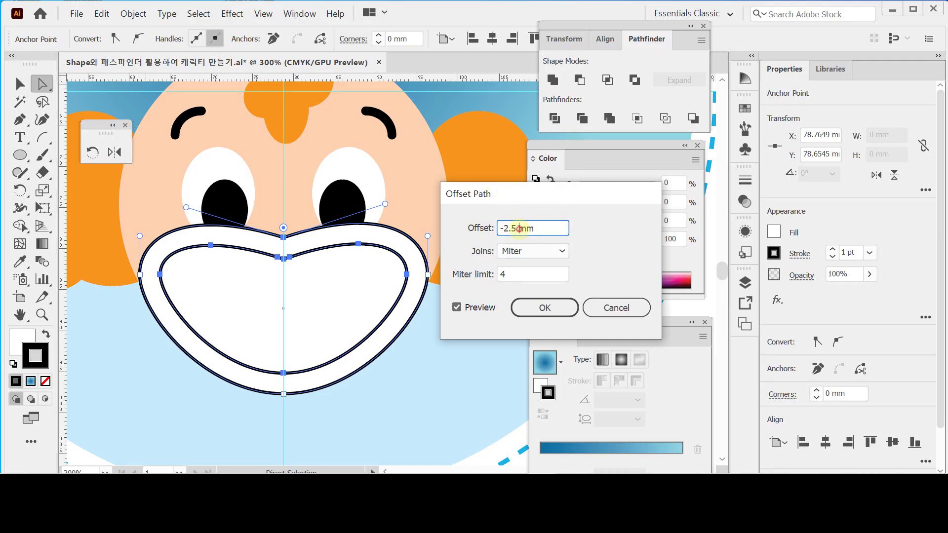
left_click(550, 310)
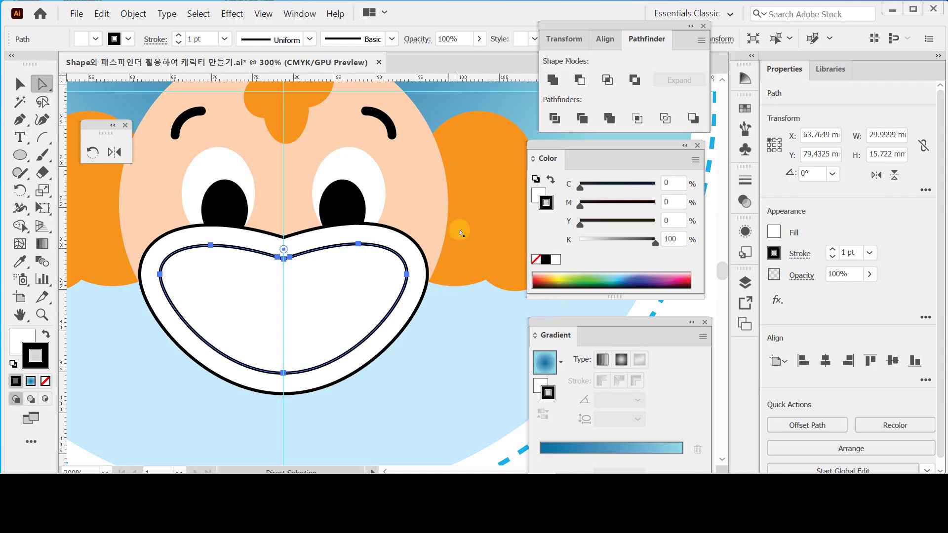
Colour the inner mouth shape with the salmon-pink swatch sampled from the colour strip beside the artboard, without a stroke.
left_click_drag(244, 254, 372, 320)
left_click(390, 276, "ctrl+alt")
left_click(374, 303, "ctrl+alt")
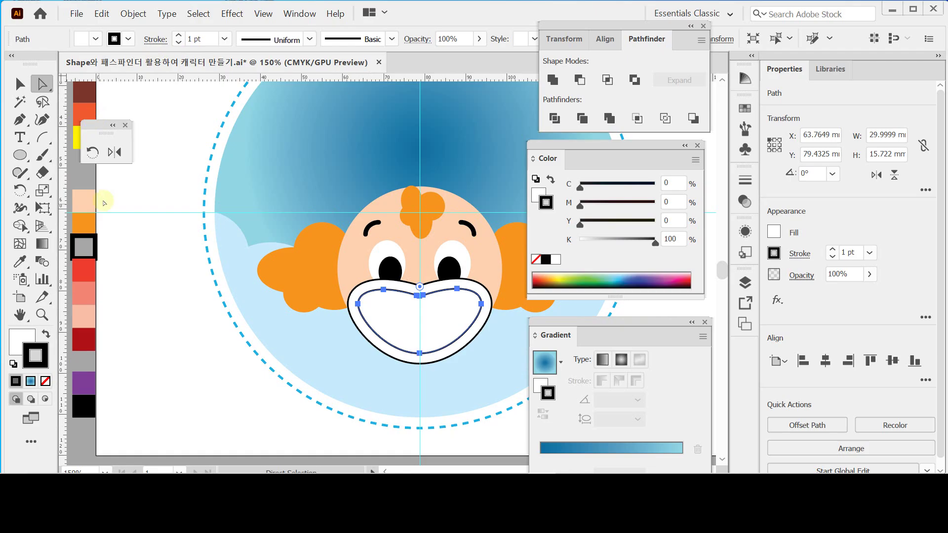
key("i")
left_click(360, 312)
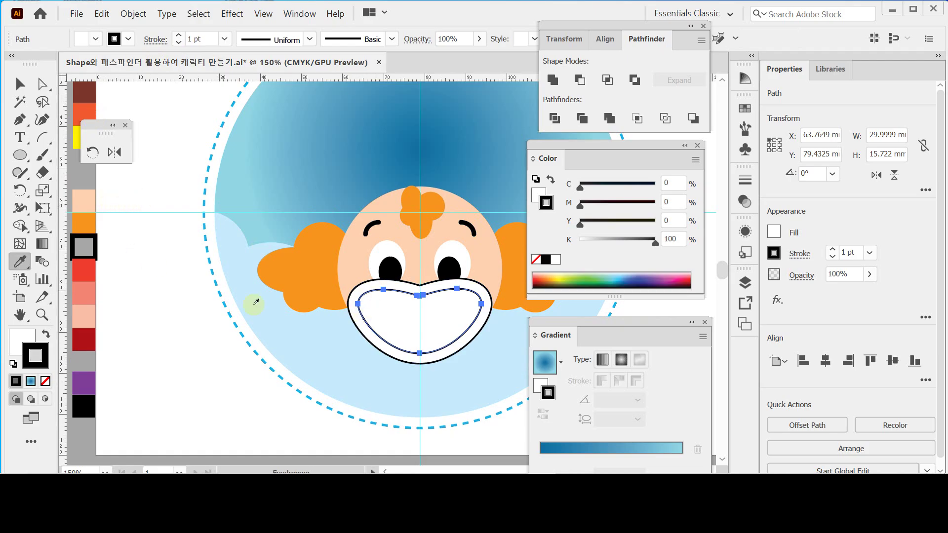
left_click(85, 271)
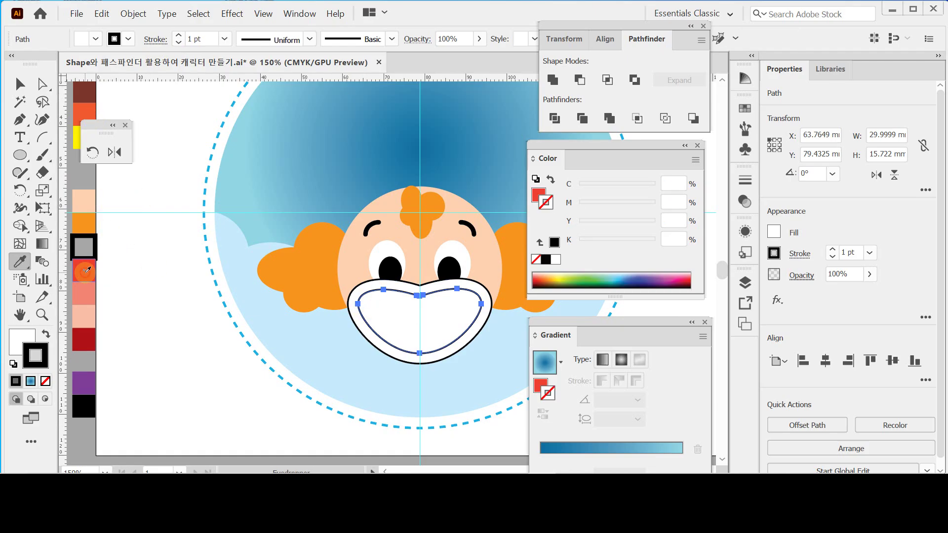
left_click(85, 289)
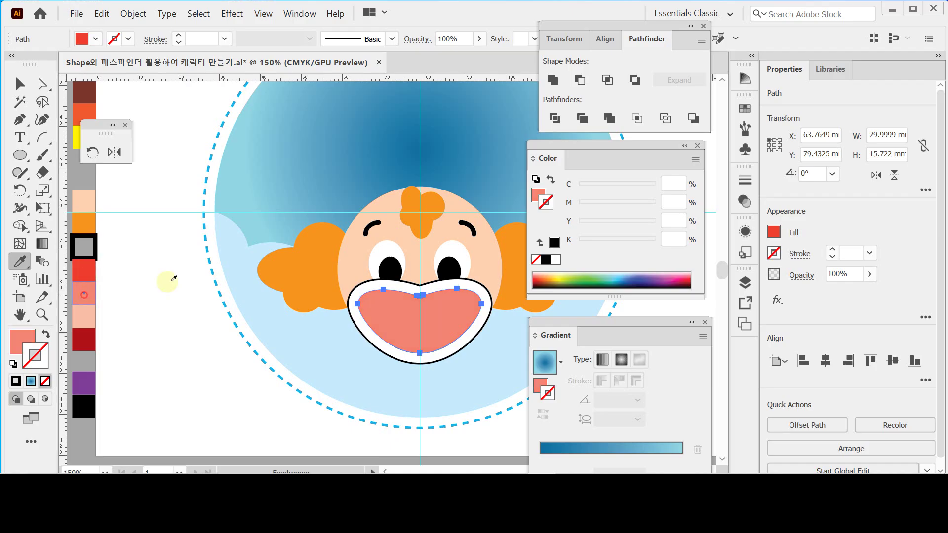
Fill the outer mouth shape with the red swatch sampled from the colour strip, without a stroke.
left_click(356, 292, "ctrl")
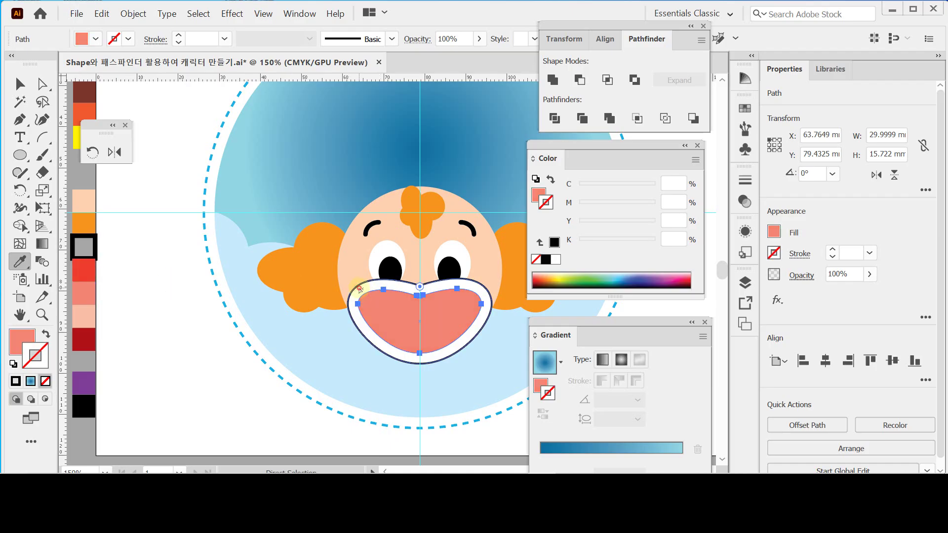
left_click(85, 272)
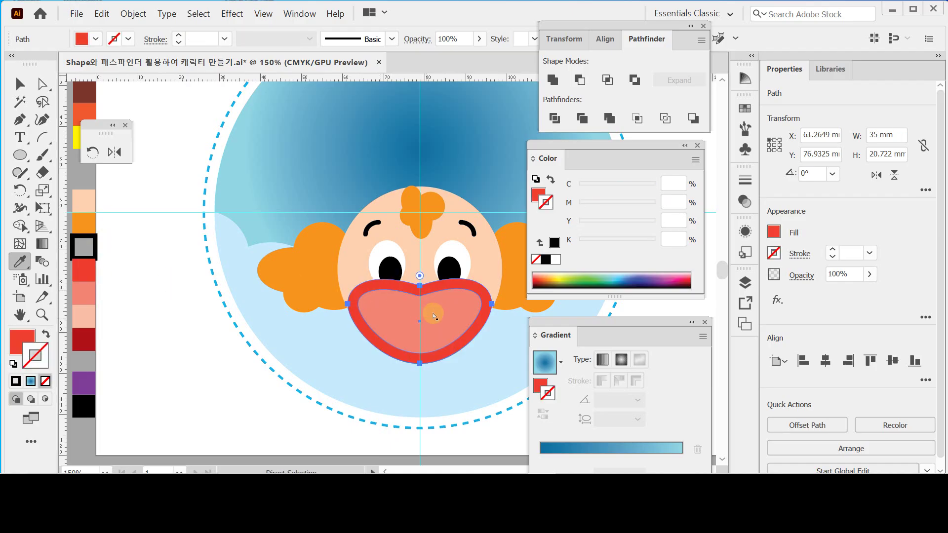
Create another inner copy from the salmon-pink mouth shape with Offset Path at -2.5 mm, Miter joins and a miter limit of 4.
left_click(406, 314, "ctrl")
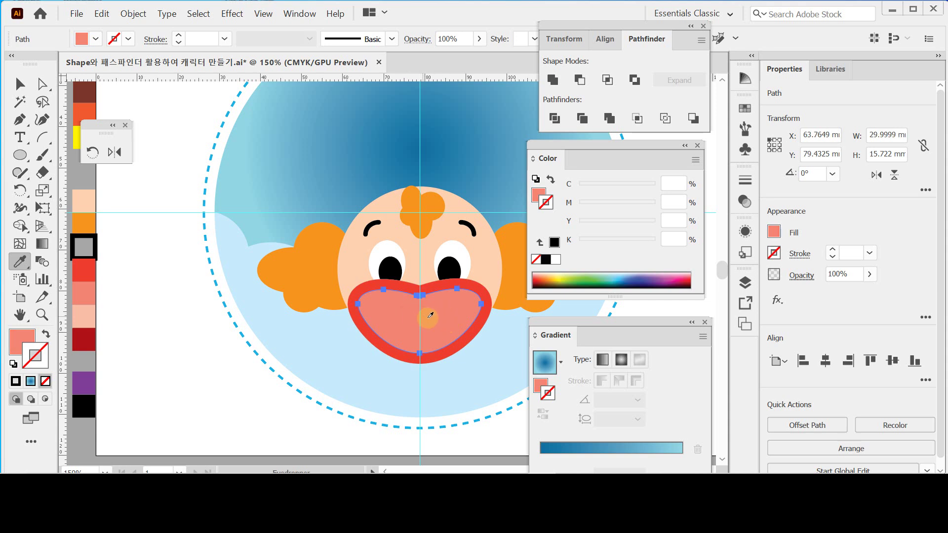
left_click(441, 314, "ctrl")
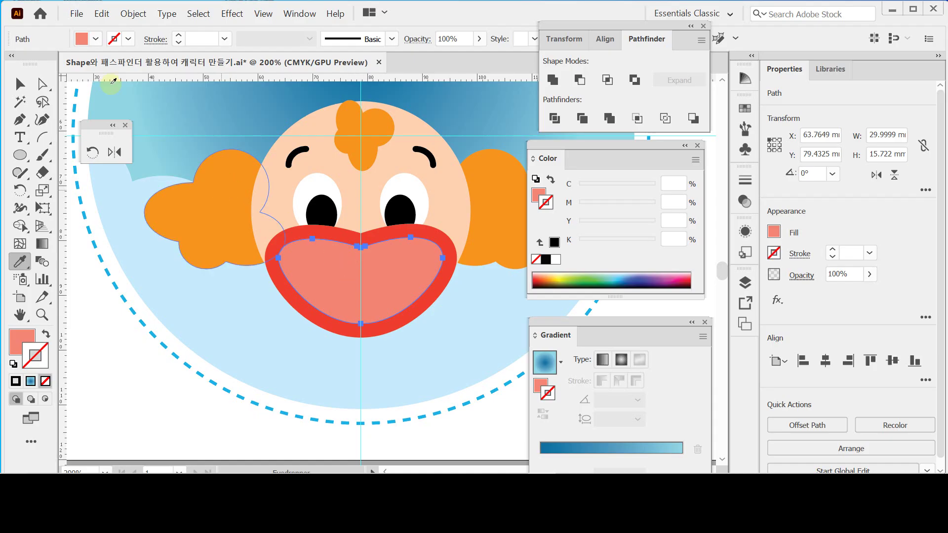
left_click(134, 14)
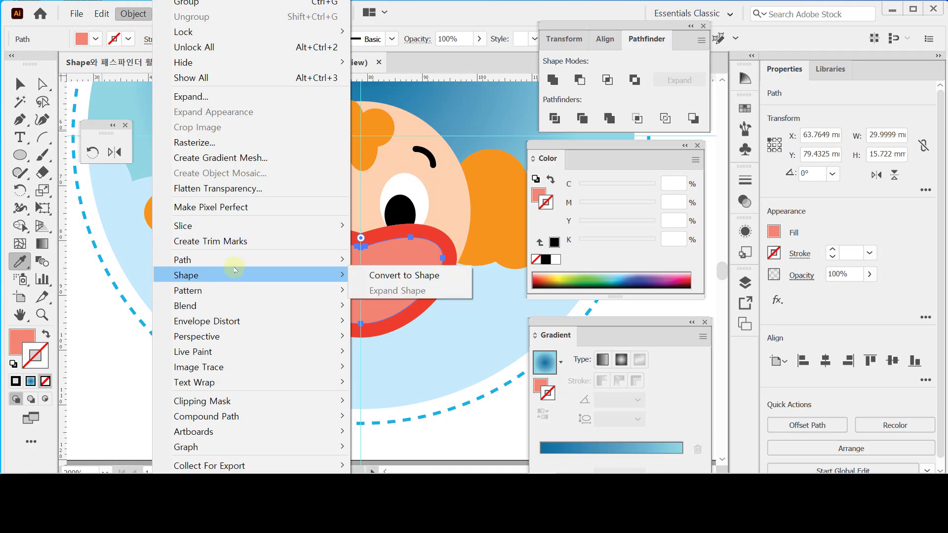
mouse_move(235, 260)
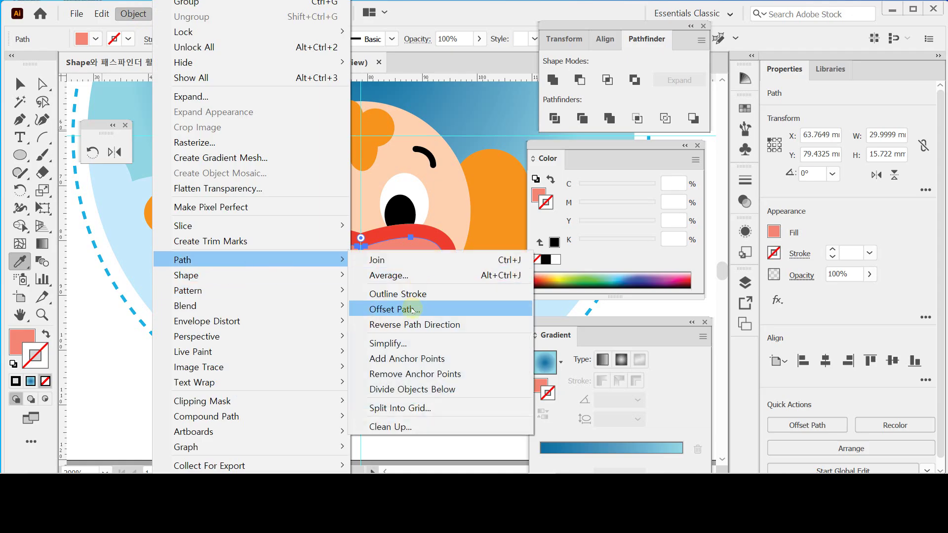
left_click(395, 309)
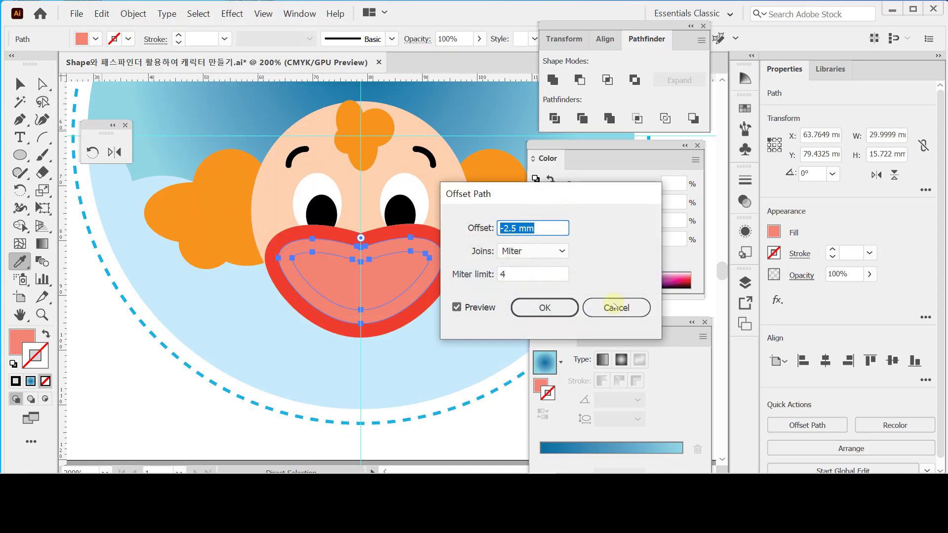
left_click(545, 309)
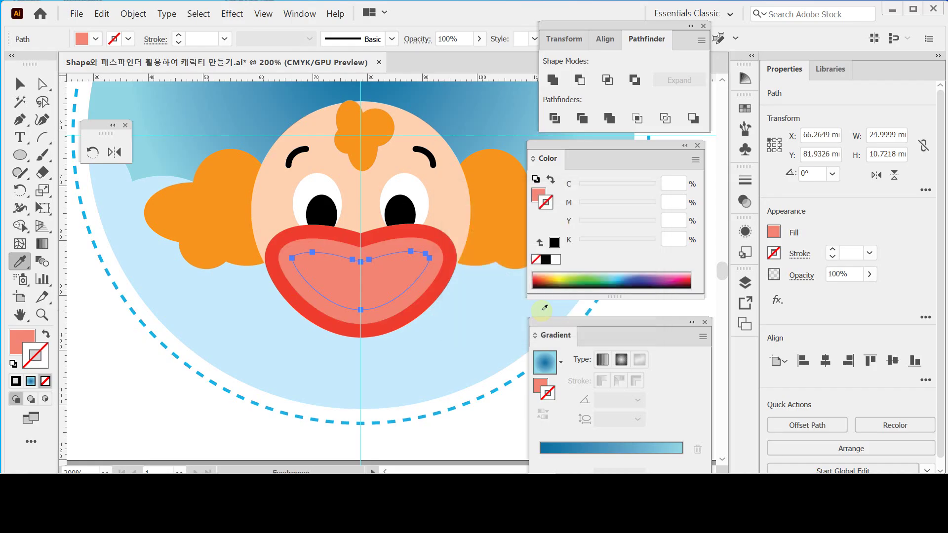
Fill the innermost mouth shape with the peach skin colour sampled from the clown's face, C 0, M 20, Y 30, K 0.
left_click(265, 252, "ctrl+alt")
left_click(335, 265, "ctrl+alt")
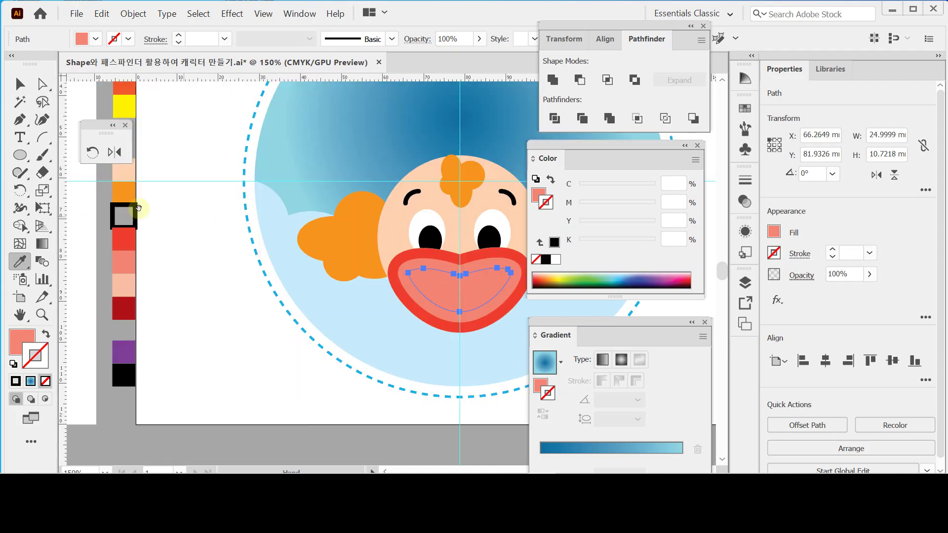
left_click(127, 283)
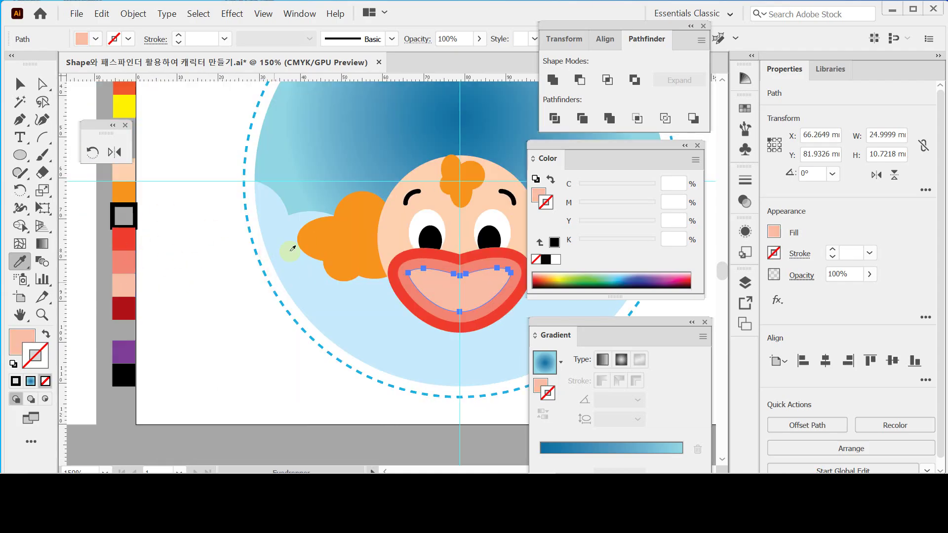
left_click(538, 195)
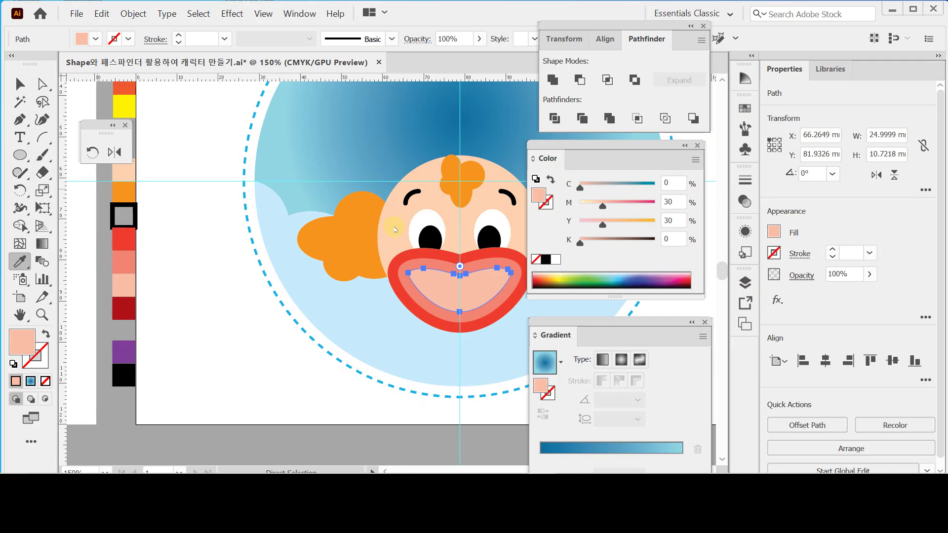
left_click(397, 226)
key("ctrl+s")
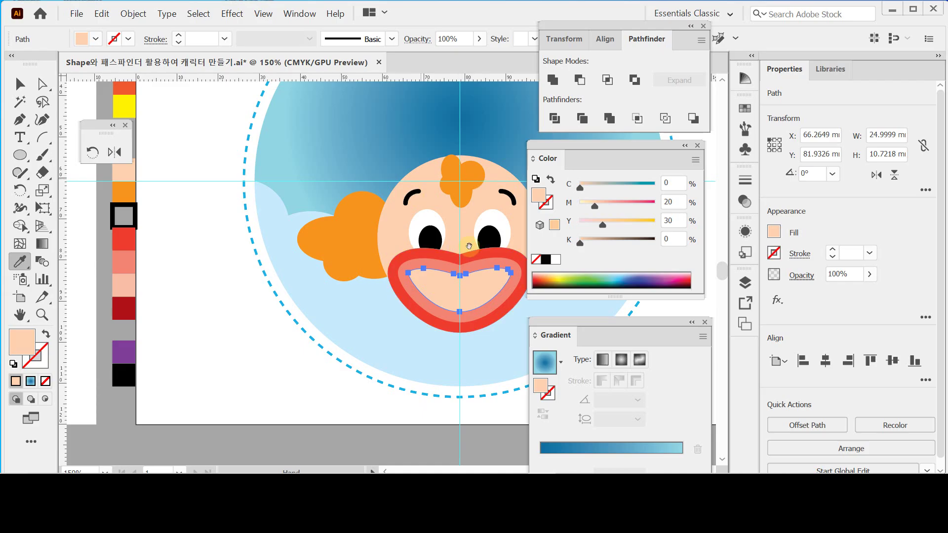
Draw a narrow vertical red ellipse about 2.5 mm wide and 6.4 mm high, centred on the vertical guide inside the innermost mouth shape.
left_click(465, 294, "ctrl")
left_click(392, 252, "ctrl")
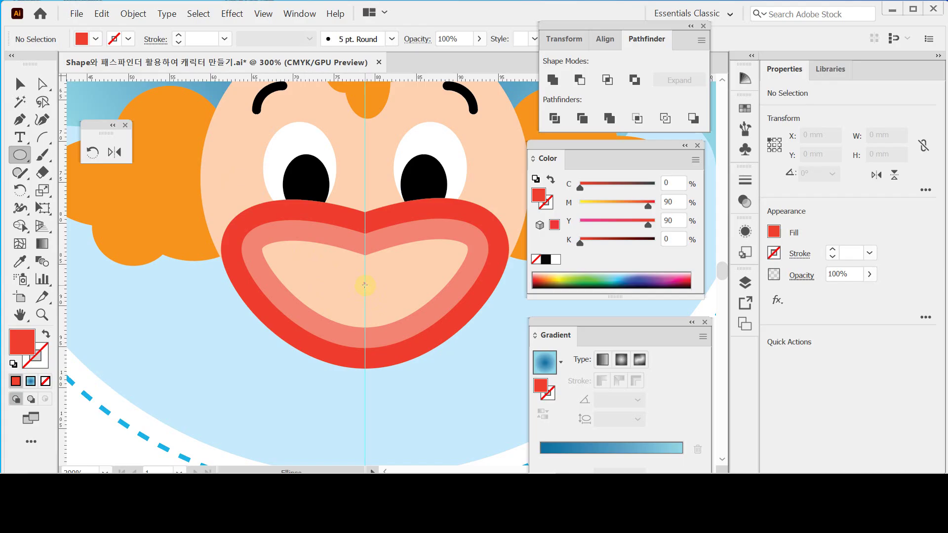
left_click_drag(364, 285, 375, 310)
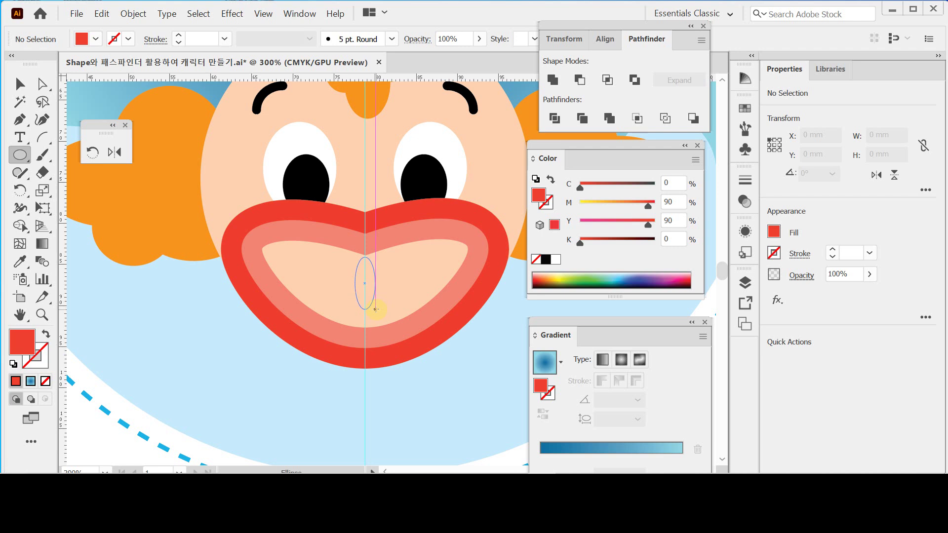
left_click_drag(375, 310, 374, 309)
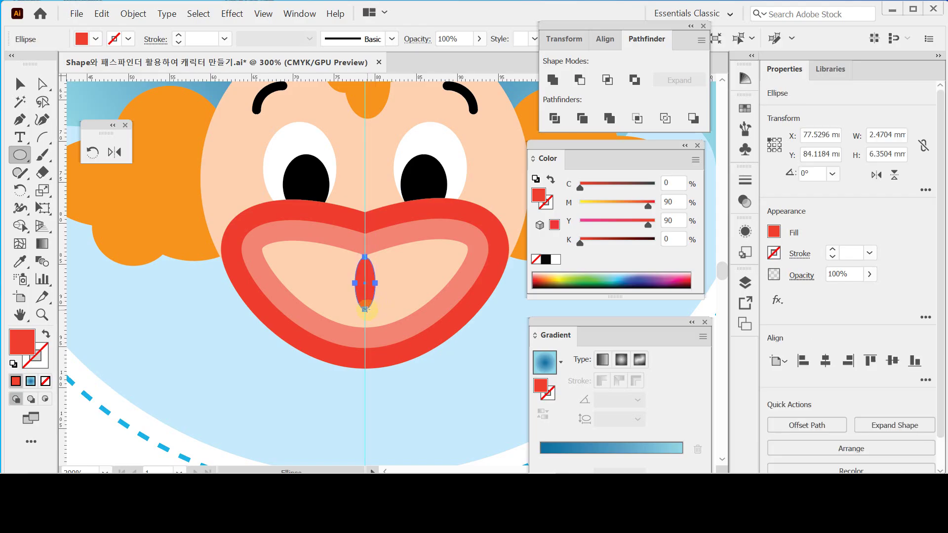
Shorten the narrow red ellipse from its lower end to about 6 mm high, keeping its upper end in place.
left_click_drag(366, 310, 365, 310)
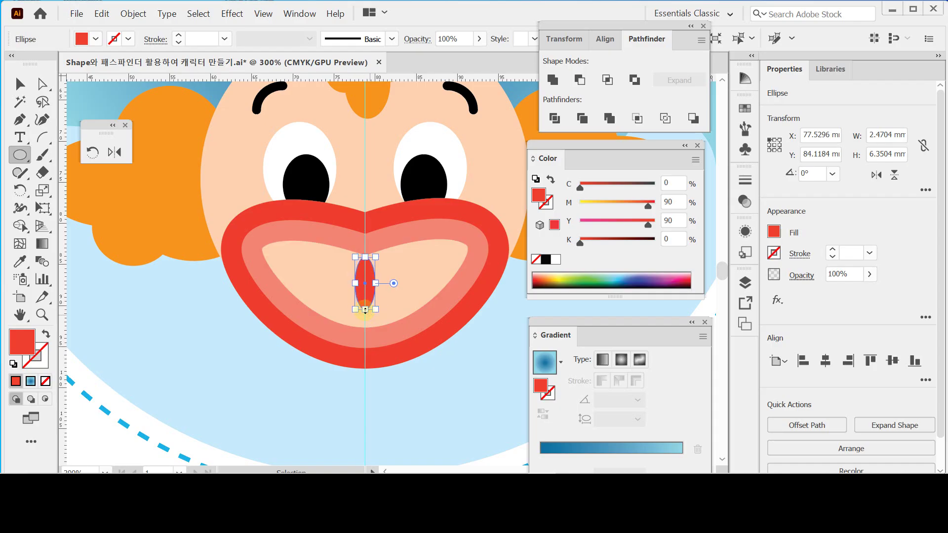
left_click_drag(366, 310, 365, 306)
key("ctrl+z")
left_click(376, 288, "ctrl")
left_click(370, 292, "ctrl")
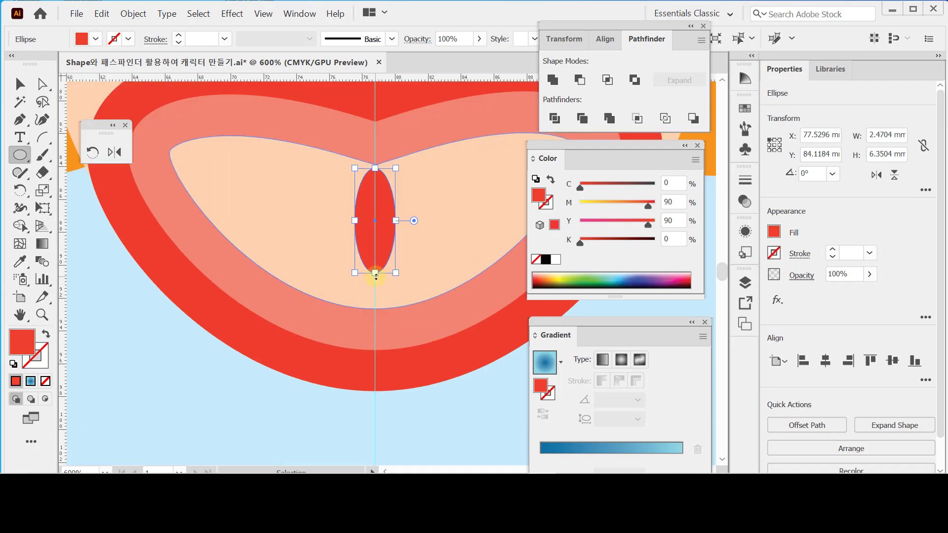
left_click_drag(375, 273, 375, 267)
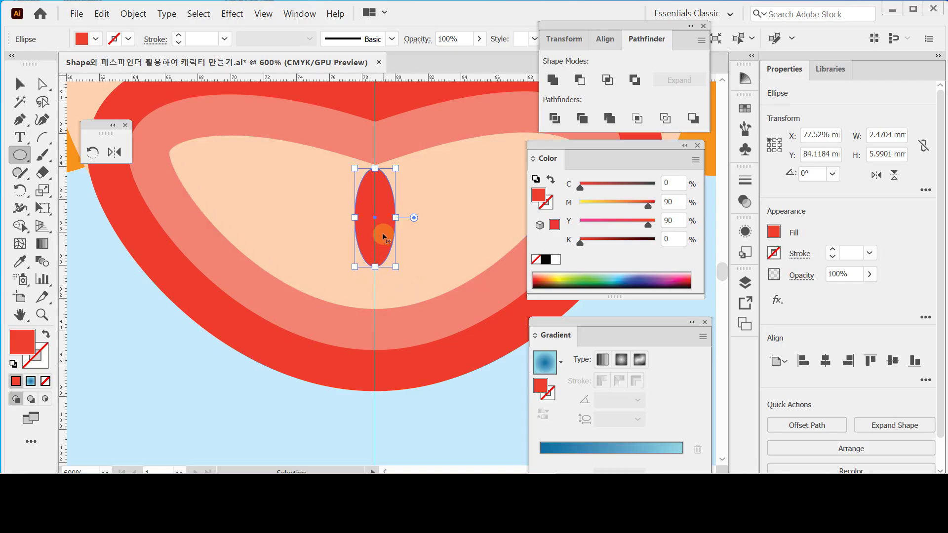
Paste the dark red nose circle with its white highlight between the eyes, overlapping the upper centre of the mouth.
key("ctrl+space")
left_click(384, 193, "ctrl+alt")
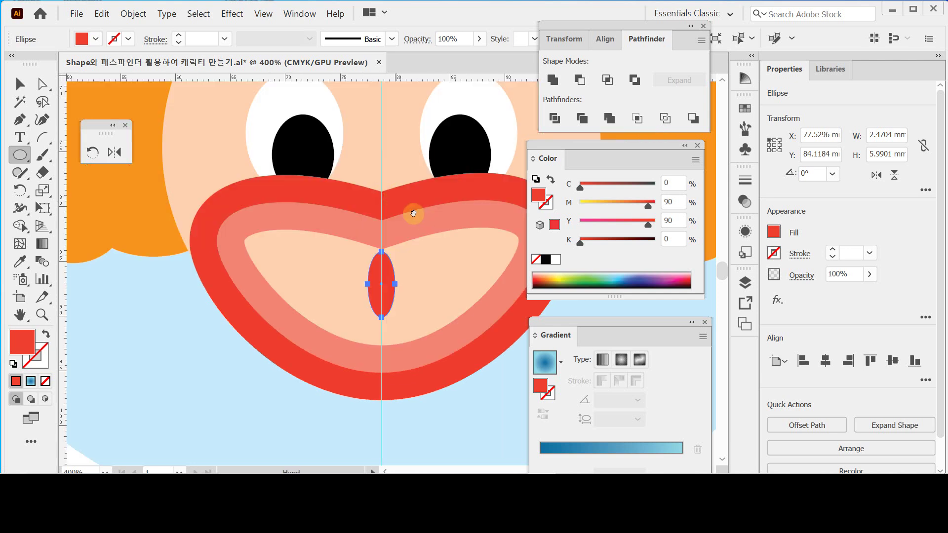
left_click_drag(392, 226, 342, 236)
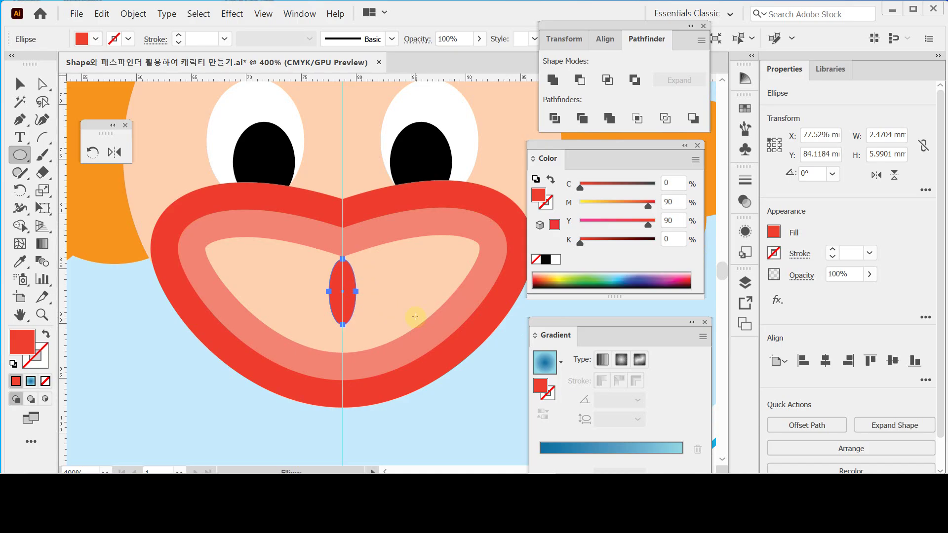
key("ctrl")
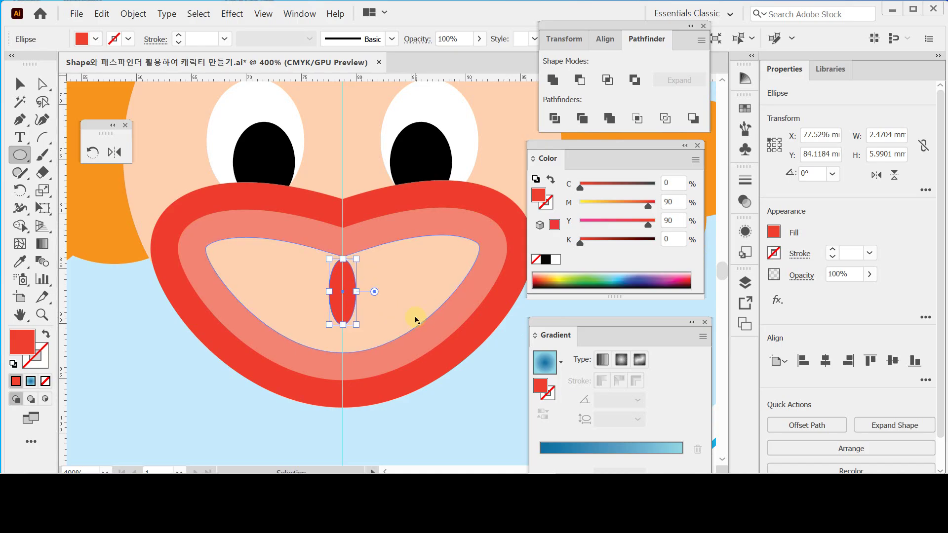
key("ctrl+v")
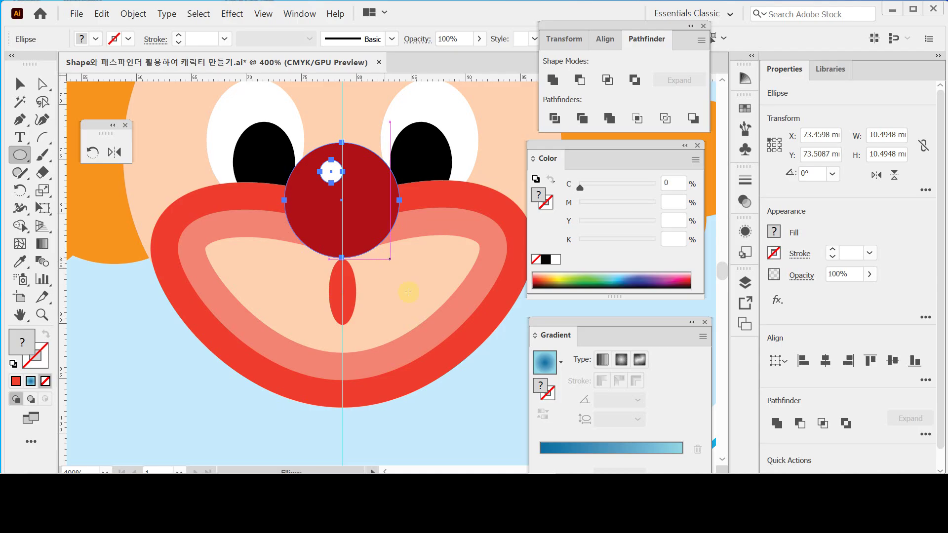
Nudge the narrow red ellipse up 0.5 mm so its upper end tucks under the nose, and deselect it.
left_click(346, 311, "ctrl")
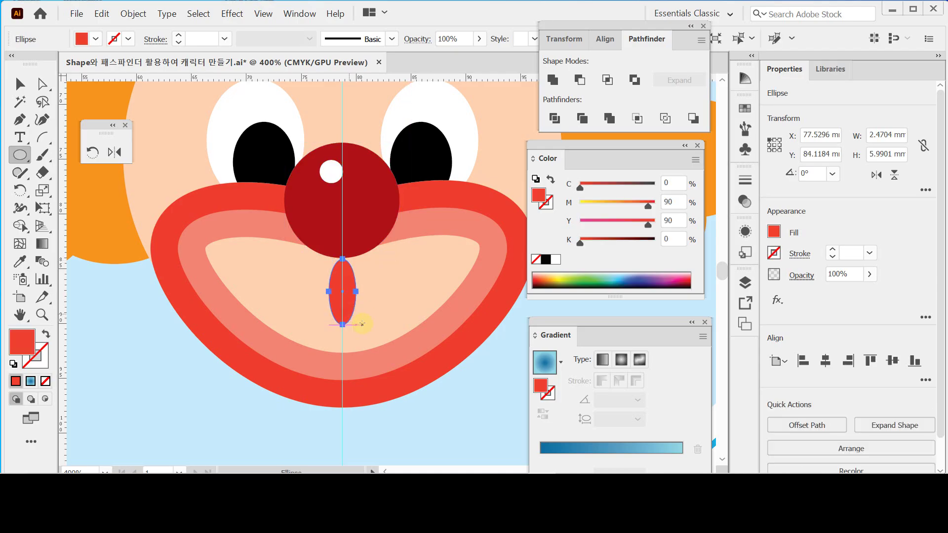
key("Up")
key("Down")
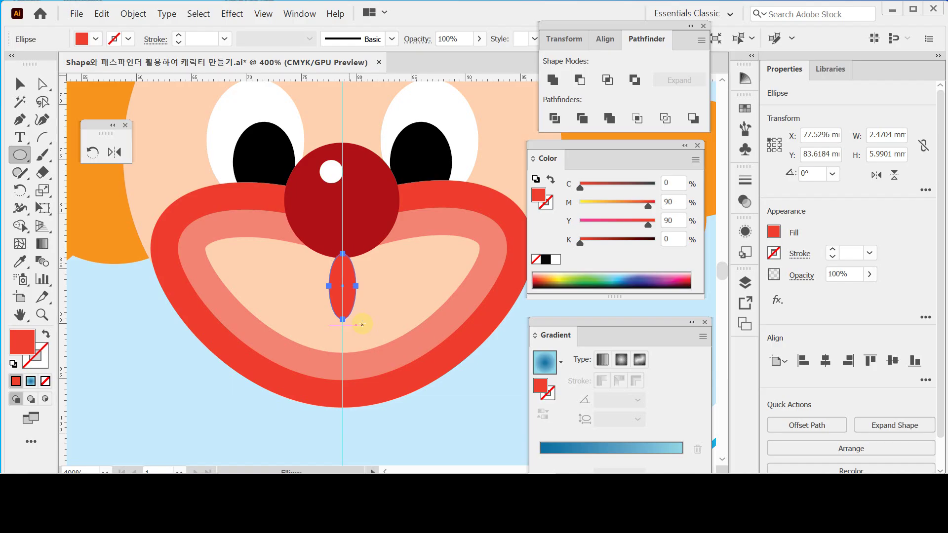
key("ctrl")
left_click(263, 417, "ctrl")
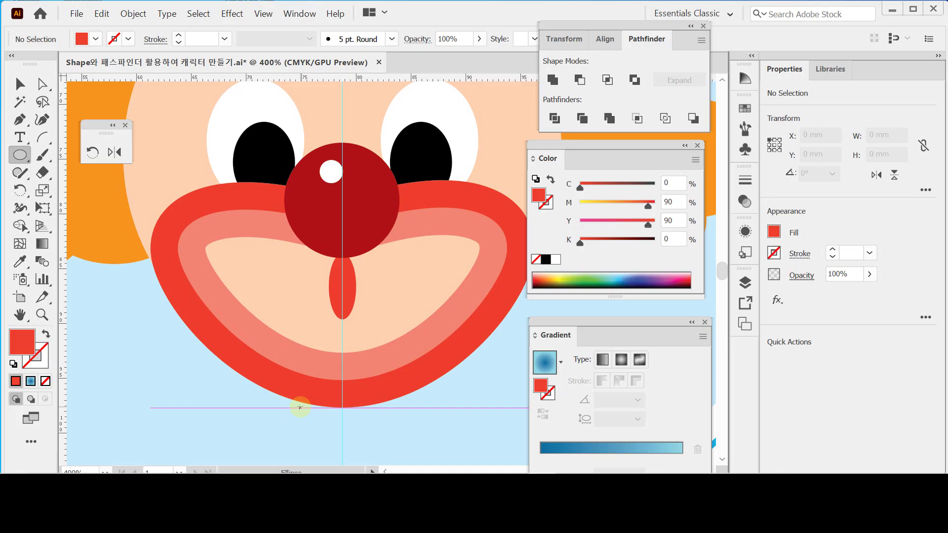
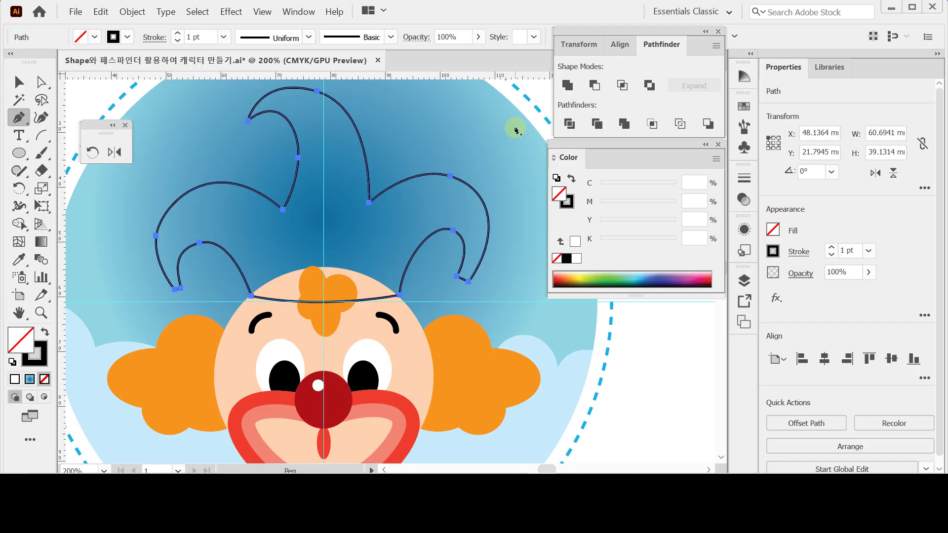
Turn the three-horned jester hat outline above the head into a guide and leave nothing selected.
key("ctrl")
left_click(515, 129, "ctrl")
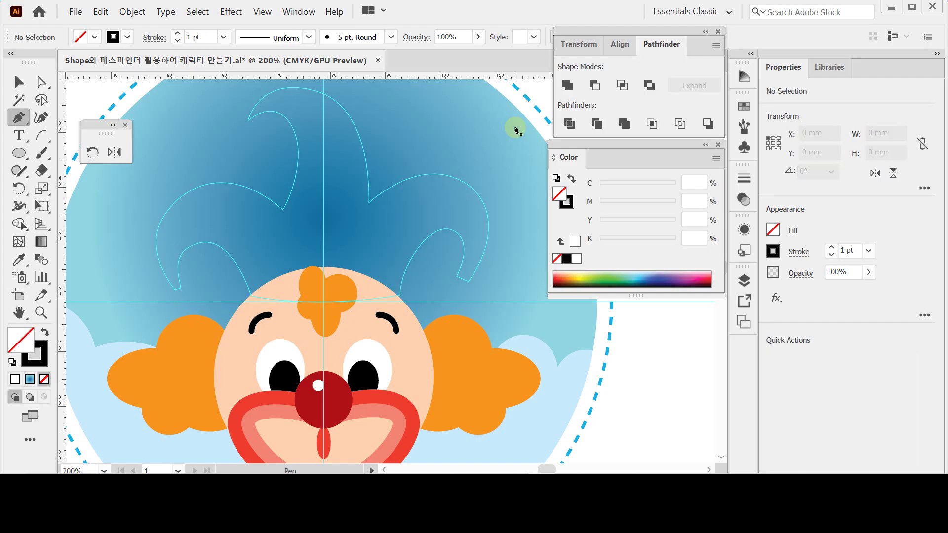
Trace the inner edge of the hat's left horn with the Pen tool, from the brim's left end over the arch to the tip.
left_click(299, 292, "ctrl")
left_click_drag(321, 249, 275, 258)
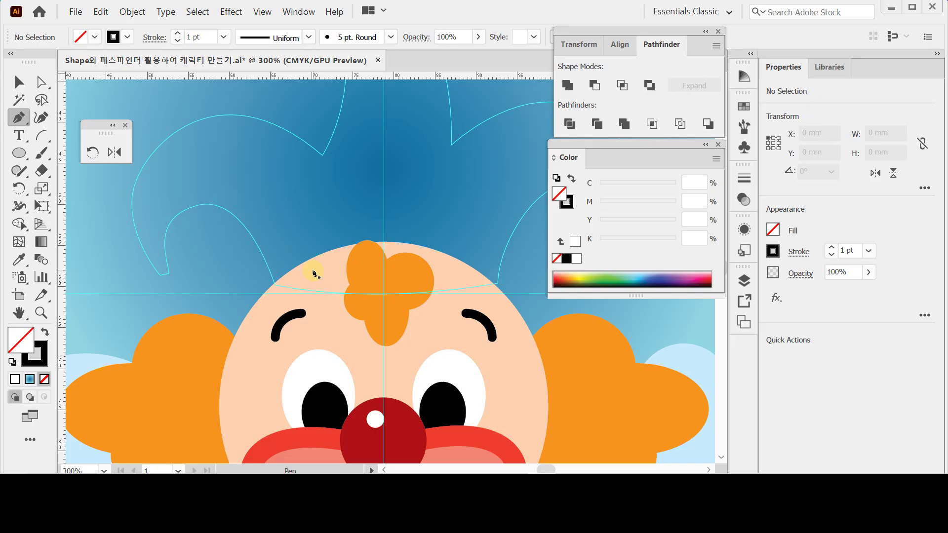
key("Caps_Lock")
key("Caps_Lock")
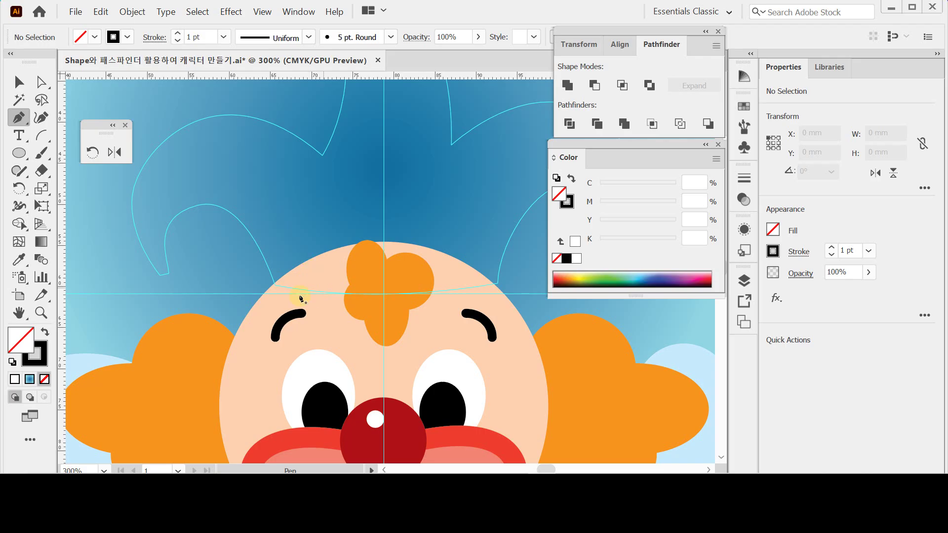
left_click(275, 287)
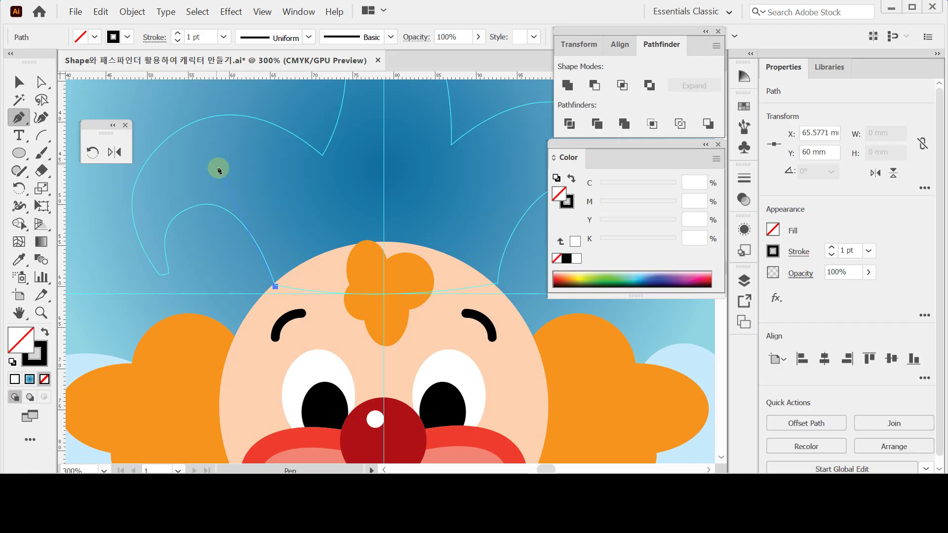
key("space")
mouse_move(242, 224)
left_mouse_down()
mouse_move(283, 208)
mouse_move(279, 222)
mouse_move(186, 217)
left_mouse_up()
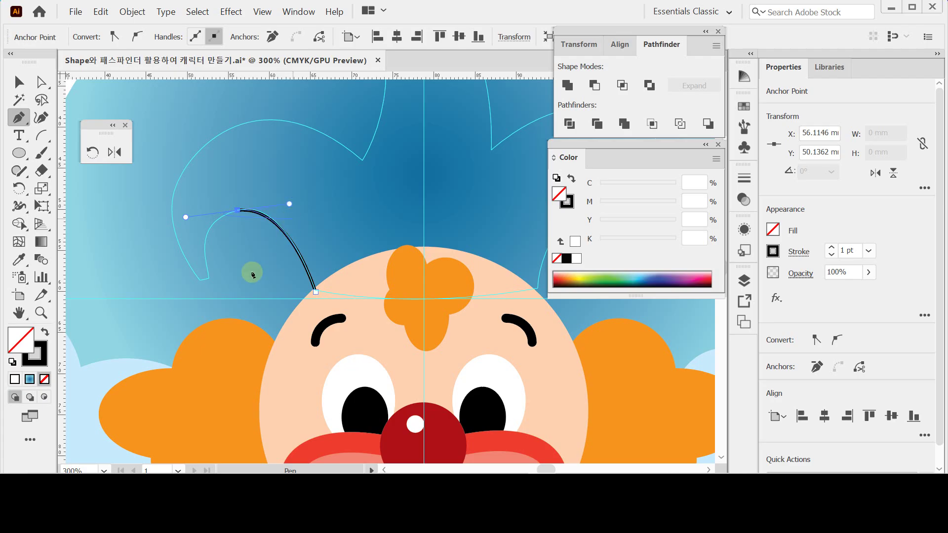
left_click(210, 280)
left_click_drag(210, 280, 218, 281)
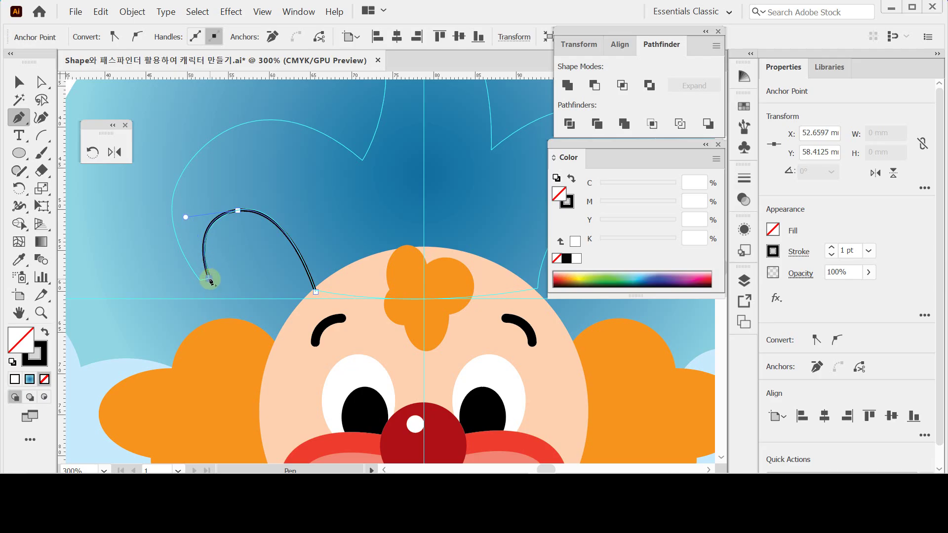
Trace the hat's left horn with the Pen tool across its tip and along its outer edge to the notch beside the middle horn.
left_click(198, 268, "ctrl")
left_click(200, 279, "ctrl")
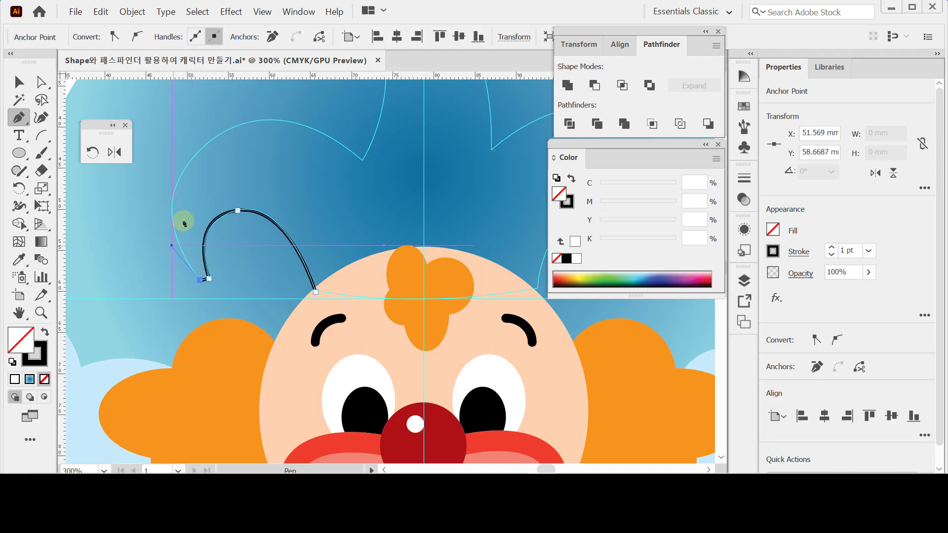
left_click_drag(187, 212, 136, 271)
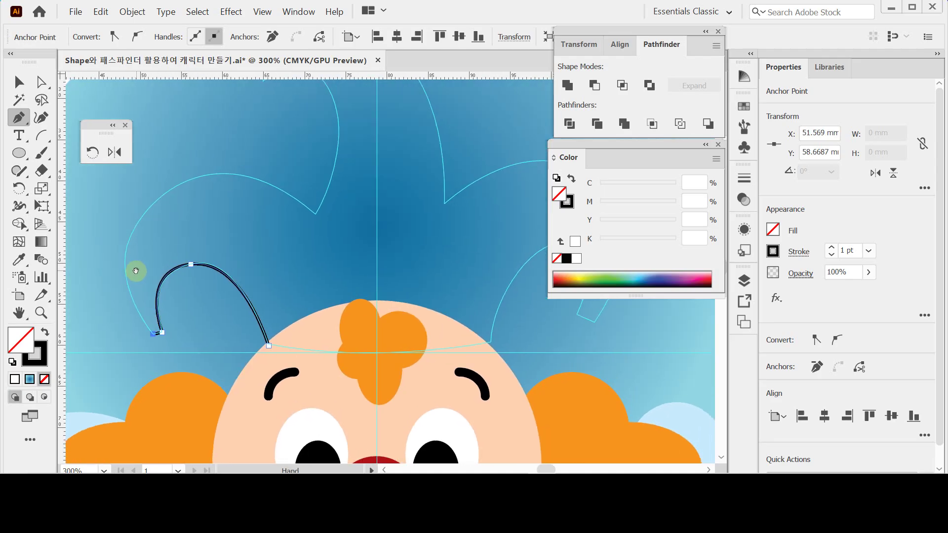
left_click_drag(151, 206, 209, 148)
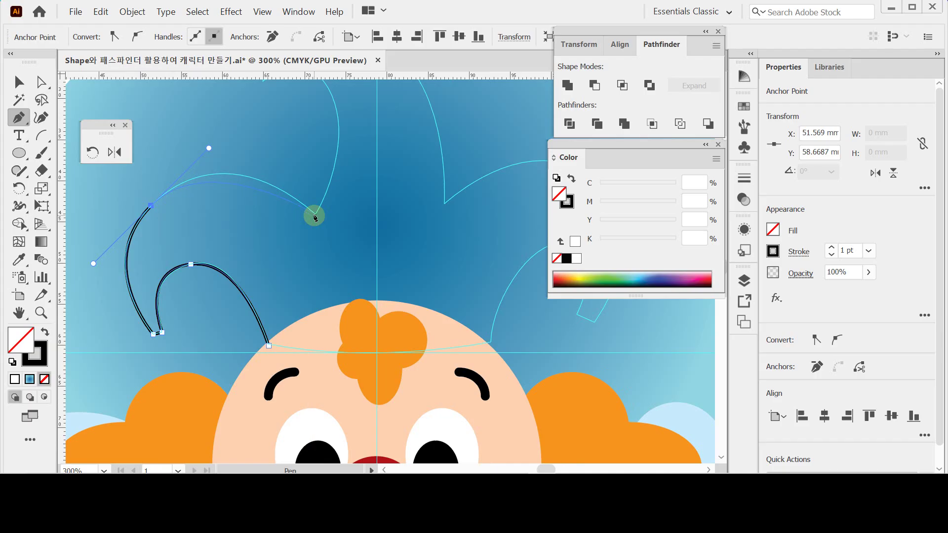
left_click_drag(315, 216, 358, 255)
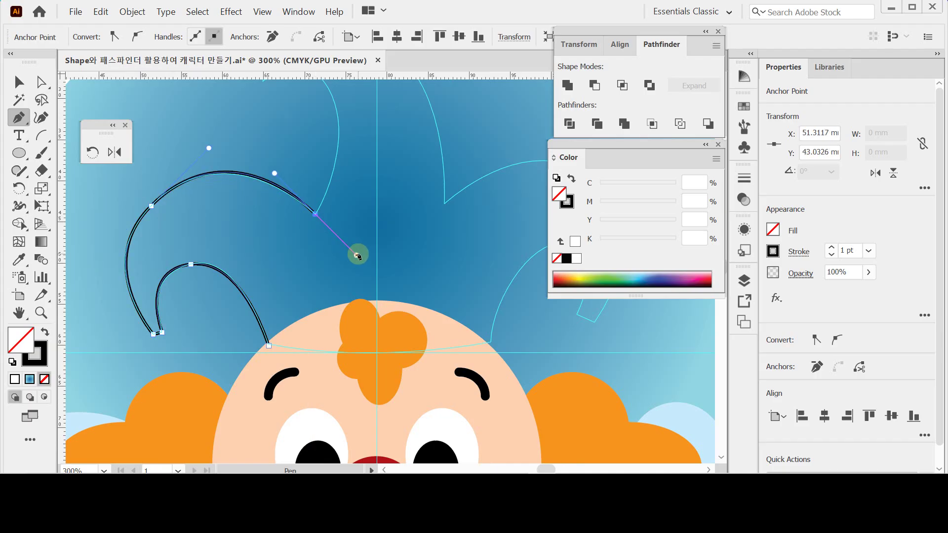
left_click_drag(327, 209, 329, 303)
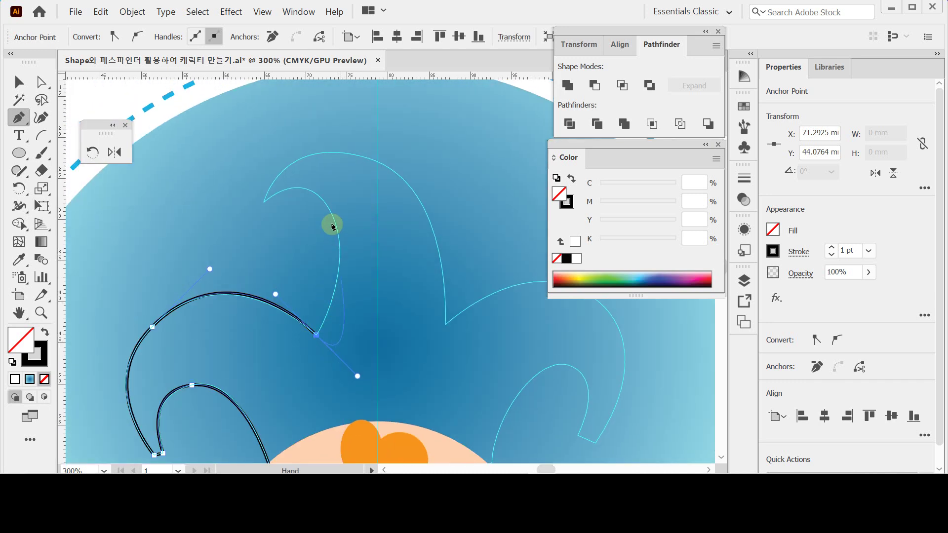
left_click_drag(338, 234, 317, 190)
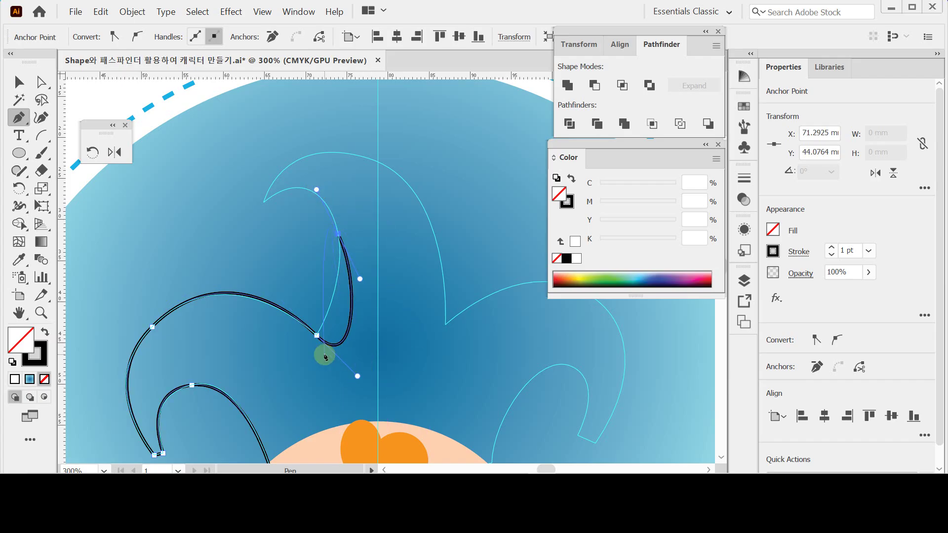
key("ctrl+z")
Convert the notch point to a corner and trace the middle horn's inner edge to its tip, ending with a corner point.
left_click_drag(359, 314, 361, 259)
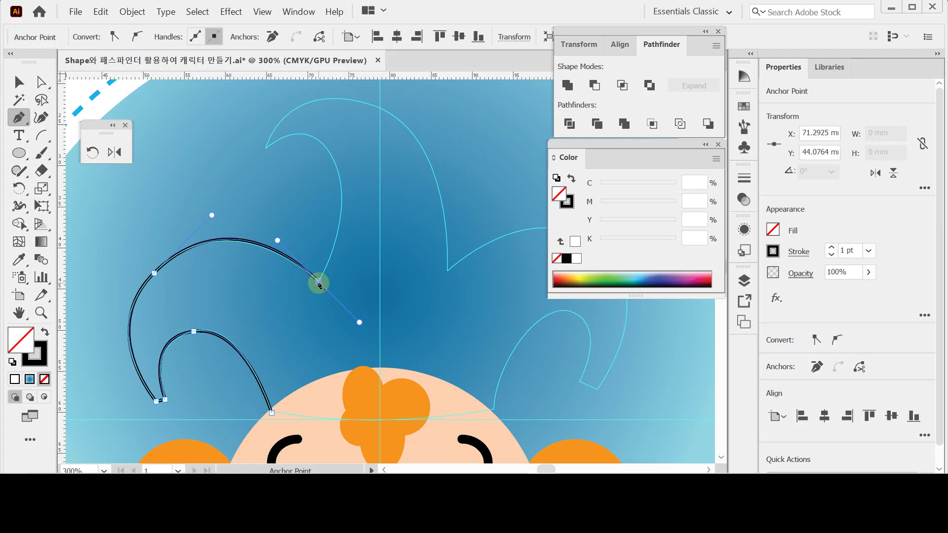
left_click(319, 284)
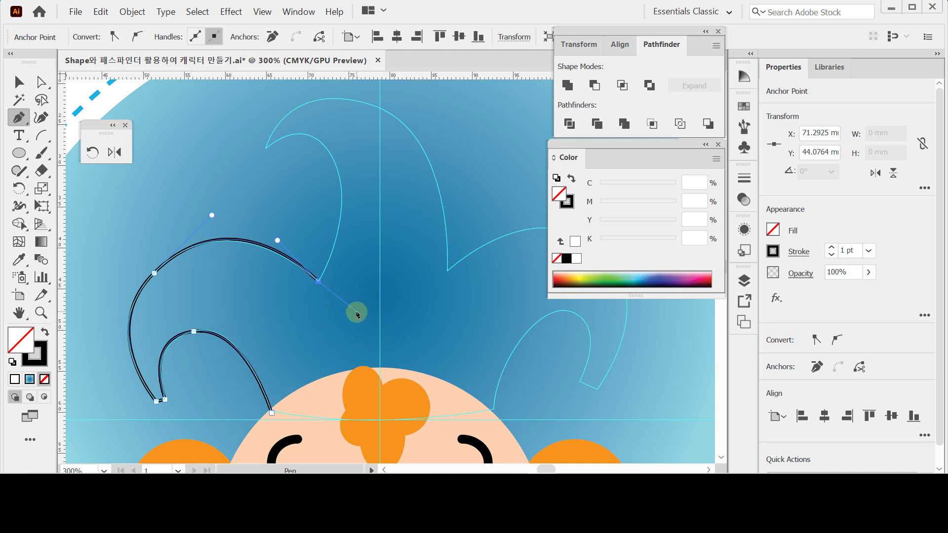
key("space")
left_click_drag(356, 270, 364, 225)
left_click_drag(291, 214, 240, 253)
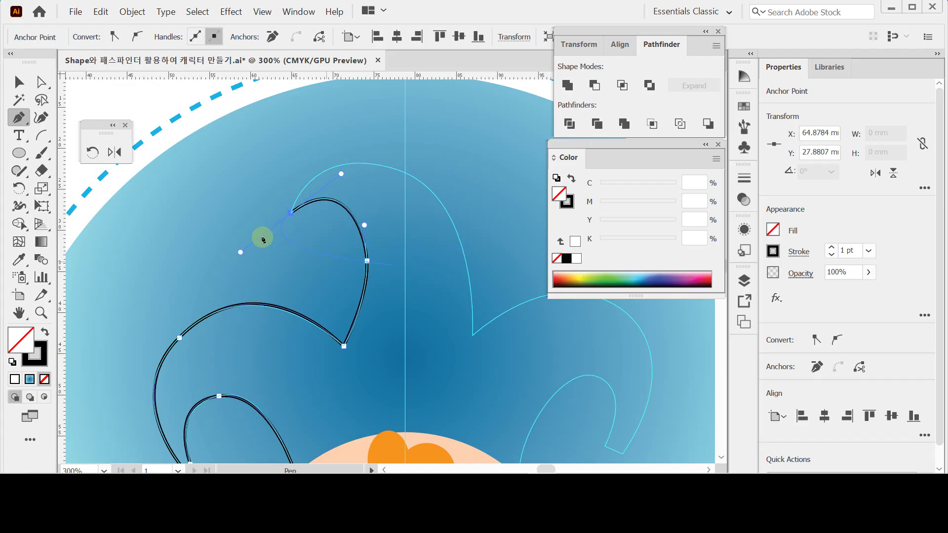
left_click(292, 215)
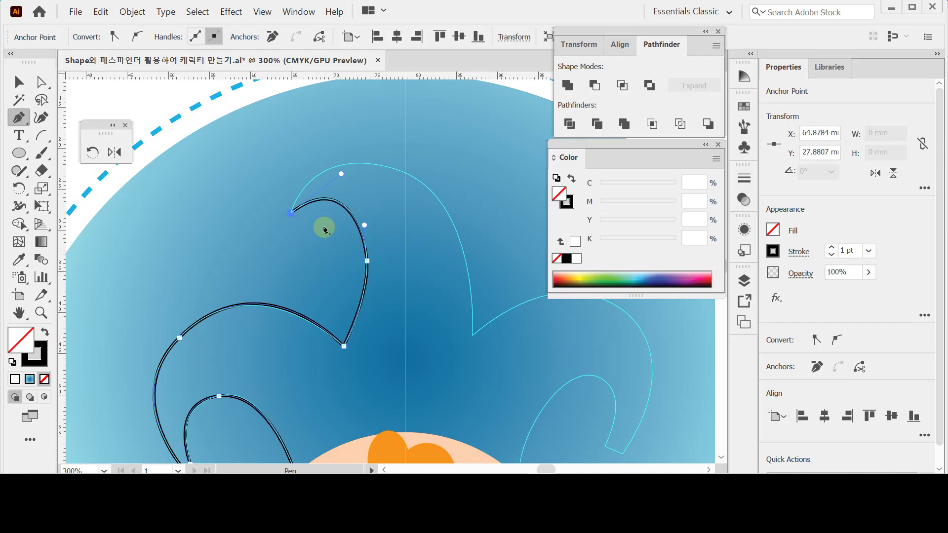
Trace the middle horn's outer edge from the tip over the arch to the notch beside the right horn.
left_click_drag(338, 211, 259, 223)
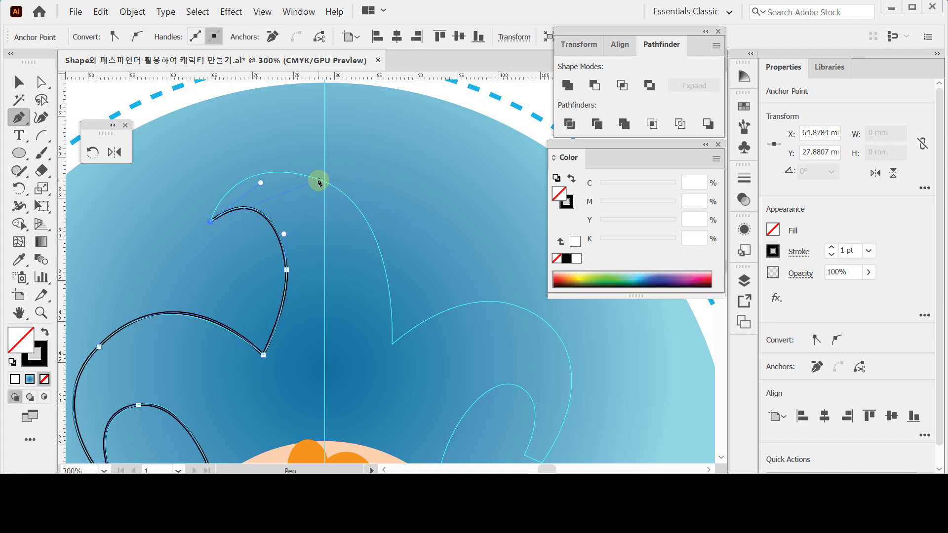
mouse_move(319, 179)
left_mouse_down()
mouse_move(394, 217)
mouse_move(407, 214)
left_mouse_up()
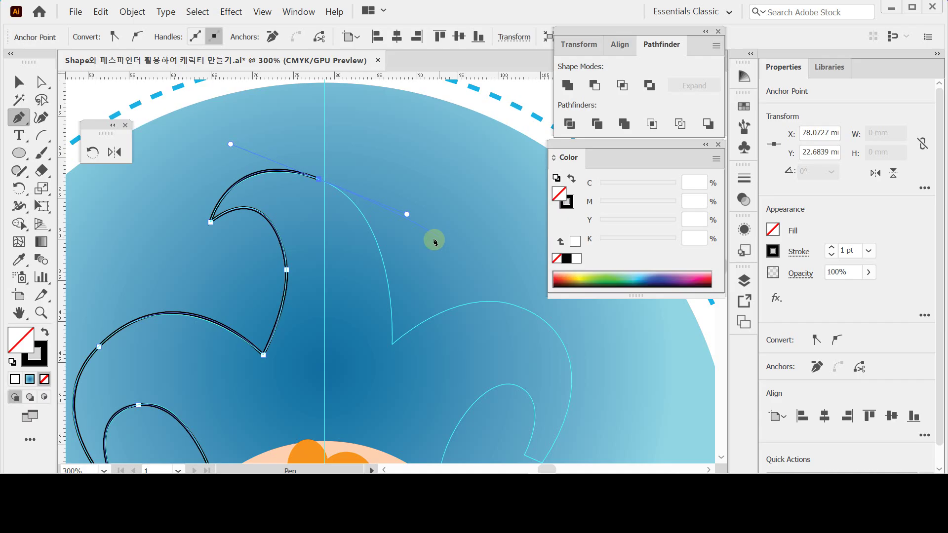
left_click(391, 344, "ctrl")
left_click(391, 344)
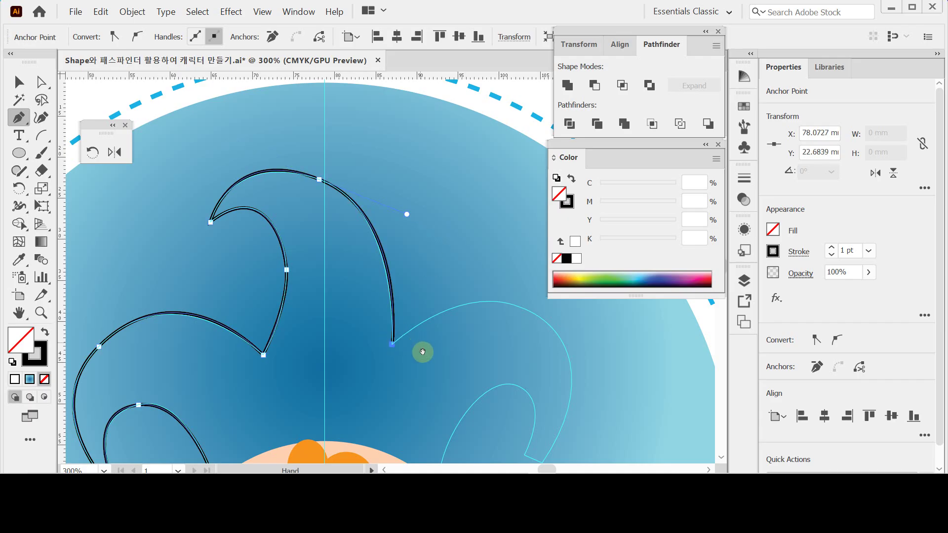
Trace the right horn's outer edge from the notch over its arch to the outer corner of the tip.
left_click_drag(424, 351, 284, 269)
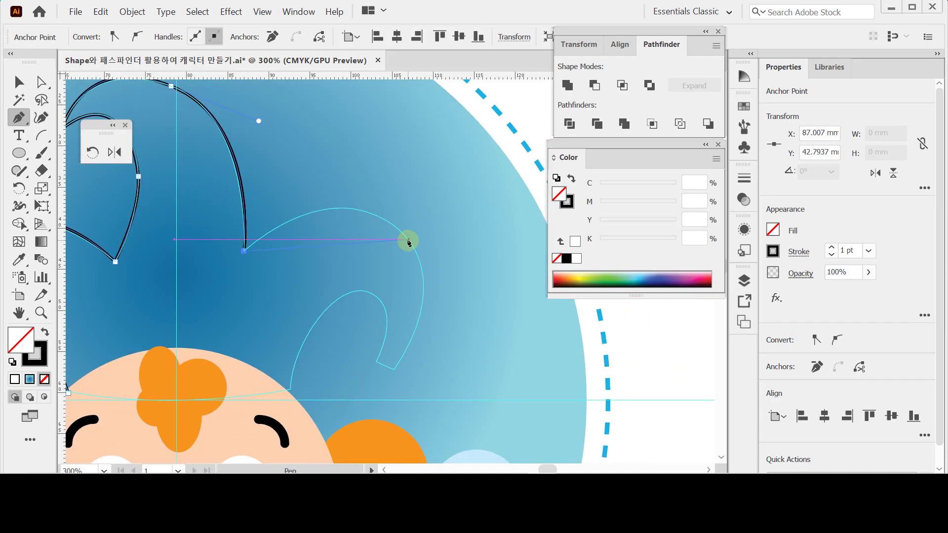
mouse_move(409, 241)
left_mouse_down()
mouse_move(440, 284)
mouse_move(484, 315)
left_mouse_up()
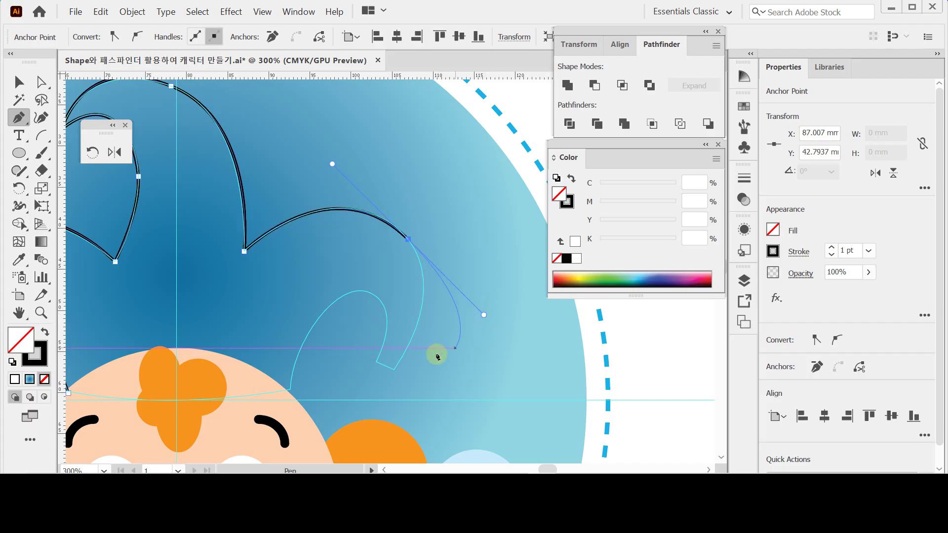
left_click_drag(434, 354, 454, 304)
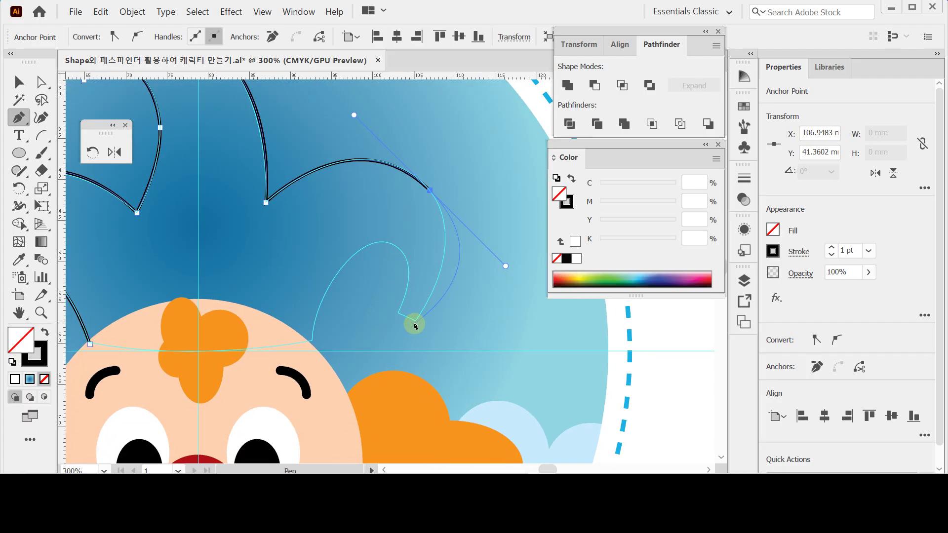
mouse_move(414, 323)
left_mouse_down()
mouse_move(444, 339)
mouse_move(469, 299)
left_mouse_up()
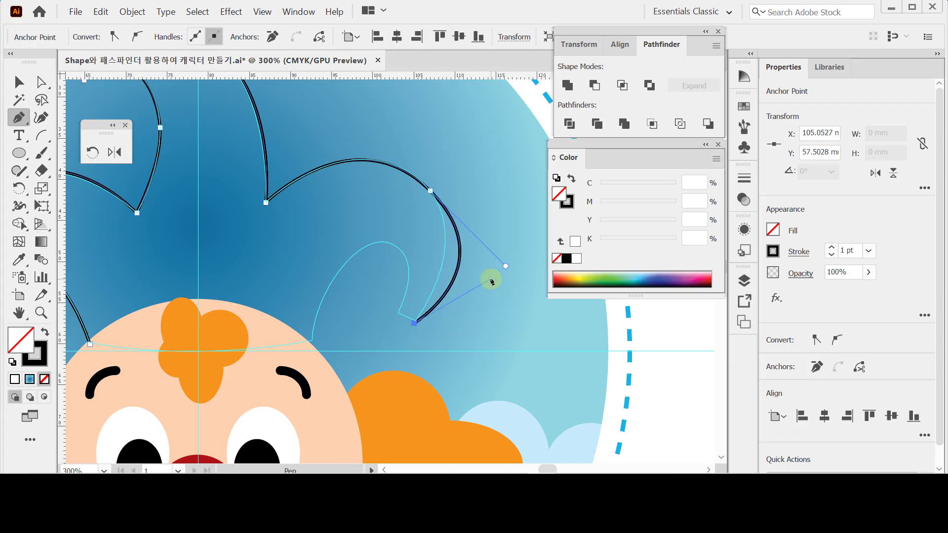
Adjust the direction handles and tip point of the right horn's outer curve to follow the guide.
left_click_drag(505, 267, 476, 257)
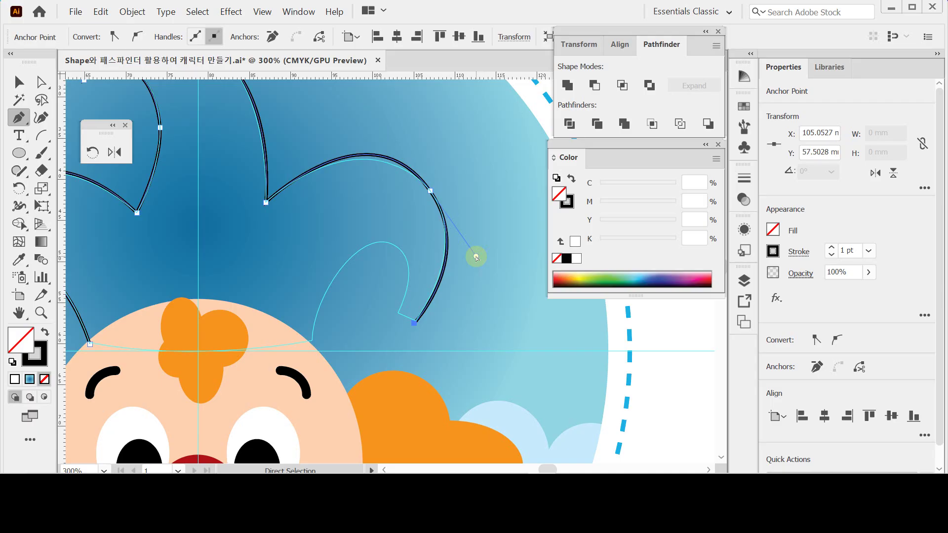
left_click(430, 191, "ctrl")
left_click_drag(413, 191, 424, 218)
mouse_move(379, 130)
left_mouse_down()
mouse_move(386, 137)
mouse_move(378, 140)
left_mouse_up()
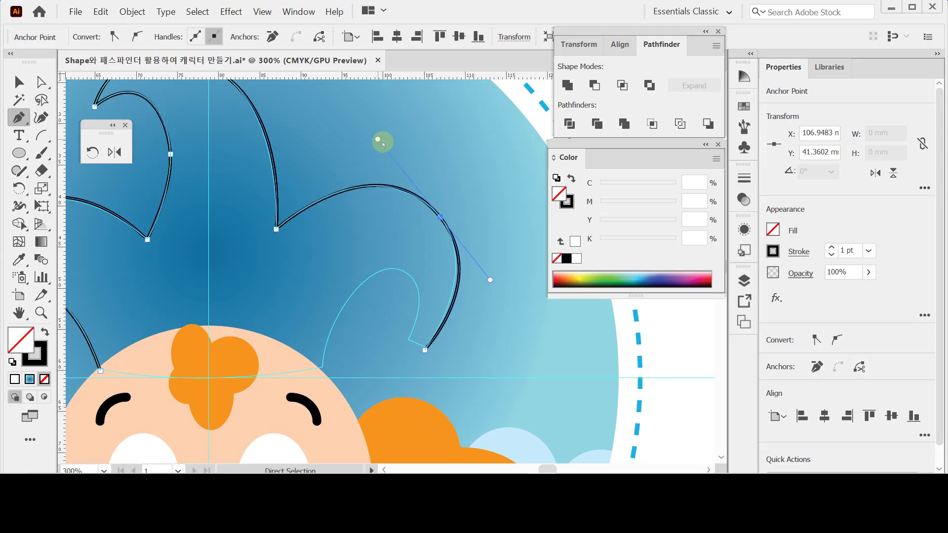
left_click(425, 351, "ctrl")
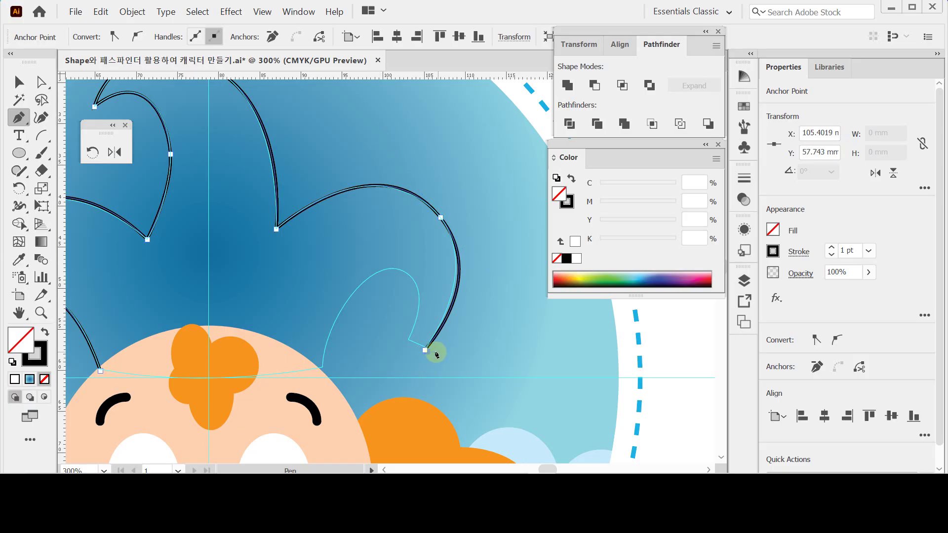
left_click(424, 351, "ctrl")
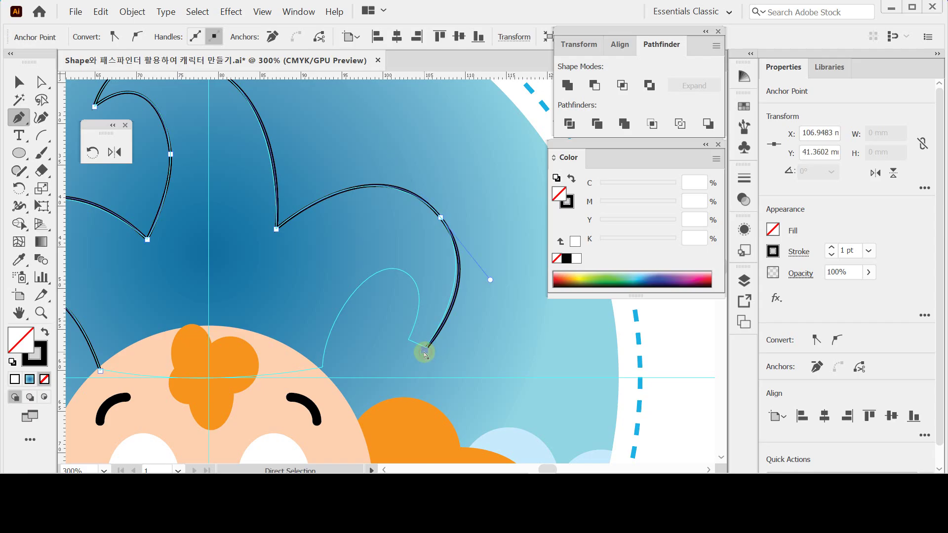
Continue the path across the right horn's tip and along its inner arch to the brim's right end.
left_click(425, 351)
key("space")
left_click_drag(452, 348, 456, 324)
left_click(412, 315)
left_click(393, 246)
left_click_drag(377, 254, 344, 235)
left_click(326, 346)
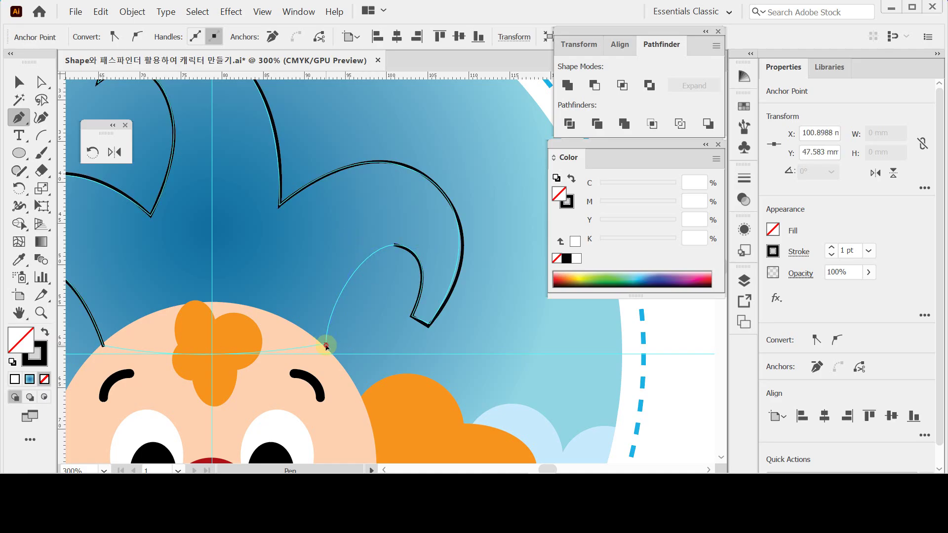
Adjust the direction handle of the right horn's inner arch so the curve follows the guide.
left_click_drag(327, 342, 381, 306)
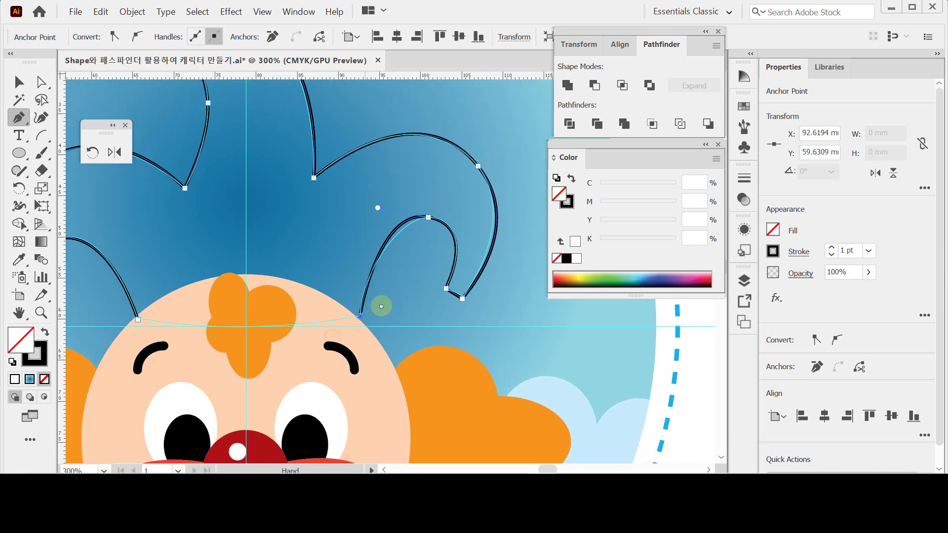
left_click(394, 203)
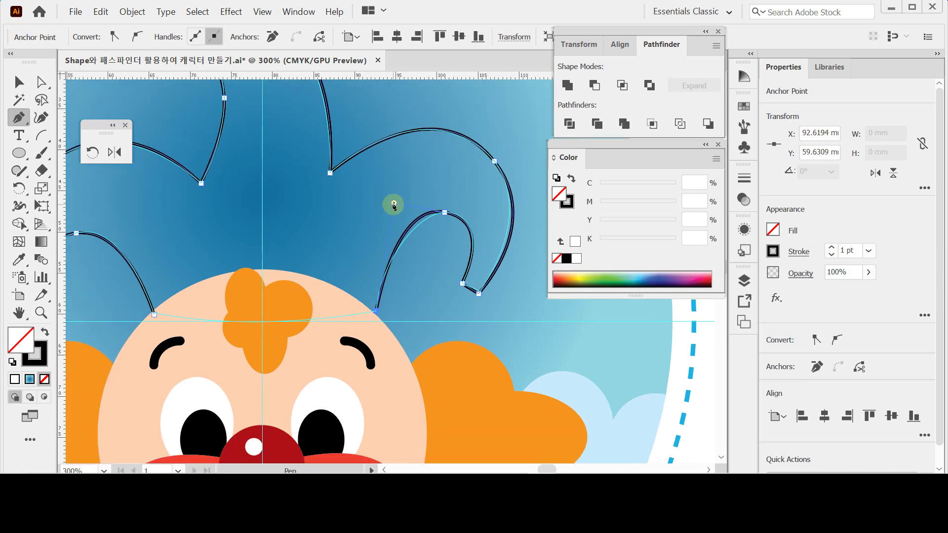
key("alt")
left_click_drag(394, 203, 384, 220)
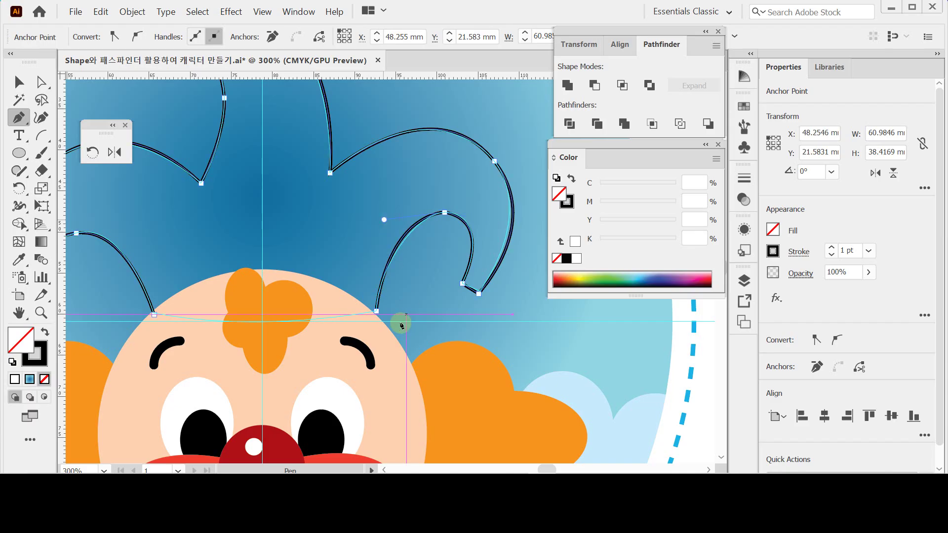
Close the hat outline with a curved brim segment running from the right end back to the starting point.
left_click(376, 313)
left_click_drag(387, 322, 419, 309)
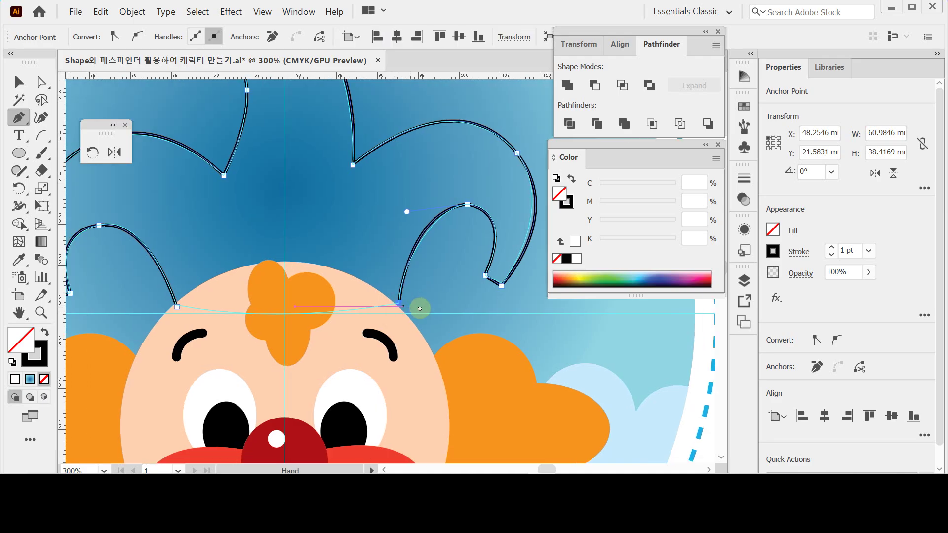
left_click_drag(186, 302, 95, 279)
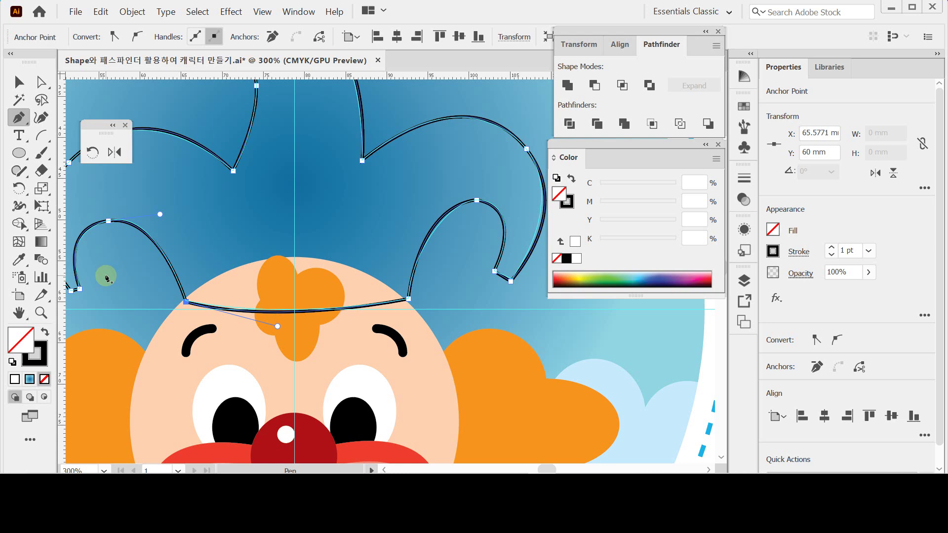
Trace the lengthwise curved guide inside the left horn from below its tip to just below the brim, refining its upper curve.
left_click_drag(182, 217, 210, 252)
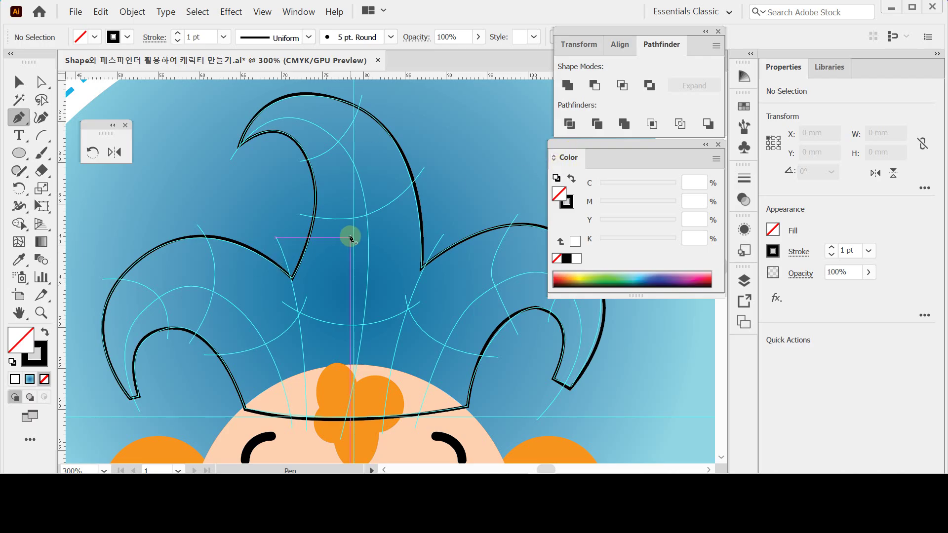
left_click_drag(328, 283, 338, 245)
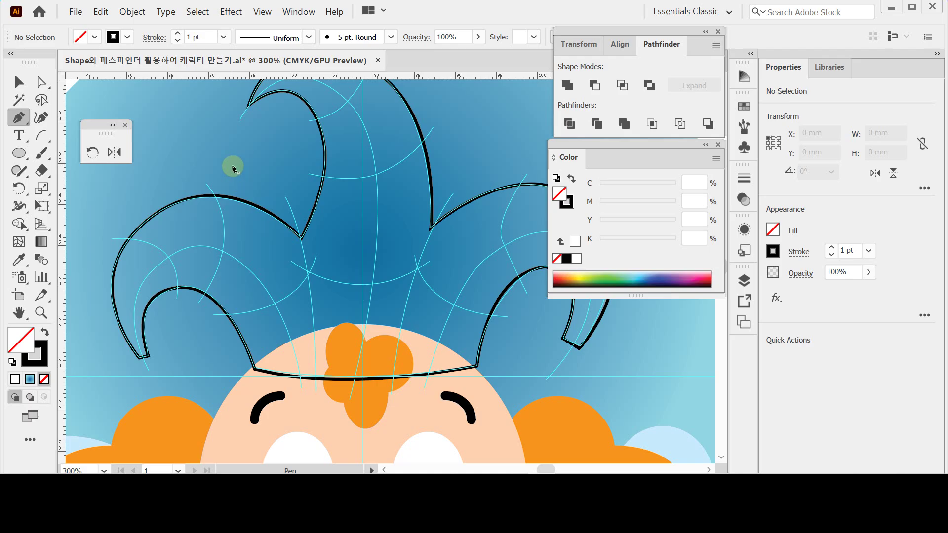
key("space")
left_click_drag(241, 275, 243, 222)
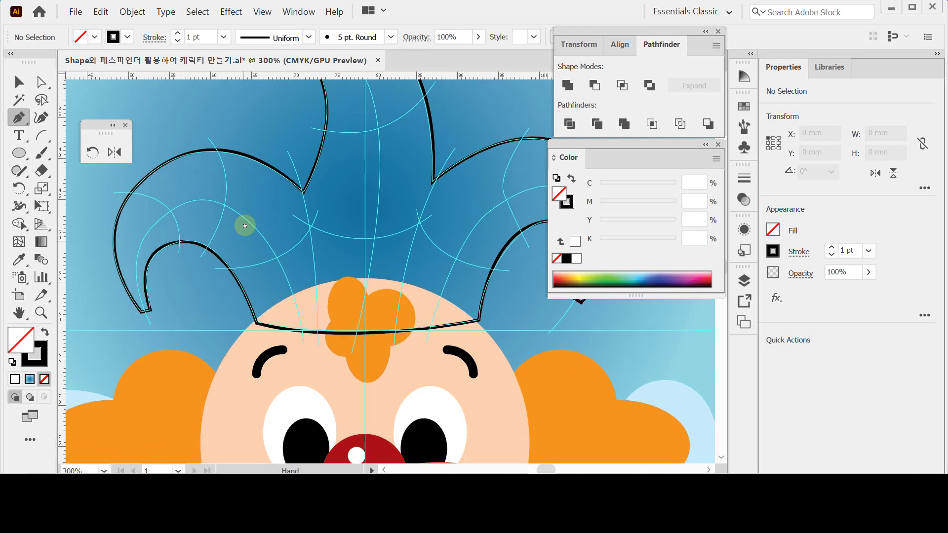
left_click(153, 324)
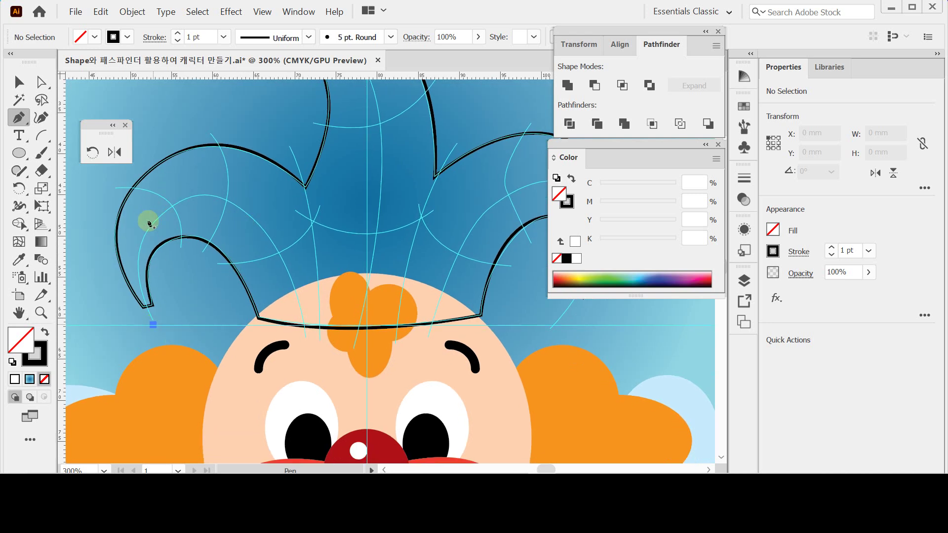
left_click_drag(154, 222, 194, 191)
left_click_drag(274, 244, 313, 303)
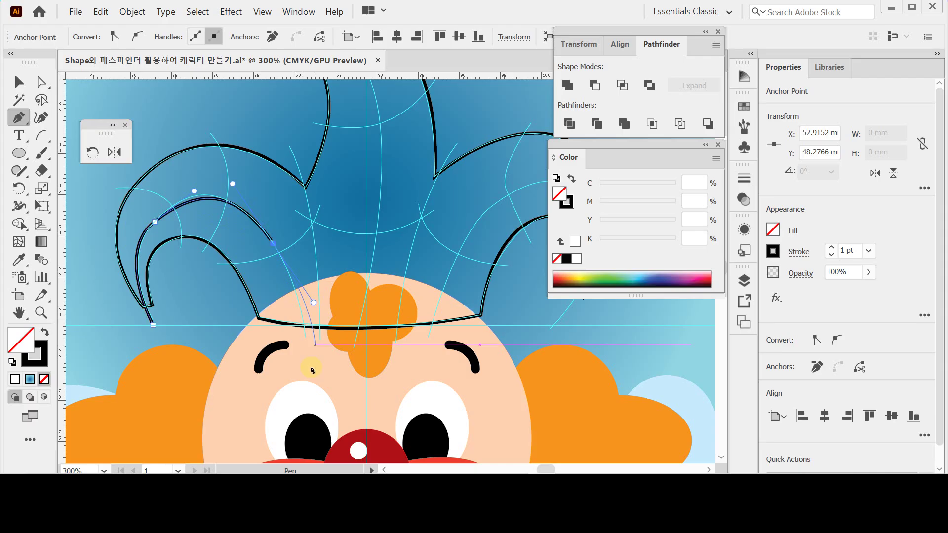
left_click(306, 364)
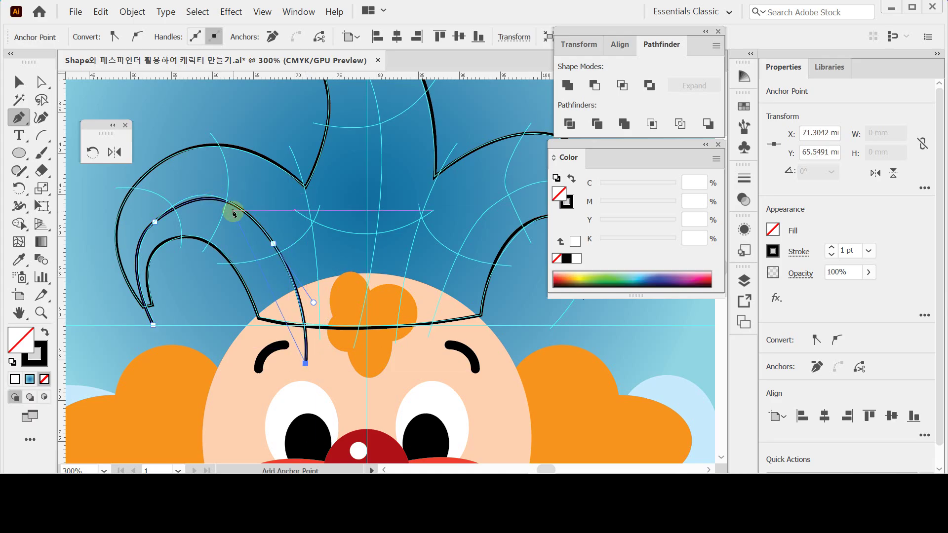
left_click_drag(274, 244, 192, 188)
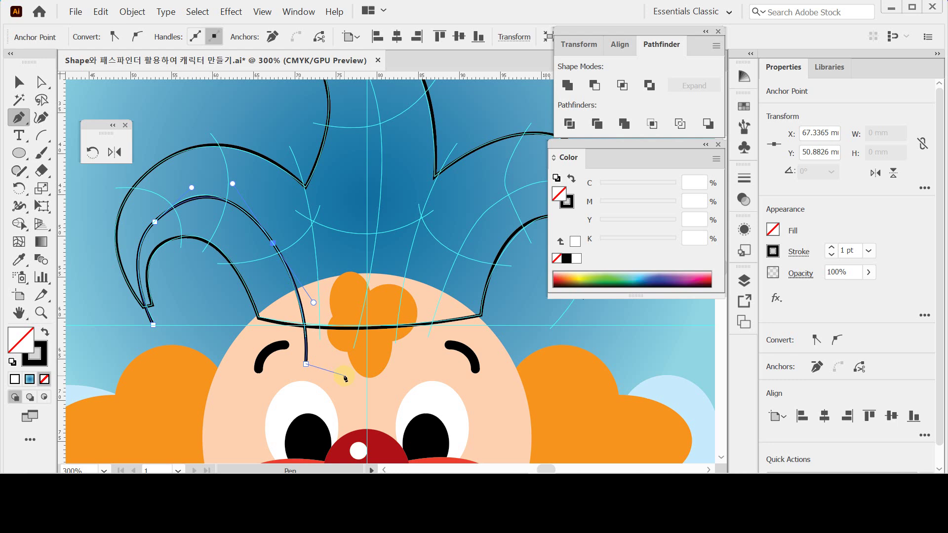
left_click_drag(344, 378, 99, 187)
left_click(96, 188)
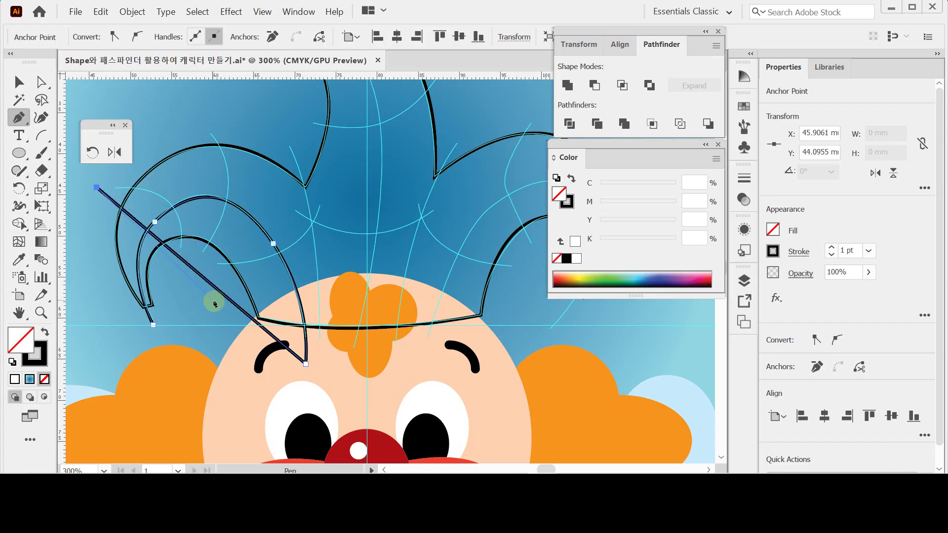
left_click(101, 12)
left_click(124, 28)
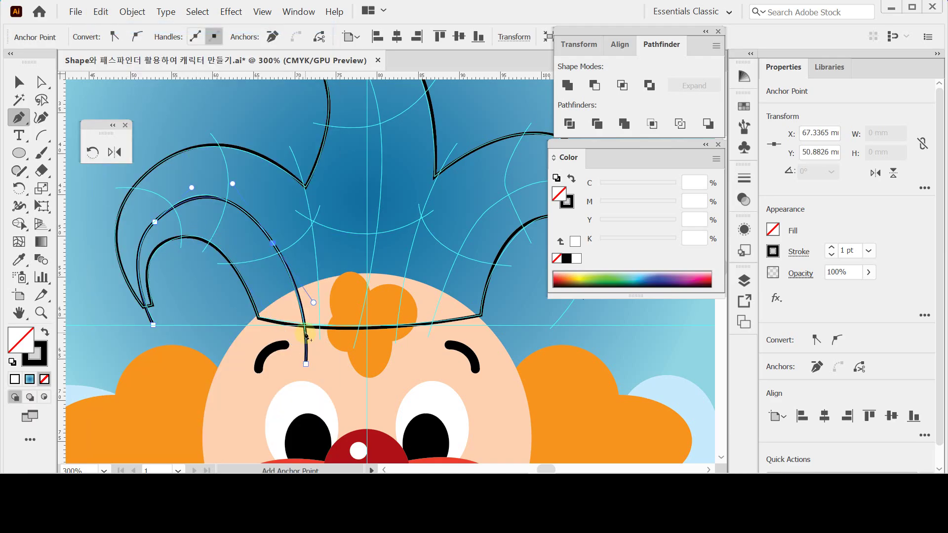
End the left horn's lengthwise path and trace the two crosswise guides over its tip section and middle as separate open curves.
left_click_drag(325, 366, 307, 324)
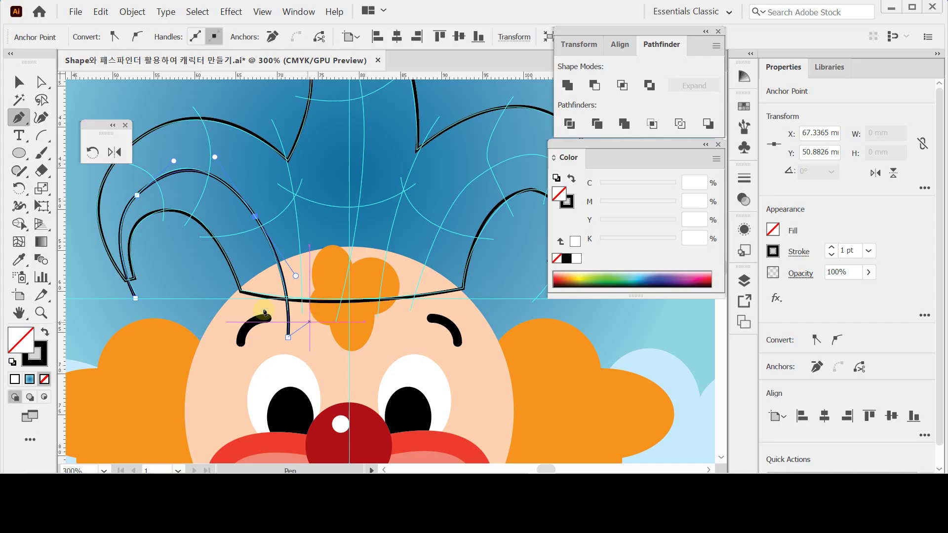
key("ctrl")
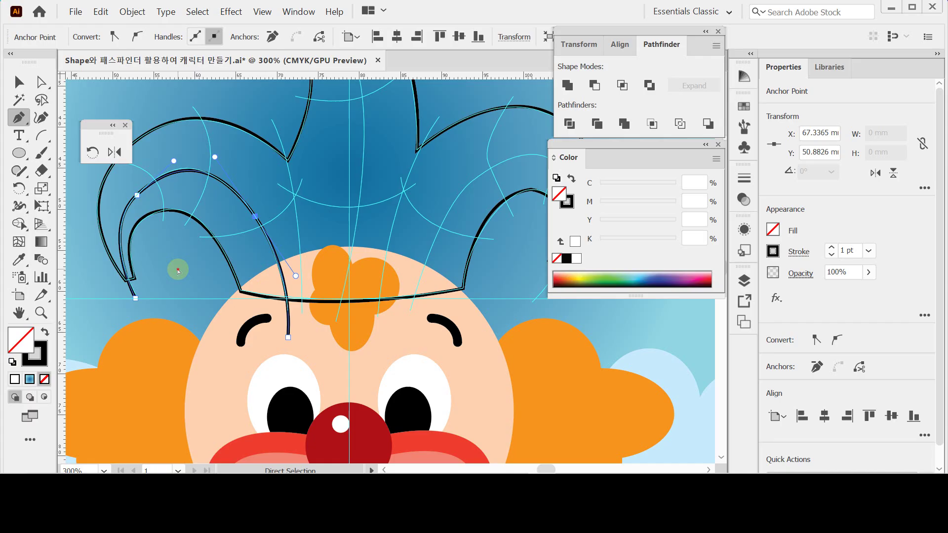
left_click(177, 271, "ctrl")
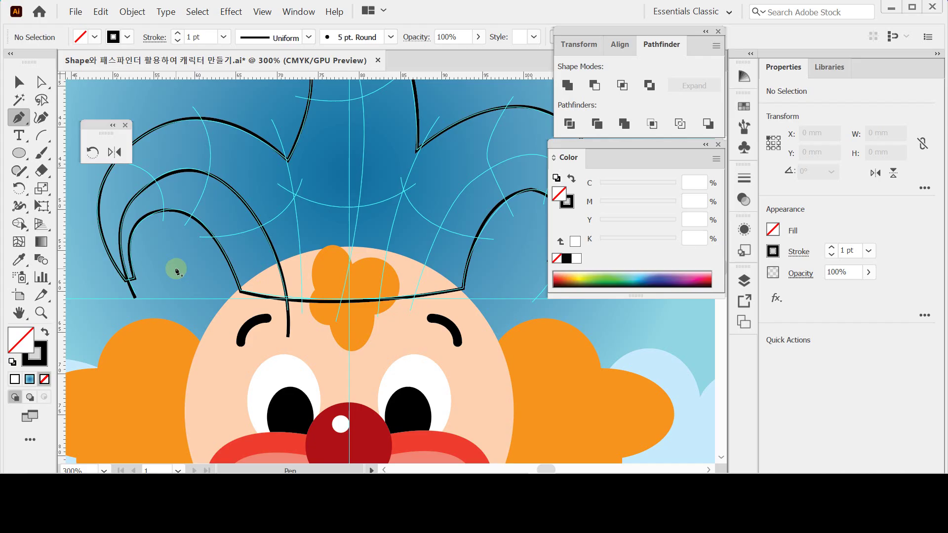
scroll(229, 241, "up", 2)
scroll(230, 241, "left", 3)
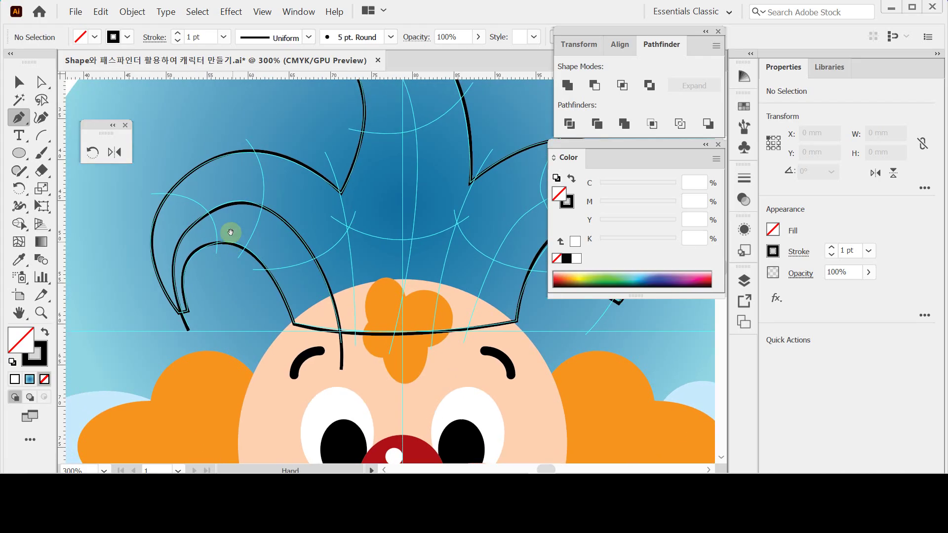
left_click(147, 193)
left_click_drag(216, 258, 219, 343)
left_click(231, 295, "ctrl")
left_click(242, 136)
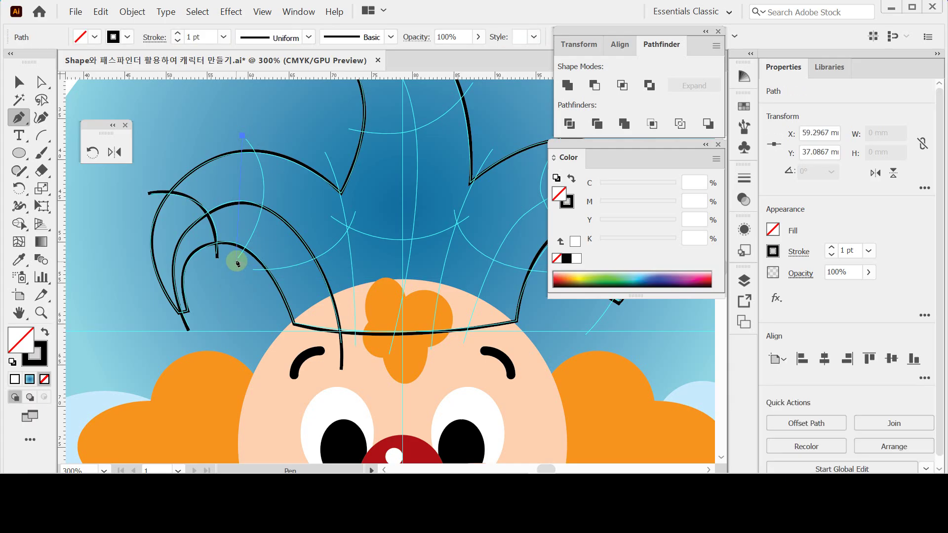
left_click_drag(238, 261, 186, 350)
left_click(246, 310, "ctrl")
Trace the lengthwise guide from just above the notch between the left and centre horns down to below the brim.
left_click(324, 149)
left_click_drag(348, 222, 338, 191)
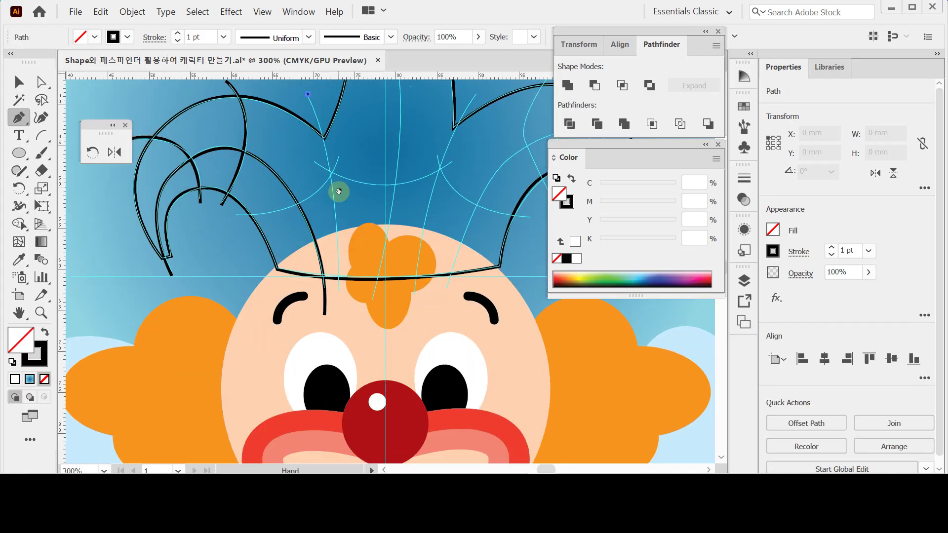
left_click_drag(339, 296, 332, 393)
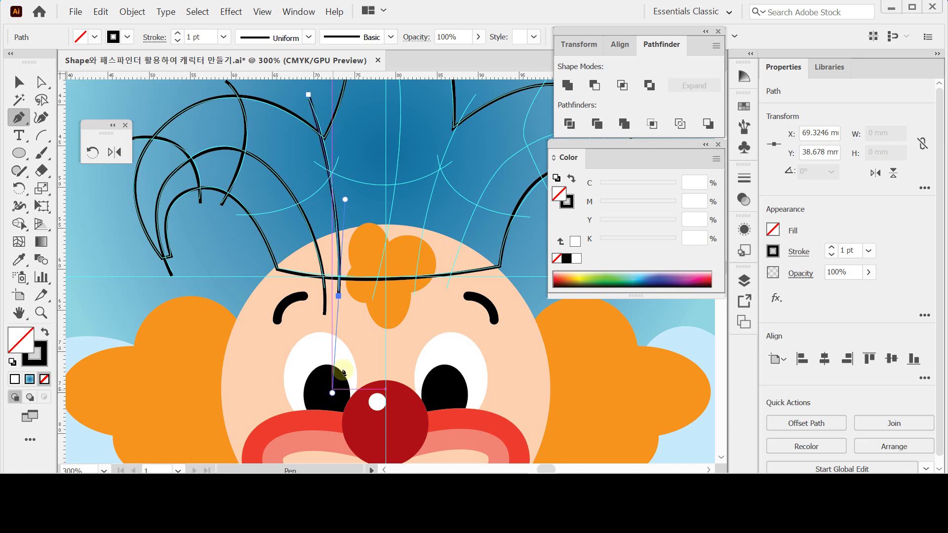
key("ctrl")
left_click(354, 310, "ctrl")
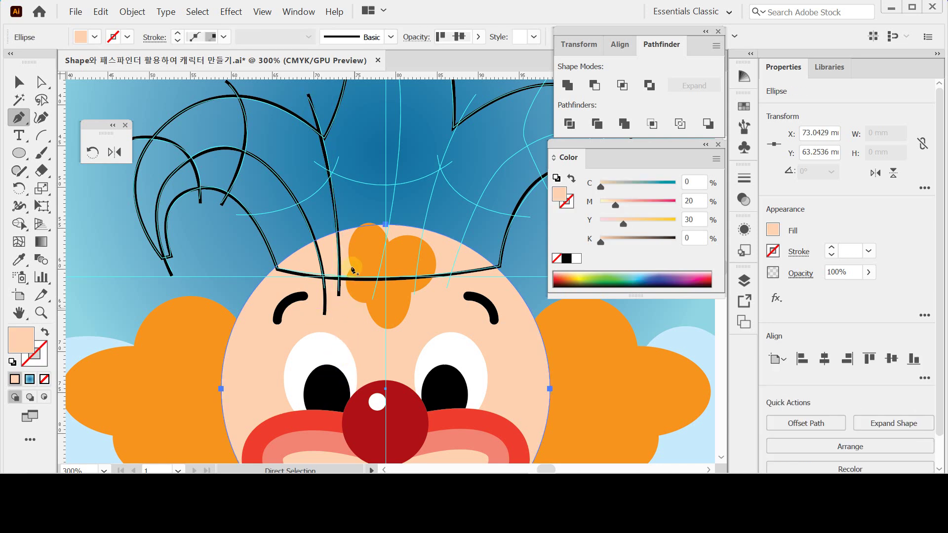
Trace the crosswise guide at the left horn's base as an open curve with the default black stroke and no fill.
left_click_drag(339, 209, 337, 286)
left_click(237, 292)
left_click_drag(340, 236, 360, 174)
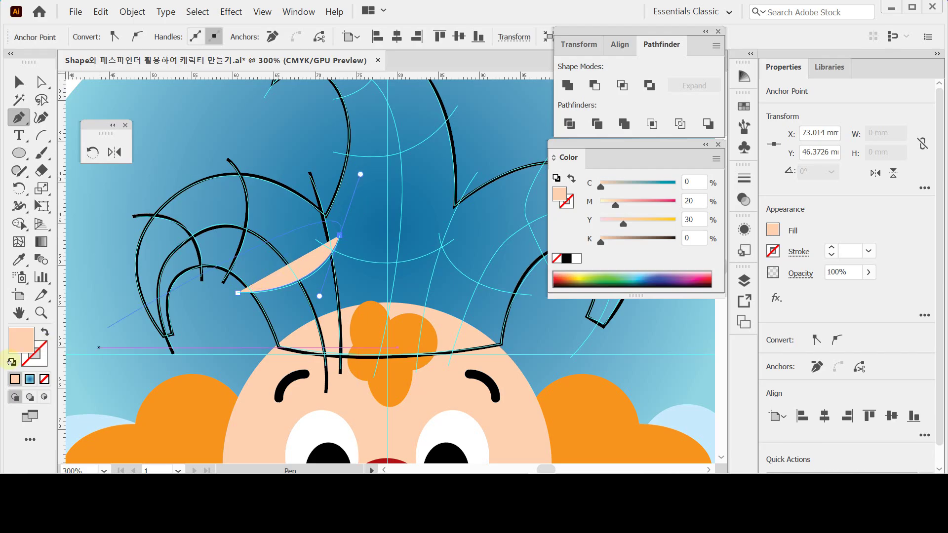
left_click(13, 362)
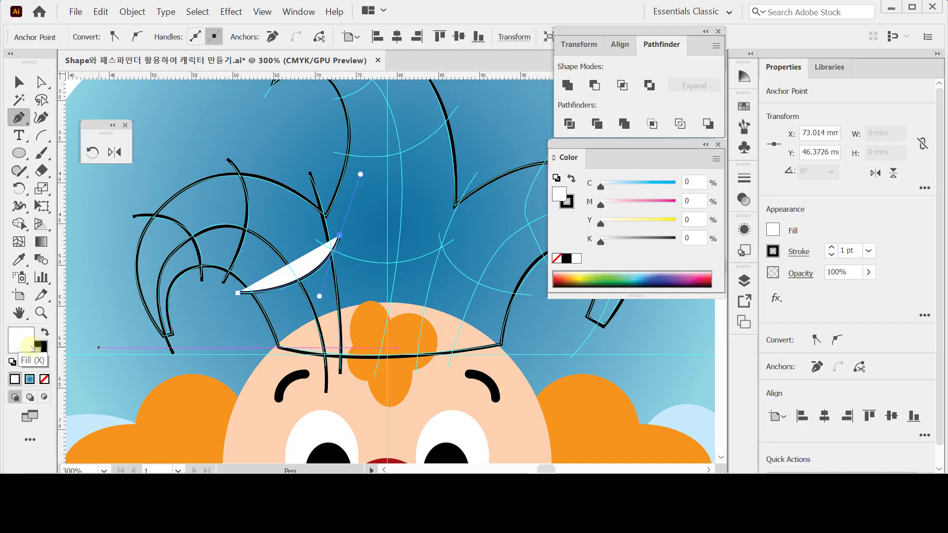
left_click(45, 379)
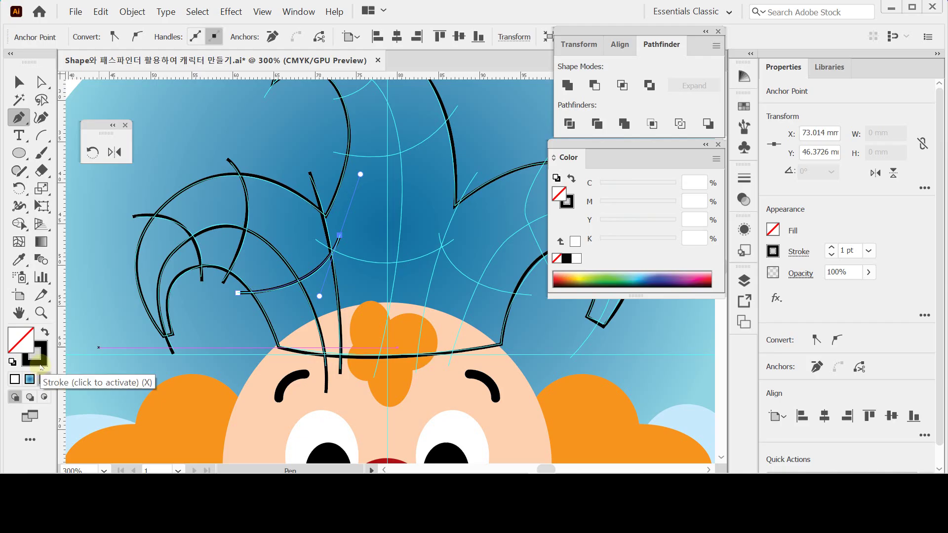
left_click(12, 362)
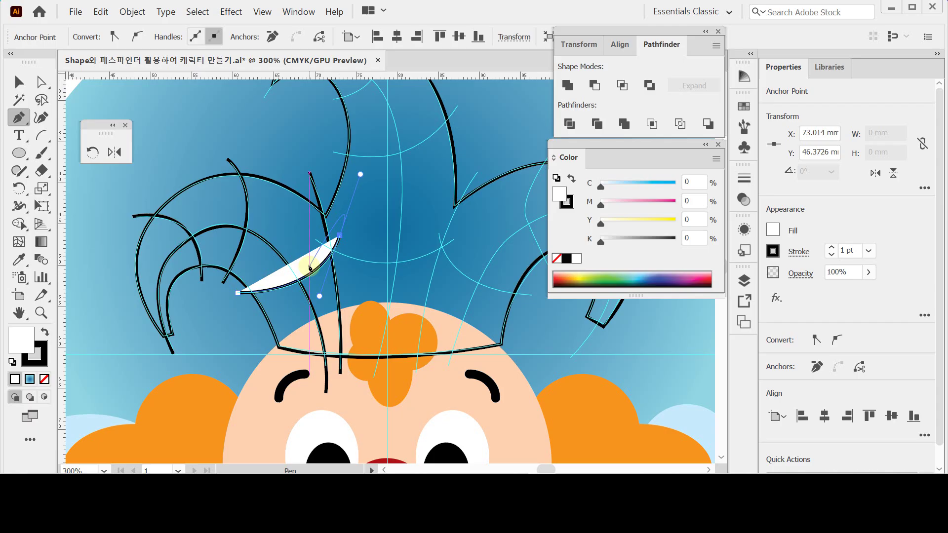
left_click(45, 379)
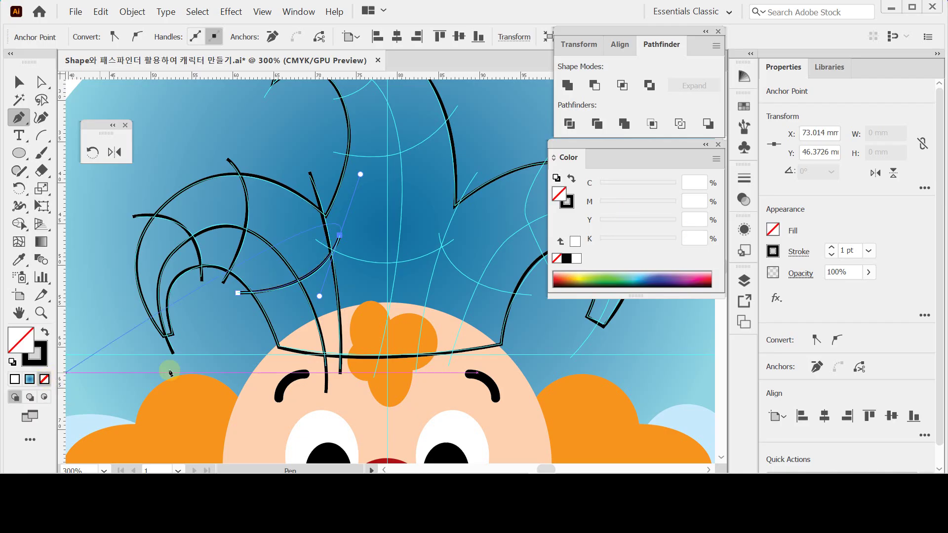
left_click(240, 293)
left_click(275, 144, "ctrl")
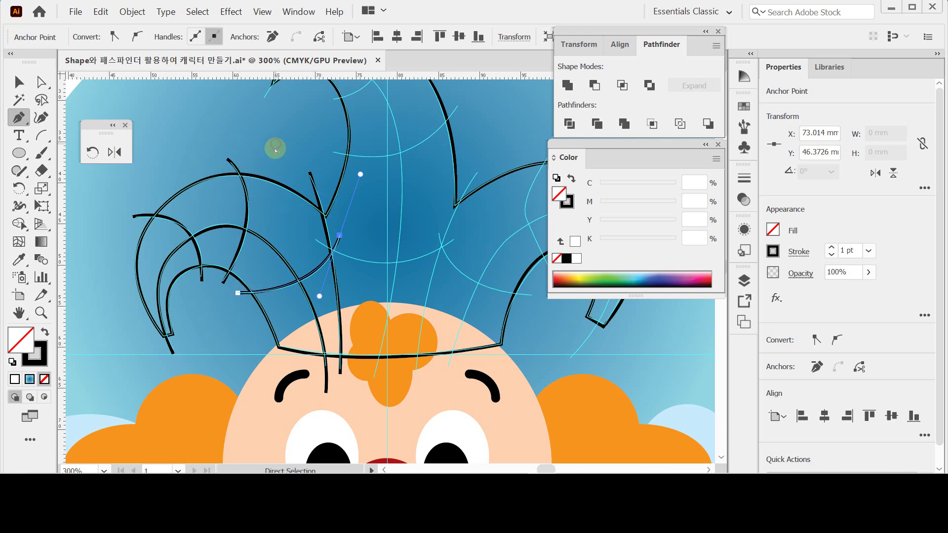
Trace the centre horn's lengthwise guide as an open curve from its tip, over the bend, to just below the brim.
left_click_drag(319, 159, 300, 230)
left_click(362, 213, "ctrl+alt")
left_click_drag(383, 229, 326, 135)
left_click(252, 147)
left_click_drag(314, 126, 353, 149)
left_click_drag(322, 335, 293, 409)
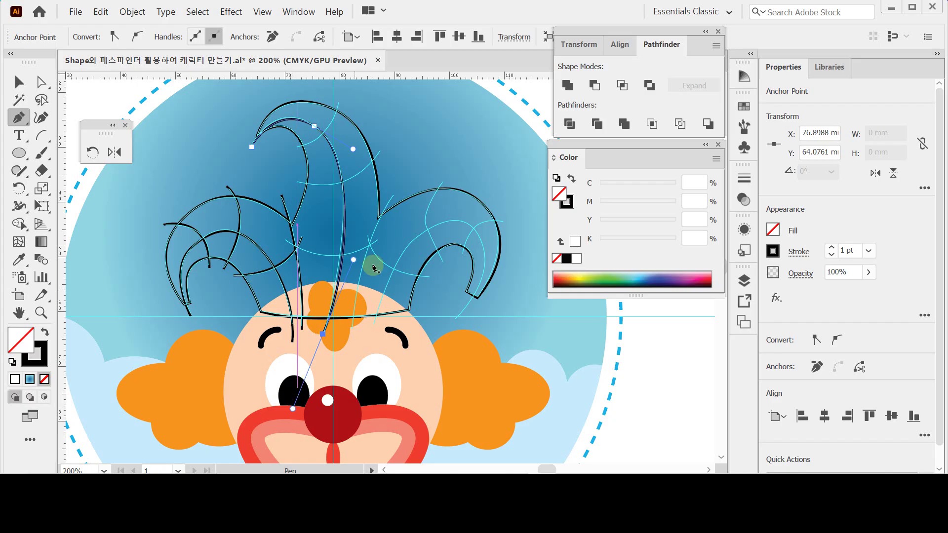
key("ctrl")
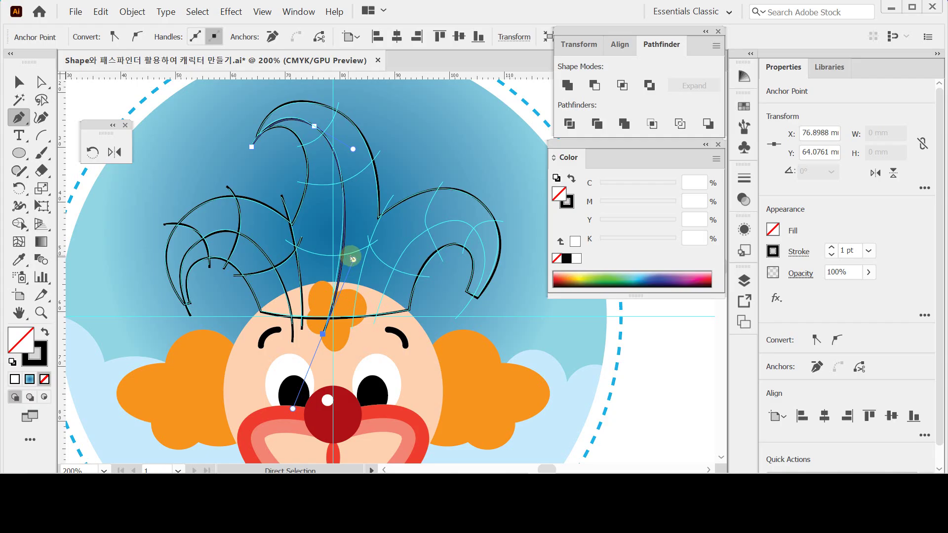
left_click(358, 261, "ctrl")
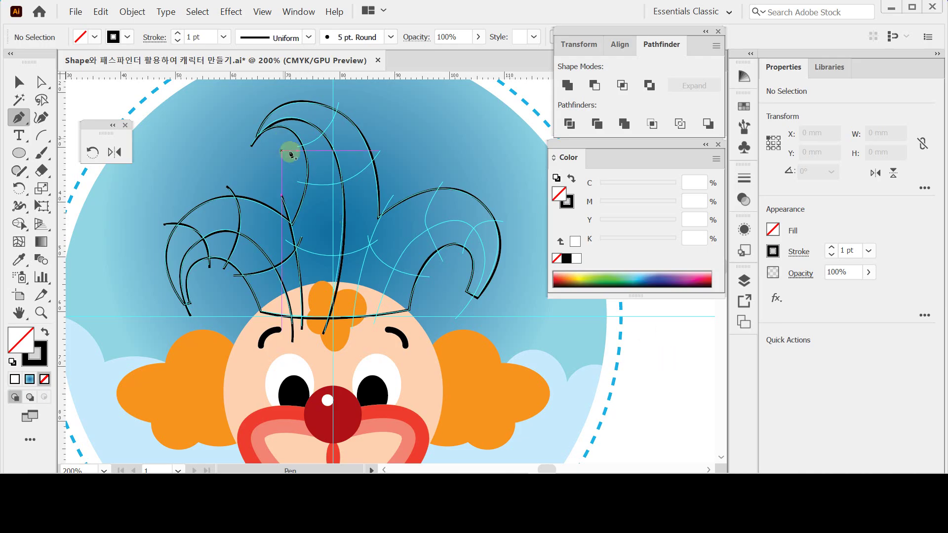
Trace the crosswise guide nearest the centre horn's tip as a curve extending just beyond the horn's outer edge.
left_click_drag(294, 147, 339, 102)
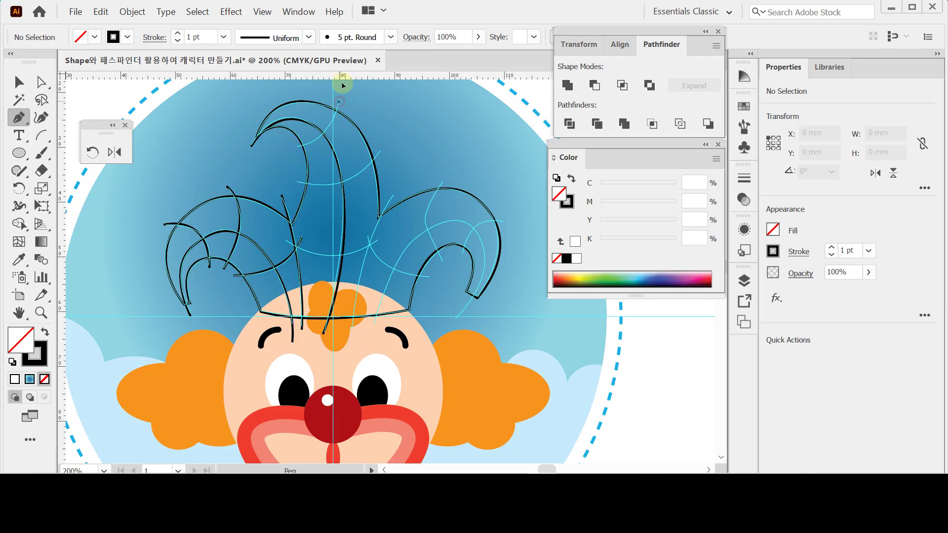
scroll(344, 84, "up", 2)
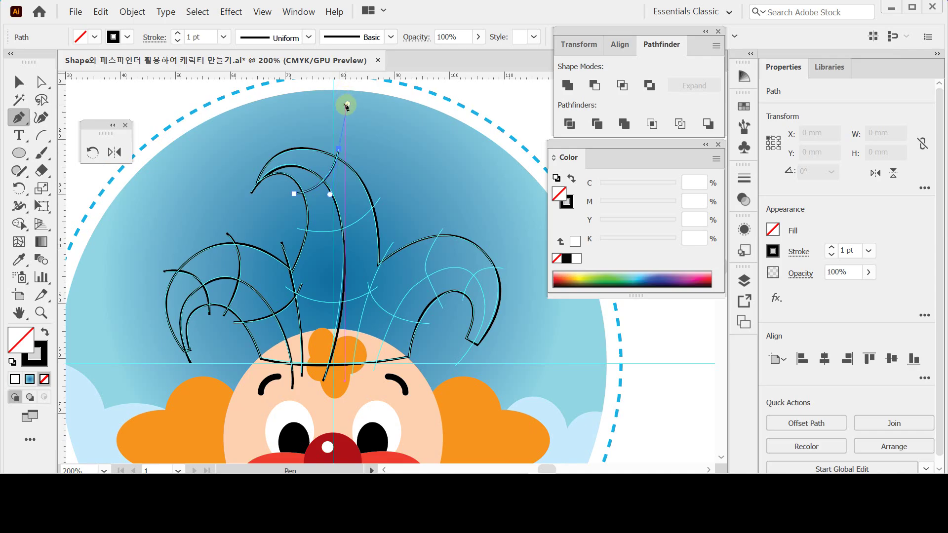
left_click(348, 105)
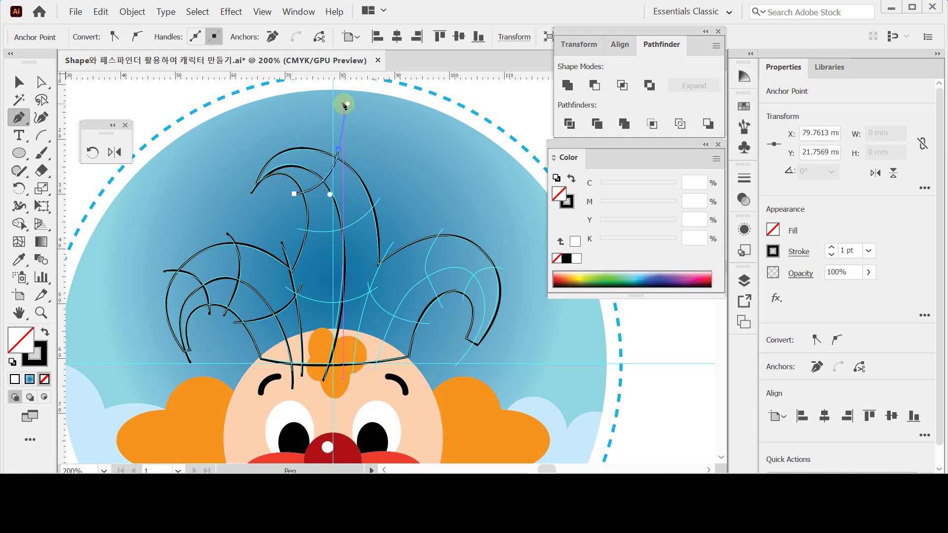
Select the hat outline and all its dividing curves together in Outline view, and return to the colour preview.
key("v")
left_click(504, 267)
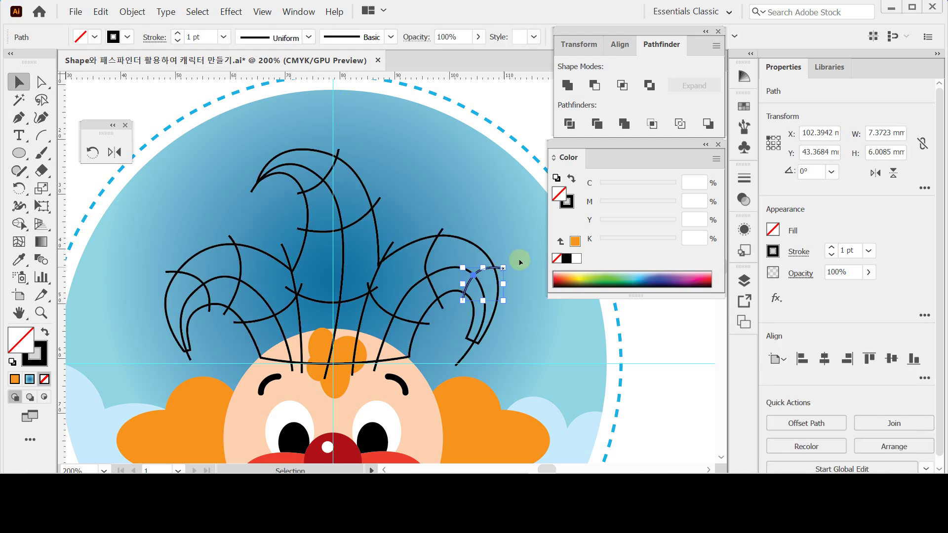
left_click(17, 118)
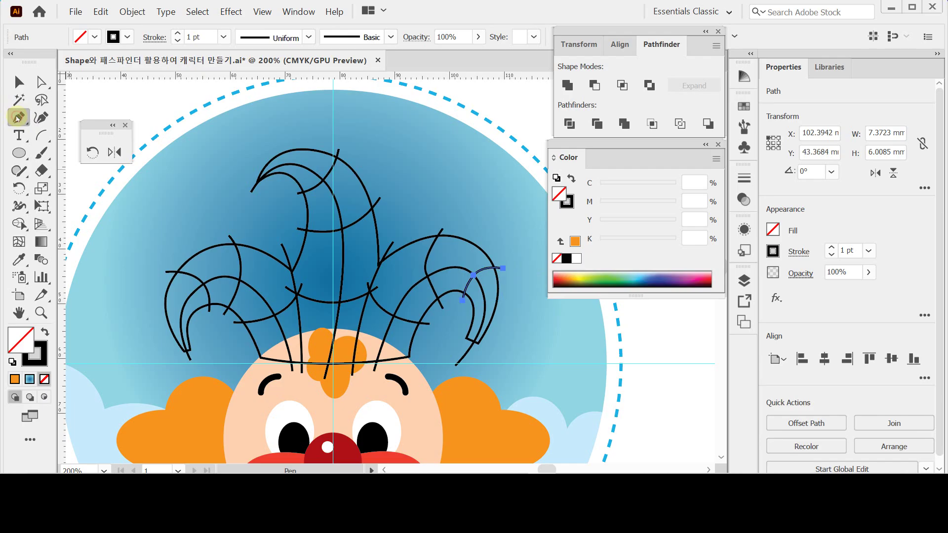
left_click(19, 80)
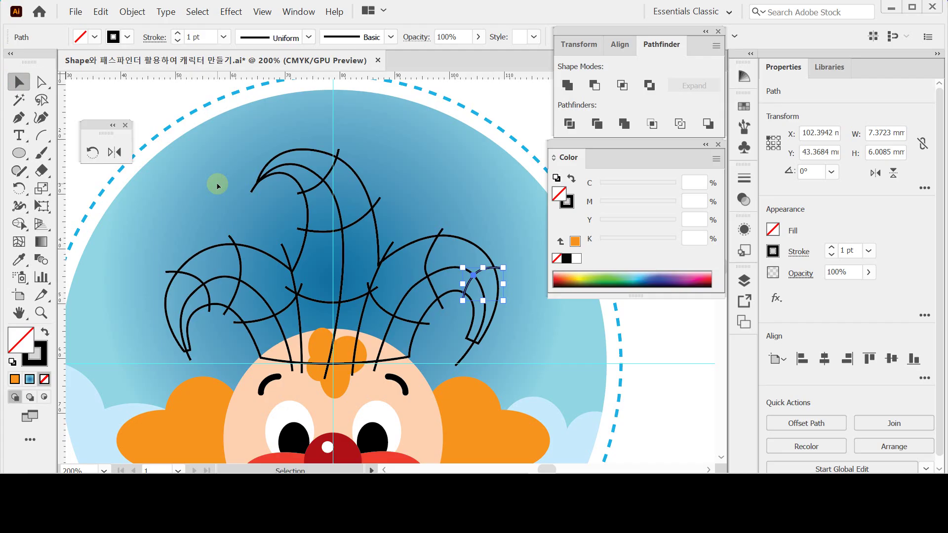
key("ctrl")
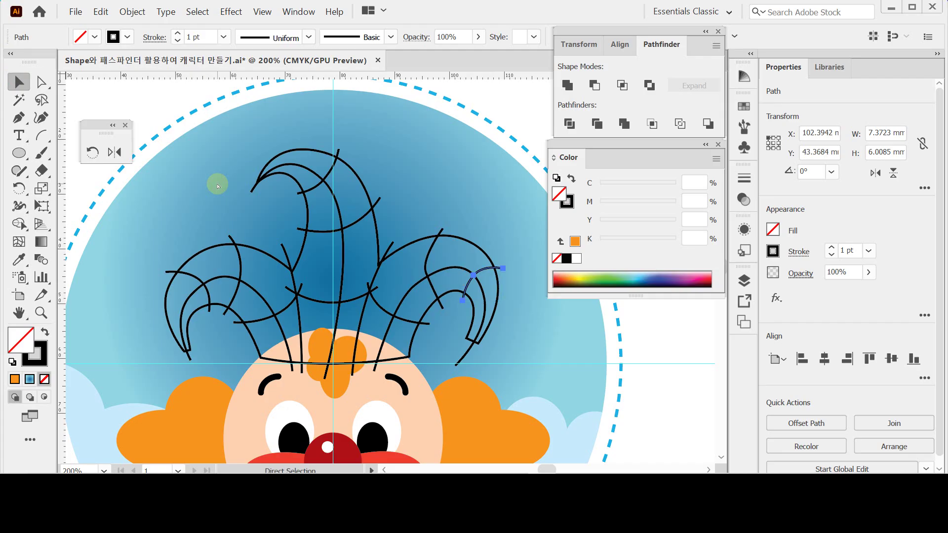
key("ctrl+y")
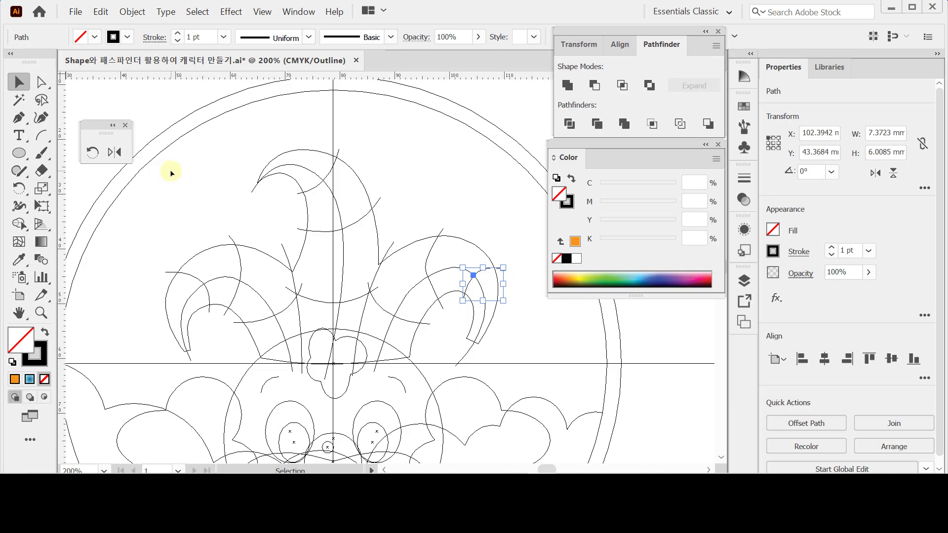
left_click_drag(180, 168, 491, 313)
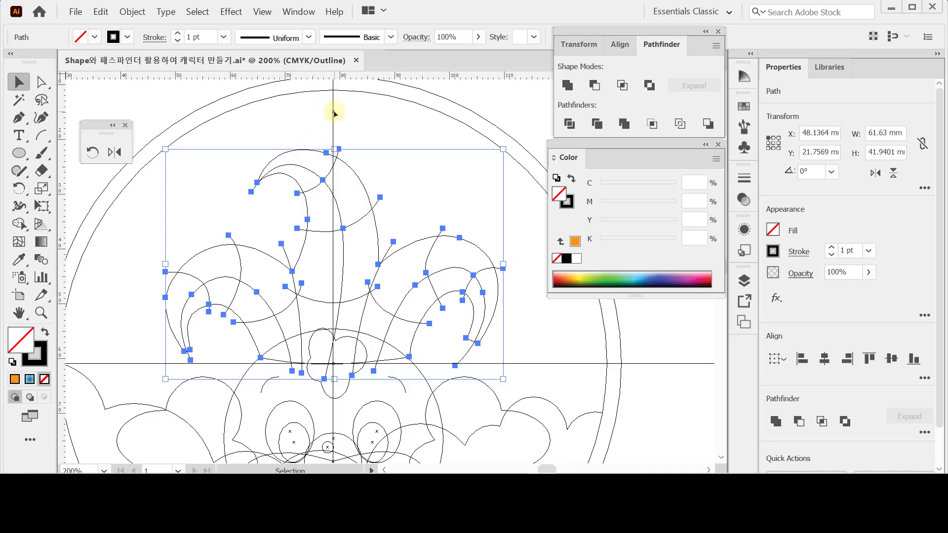
key("ctrl")
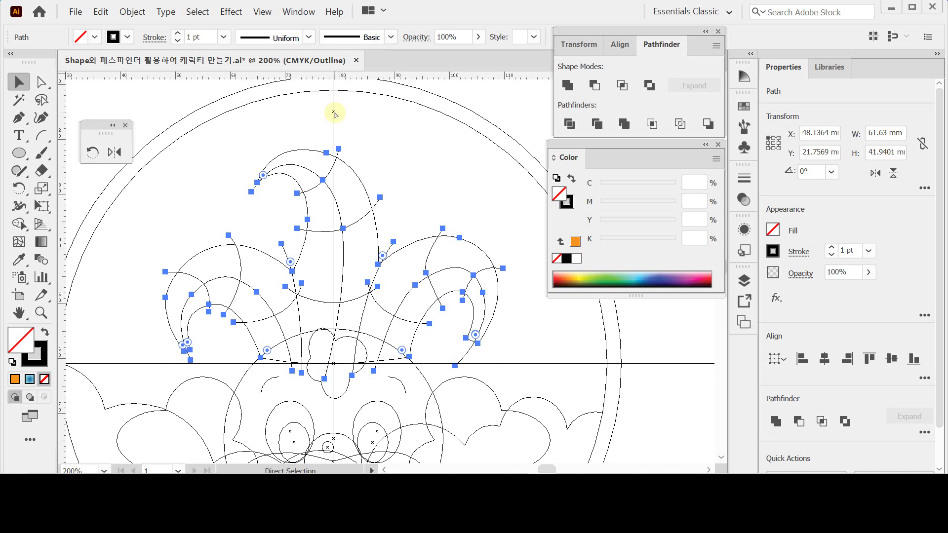
key("ctrl+y")
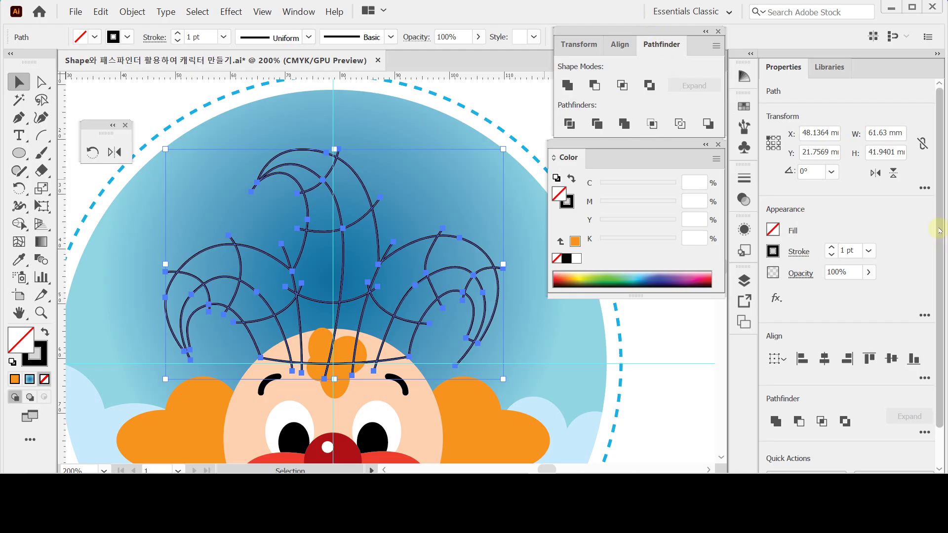
Divide the selected hat paths into separate closed shapes, and restore the default white fill and black stroke with nothing selected.
left_click_drag(938, 229, 943, 274)
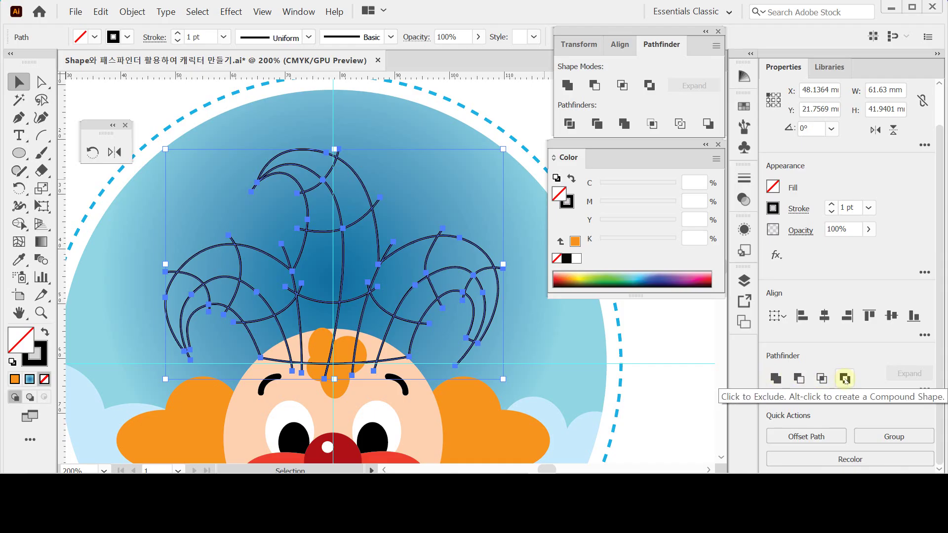
left_click(924, 389)
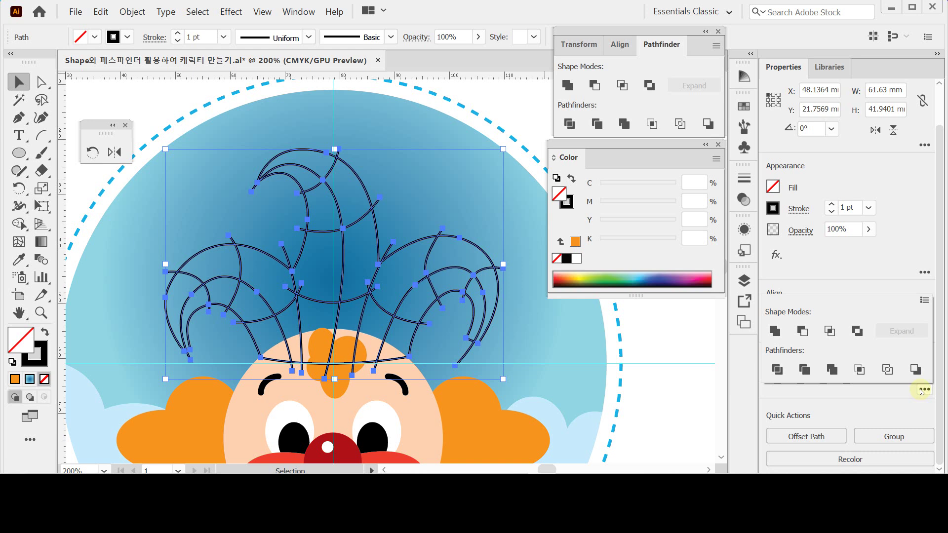
left_click(779, 372)
left_click(778, 370)
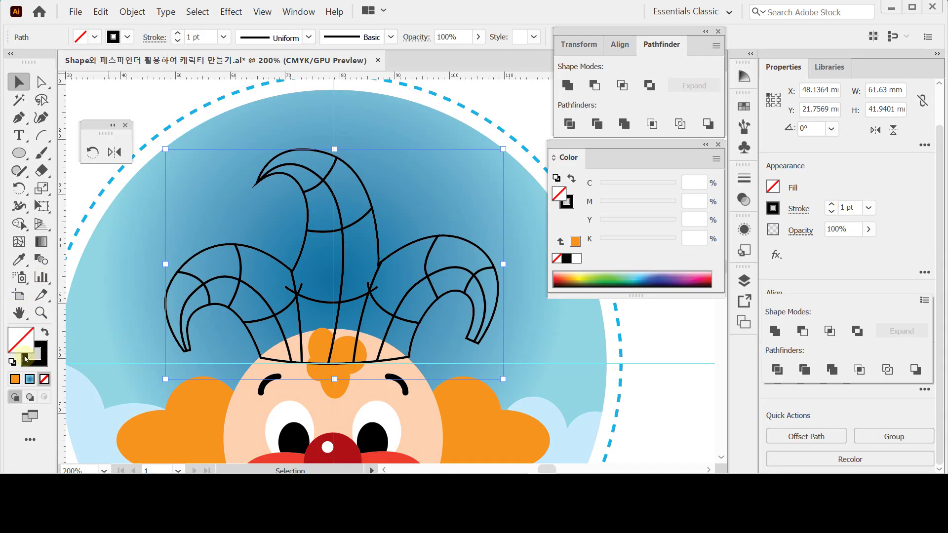
key("ctrl+shift+a")
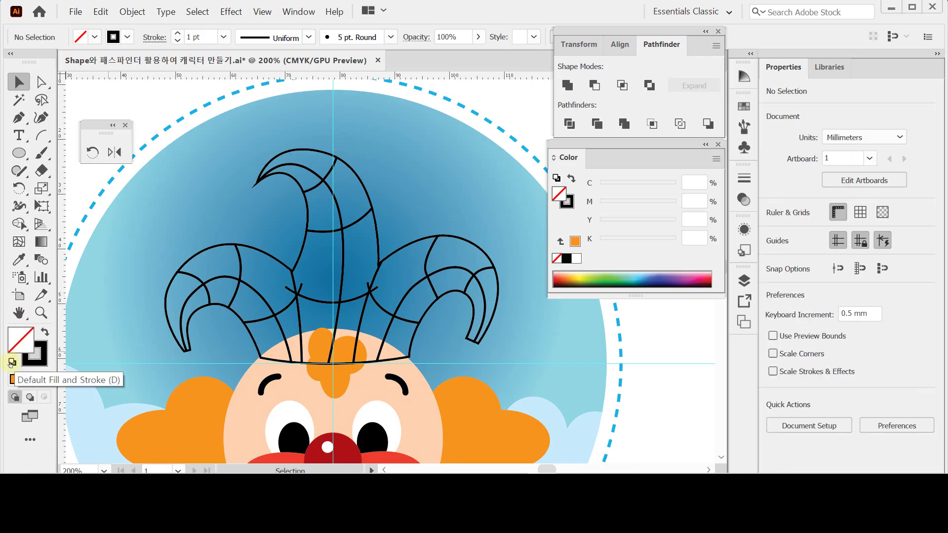
left_click(11, 363)
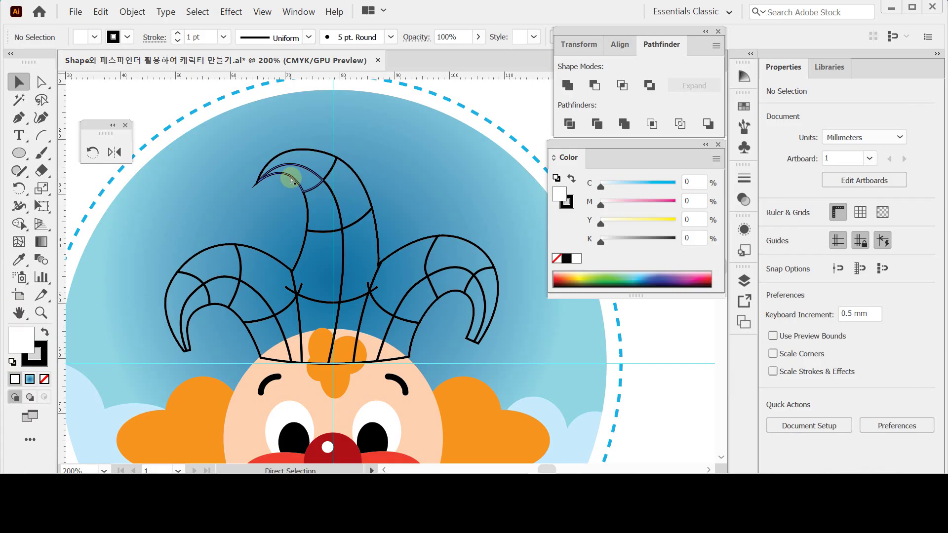
Select the divided hat group and apply the default white fill and 1 pt black stroke to it.
key("ctrl+a")
left_click(171, 85)
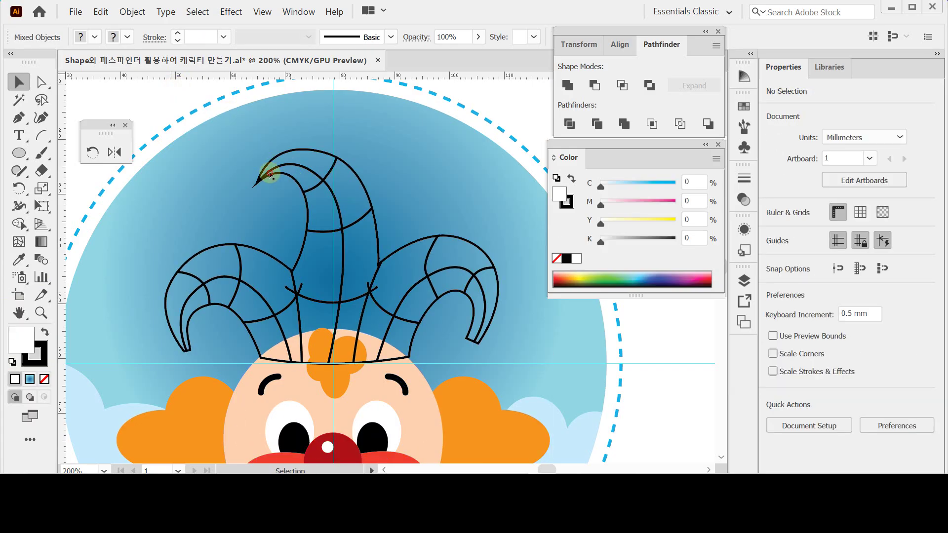
left_click(271, 174)
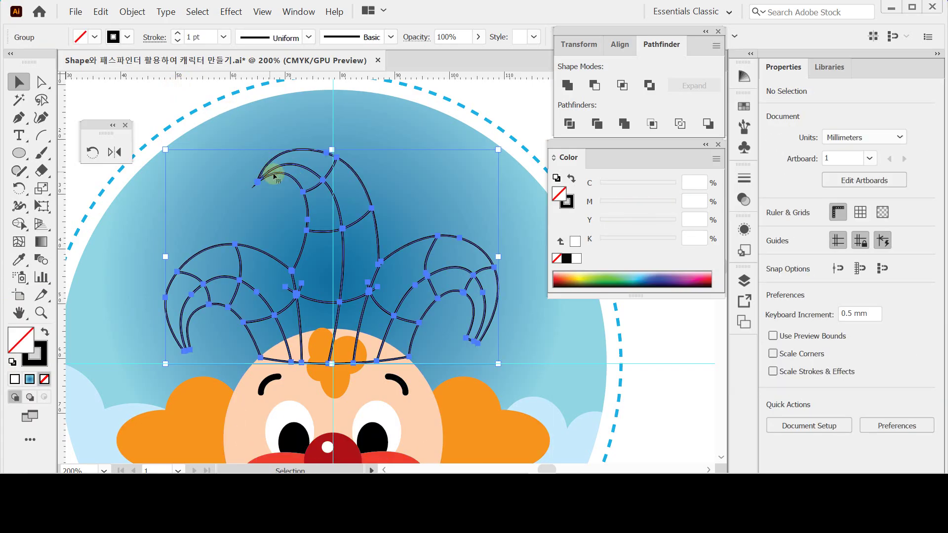
left_click(12, 363)
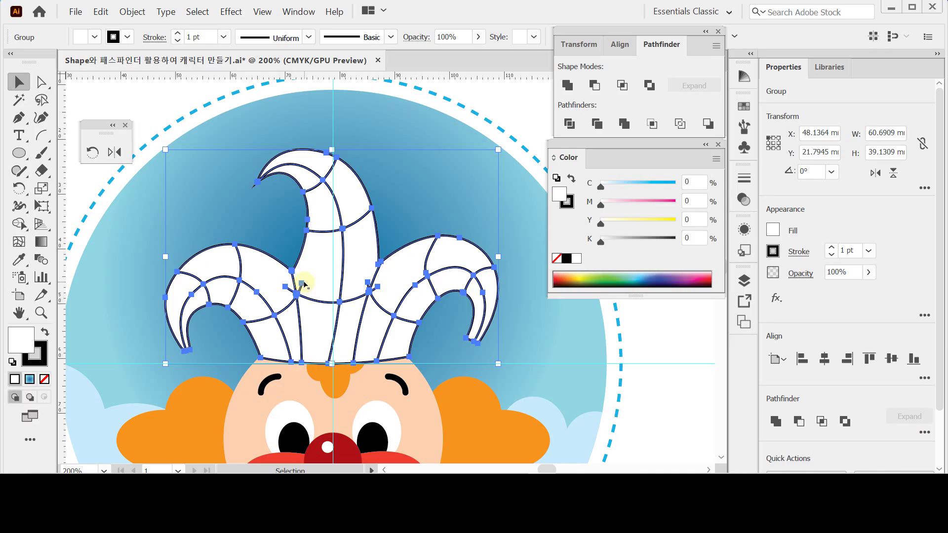
Isolate the hat group and unite each panel with stray line ends beside the centre horn's base to remove those spurs.
double_click(329, 285)
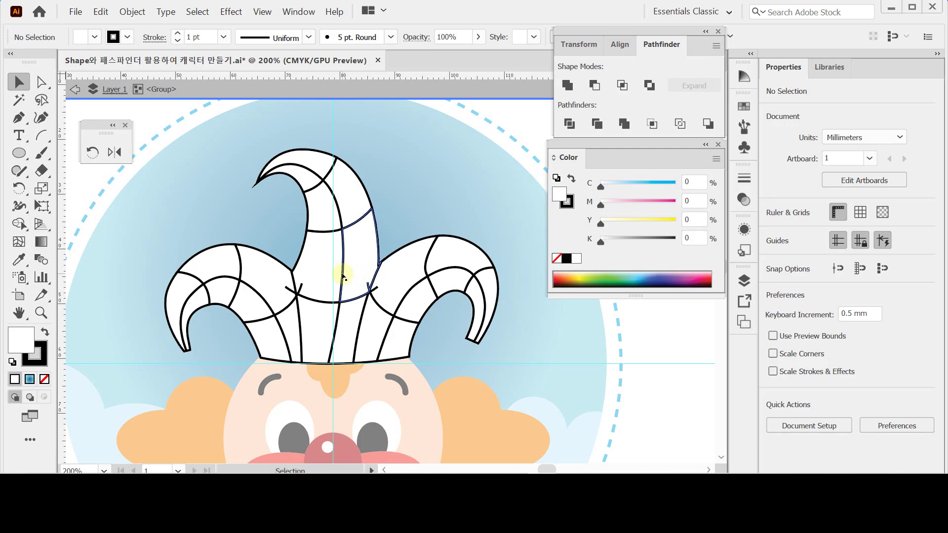
scroll(343, 276, "down", 1)
scroll(343, 276, "down", 1)
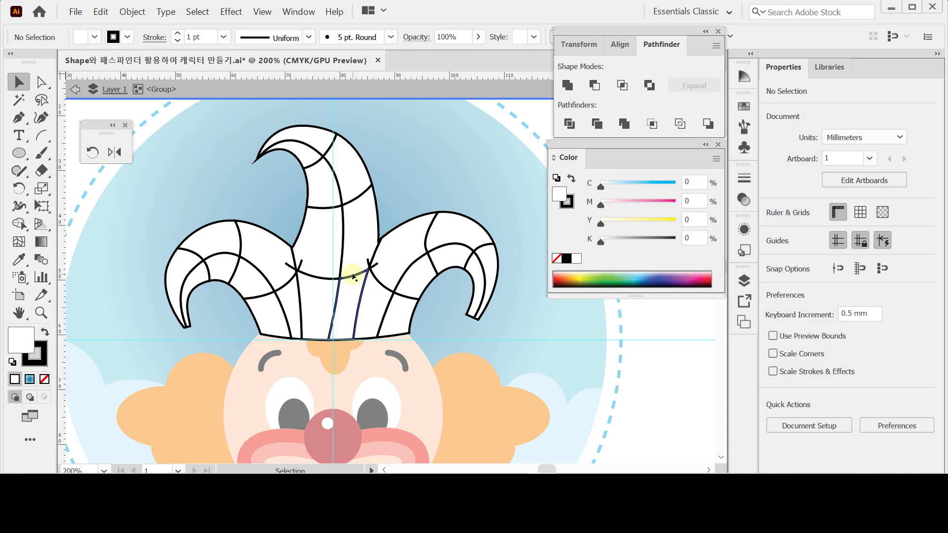
left_click(312, 252)
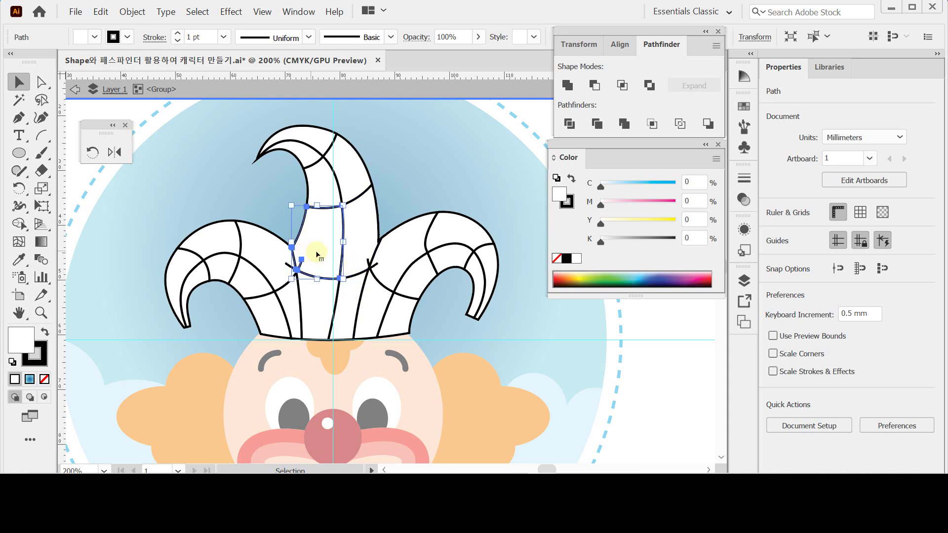
left_click(351, 292)
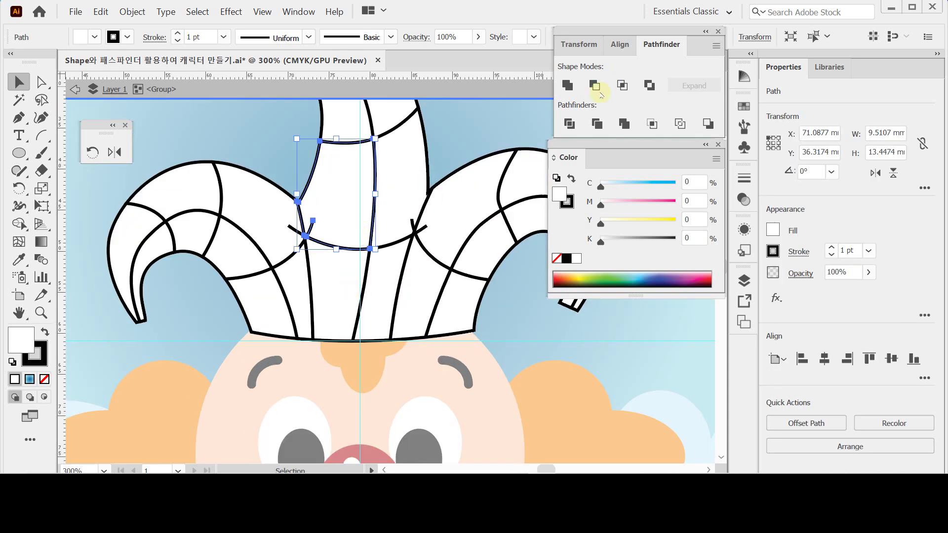
left_click(282, 212)
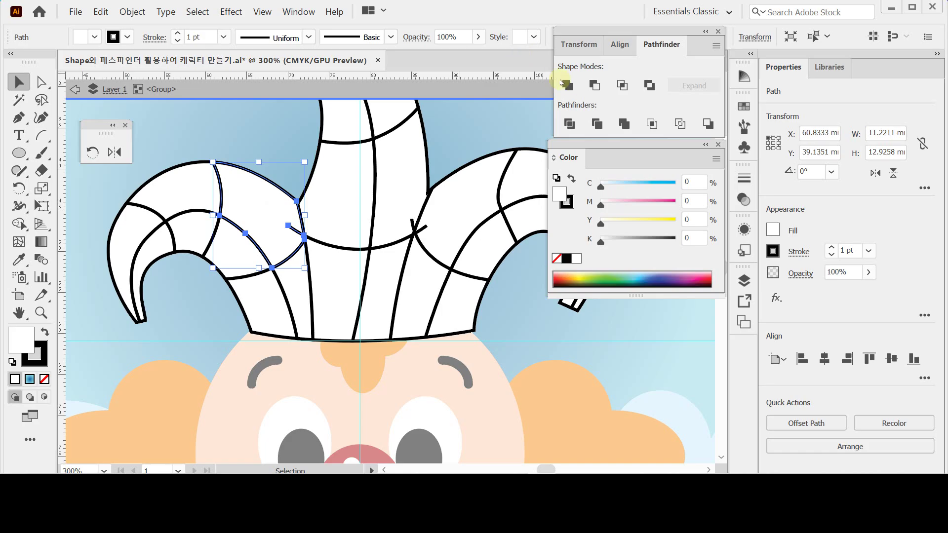
left_click(436, 229)
left_click(574, 92)
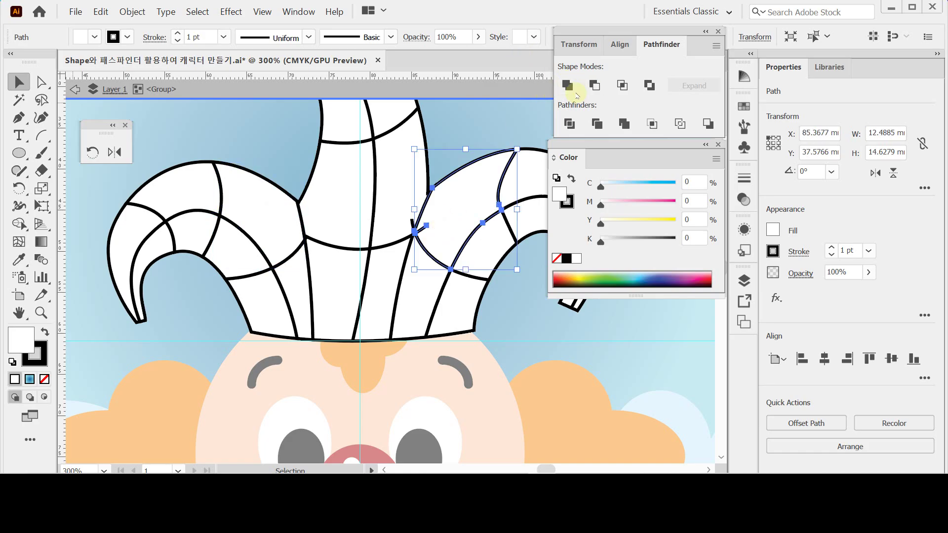
left_click(402, 205)
left_click(571, 88)
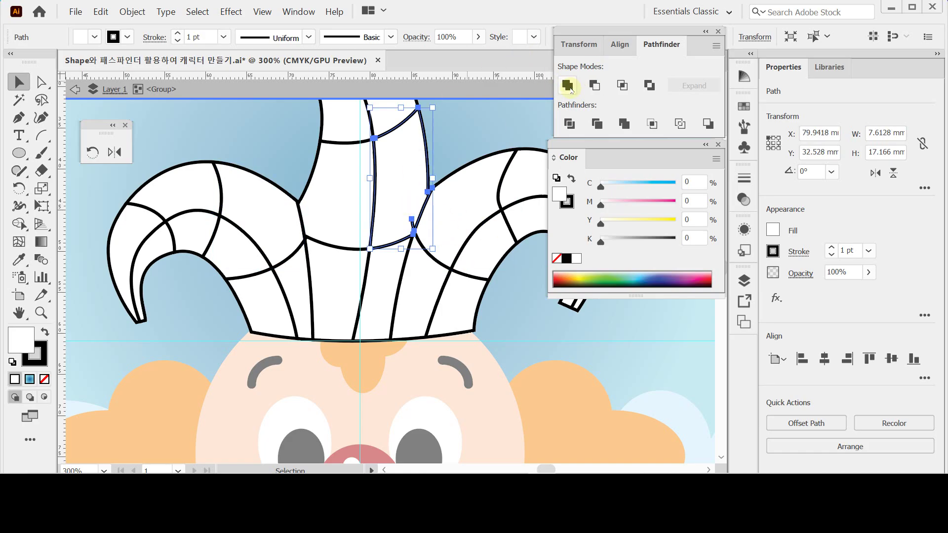
Select all the hat panels and fill them with the dark brown palette swatch (C 30, M 80, Y 80, K 40), without a stroke.
left_click_drag(487, 212, 450, 250)
left_click(452, 249, "shift")
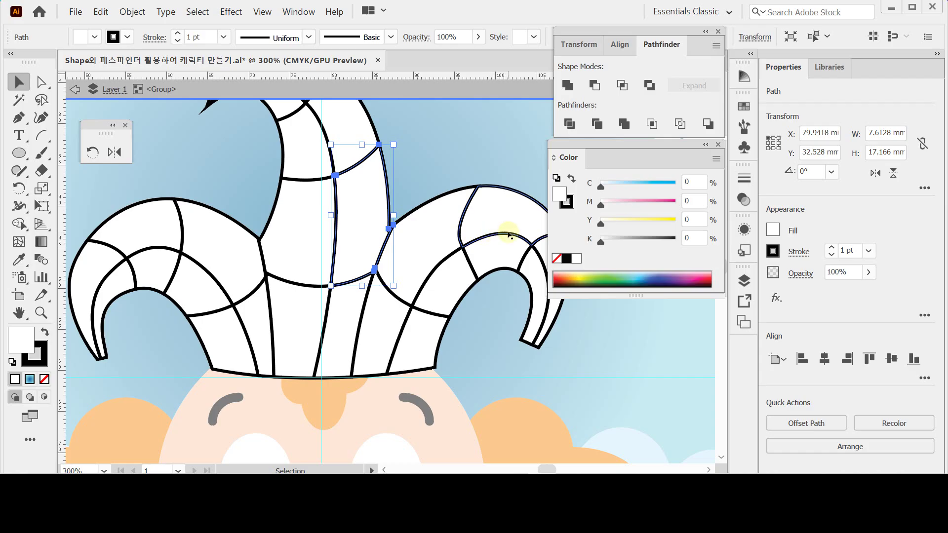
key("ctrl+space")
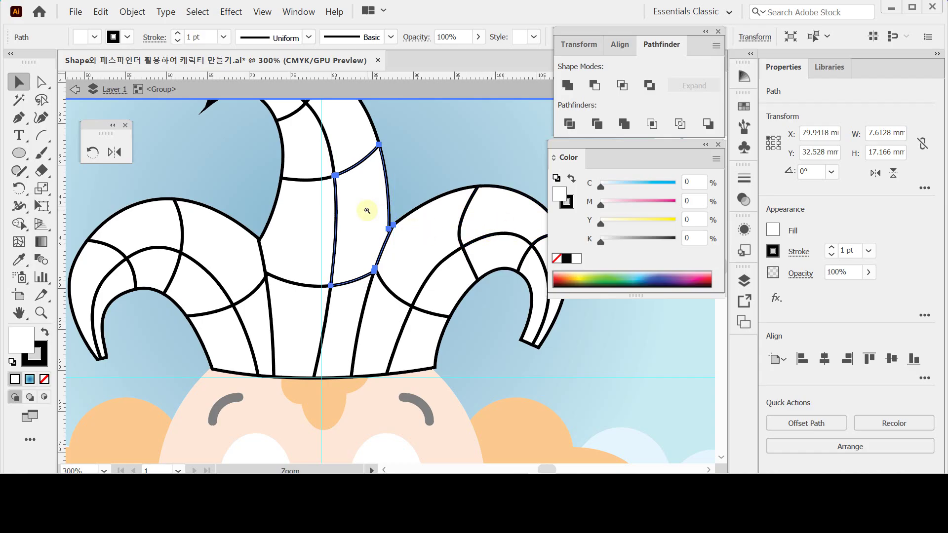
left_click(372, 215, "ctrl+alt")
left_click(364, 227)
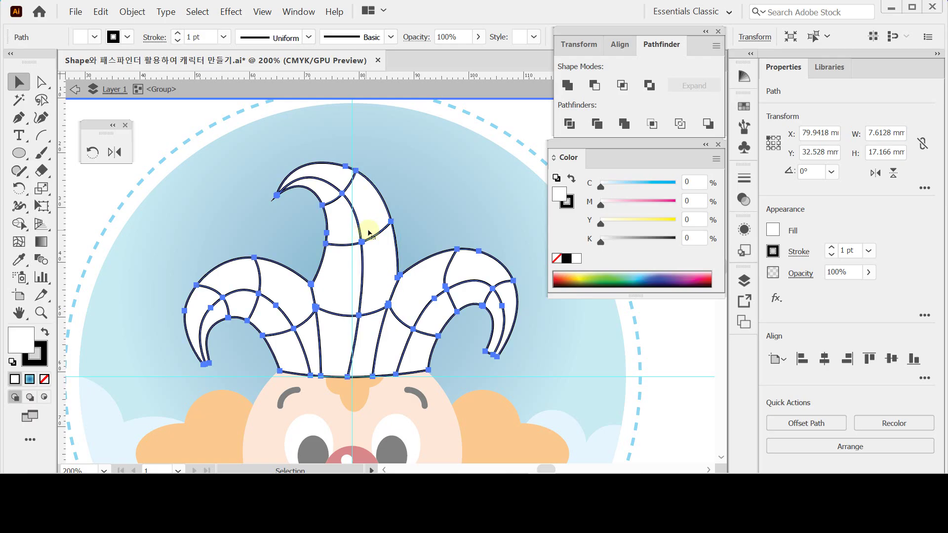
left_click(374, 223)
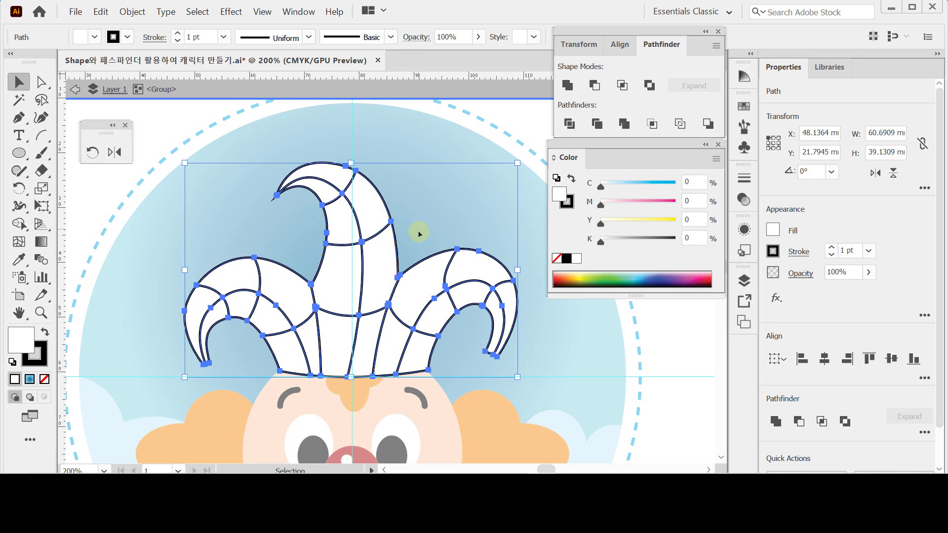
left_click(339, 270, "ctrl+alt")
left_click(313, 290, "ctrl")
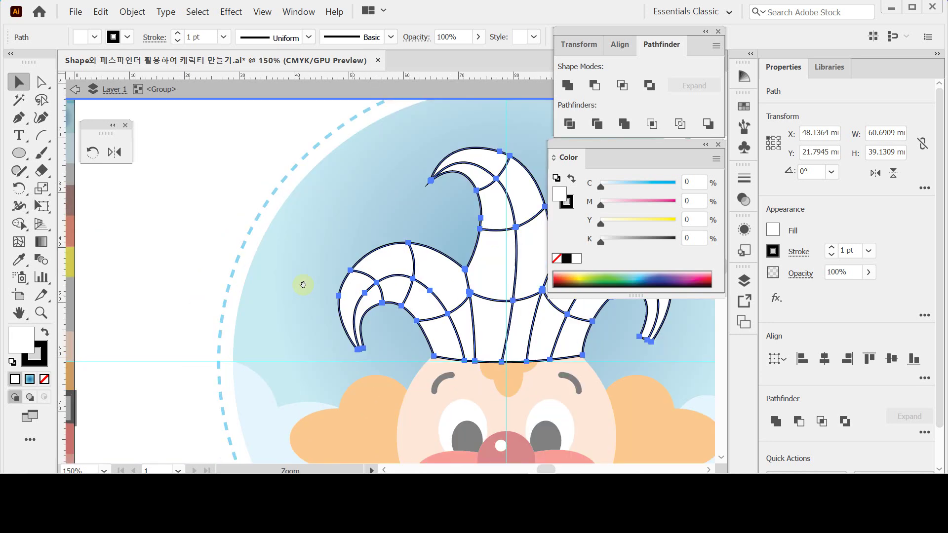
left_click(385, 275, "ctrl+alt")
left_click_drag(402, 265, 347, 259)
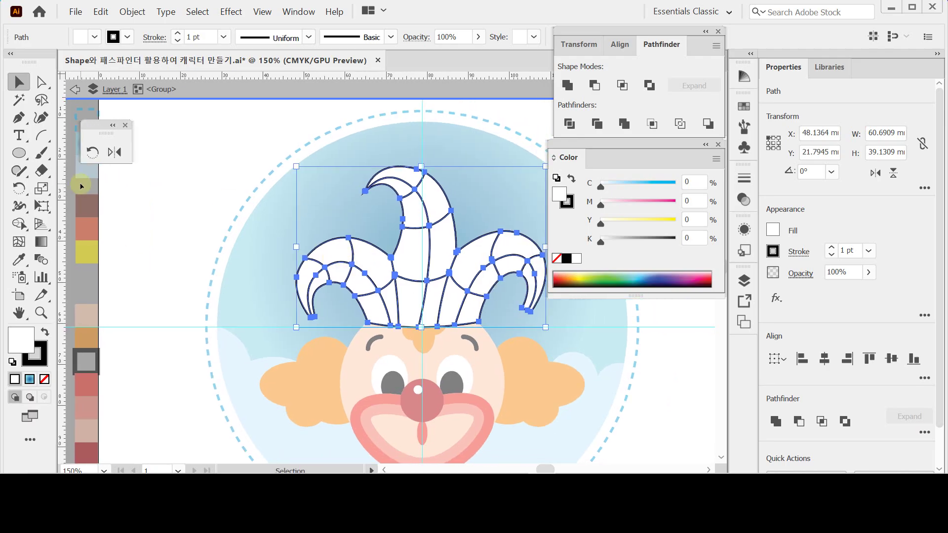
key("i")
left_click(91, 204)
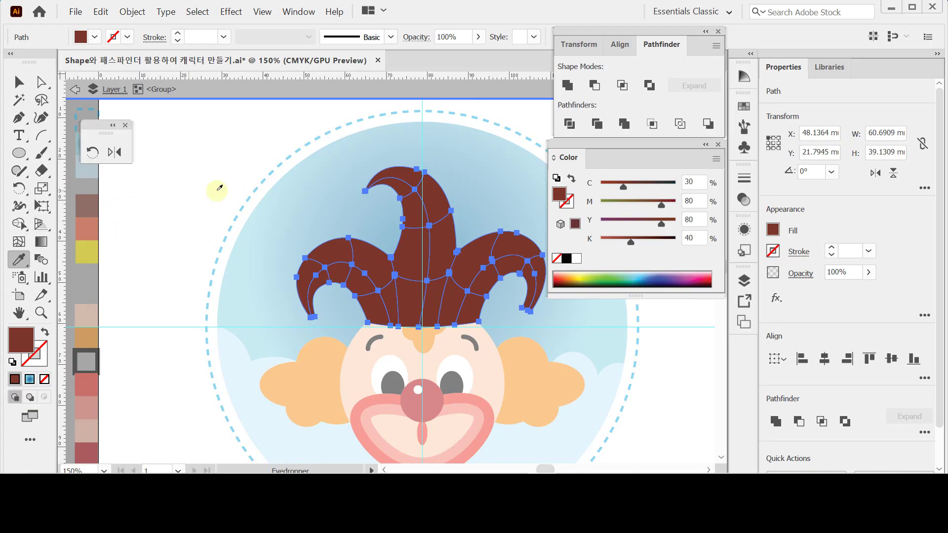
Give all the brown hat panels a 1 pt black stroke and deselect them.
left_click(250, 163, "ctrl")
left_click(336, 269, "ctrl")
key("ctrl+a")
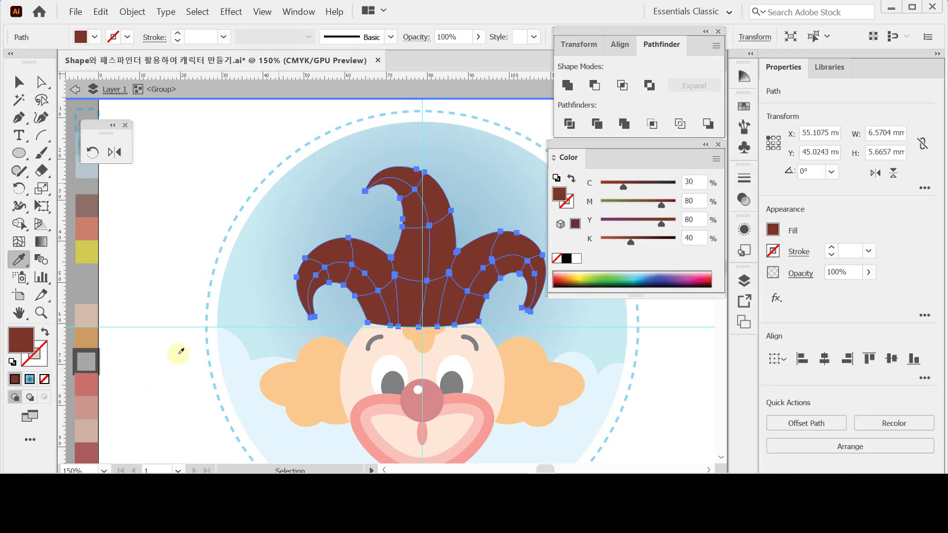
left_click(566, 258)
left_click(254, 132, "ctrl")
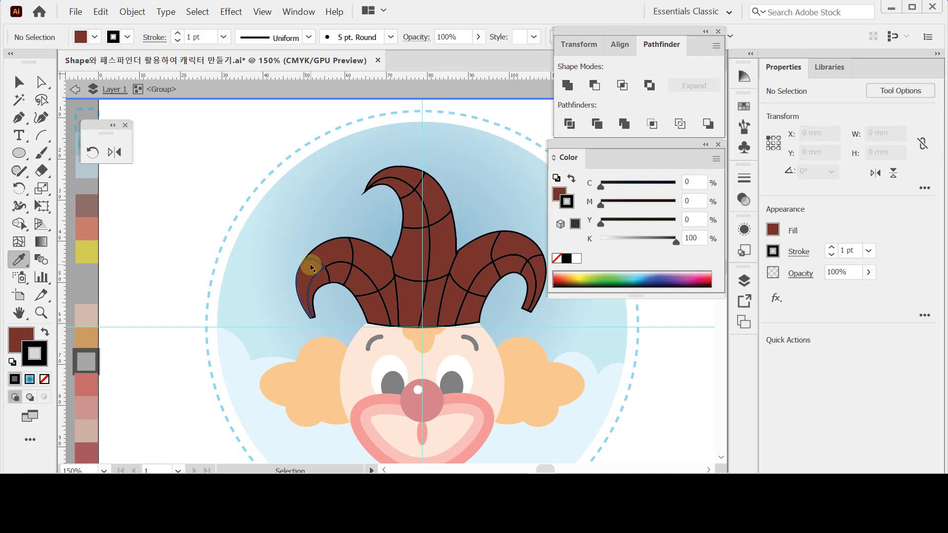
Select alternate panels across all three horns in a checkered pattern and fill them with the orange-red palette swatch.
left_click(309, 269, "ctrl")
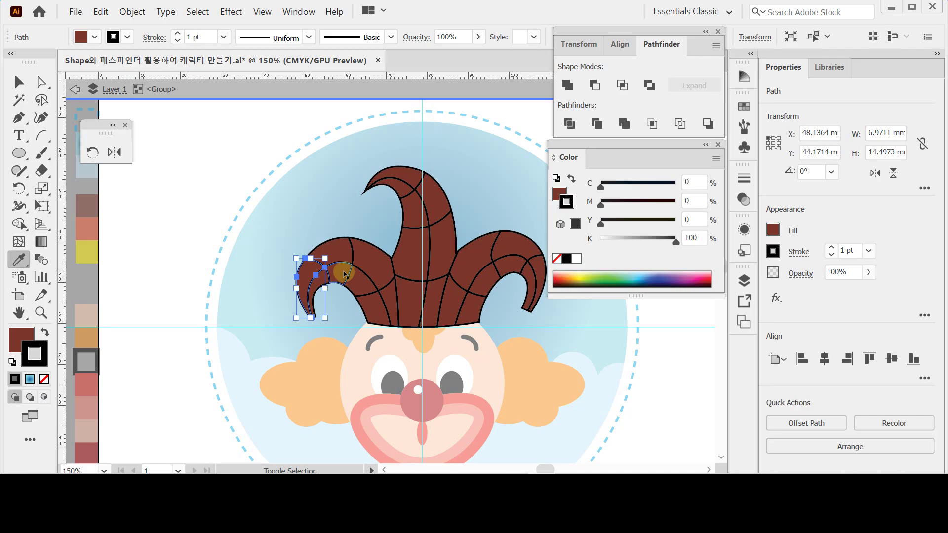
left_click(341, 271, "ctrl+shift")
left_click(374, 261, "ctrl+shift")
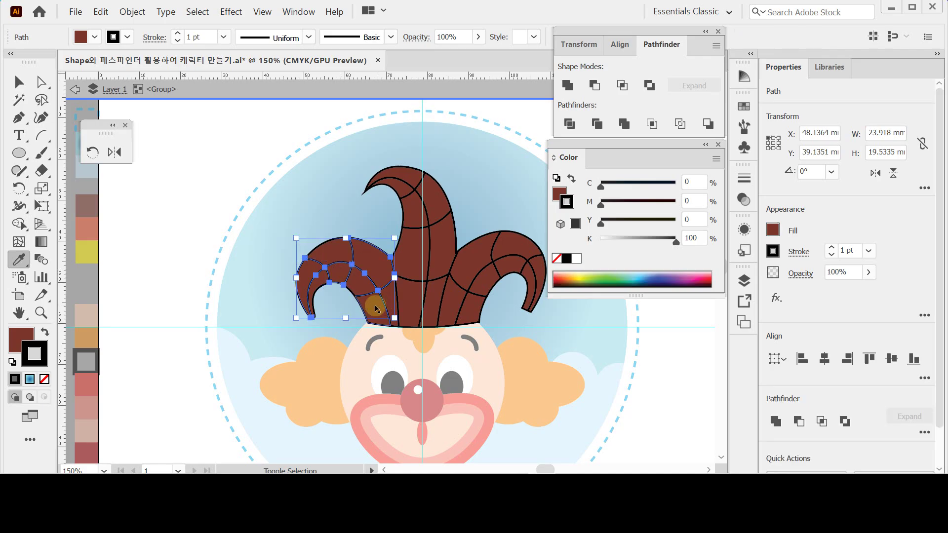
left_click(375, 308, "ctrl+shift")
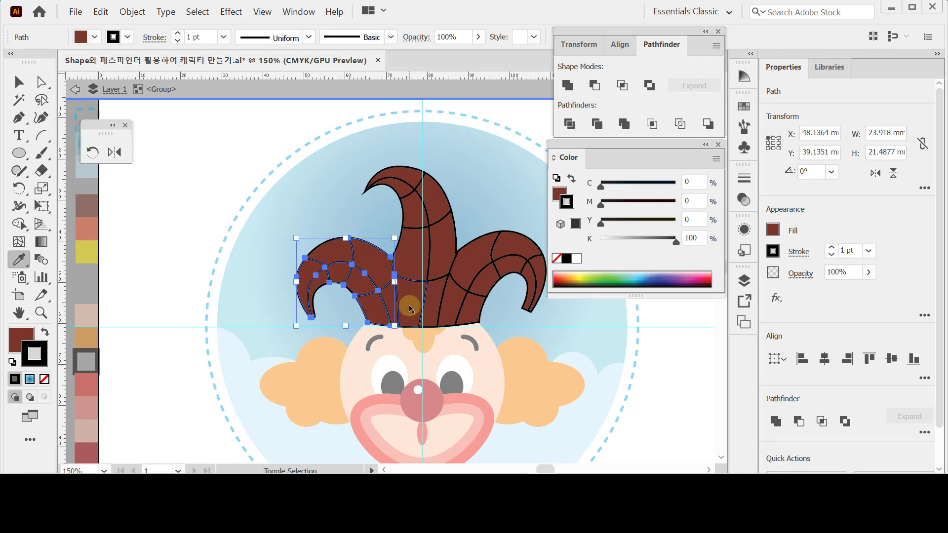
left_click(409, 307, "ctrl+shift")
left_click(452, 252, "ctrl+shift")
left_click(409, 201, "ctrl+shift")
left_click(400, 174, "ctrl+shift")
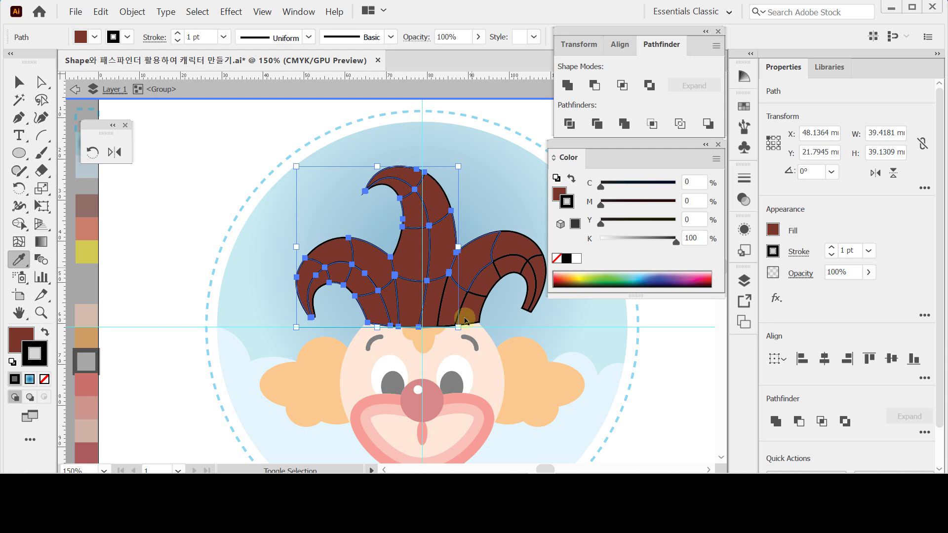
left_click(449, 306, "ctrl+shift")
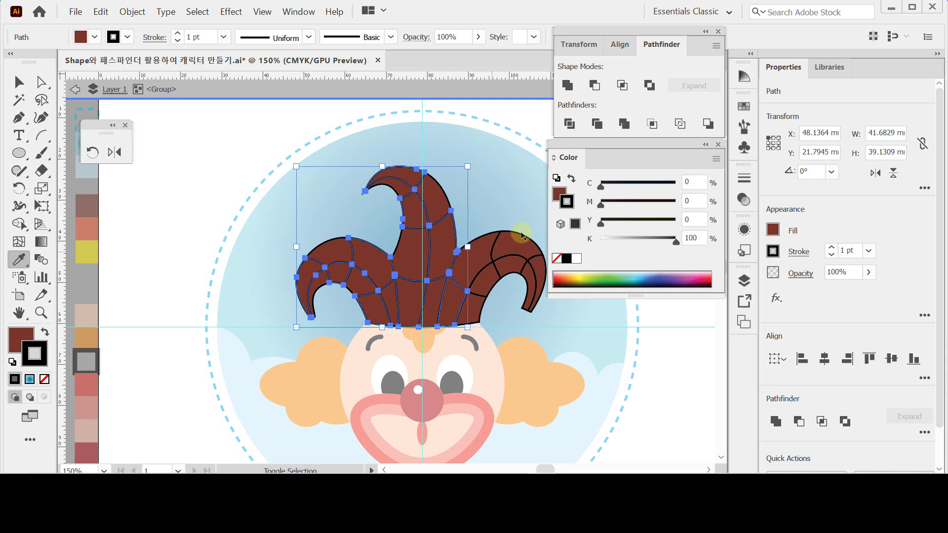
left_click(520, 237, "ctrl+shift")
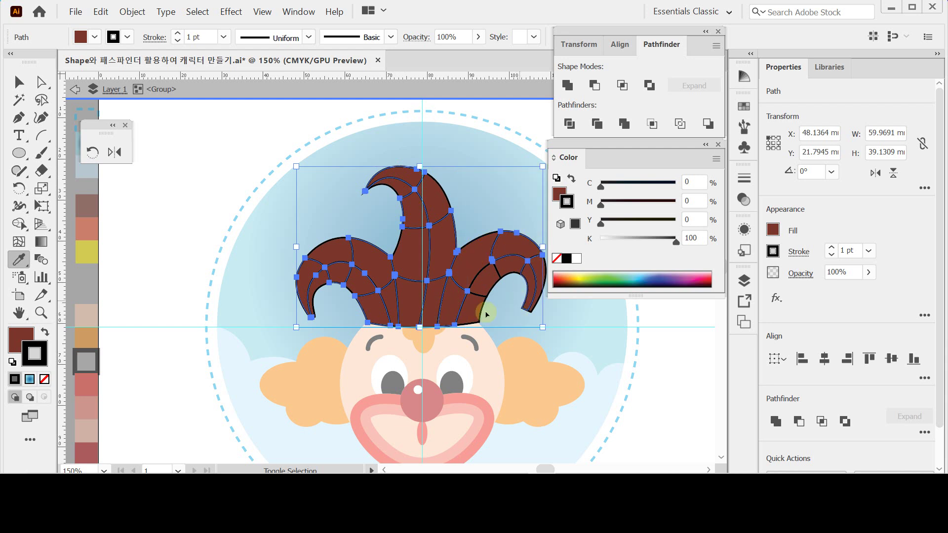
left_click(491, 289, "ctrl+shift")
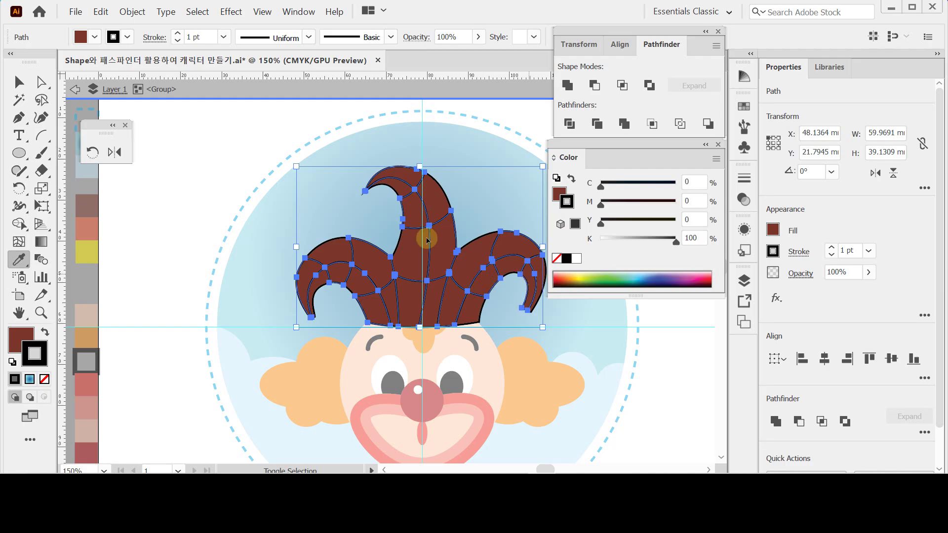
left_click(101, 226)
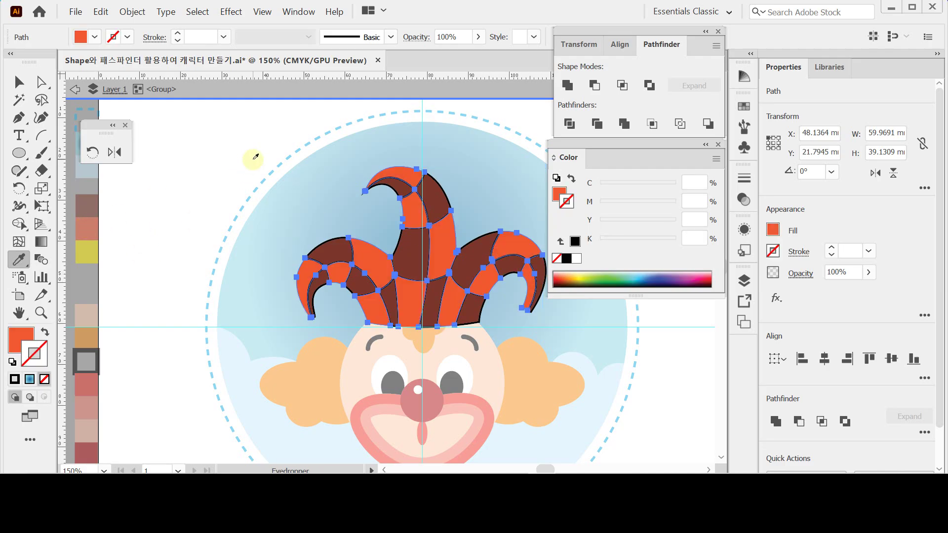
Remove the stroke from all the hat panels, leave the isolated group and deselect everything.
key("ctrl+a")
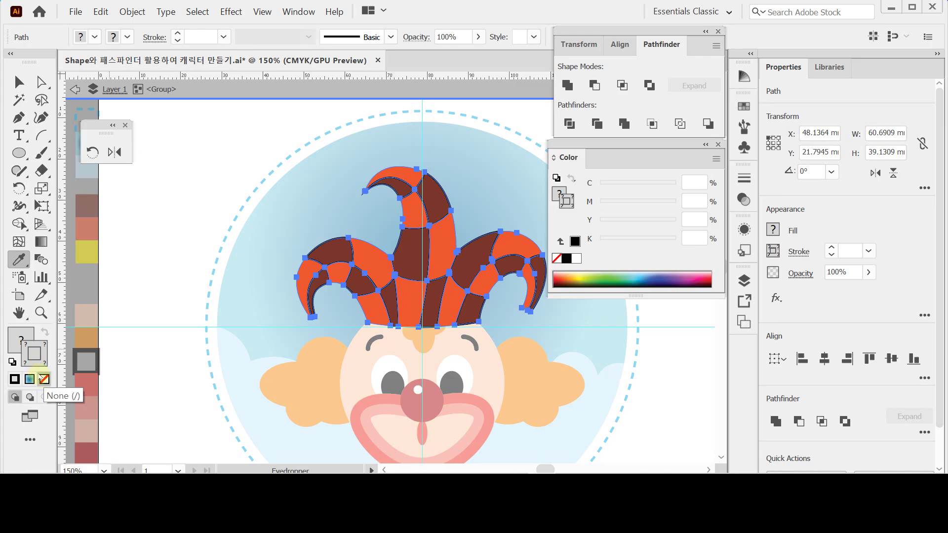
left_click(557, 258)
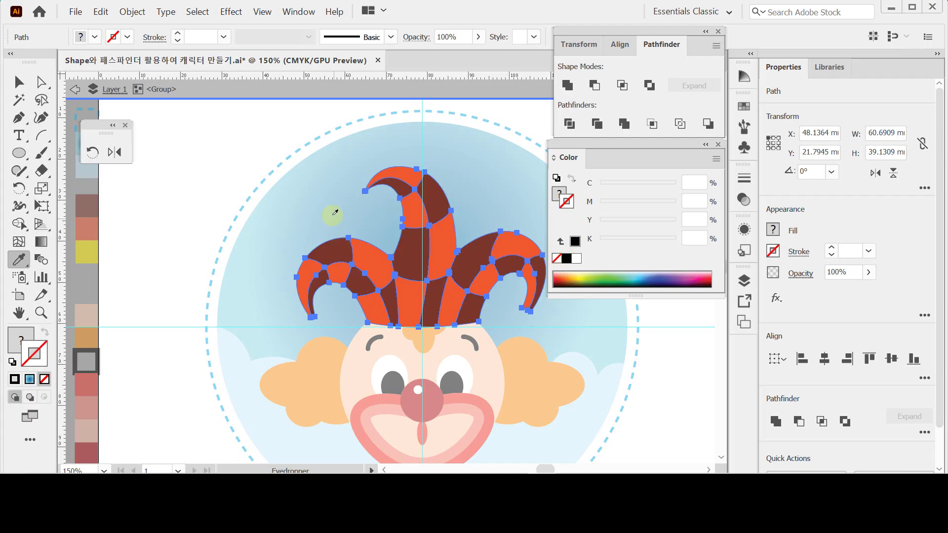
key("Escape")
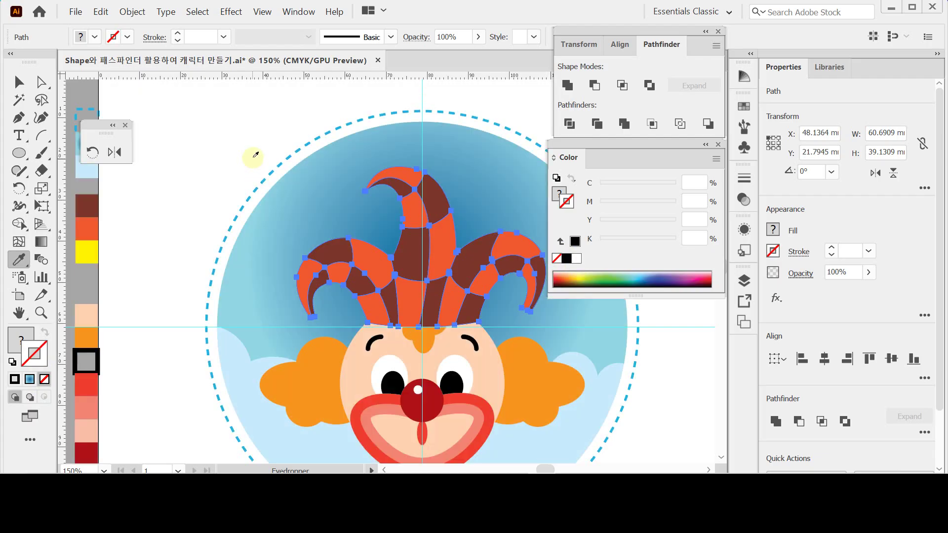
left_click(240, 140, "ctrl")
Draw a circular pompom about 11.5 mm wide at the middle horn's tip and fill it with yellow (C 0, M 0, Y 100, K 0).
key("space")
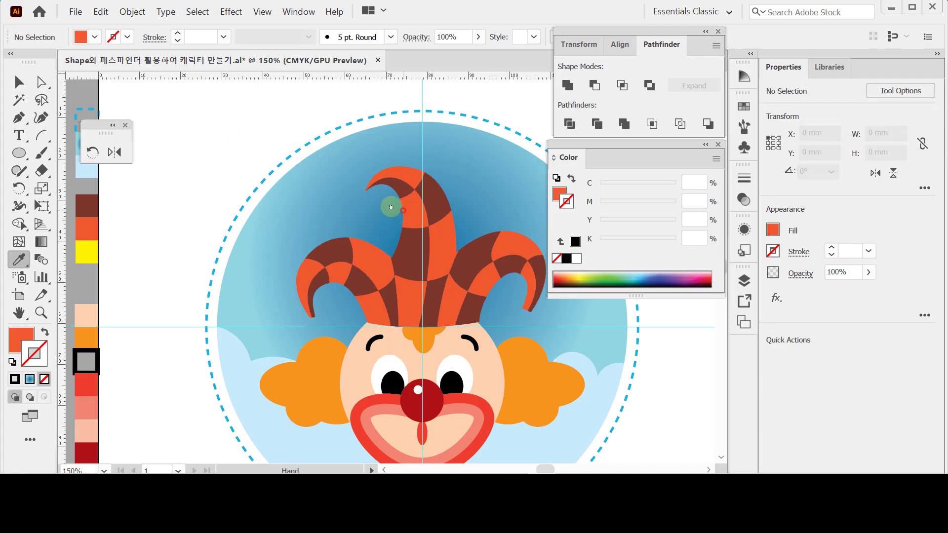
left_click_drag(408, 211, 351, 185)
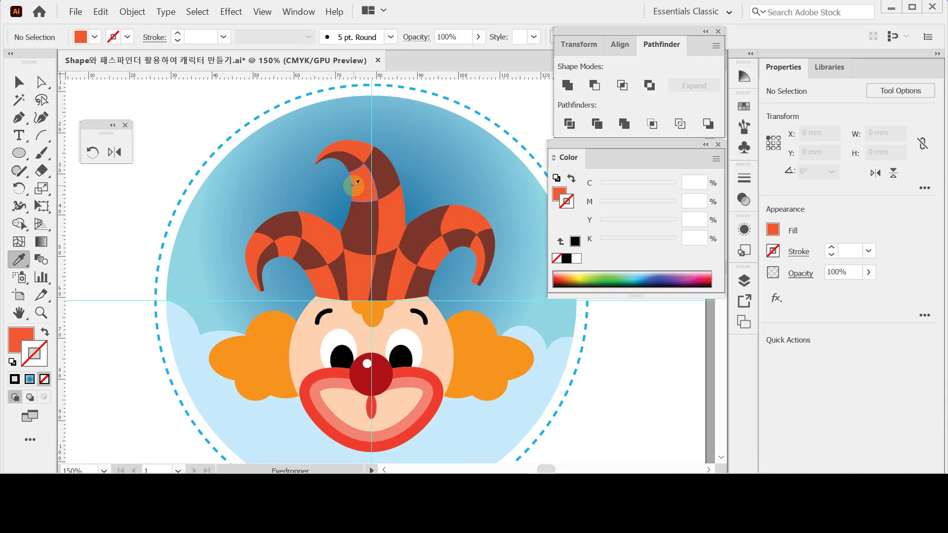
key("l")
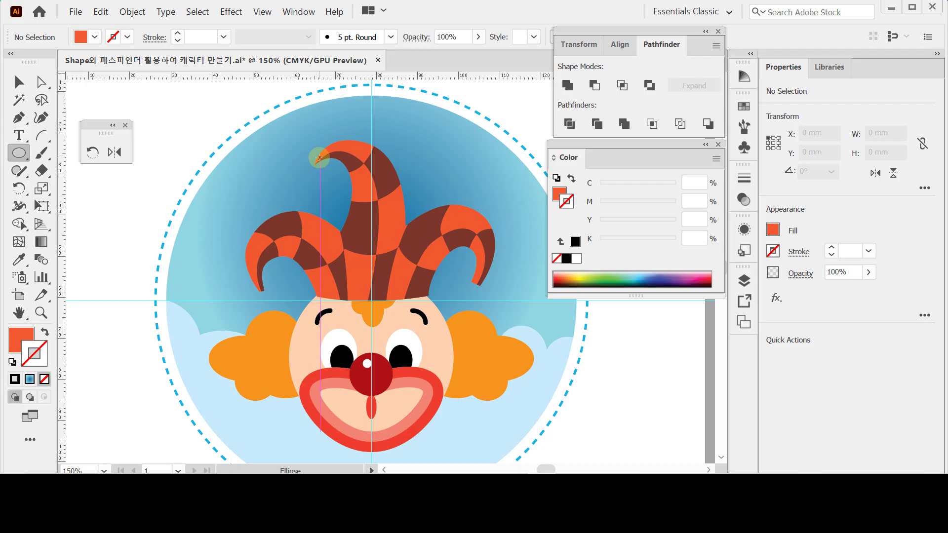
left_click_drag(337, 177, 340, 180)
left_click_drag(318, 173, 318, 174)
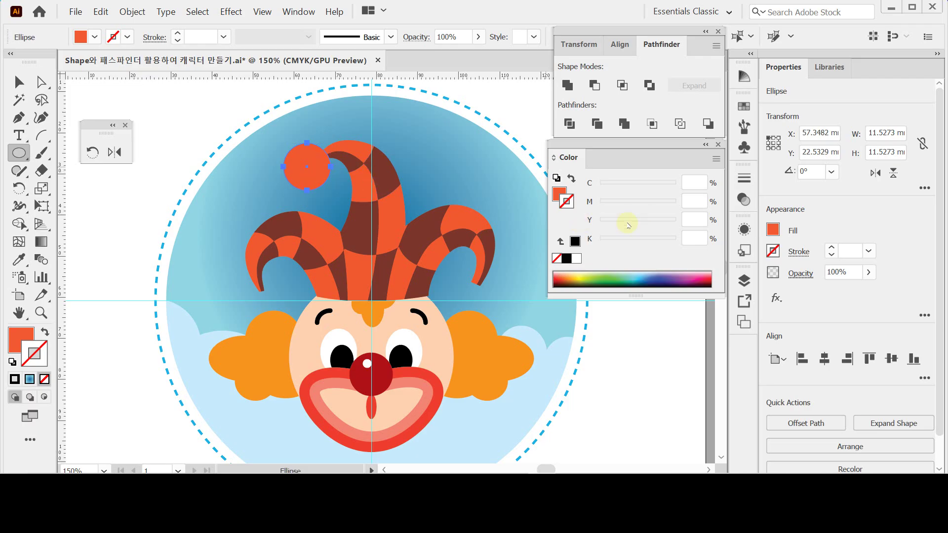
left_click(559, 194)
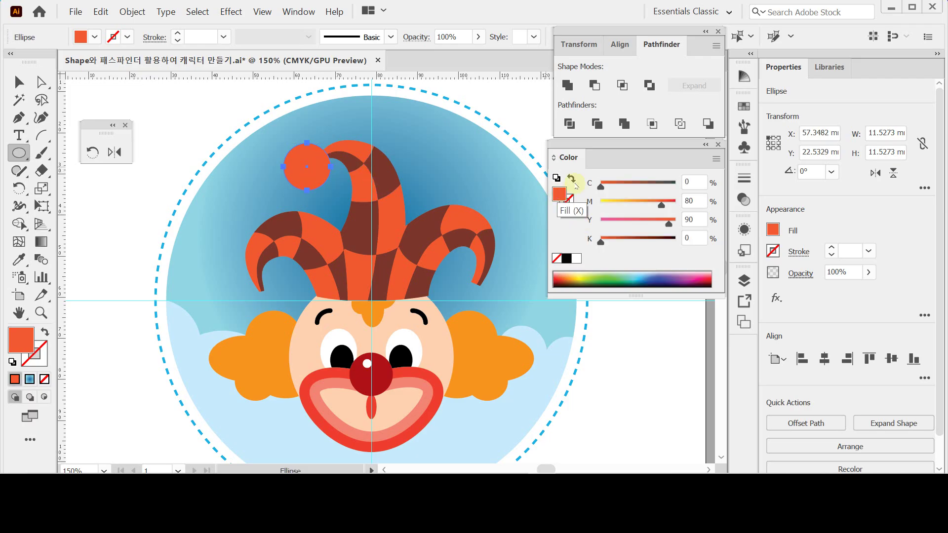
left_click(574, 259)
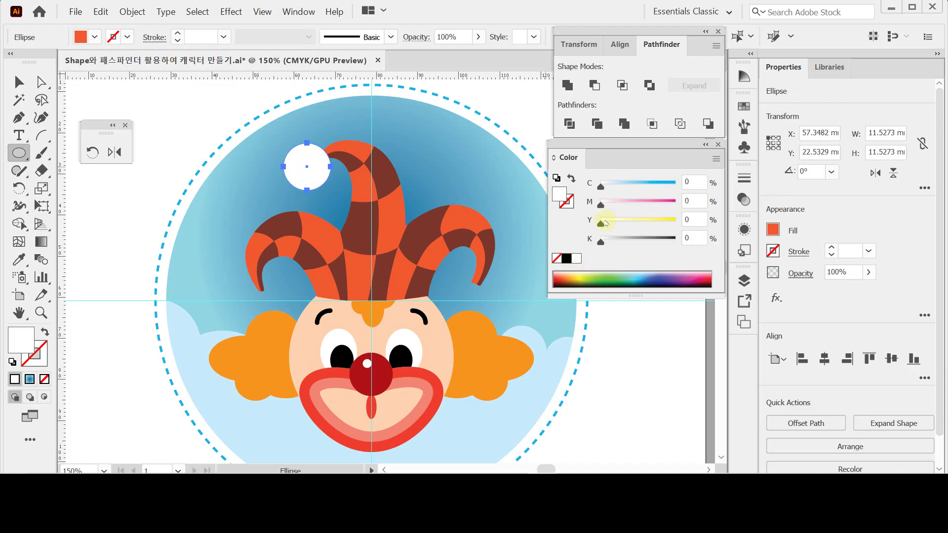
left_click_drag(601, 225, 720, 227)
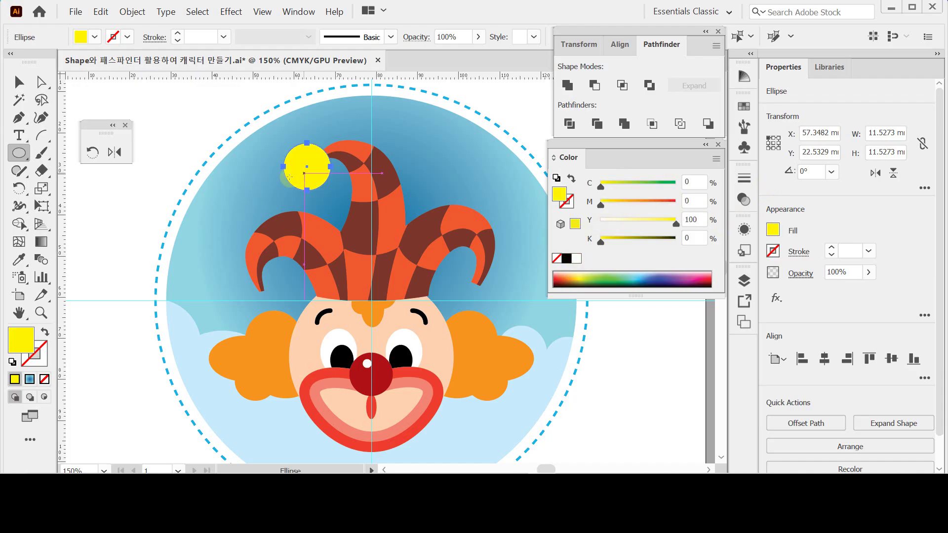
Draw a yellow pompom circle about 6.4 mm wide at the left horn's tip and copy it onto the right horn's tip.
left_click_drag(262, 292, 475, 290)
key("ctrl")
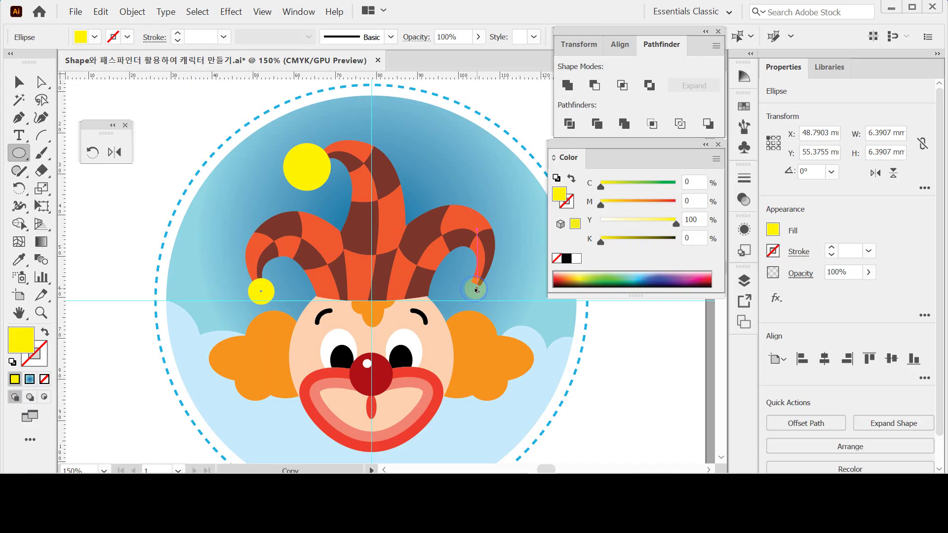
left_click_drag(476, 290, 474, 289)
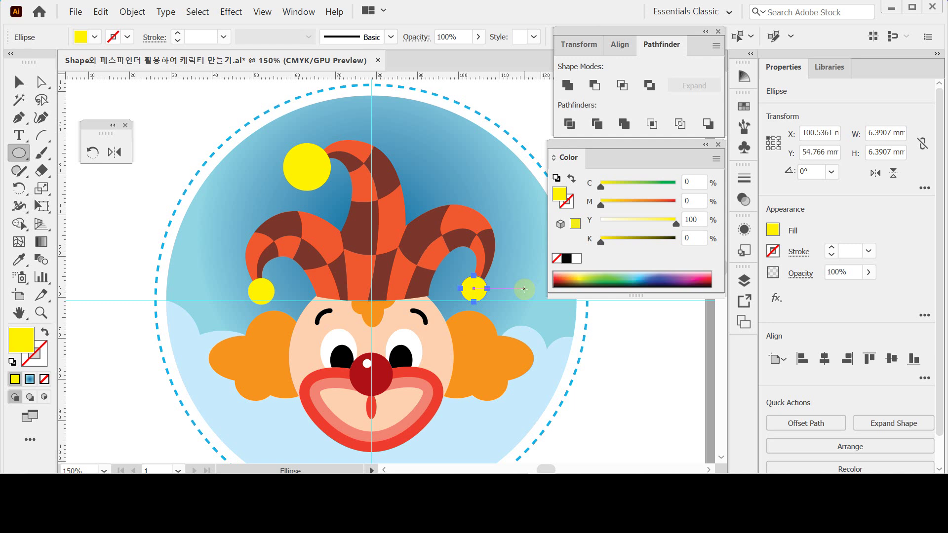
Shrink the middle horn's pompom to about 9.7 mm, reposition it at the tip and save the document.
left_click(307, 166, "ctrl")
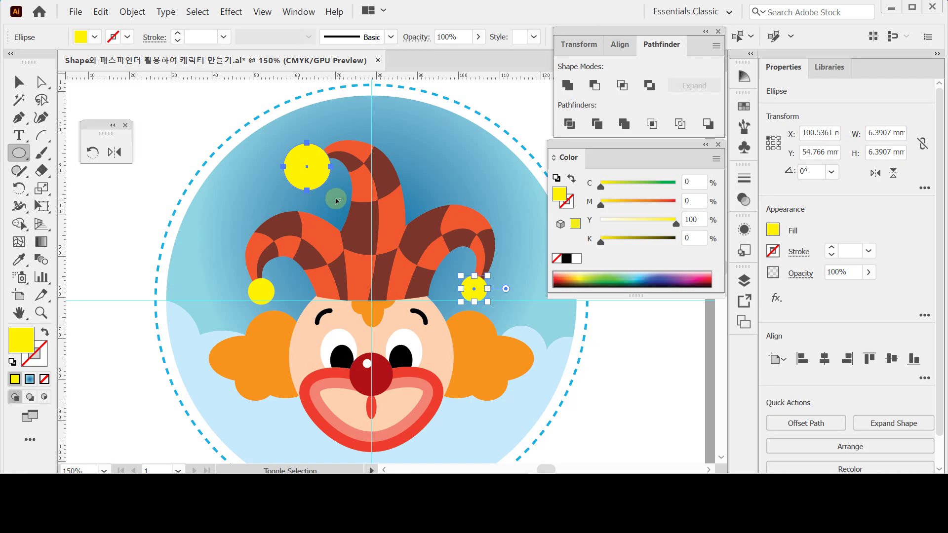
left_click_drag(331, 191, 327, 190)
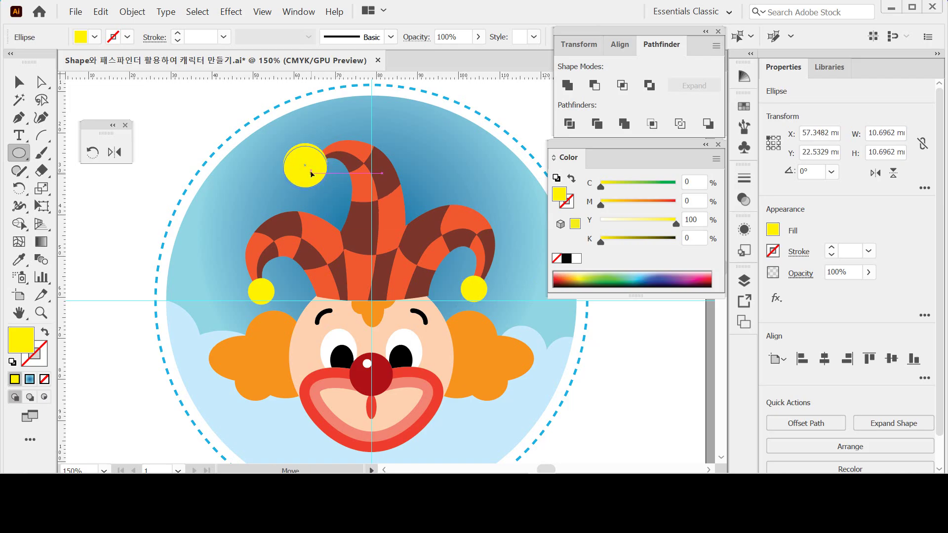
left_click(311, 173, "ctrl")
left_click_drag(312, 174, 311, 176)
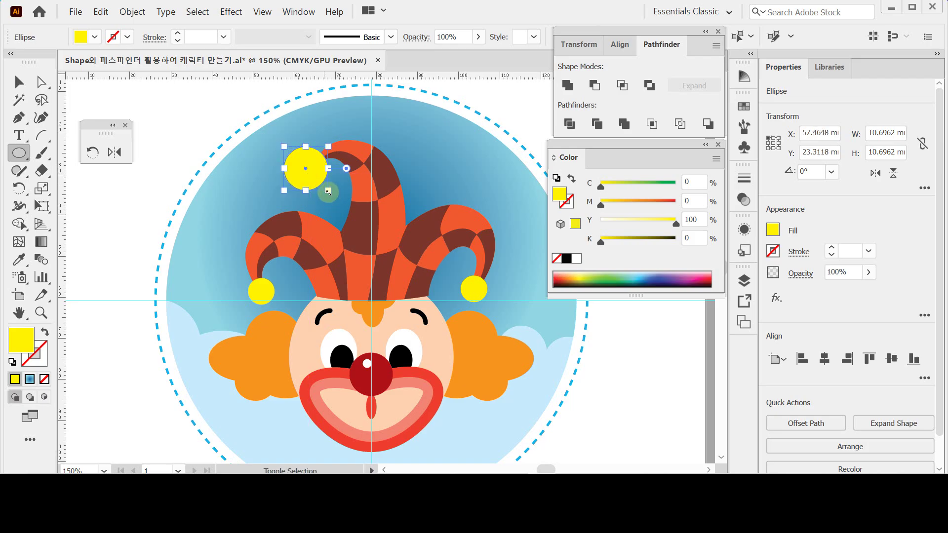
left_click_drag(328, 191, 317, 184)
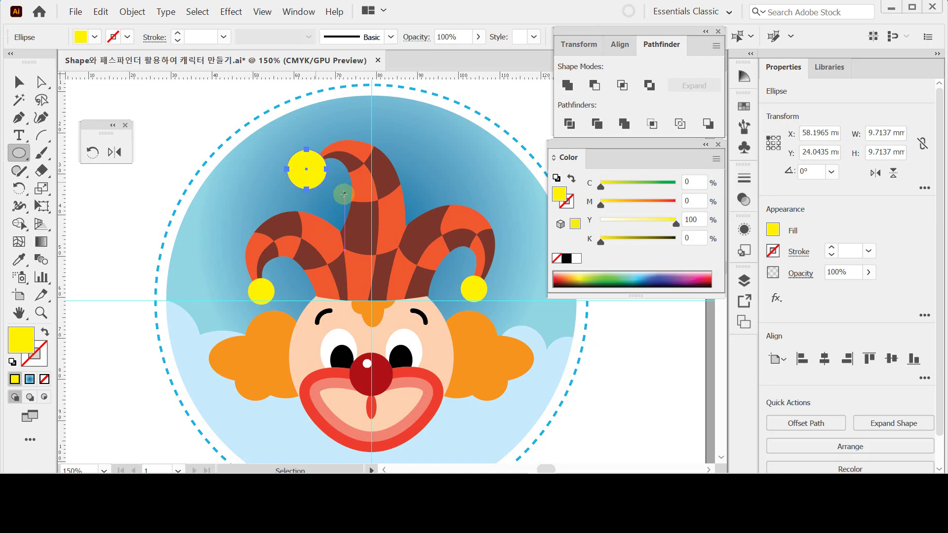
key("ctrl+s")
left_click(339, 240)
Create a 34 × 15 mm rounded rectangle with a 2 mm corner radius just below the clown's mouth.
left_click_drag(412, 321, 395, 222)
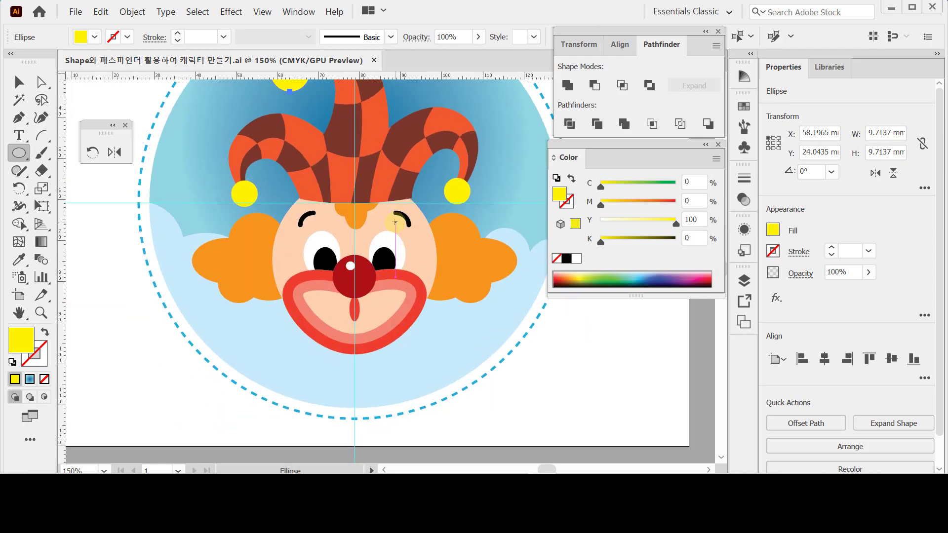
key("Delete")
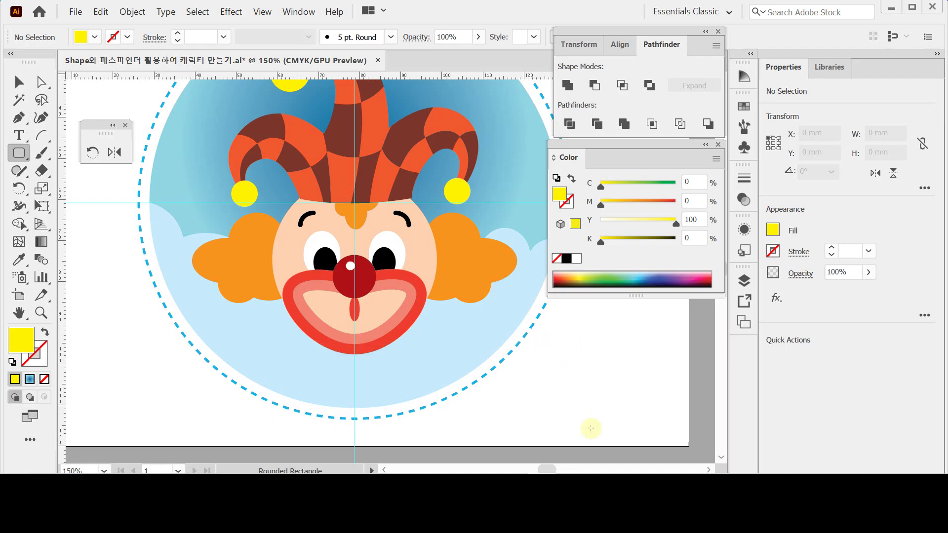
left_click(353, 378)
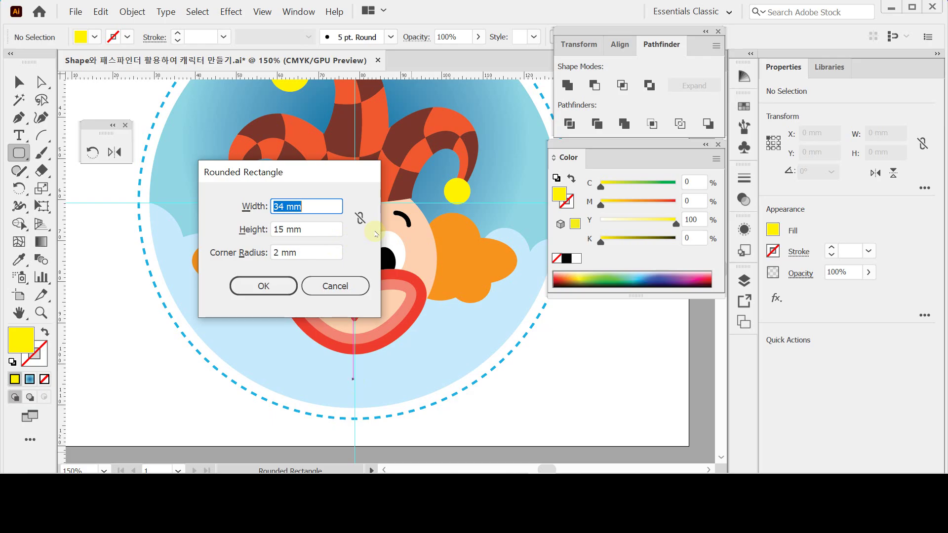
left_click(281, 285)
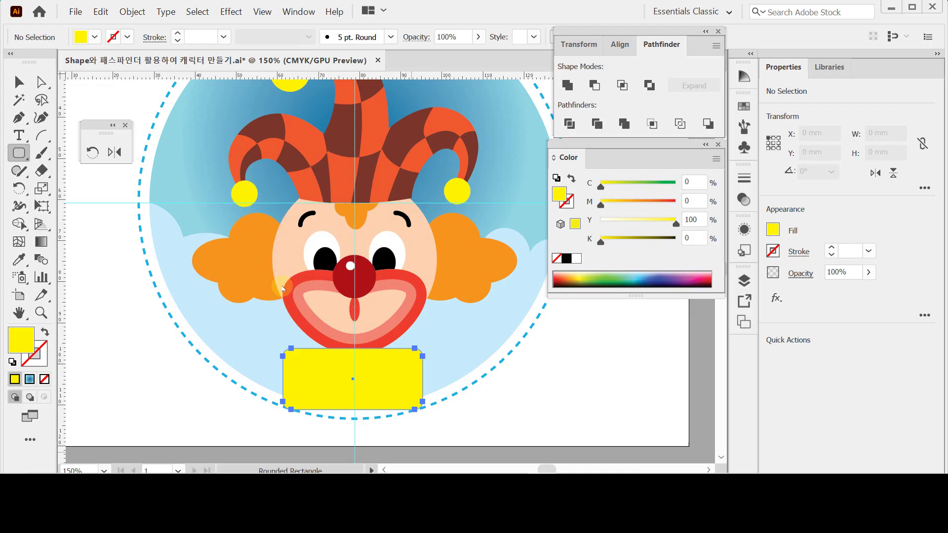
Nudge the yellow rounded rectangle up against the chin and centre it on the vertical guide.
key("ctrl+plus")
key("Up")
key("Up")
key("Up")
key("Up")
key("Up")
key("Up")
key("Up")
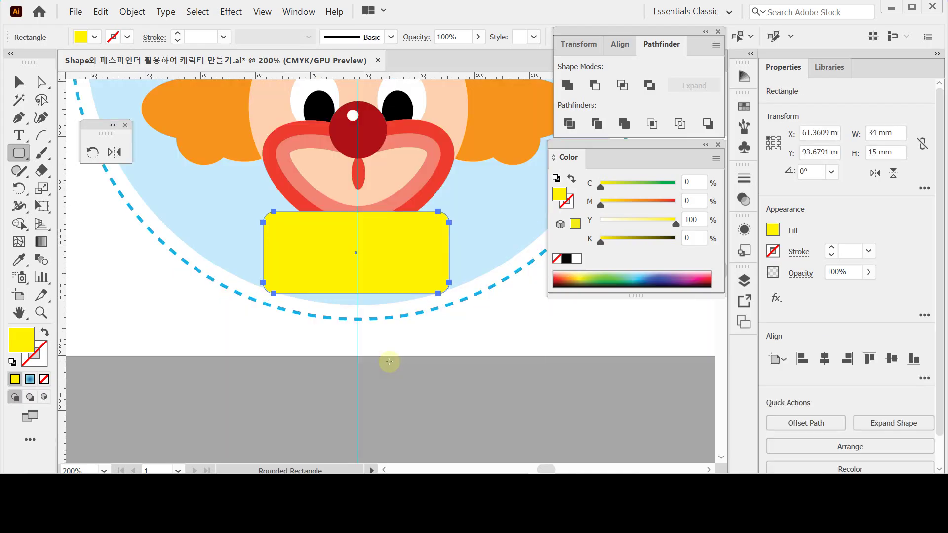
left_click_drag(383, 267, 357, 297)
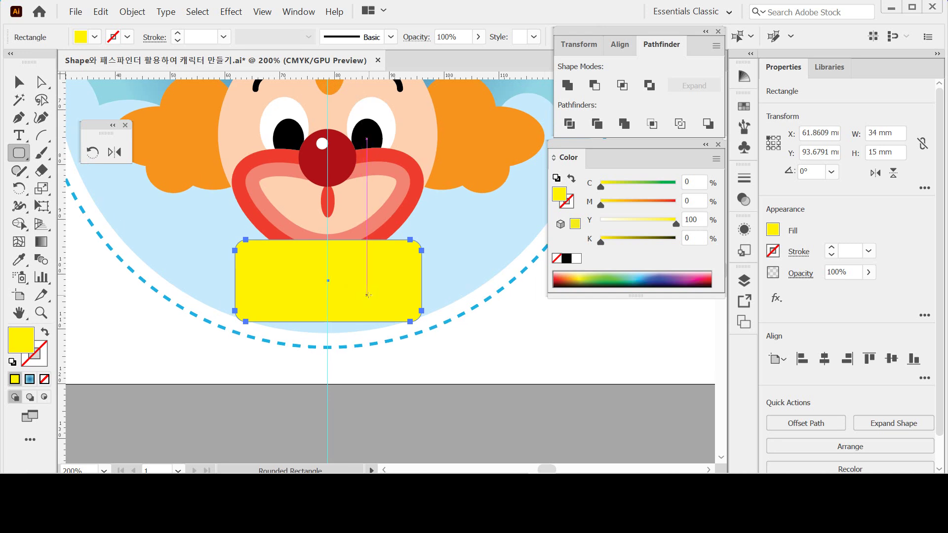
Isolate the yellow rounded rectangle and add anchor points midway along its path segments.
key("v")
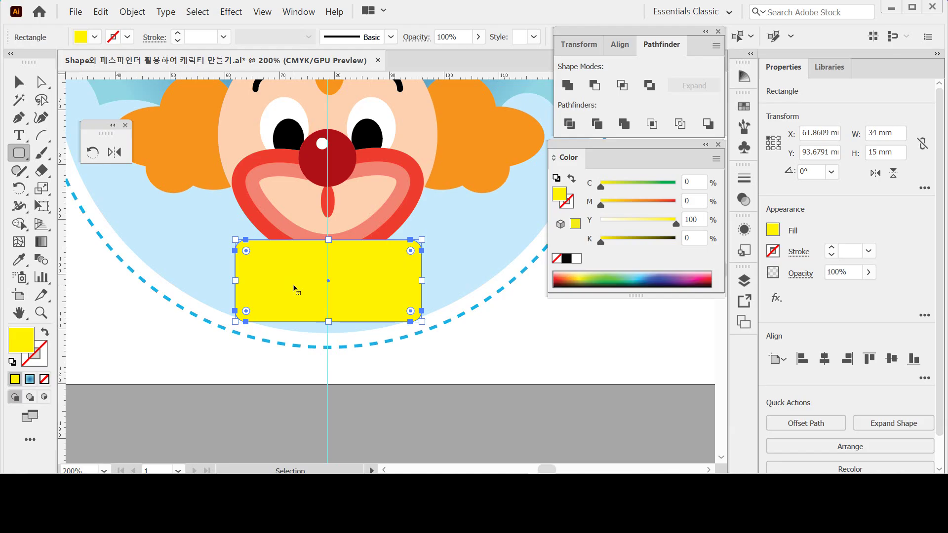
double_click(294, 289, "ctrl")
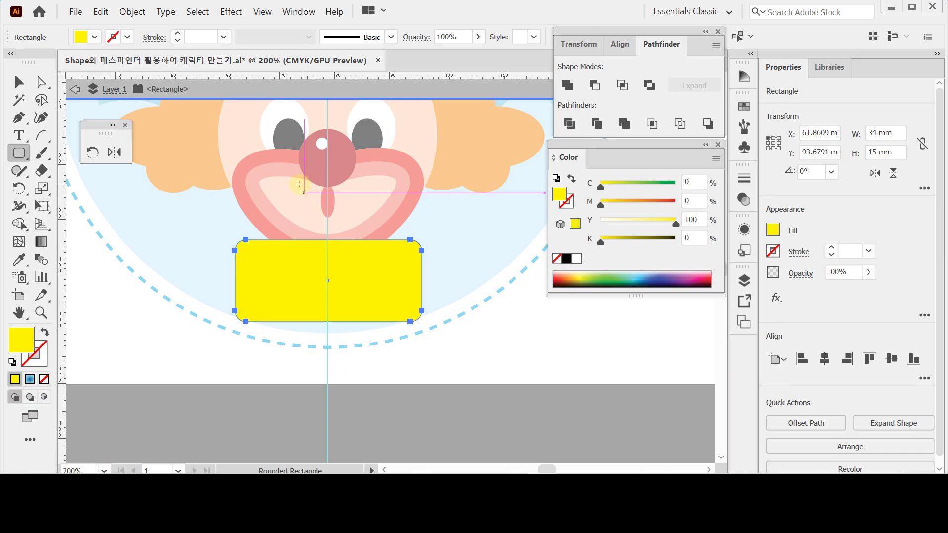
left_click(17, 118)
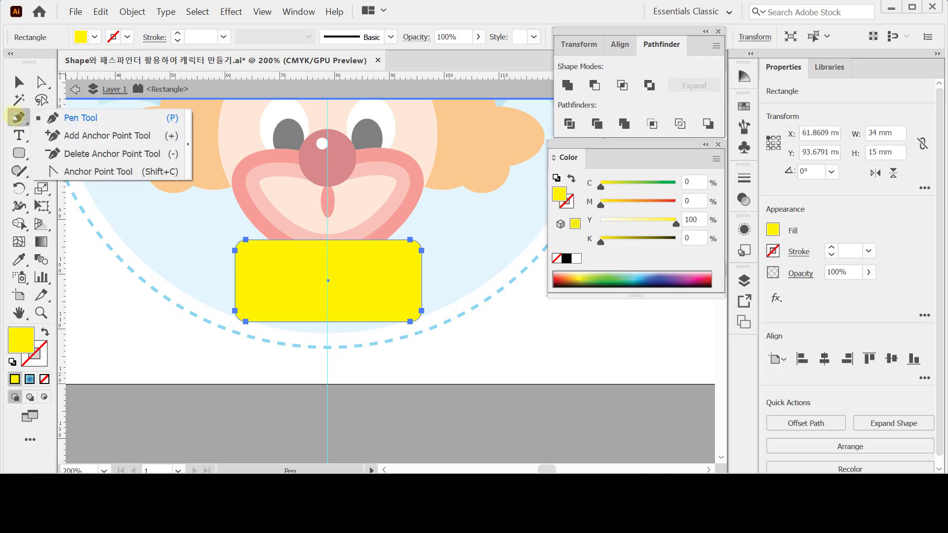
left_click_drag(17, 119, 57, 134)
left_click(128, 11)
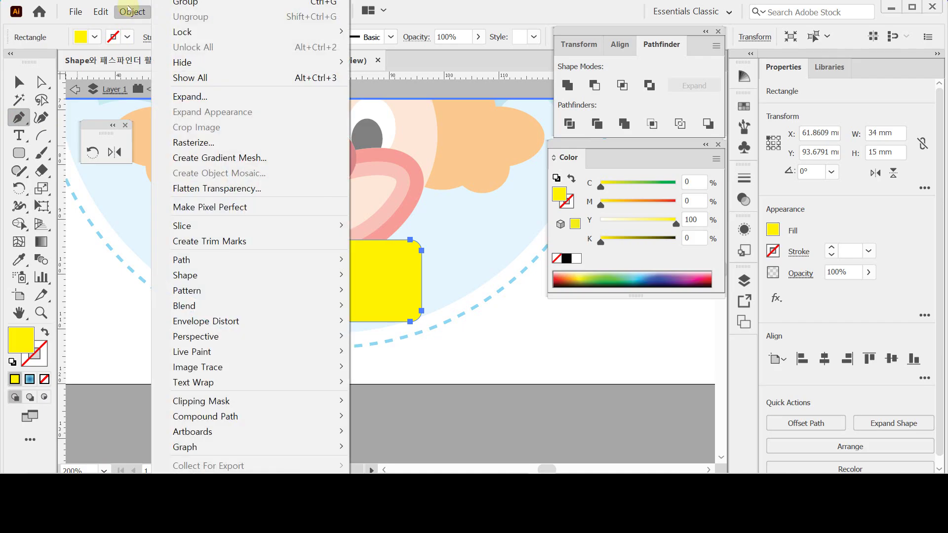
mouse_move(302, 259)
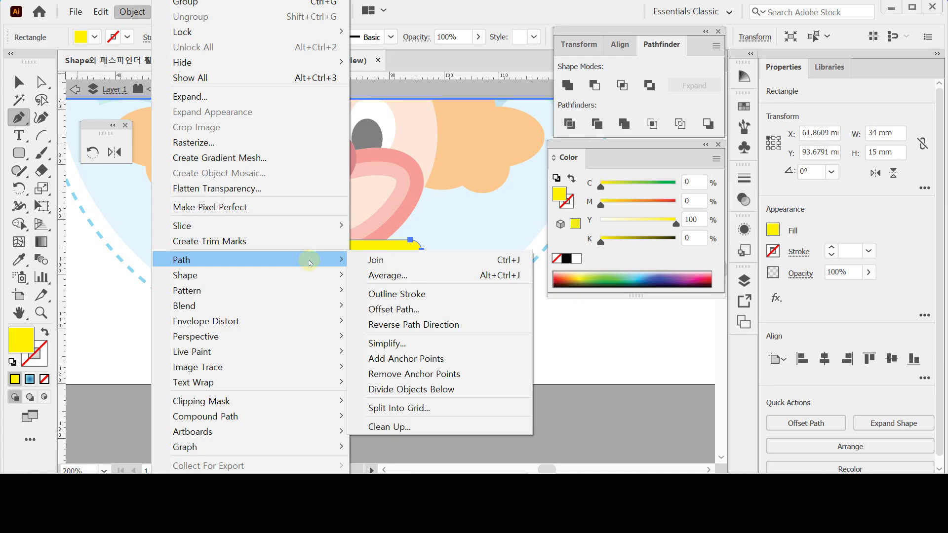
left_click(452, 365)
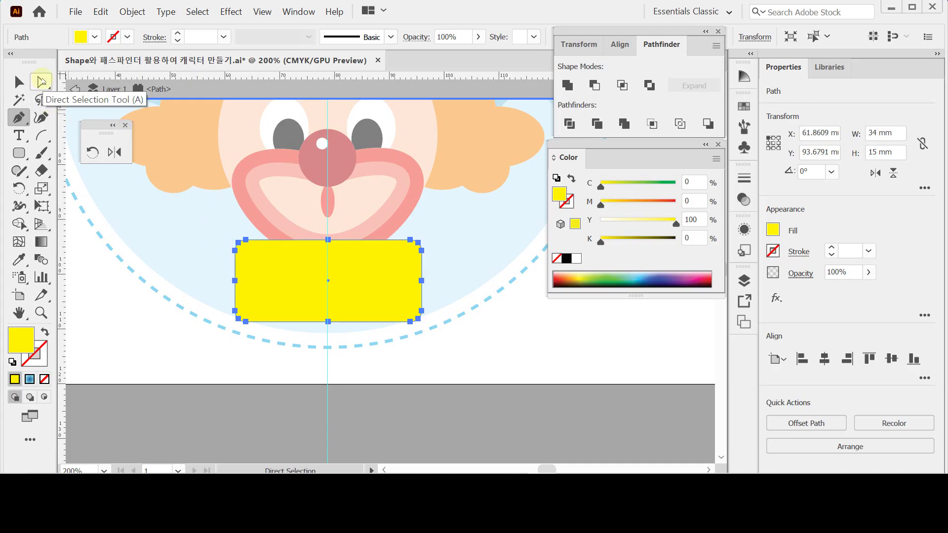
Select the rectangle's upper and lower middle anchor points and scale them uniformly to 30% to form a bow-tie waist.
left_click(42, 83)
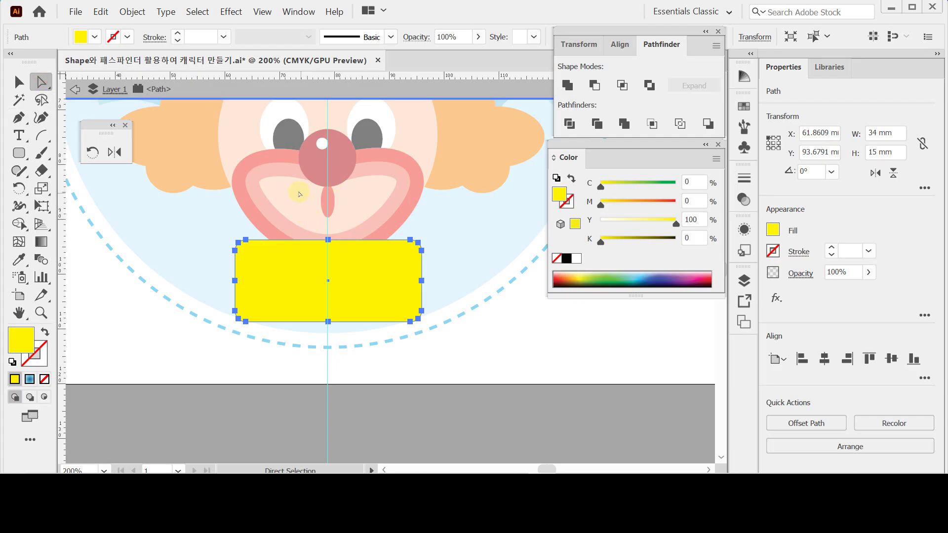
left_click_drag(328, 264, 346, 352)
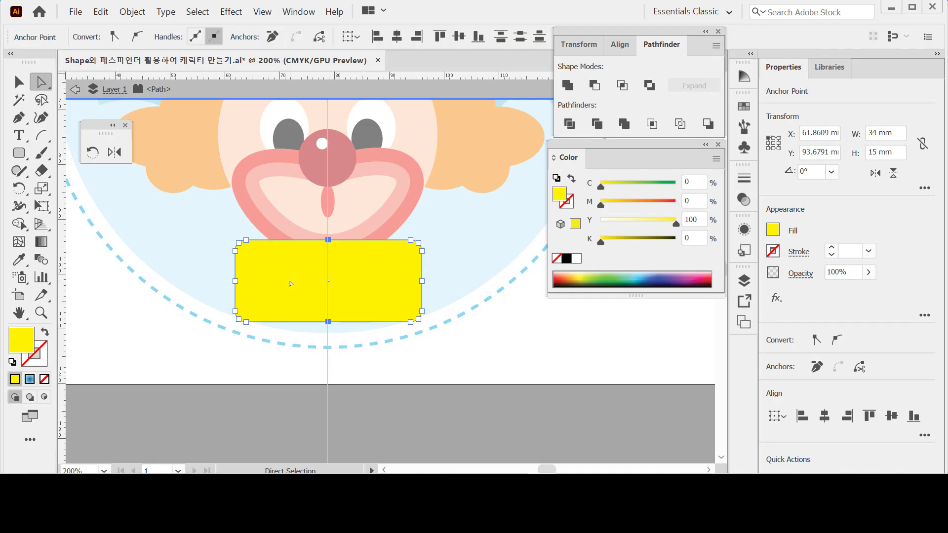
left_click(41, 188)
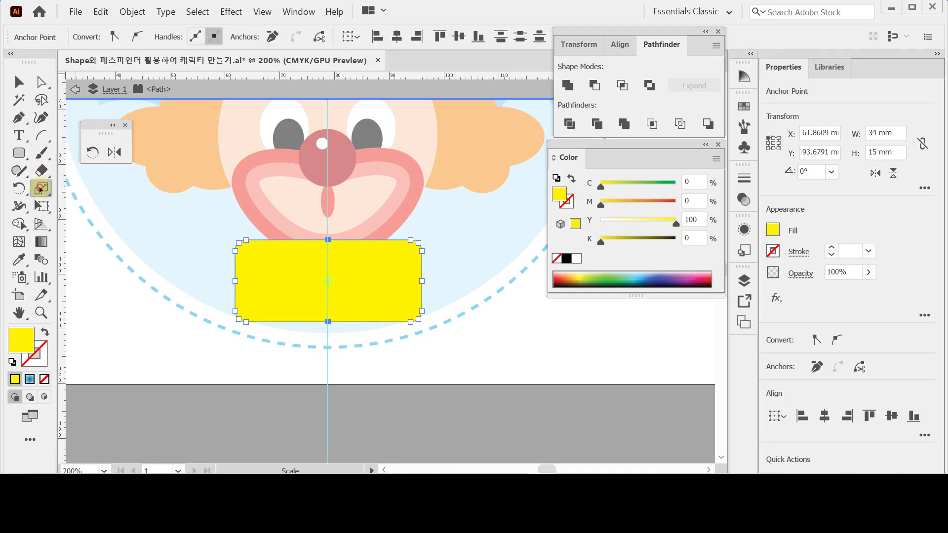
double_click(41, 188)
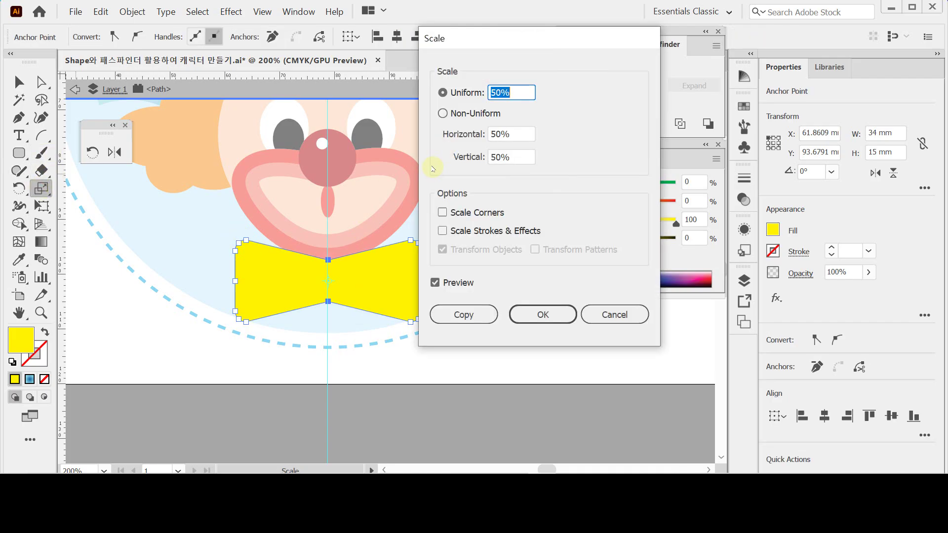
type("30")
key("Tab")
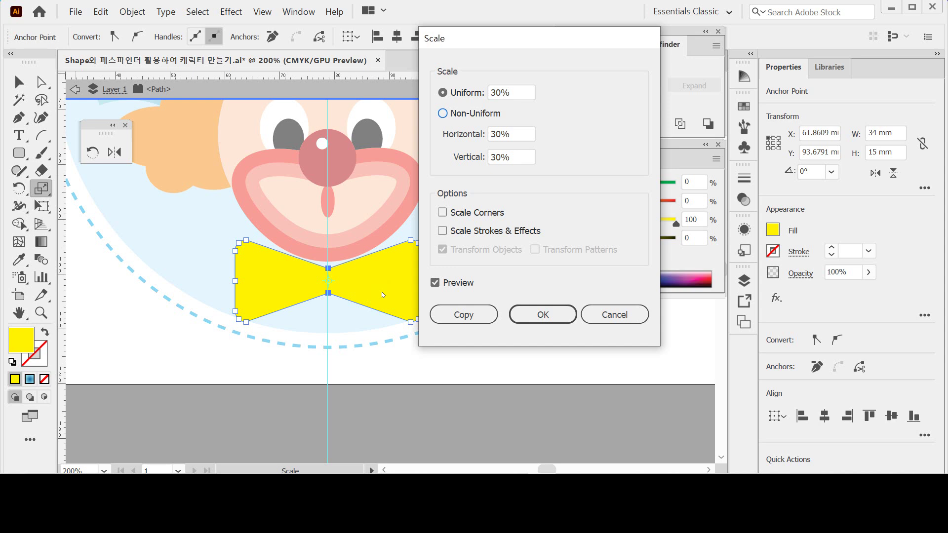
left_click(533, 326)
left_click(534, 326)
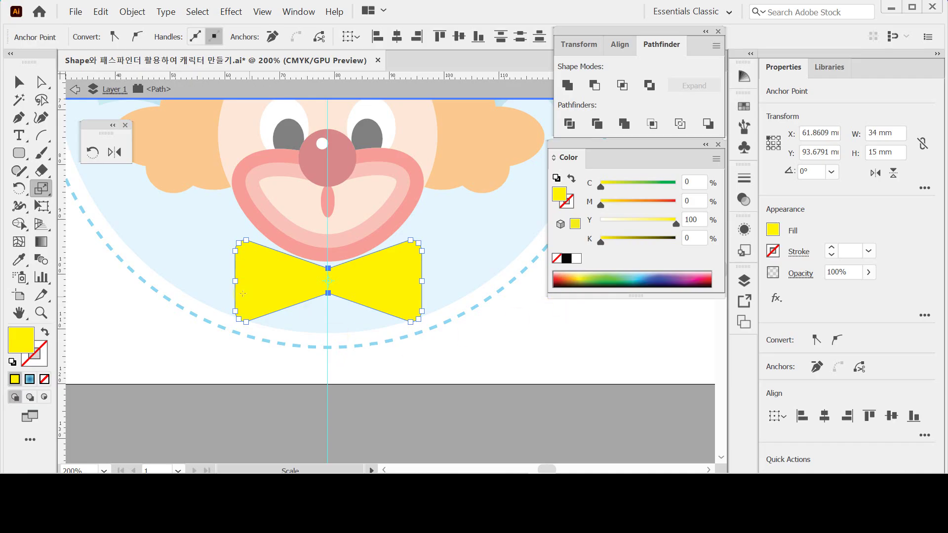
Select the bow tie's two outer side midpoints and scale them horizontally inward to notch both ends slightly.
left_click(41, 81)
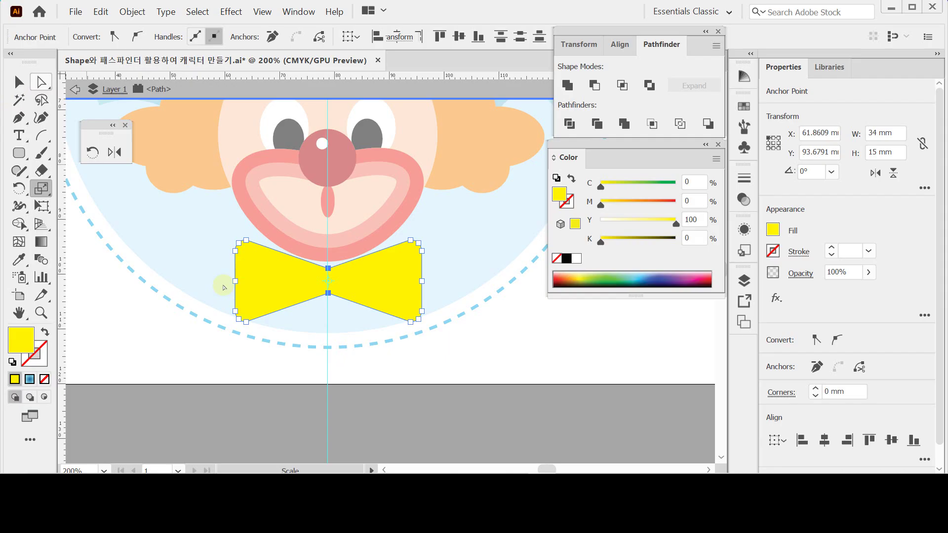
left_click_drag(217, 272, 439, 283)
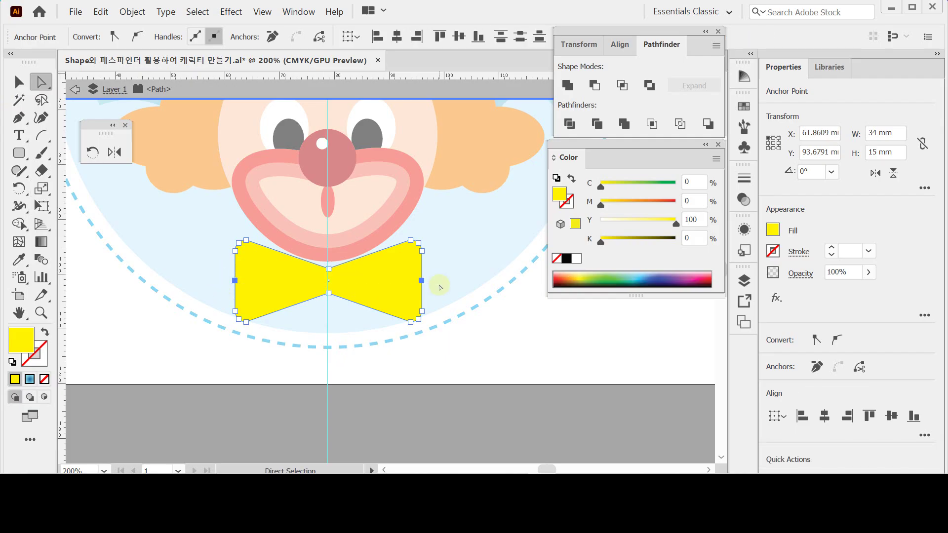
left_click(42, 188)
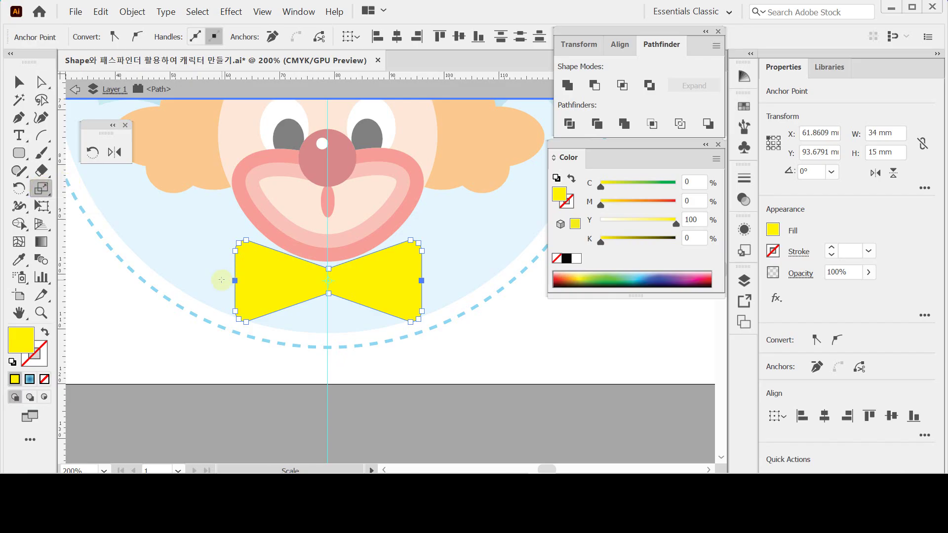
mouse_move(206, 280)
left_mouse_down()
mouse_move(222, 283)
mouse_move(181, 280)
mouse_move(214, 280)
left_mouse_up()
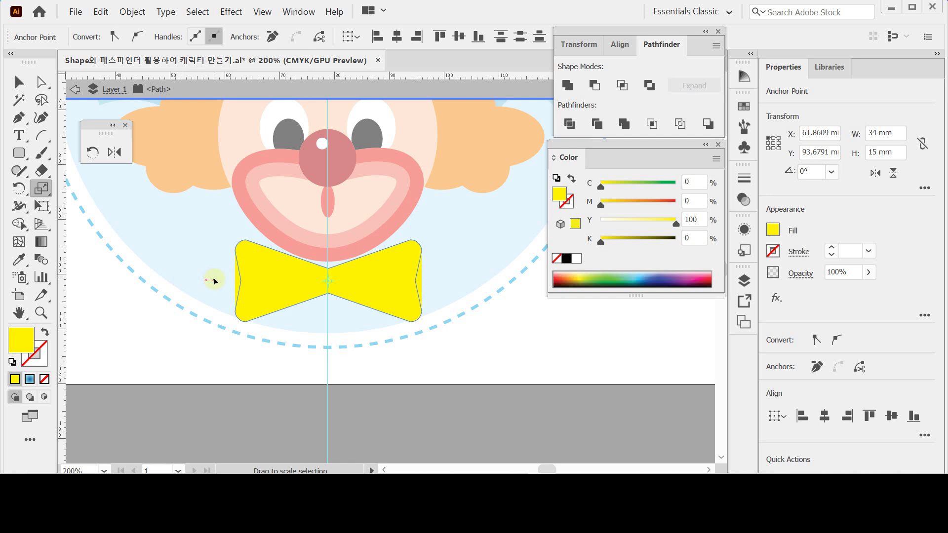
left_click_drag(214, 281, 216, 281)
left_click_drag(215, 281, 216, 281)
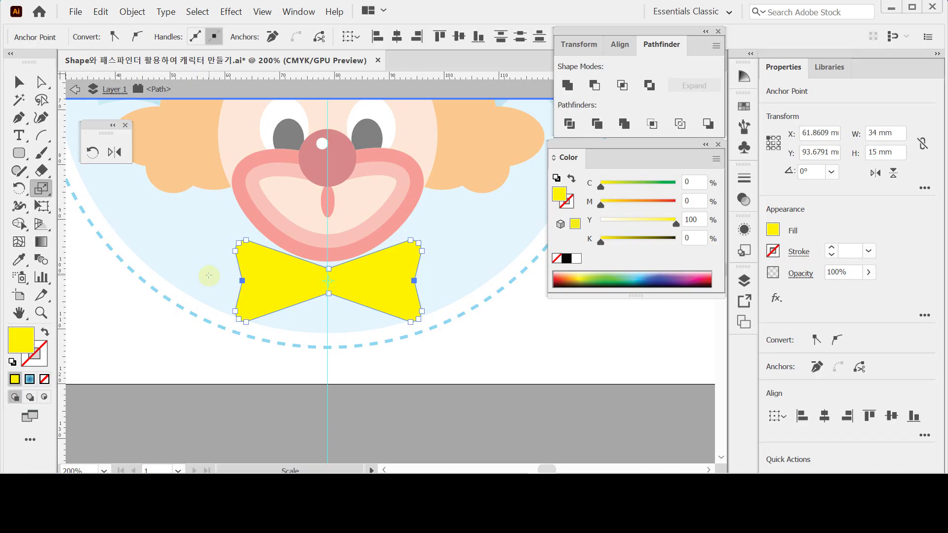
Fill the bow tie with the purple sampled from the colour swatches beside the artboard and save the document.
left_click(348, 308, "ctrl+alt")
left_click_drag(257, 224, 292, 304)
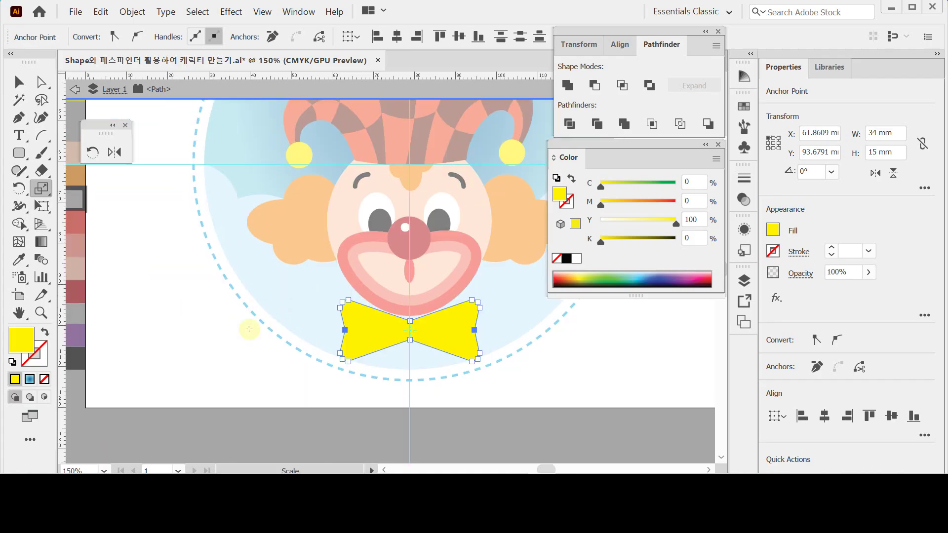
key("i")
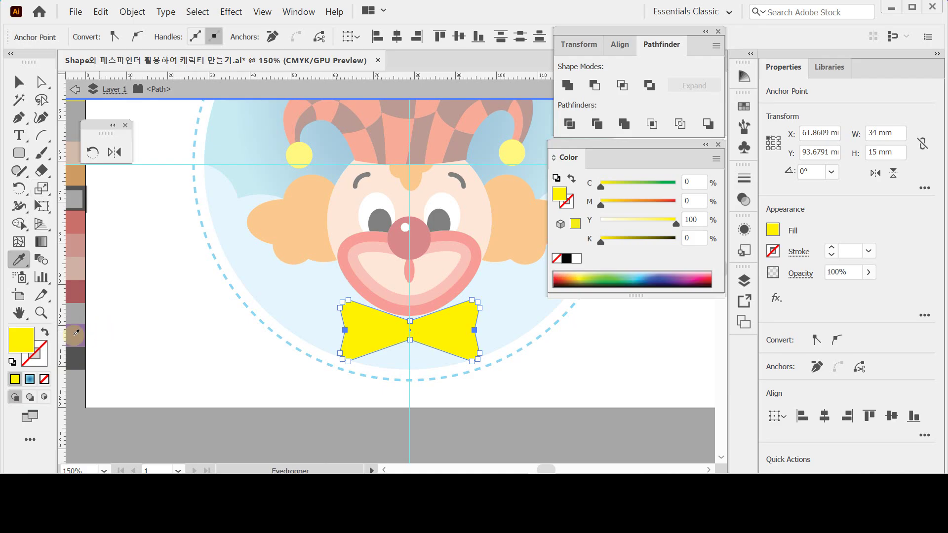
left_click(82, 337)
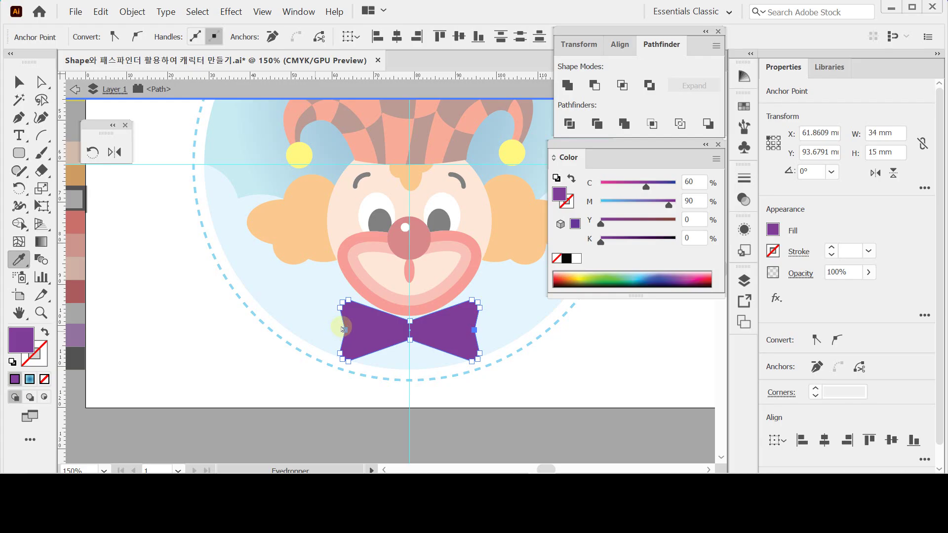
key("ctrl+s")
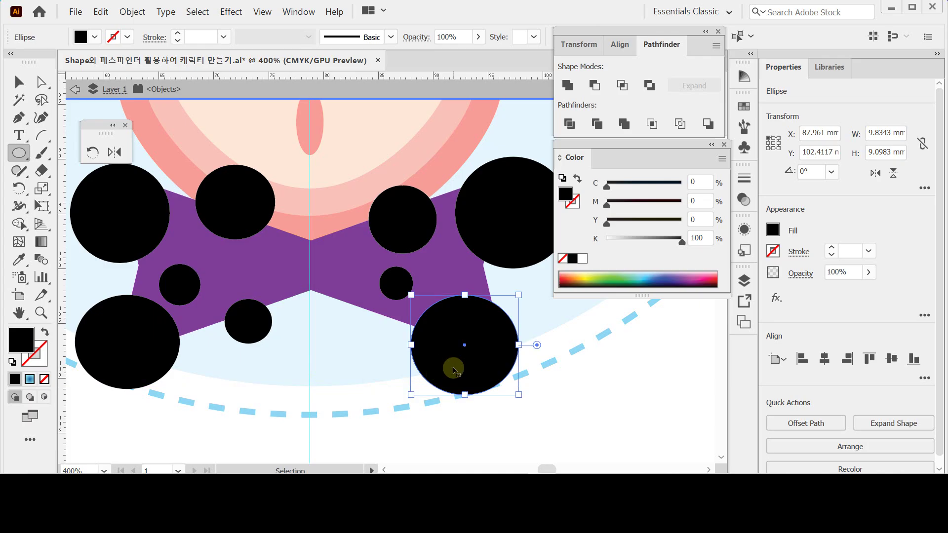
Reposition the black ellipse over the bow tie's lower-right corner and resize it to about 9.8 × 8.9 mm.
key("ctrl")
left_click_drag(455, 369, 461, 369)
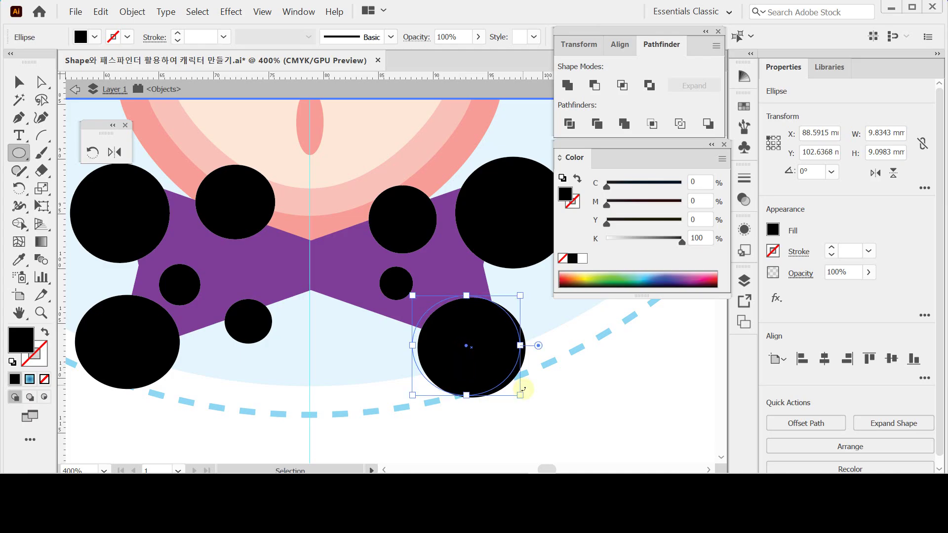
left_click_drag(520, 394, 519, 392)
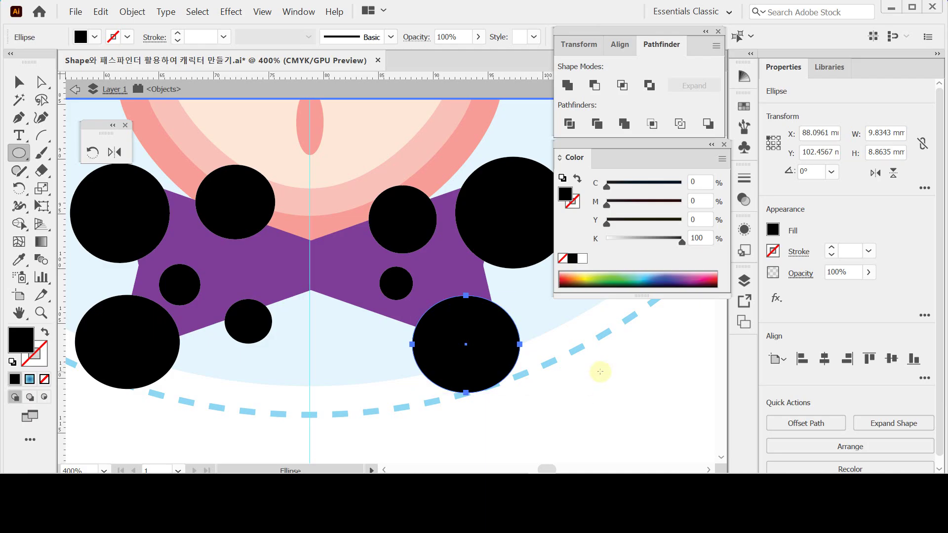
Divide the bow tie and black circles with Pathfinder and delete the circle parts lying outside the bow tie.
key("ctrl+a")
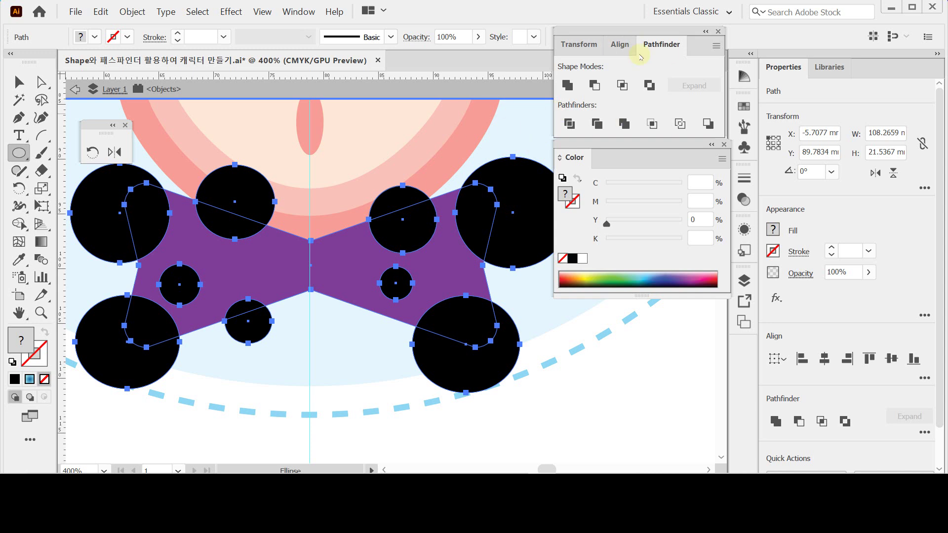
left_click(569, 123)
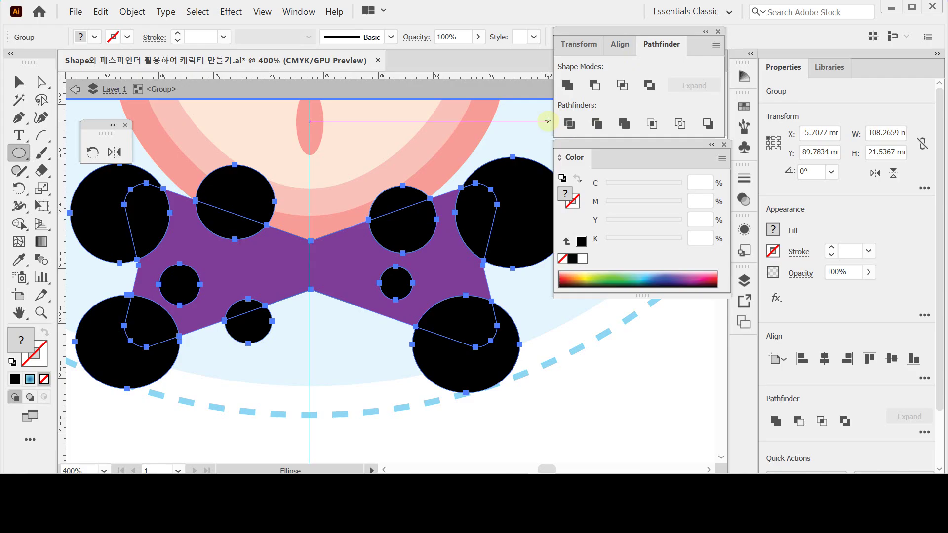
left_click(203, 437, "ctrl")
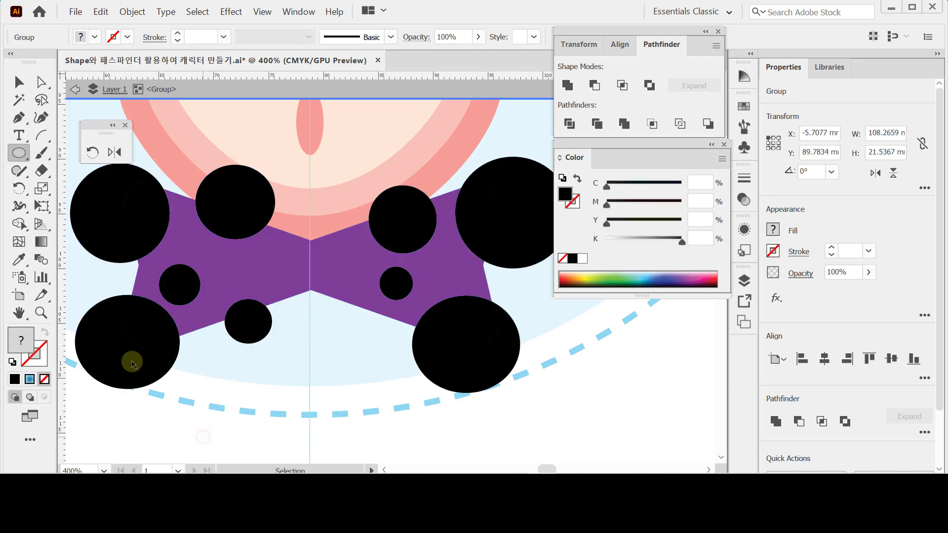
left_click(89, 333, "ctrl")
left_click(110, 218, "ctrl+shift")
left_click(223, 192, "ctrl+shift")
left_click(248, 325, "ctrl+shift")
left_click(454, 348, "ctrl+shift")
left_click(422, 218, "ctrl+shift")
left_click(533, 181, "ctrl+shift")
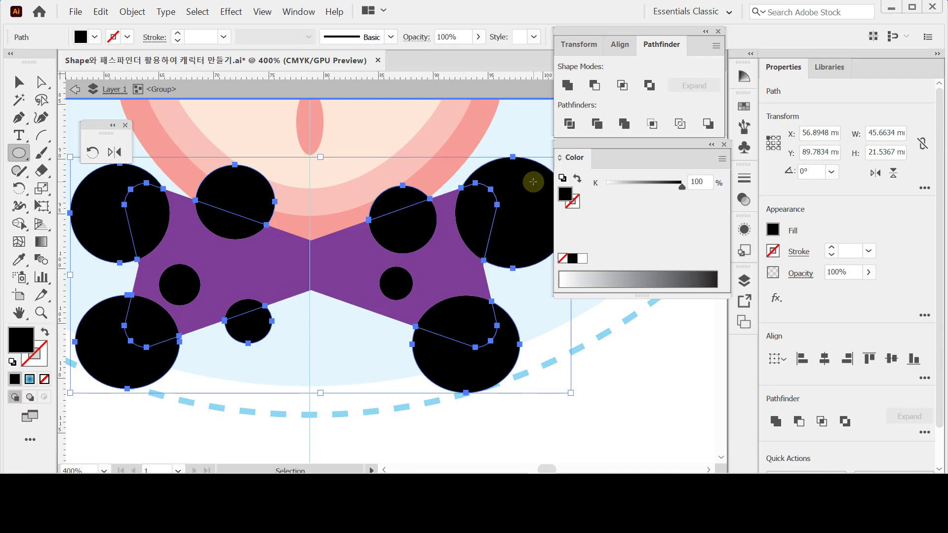
key("Delete")
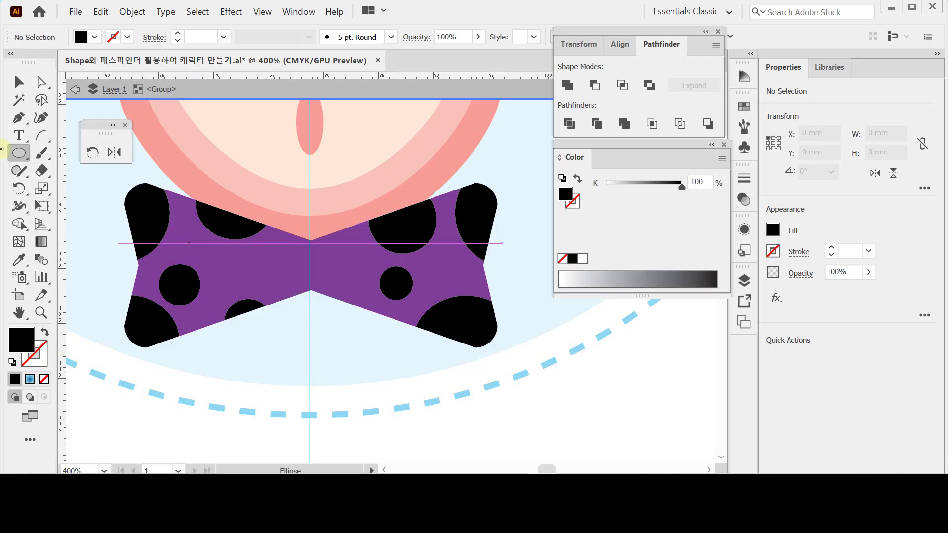
left_click(18, 153)
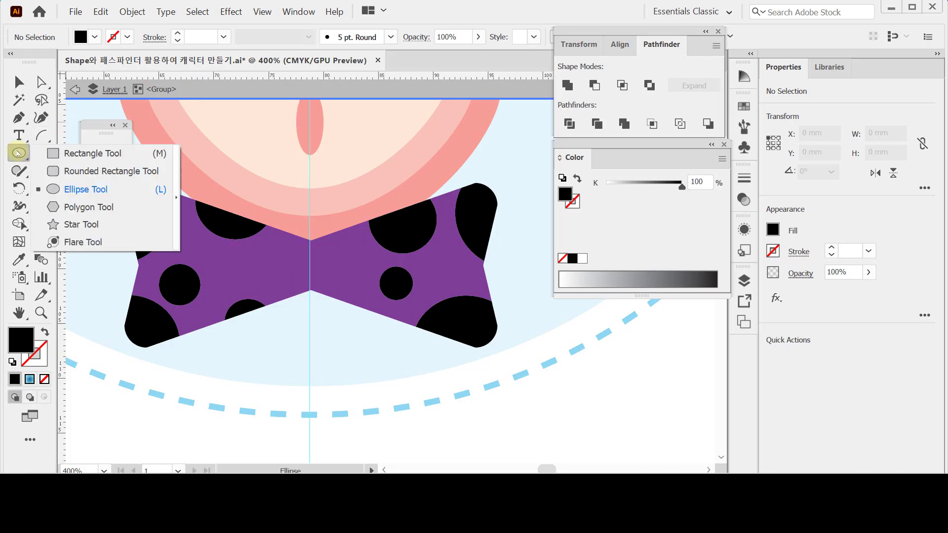
left_click_drag(18, 153, 69, 154)
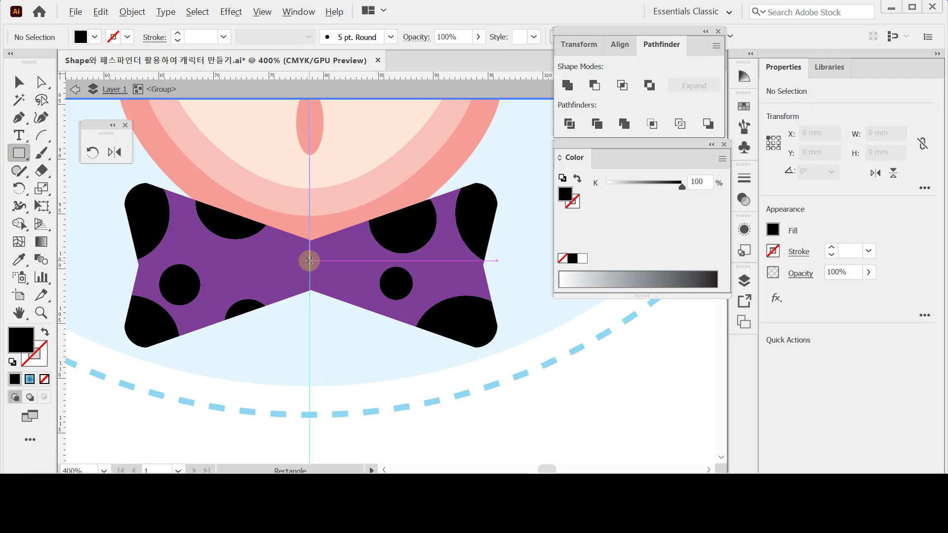
left_click_drag(310, 261, 335, 296)
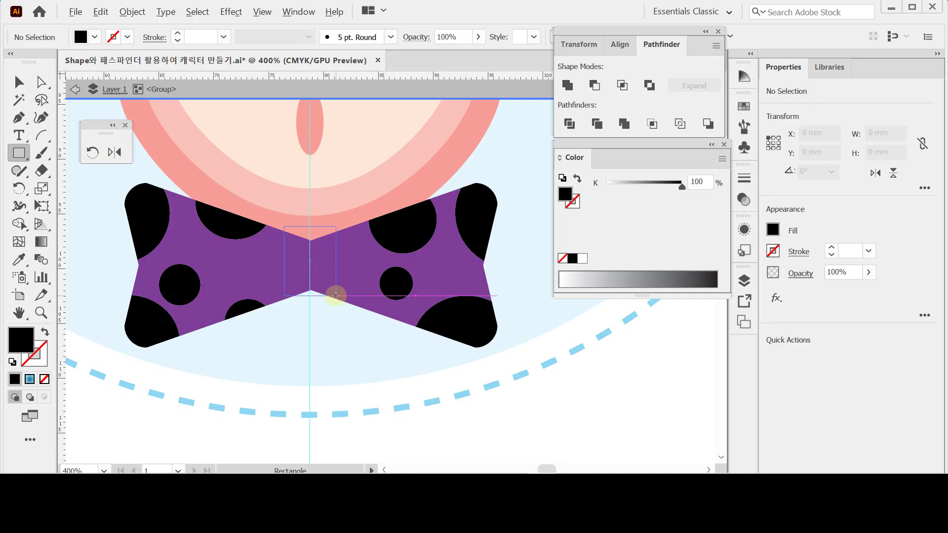
left_click_drag(336, 296, 337, 297)
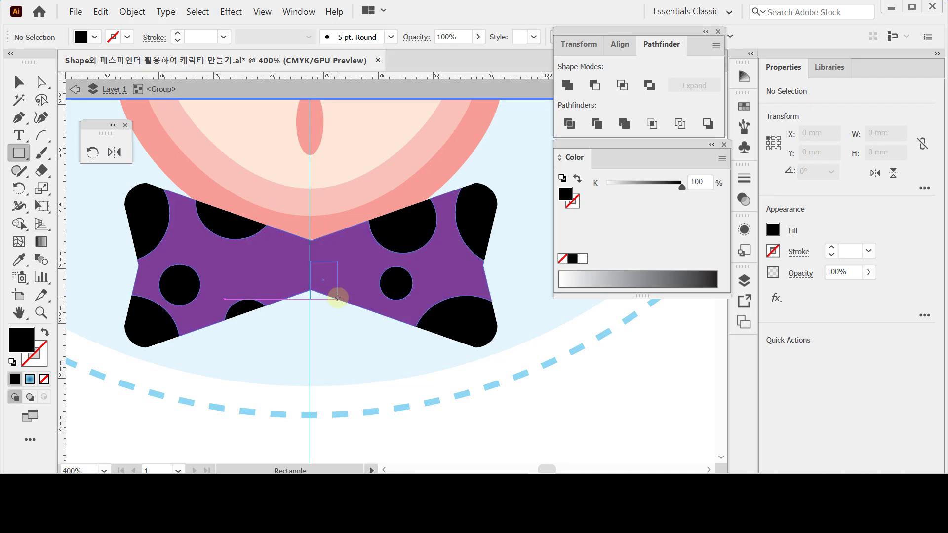
left_click_drag(337, 297, 340, 296)
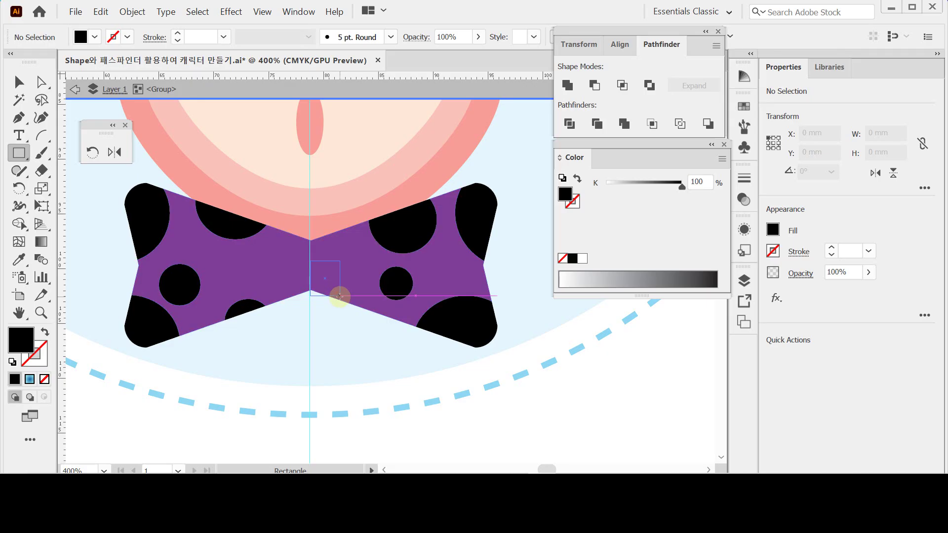
left_click_drag(340, 296, 340, 300)
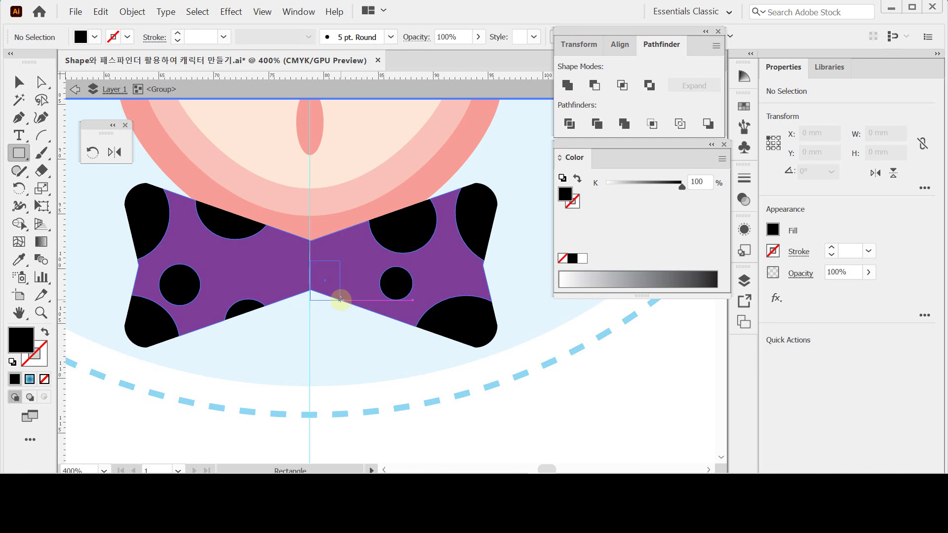
left_click_drag(341, 299, 341, 300)
key("ctrl+z")
Draw a black rounded square about 6.4 mm wide, centred on the bow tie's waist, as its knot.
left_click(19, 153)
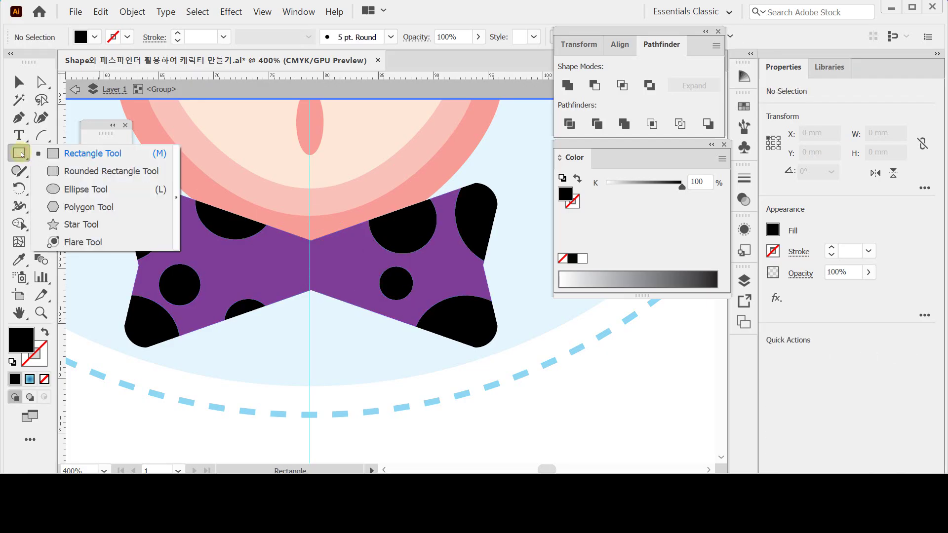
left_click(89, 171)
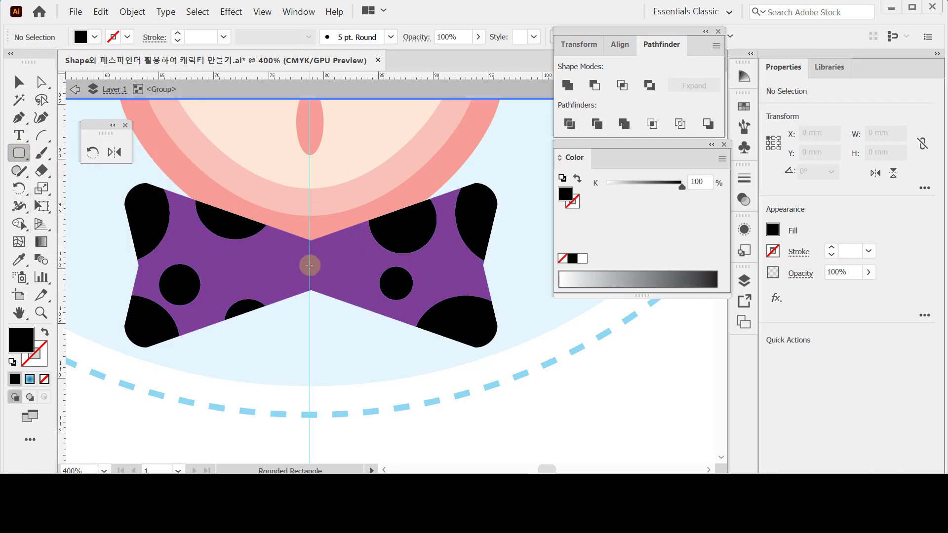
left_click_drag(310, 265, 338, 298)
key("Left")
key("Right")
key("Left")
key("Right")
key("Left")
key("Up")
key("Down")
key("Down")
key("Up")
key("Up")
key("Down")
key("Up")
key("Down")
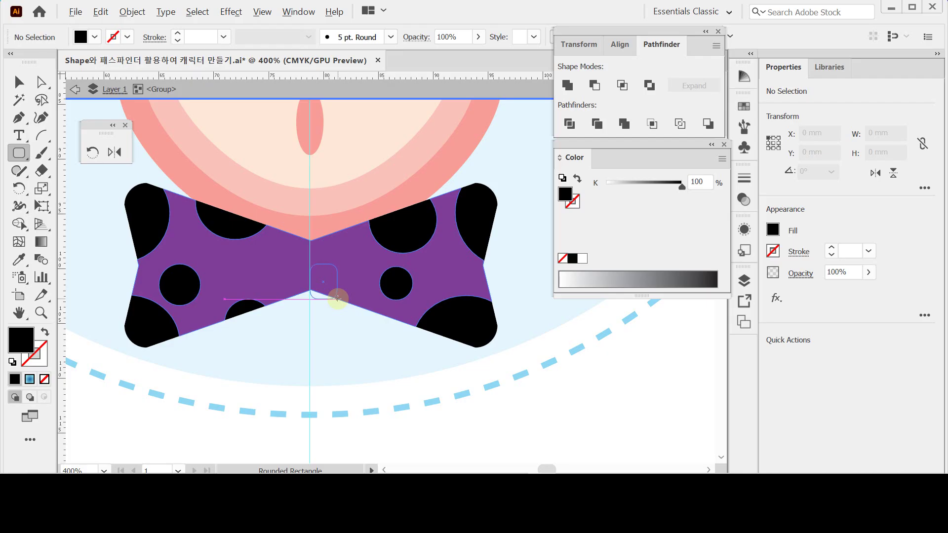
key("alt")
left_click_drag(338, 298, 344, 298)
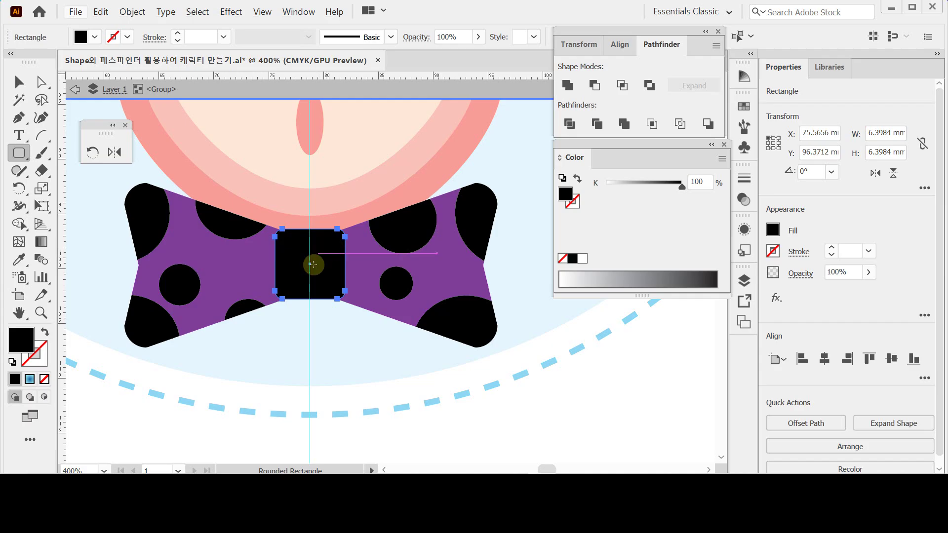
Enlarge the black knot to about 6.7 mm square and round its corners more.
key("ctrl")
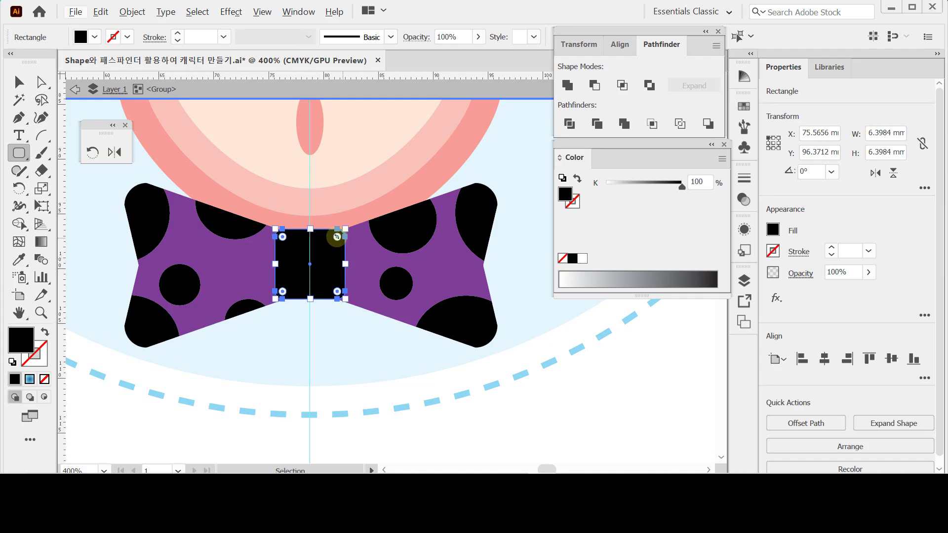
left_click_drag(337, 238, 333, 240)
left_click(367, 263)
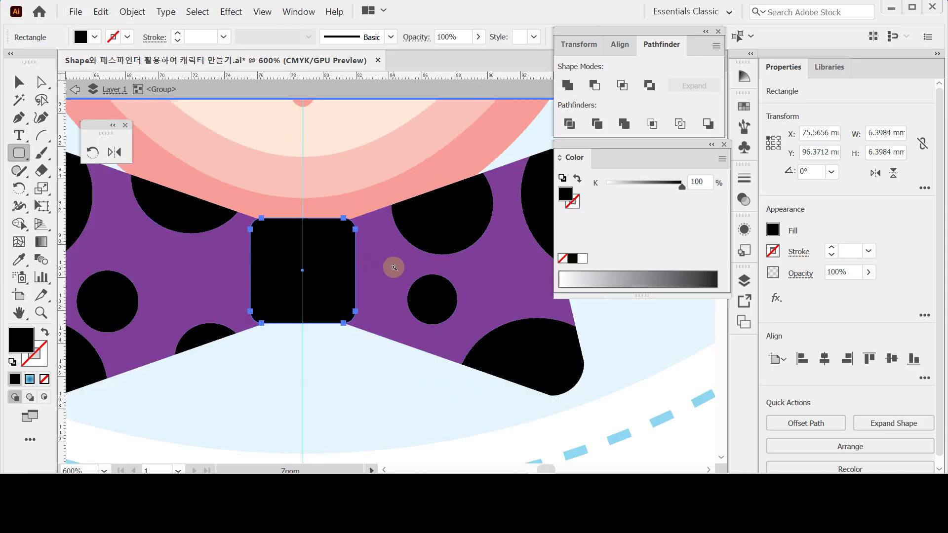
left_click_drag(341, 237, 342, 229)
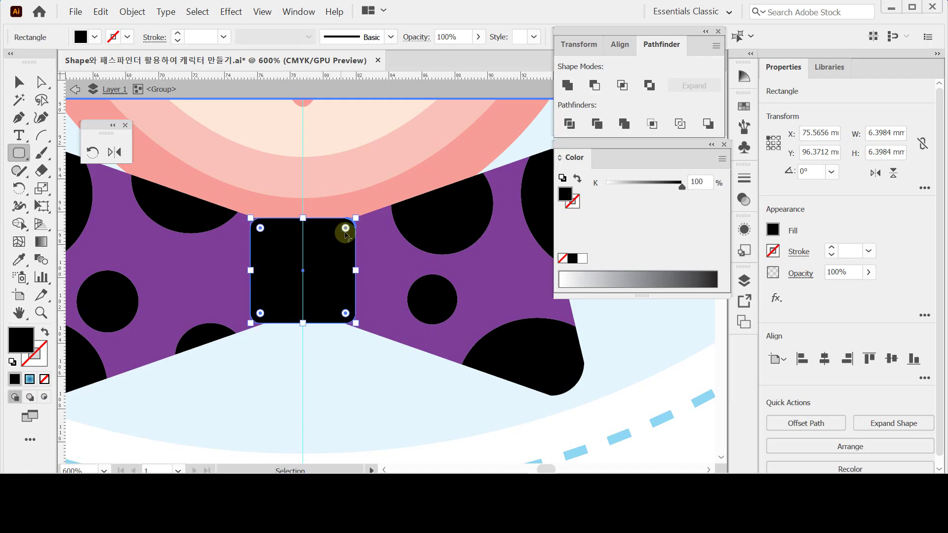
scroll(387, 258, "up", 1, "alt")
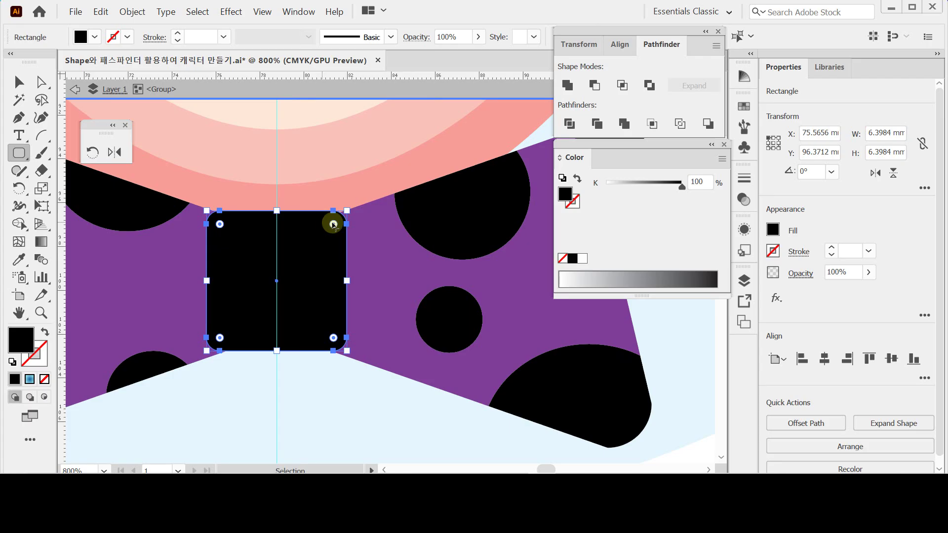
left_click_drag(334, 225, 353, 205)
left_click_drag(331, 259, 321, 252)
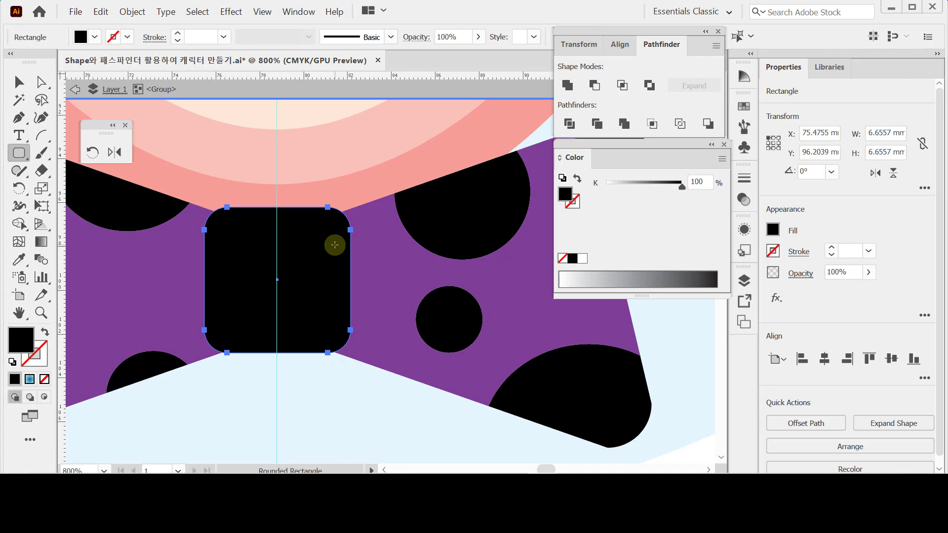
left_click_drag(328, 230, 326, 233)
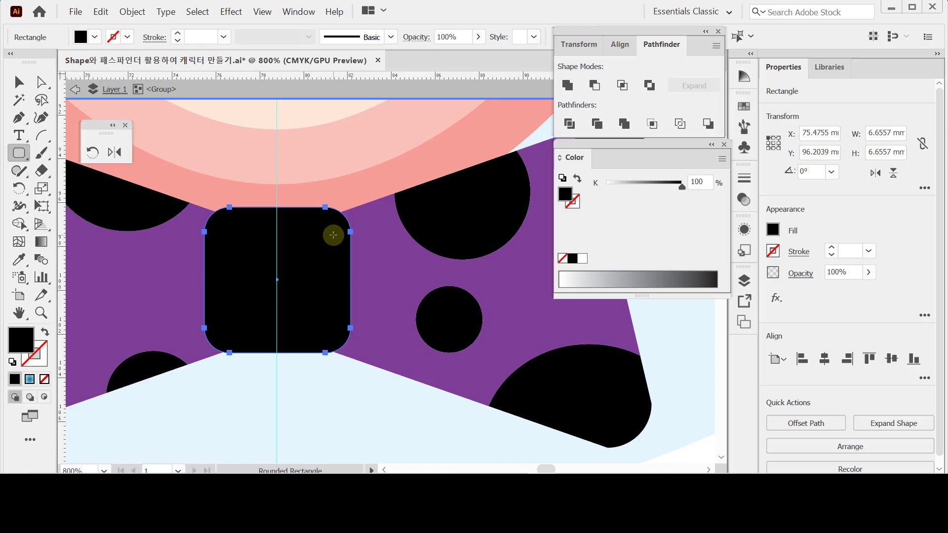
left_click(347, 388, "ctrl+alt")
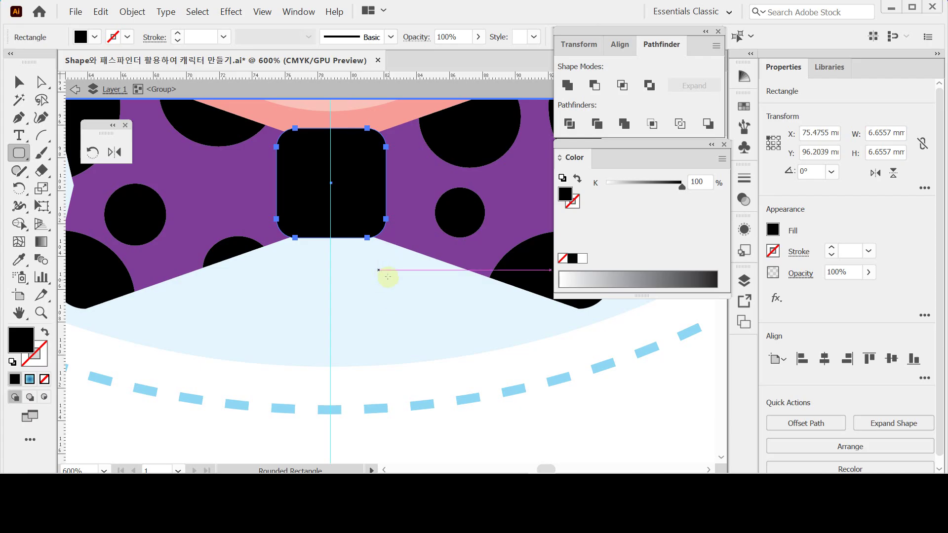
Exit isolation mode, deselect everything, hide the guides and save the document with the whole artboard in view.
key("ctrl+0")
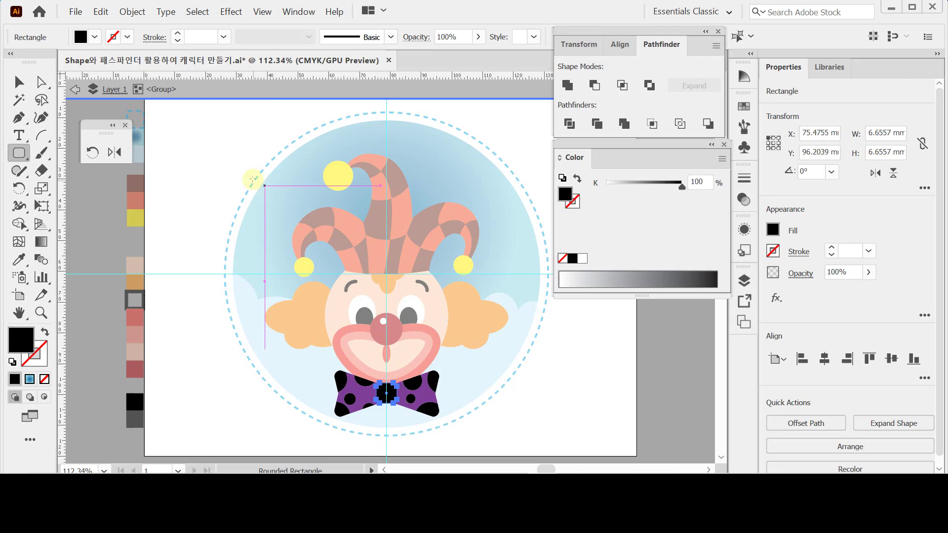
key("Escape")
left_click(220, 145, "ctrl")
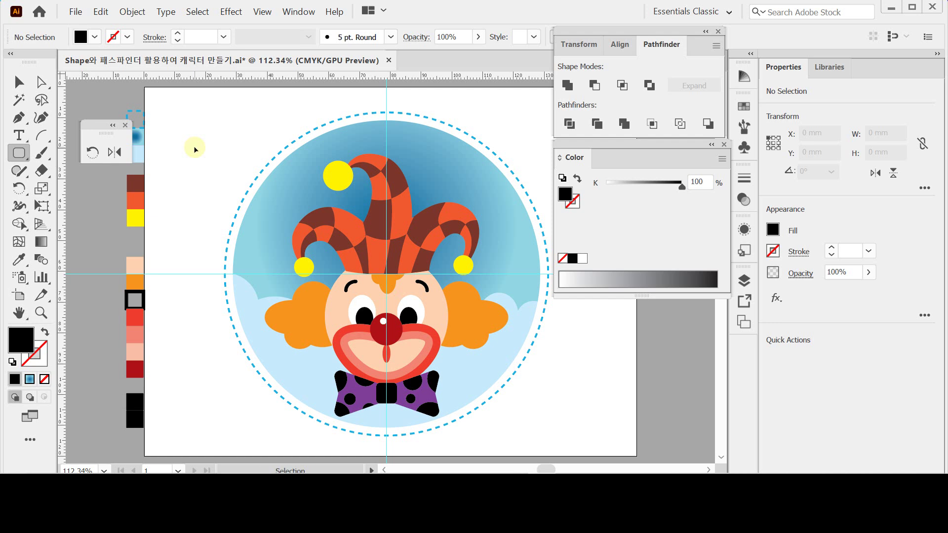
key("ctrl+semicolon")
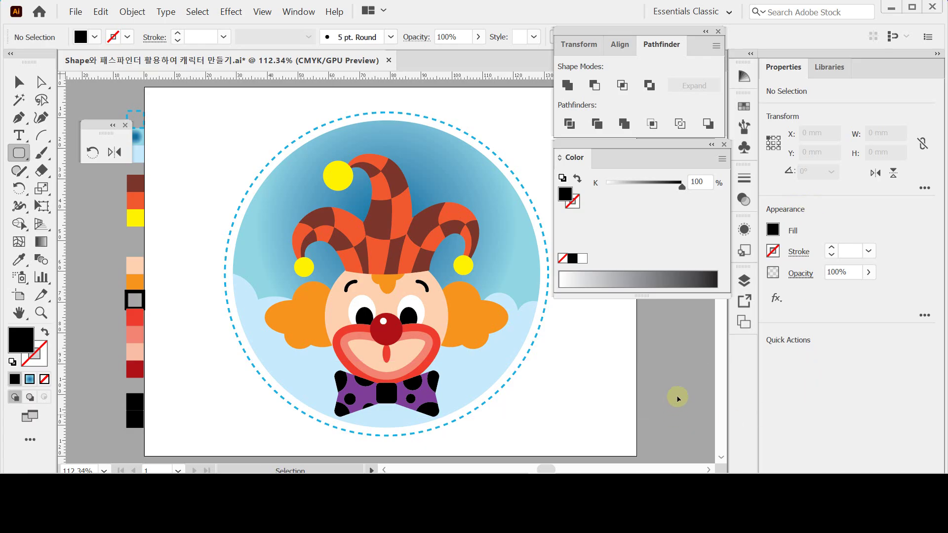
key("ctrl+s")
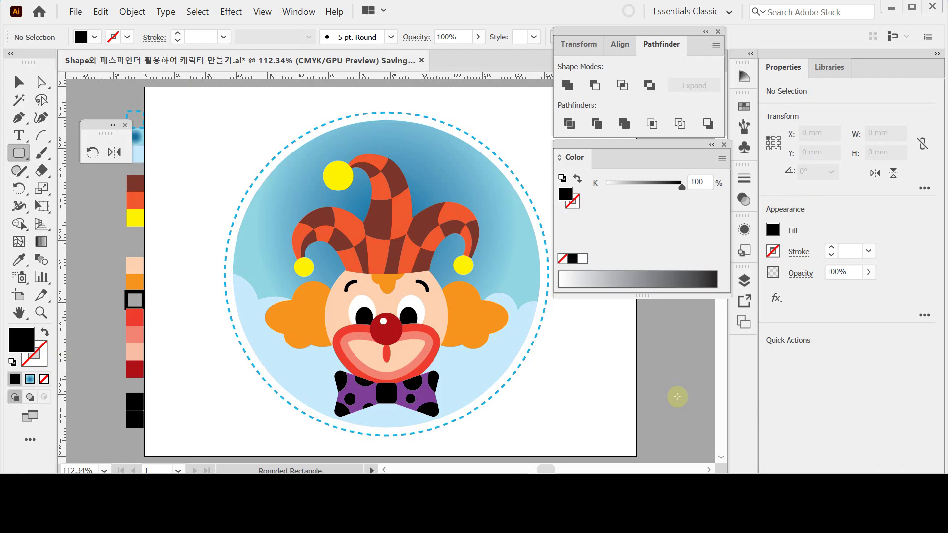